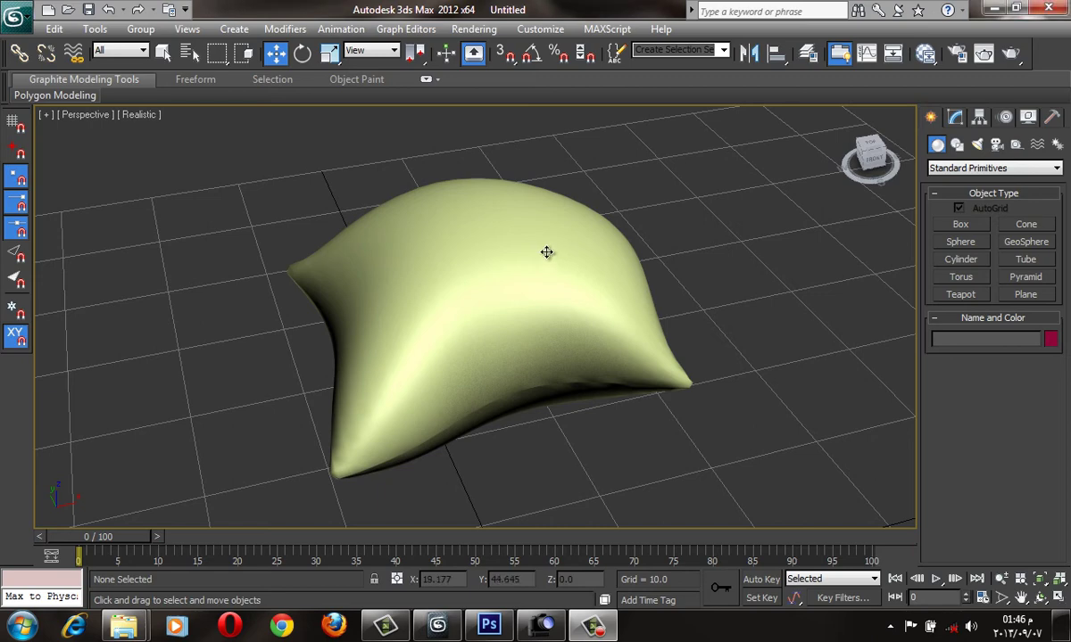
Remove the pillow object and reset the view to the default home grid, with Splines shapes ready.
{"action": "key", "text": "ctrl+z"}
{"action": "key", "text": "ctrl+z"}
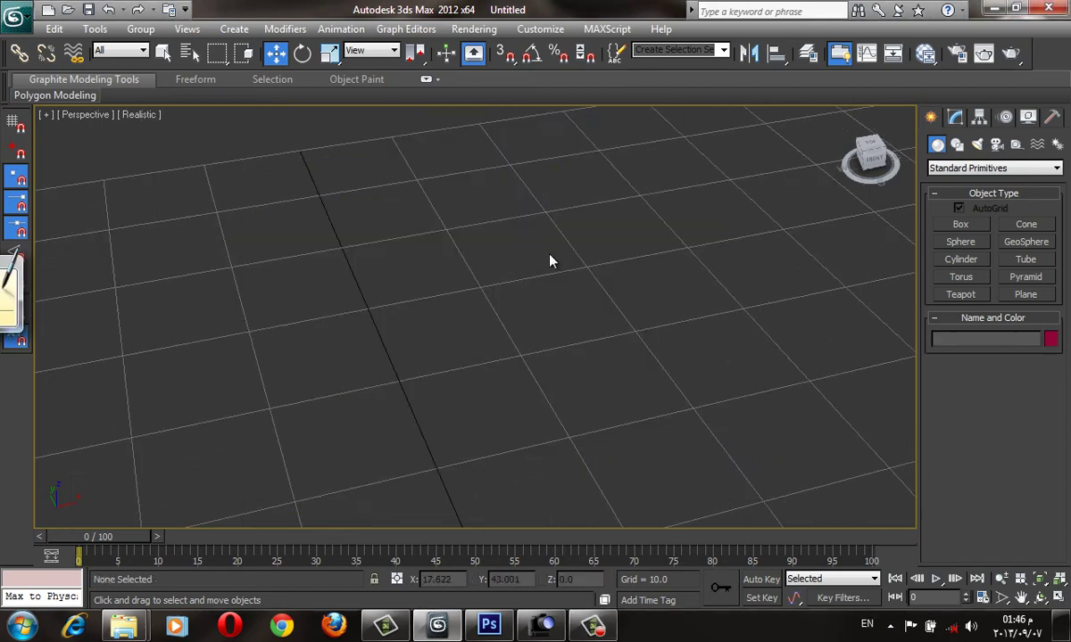
{"action": "key", "text": "shift+z"}
{"action": "key", "text": "g"}
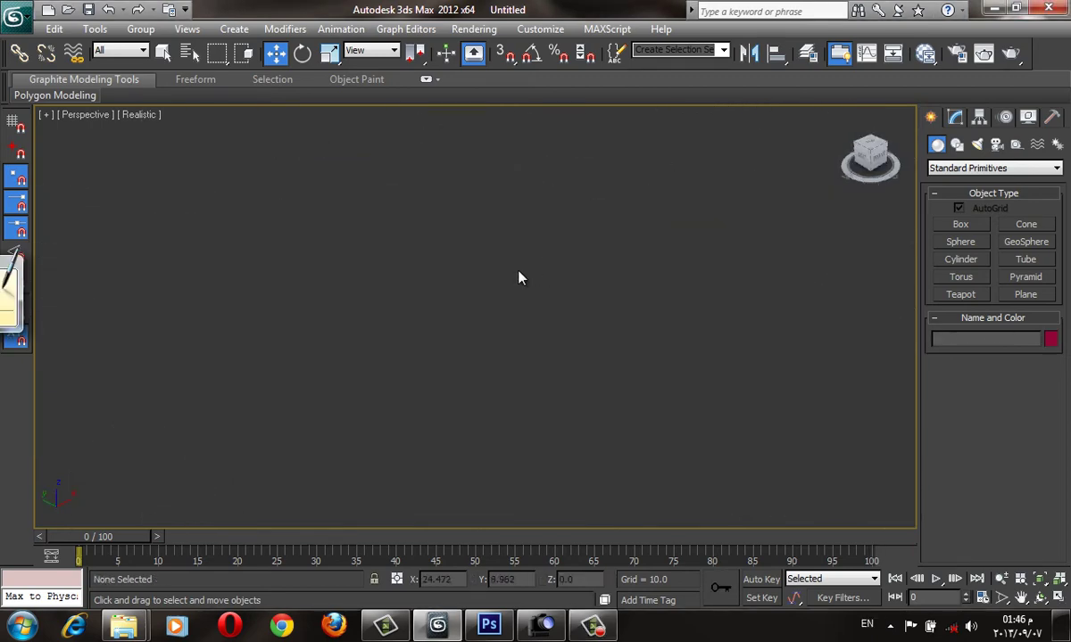
{"action": "key", "text": "g"}
{"action": "scroll", "coordinate": [589, 236], "scroll_direction": "down", "scroll_amount": 2}
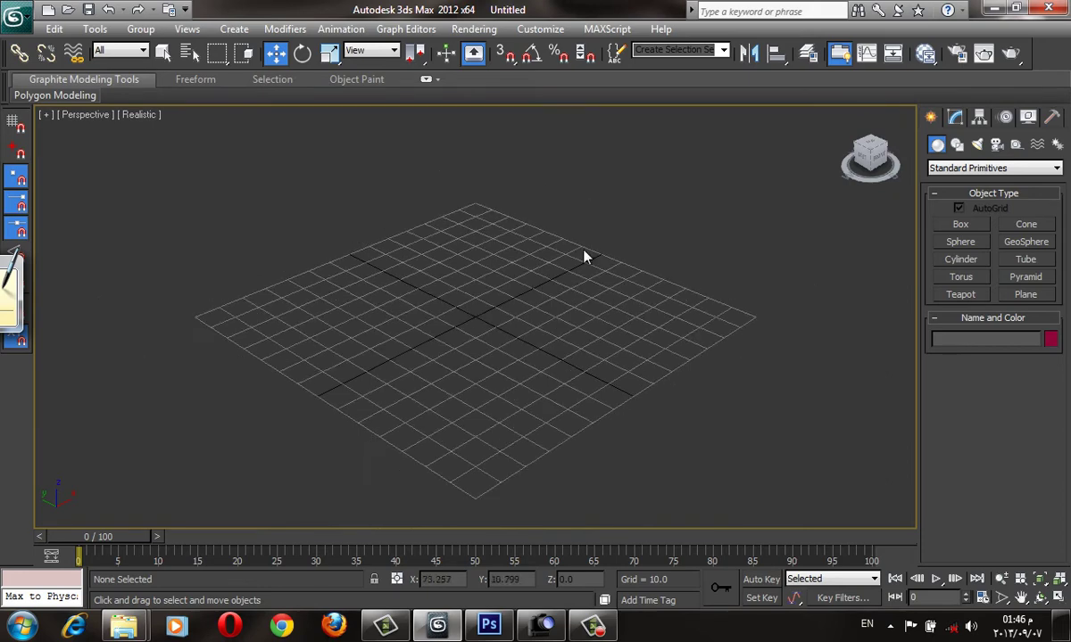
{"action": "scroll", "coordinate": [578, 272], "scroll_direction": "down", "scroll_amount": 2}
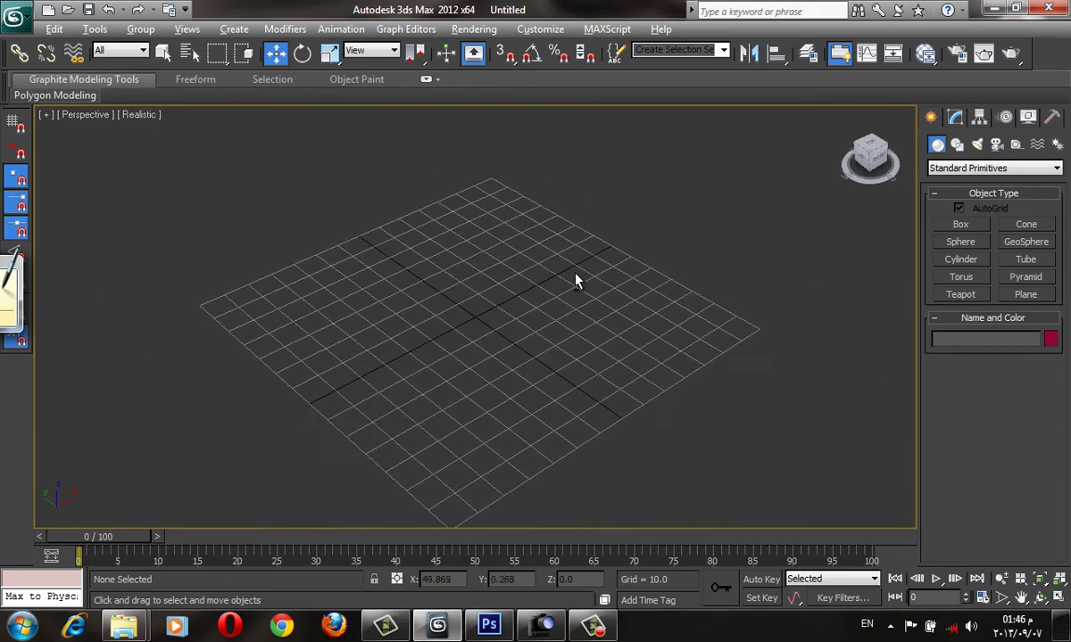
{"action": "left_click", "coordinate": [957, 145]}
Draw an arc spline, Arc001, upward to the right in the Front view.
{"action": "left_click", "coordinate": [960, 225]}
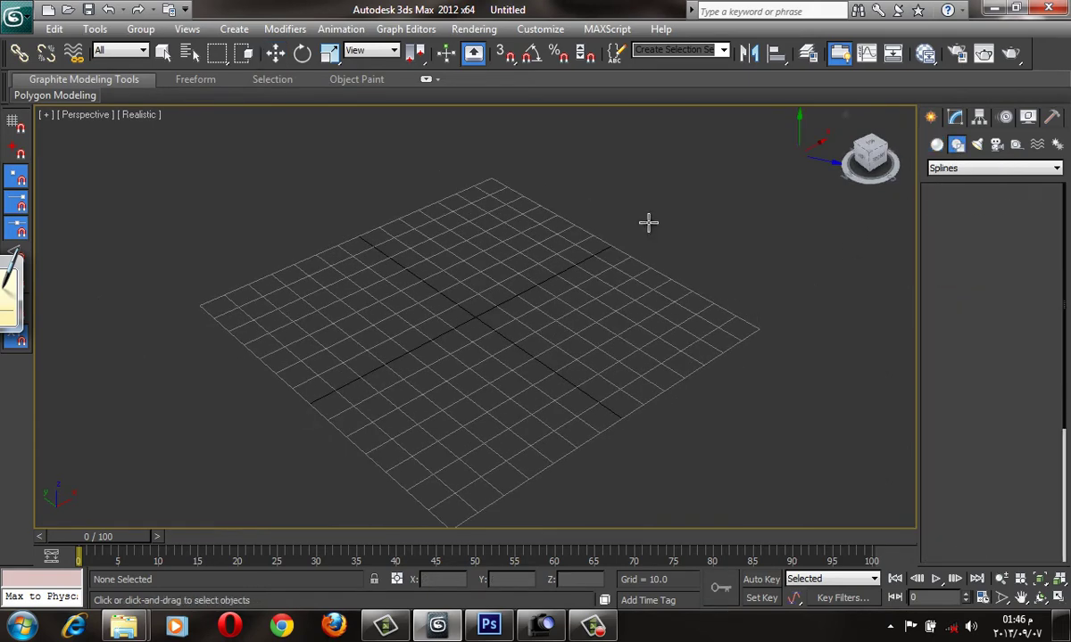
{"action": "key", "text": "f"}
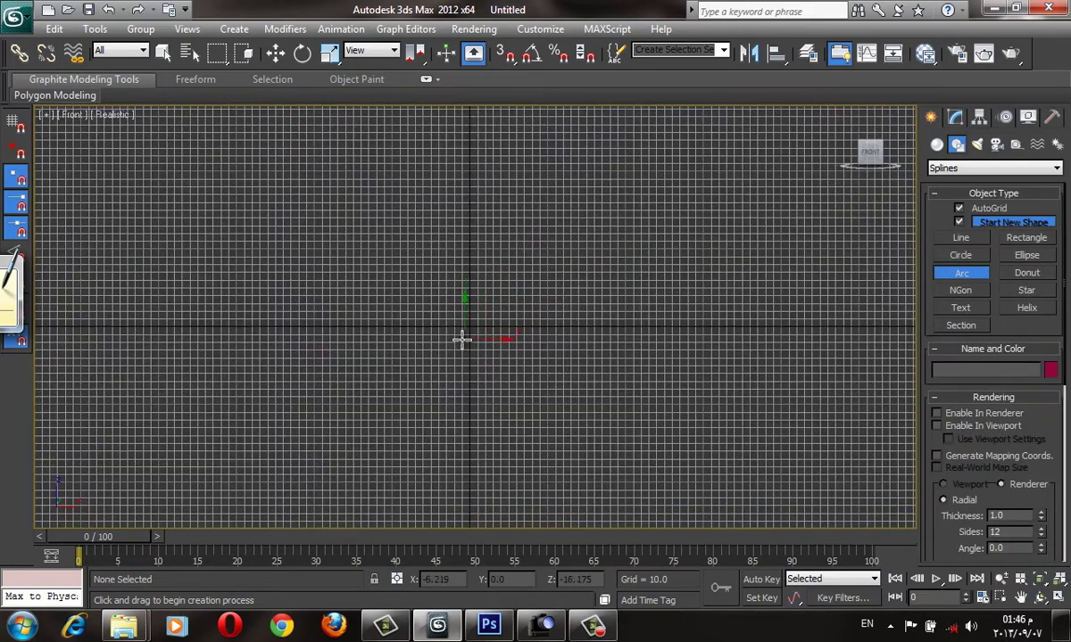
{"action": "left_click_drag", "start_coordinate": [461, 338], "coordinate": [717, 204]}
{"action": "left_click", "coordinate": [589, 228]}
{"action": "right_click", "coordinate": [593, 225]}
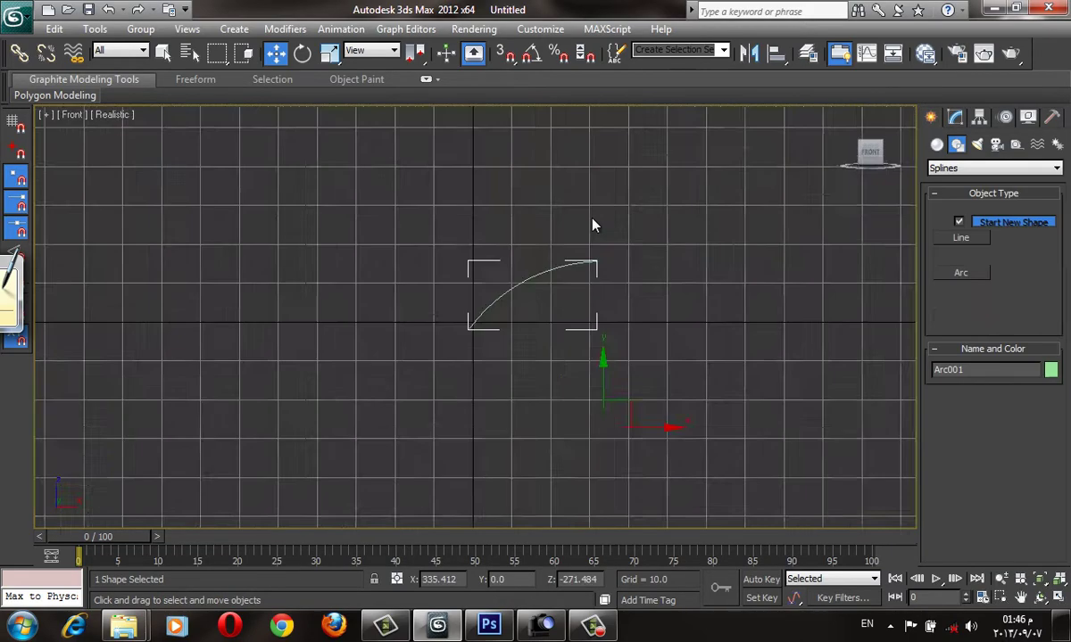
{"action": "key", "text": "p"}
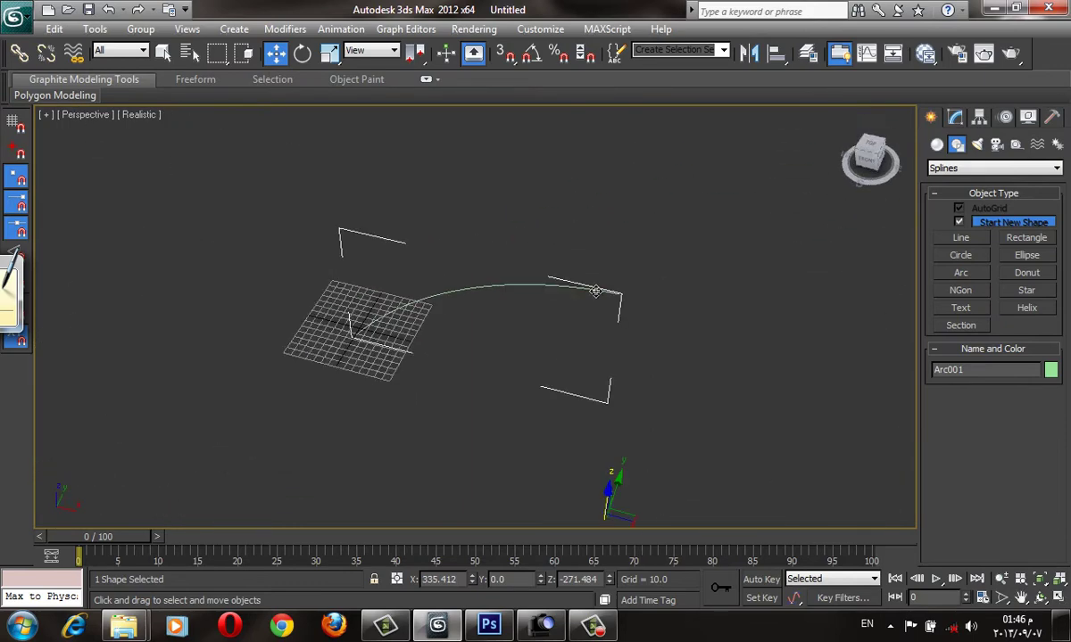
Use Affect Pivot Only to move Arc001's pivot to the left of the arc.
{"action": "left_click", "coordinate": [979, 117]}
{"action": "left_click", "coordinate": [992, 223]}
{"action": "middle_click_drag", "start_coordinate": [656, 402], "coordinate": [606, 277]}
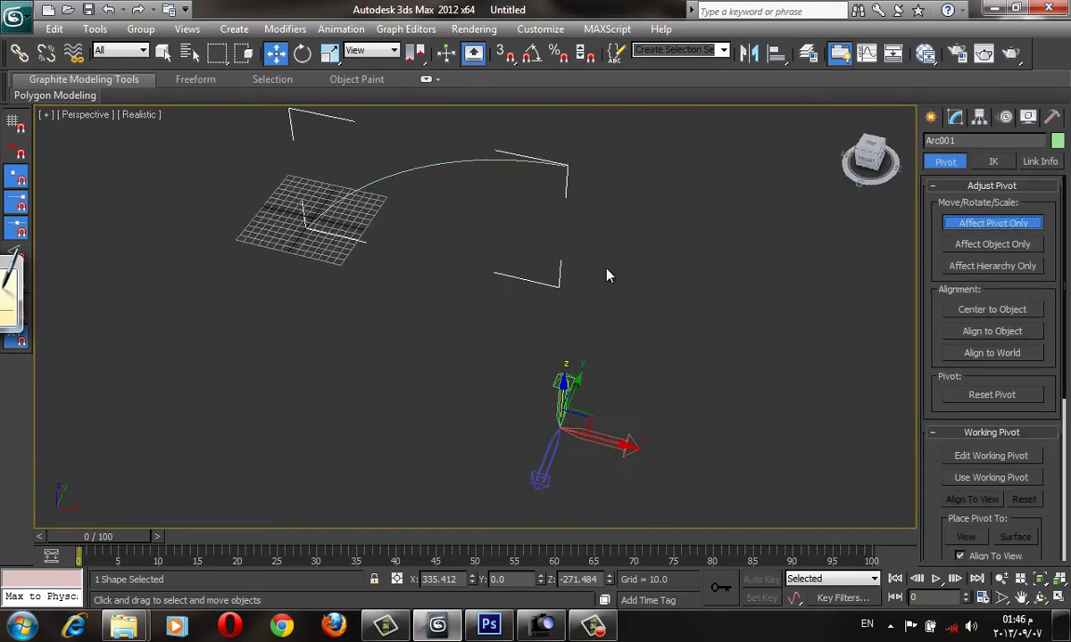
{"action": "left_click_drag", "start_coordinate": [562, 419], "coordinate": [232, 307]}
{"action": "middle_click_drag", "start_coordinate": [232, 308], "coordinate": [350, 292], "text": "alt"}
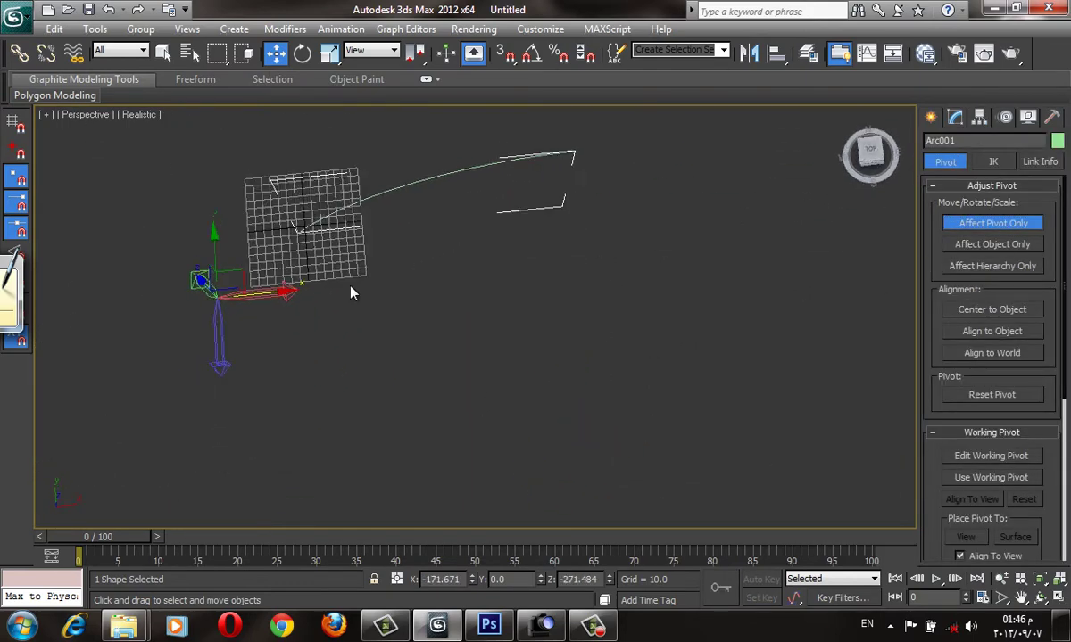
{"action": "left_click", "coordinate": [931, 116]}
{"action": "left_click", "coordinate": [954, 117]}
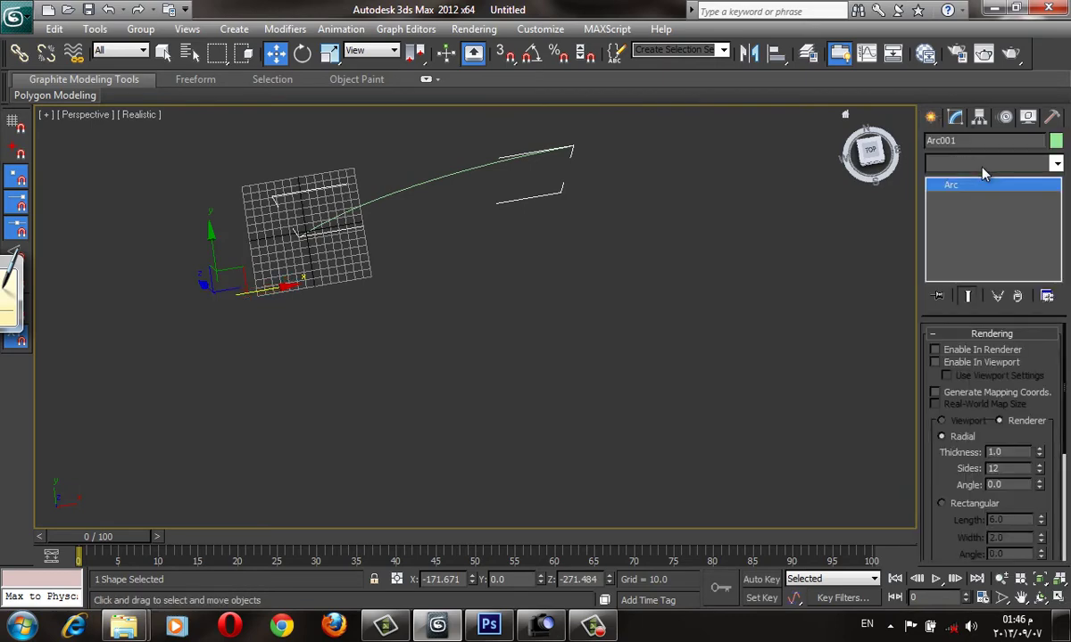
Apply a Lathe modifier to Arc001 with a 70-degree sweep.
{"action": "left_click", "coordinate": [983, 164]}
{"action": "key", "text": "l"}
{"action": "left_click", "coordinate": [985, 179]}
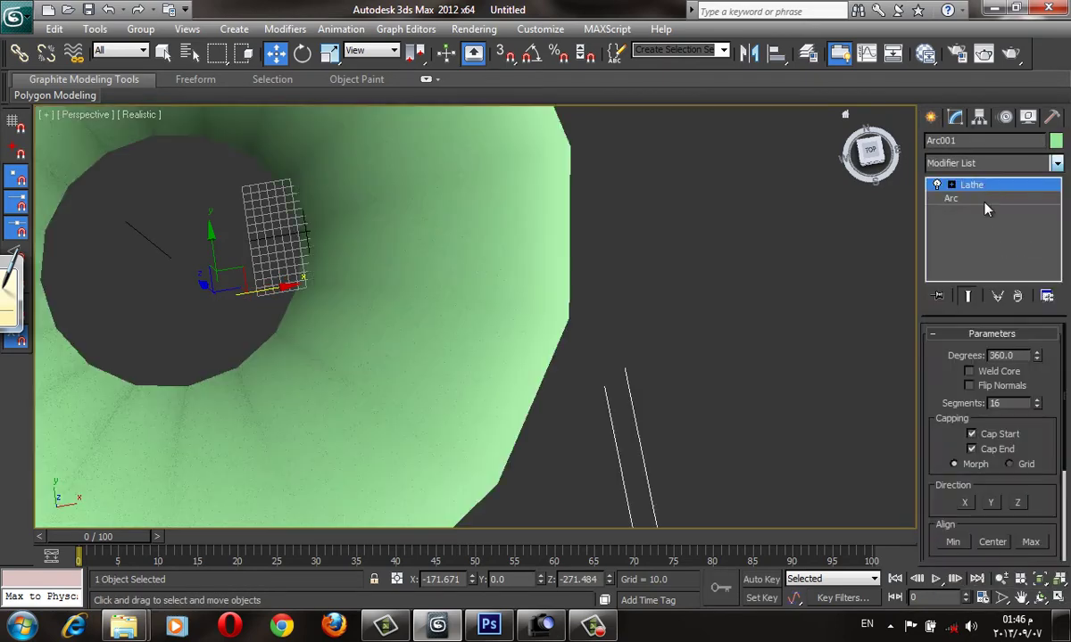
{"action": "type", "text": "70"}
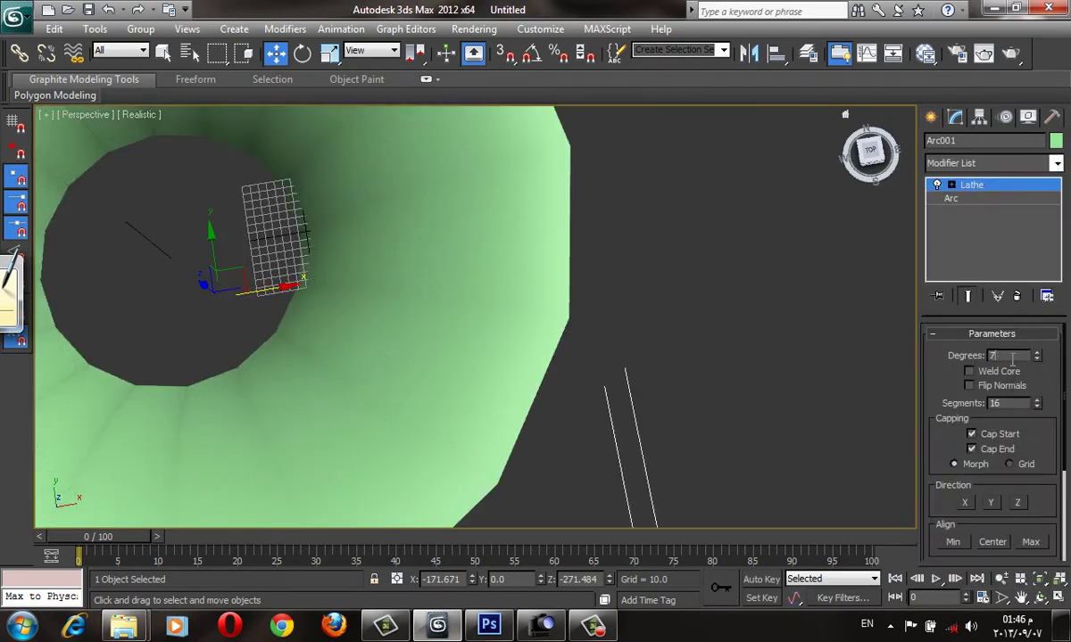
{"action": "key", "text": "Return"}
{"action": "scroll", "coordinate": [660, 253], "scroll_direction": "down", "scroll_amount": 5}
{"action": "middle_click_drag", "start_coordinate": [617, 391], "coordinate": [487, 284], "text": "alt"}
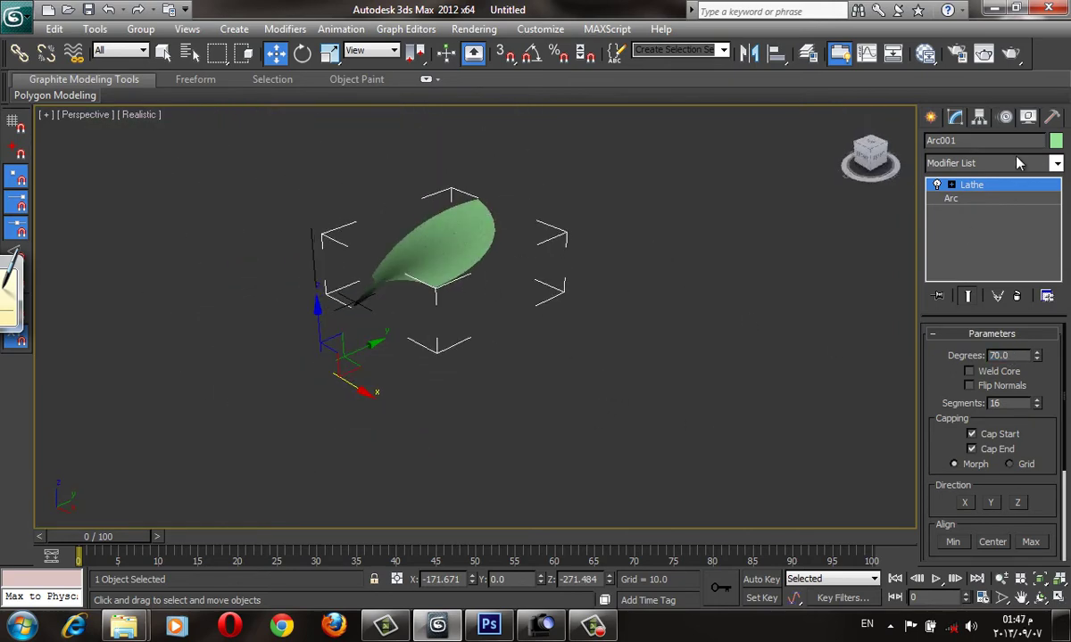
Add a Shell modifier with an outer amount of 1.16 to thicken the lathed surface.
{"action": "left_click", "coordinate": [981, 164]}
{"action": "key", "text": "s"}
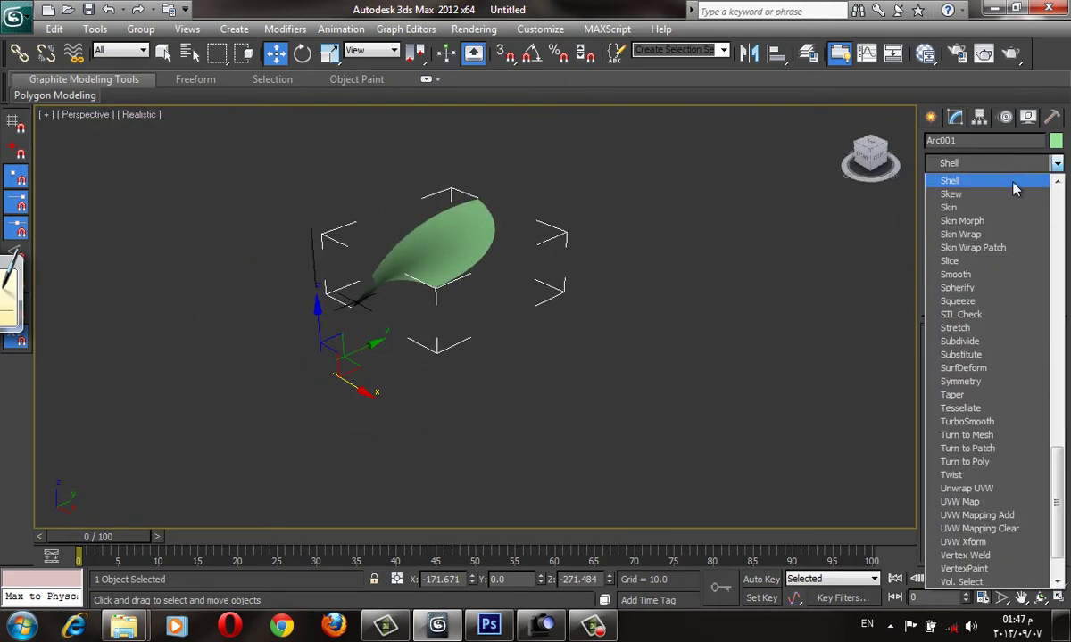
{"action": "left_click", "coordinate": [1011, 180]}
{"action": "scroll", "coordinate": [678, 232], "scroll_direction": "up", "scroll_amount": 4}
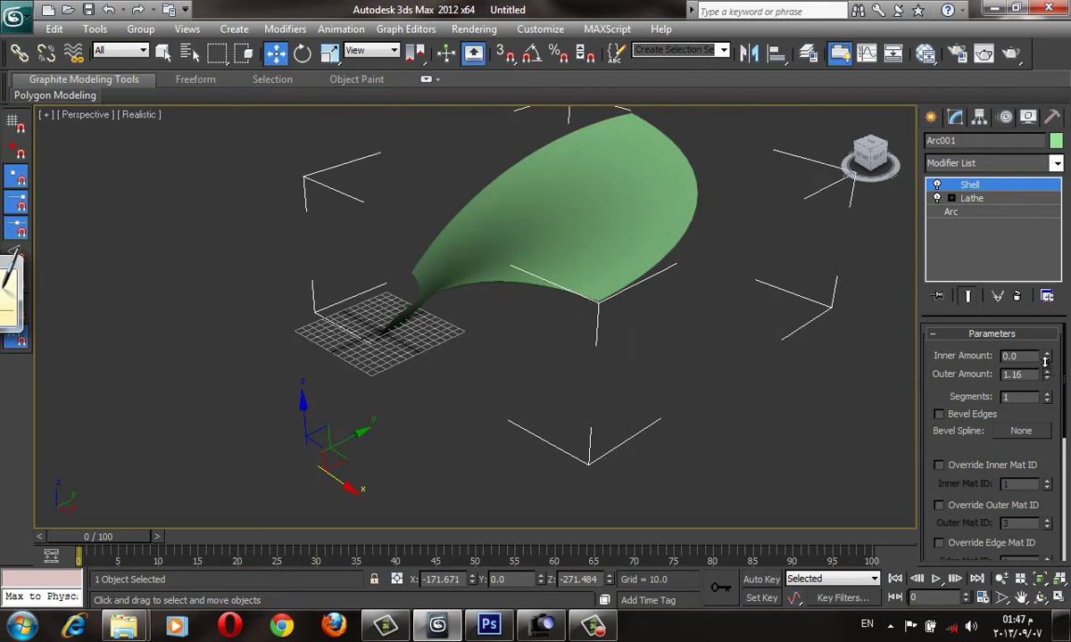
{"action": "left_click_drag", "start_coordinate": [1045, 360], "coordinate": [1044, 339]}
{"action": "left_click", "coordinate": [739, 297]}
{"action": "mouse_move", "coordinate": [739, 296]}
{"action": "middle_mouse_down", "text": "alt"}
{"action": "mouse_move", "coordinate": [653, 276]}
{"action": "mouse_move", "coordinate": [657, 257]}
{"action": "middle_mouse_up", "text": "alt"}
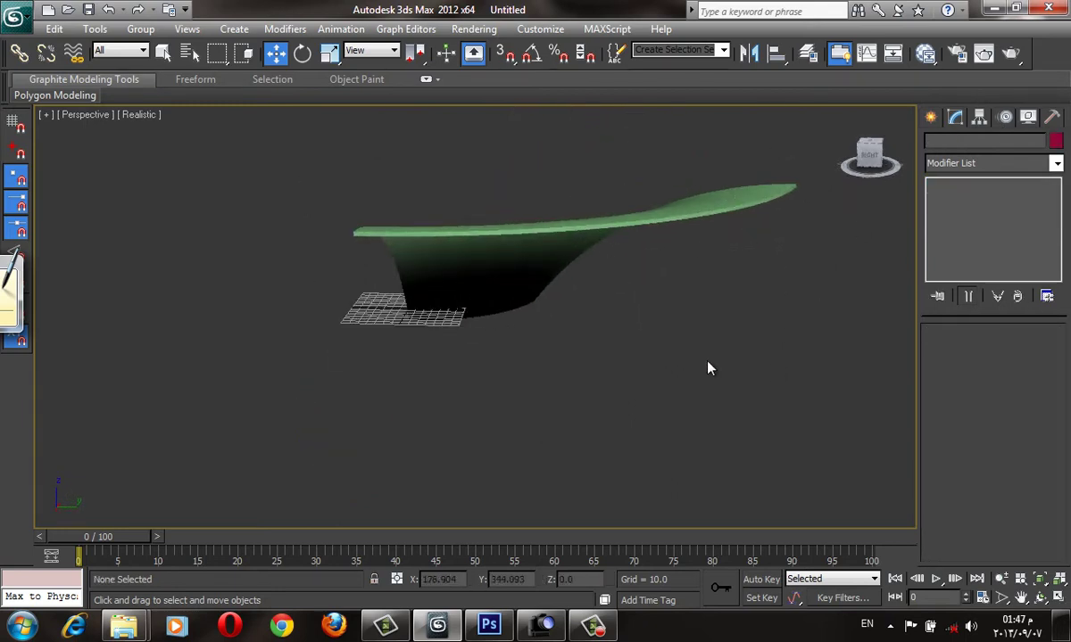
{"action": "mouse_move", "coordinate": [709, 368]}
{"action": "middle_mouse_down", "text": "alt"}
{"action": "mouse_move", "coordinate": [554, 344]}
{"action": "mouse_move", "coordinate": [539, 358]}
{"action": "mouse_move", "coordinate": [549, 388]}
{"action": "mouse_move", "coordinate": [639, 425]}
{"action": "middle_mouse_up", "text": "alt"}
{"action": "middle_click_drag", "start_coordinate": [774, 185], "coordinate": [781, 240], "text": "alt"}
Switch to a wireframe Top view and pick the Line spline type.
{"action": "key", "text": "t"}
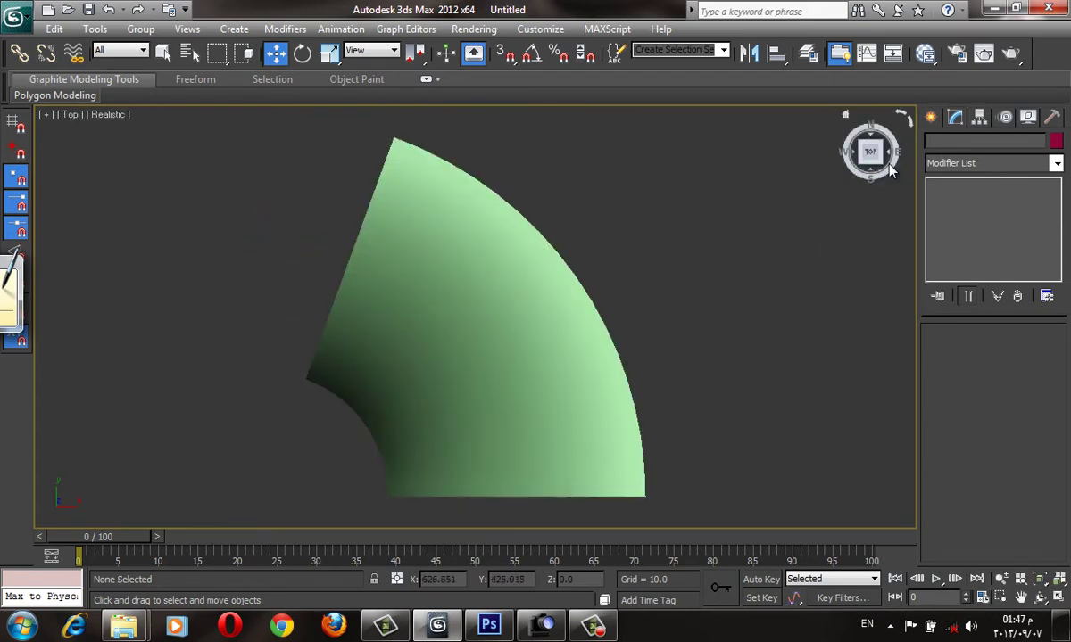
{"action": "key", "text": "F3"}
{"action": "left_click", "coordinate": [930, 117]}
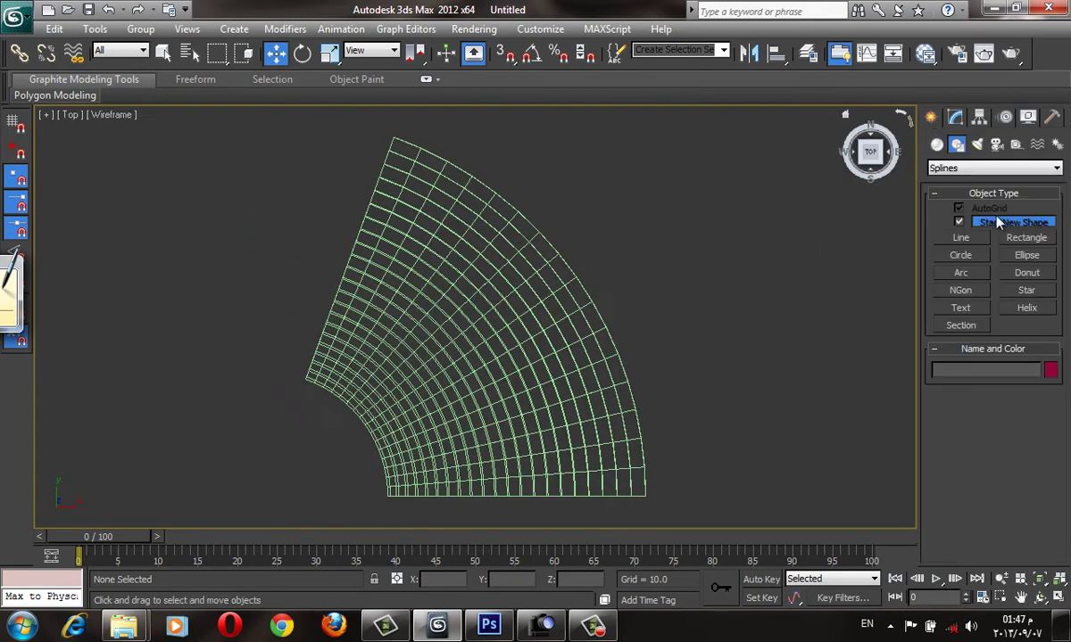
{"action": "left_click", "coordinate": [960, 237]}
{"action": "left_click", "coordinate": [971, 194]}
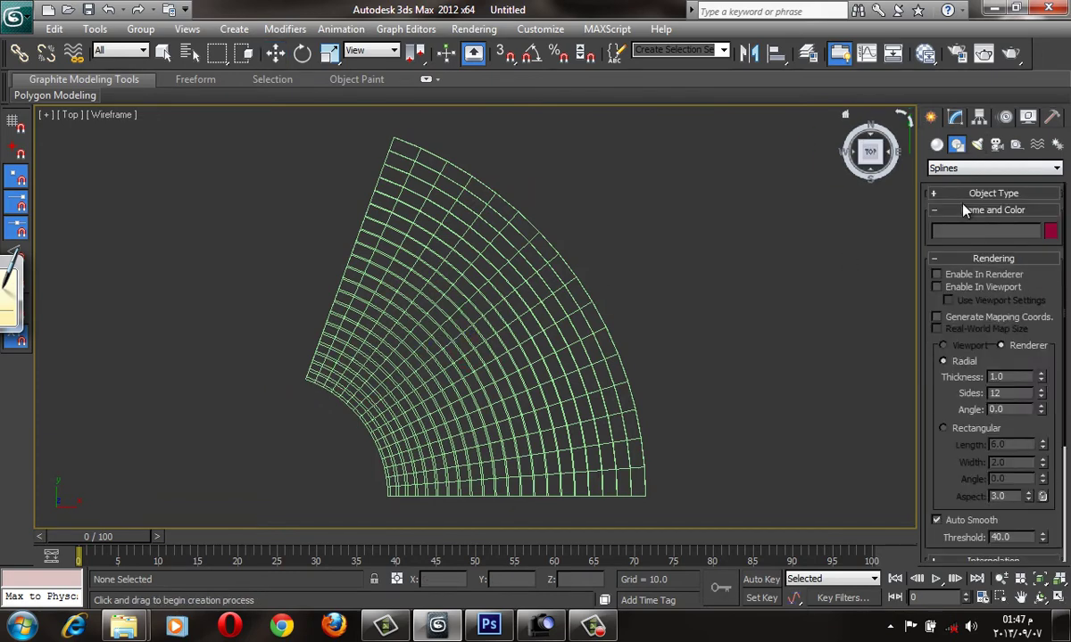
{"action": "left_click", "coordinate": [970, 193]}
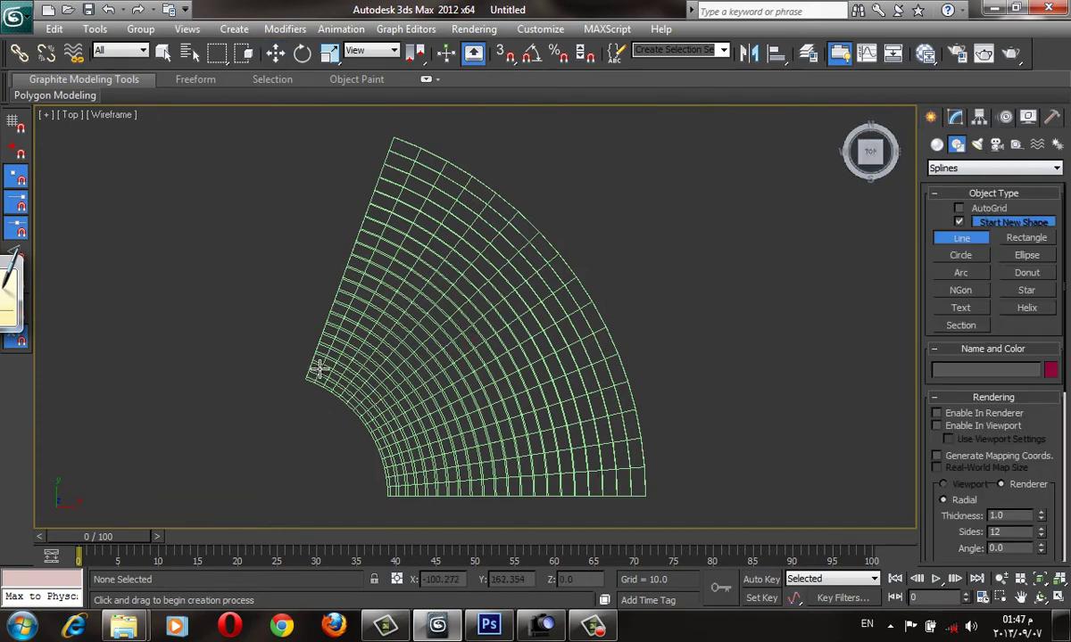
Trace a closed six-point outline, Line001, around the wedge-shaped surface.
{"action": "left_click", "coordinate": [315, 375]}
{"action": "left_click", "coordinate": [412, 163]}
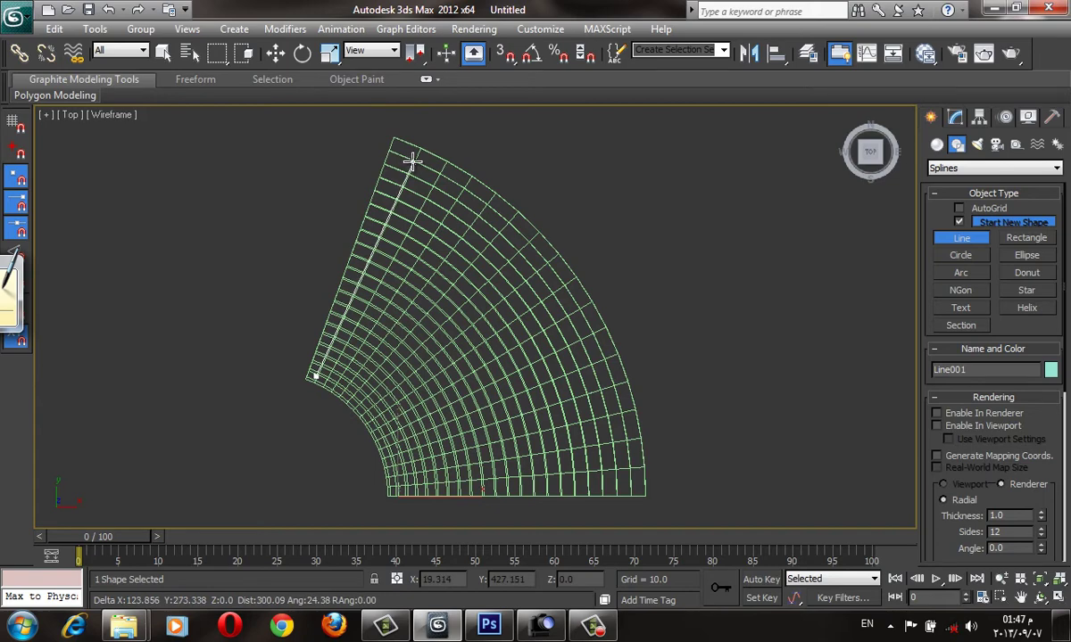
{"action": "left_click", "coordinate": [579, 312]}
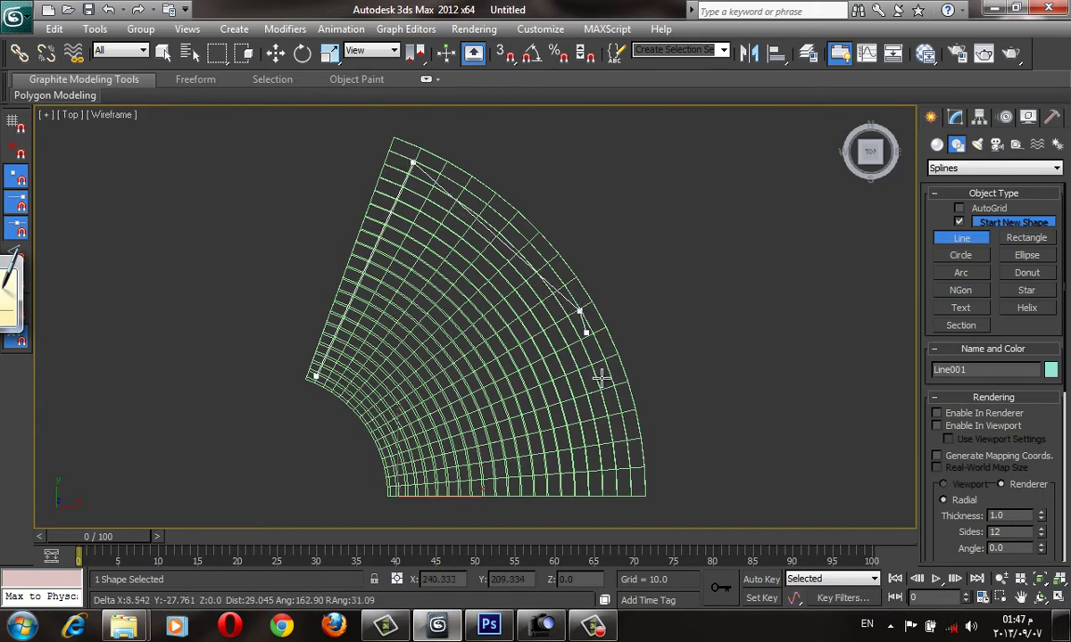
{"action": "left_click", "coordinate": [631, 486]}
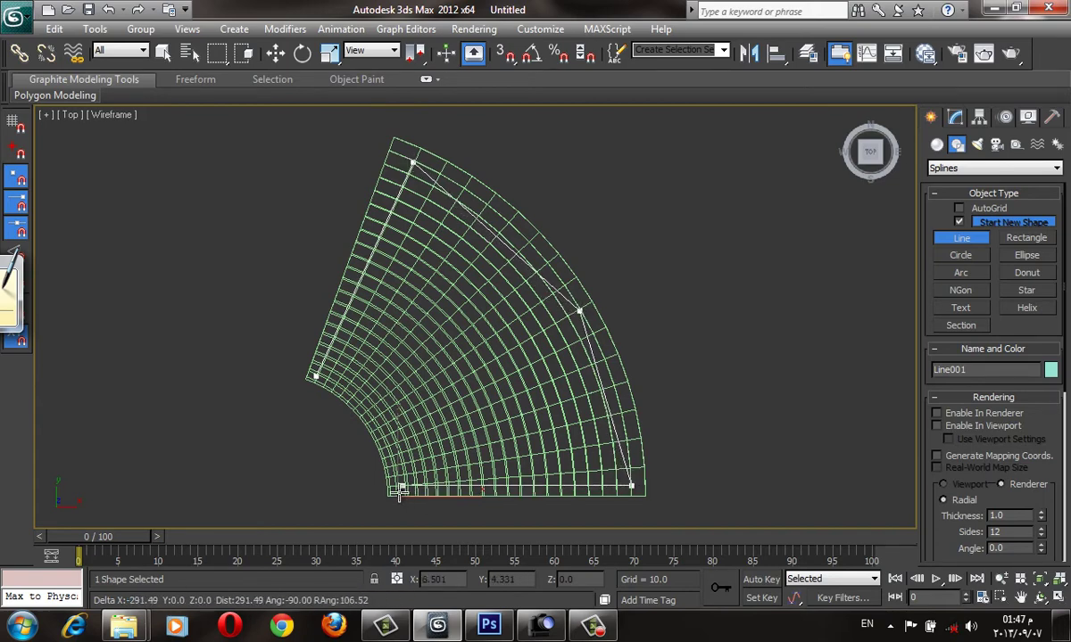
{"action": "left_click", "coordinate": [393, 489]}
{"action": "left_click", "coordinate": [375, 422]}
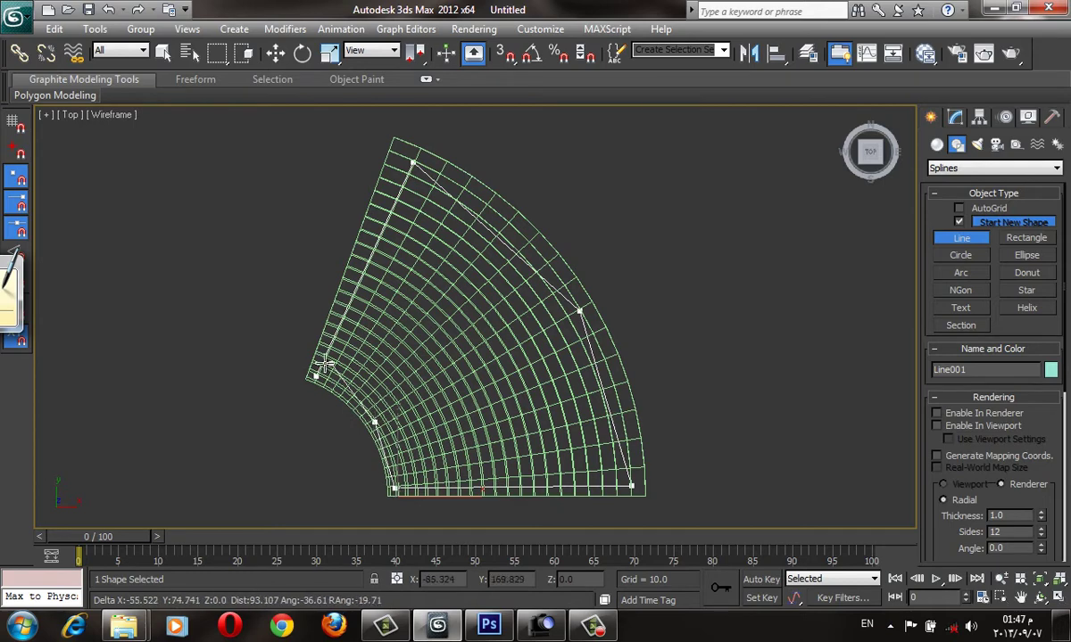
{"action": "left_click", "coordinate": [314, 376]}
{"action": "left_click", "coordinate": [510, 361]}
{"action": "key", "text": "w"}
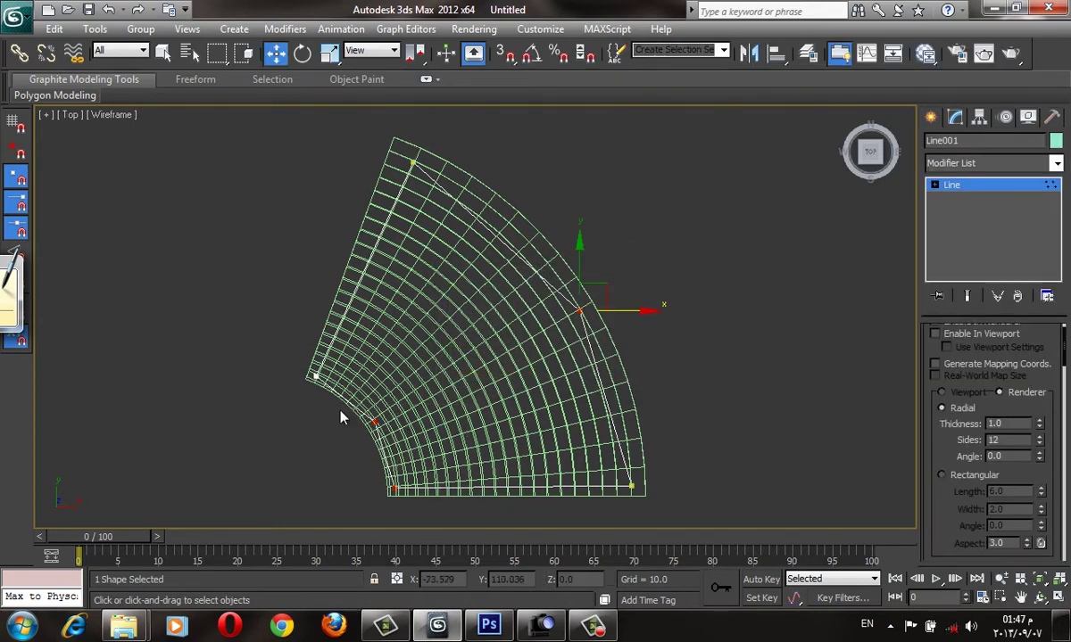
Make the outline's vertices Bezier and rotate their tangent handles to reshape the corner.
{"action": "right_click", "coordinate": [471, 316]}
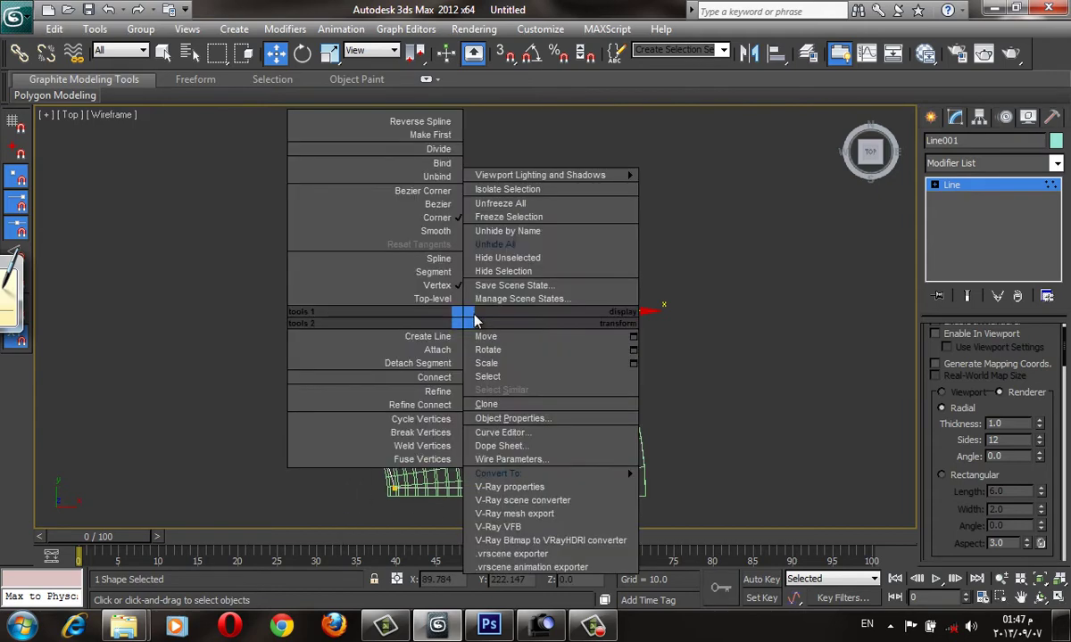
{"action": "left_click", "coordinate": [440, 211]}
{"action": "key", "text": "e"}
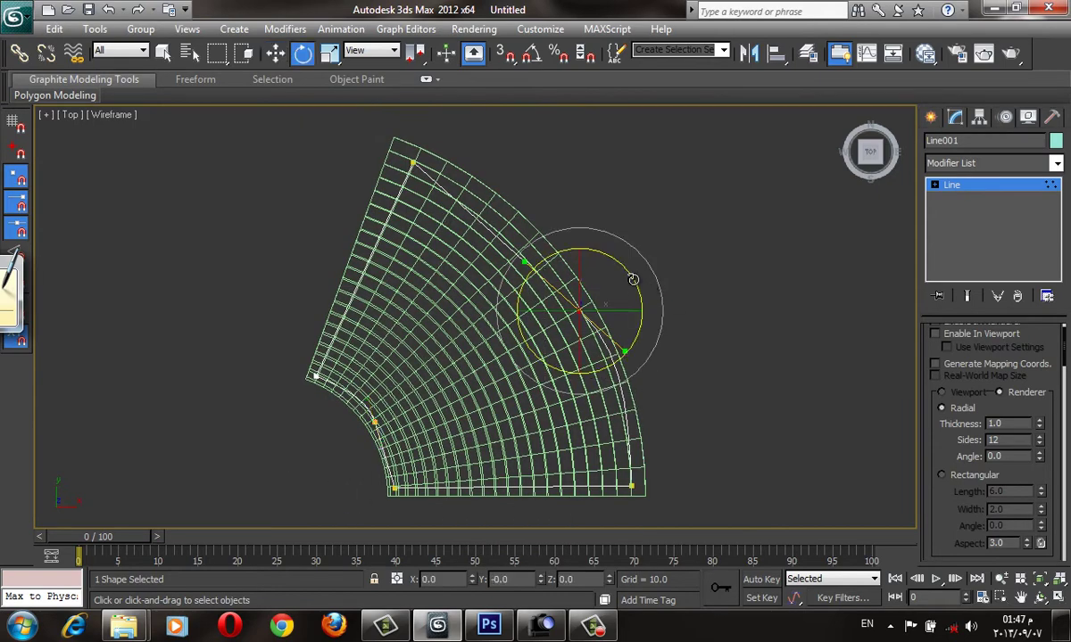
{"action": "mouse_move", "coordinate": [645, 275]}
{"action": "left_mouse_down"}
{"action": "mouse_move", "coordinate": [656, 290]}
{"action": "mouse_move", "coordinate": [598, 267]}
{"action": "left_mouse_up"}
{"action": "key", "text": "r"}
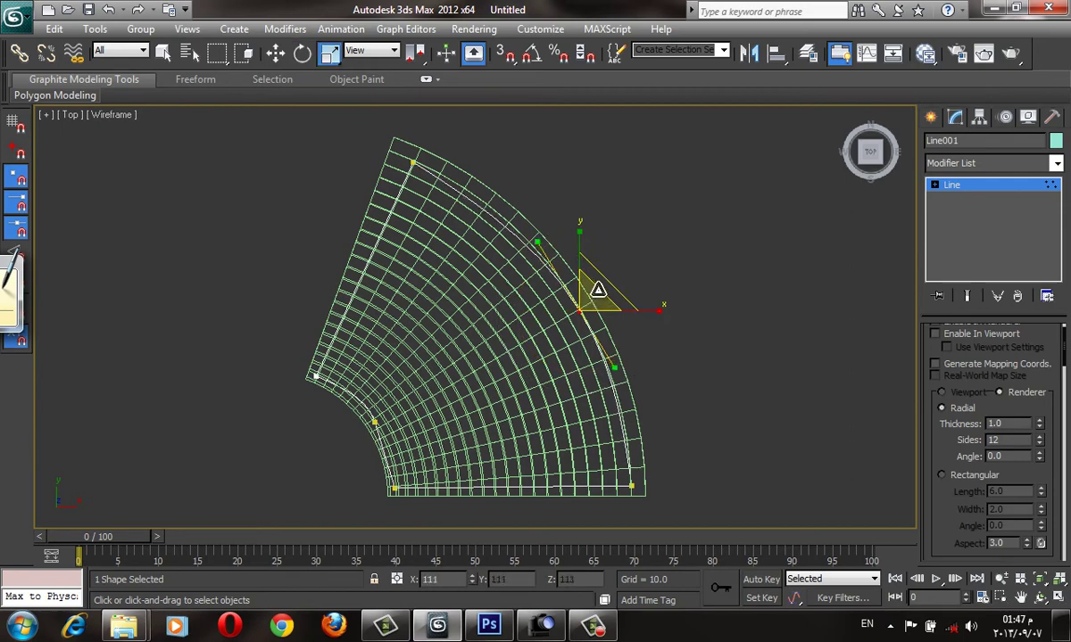
{"action": "left_click", "coordinate": [376, 420]}
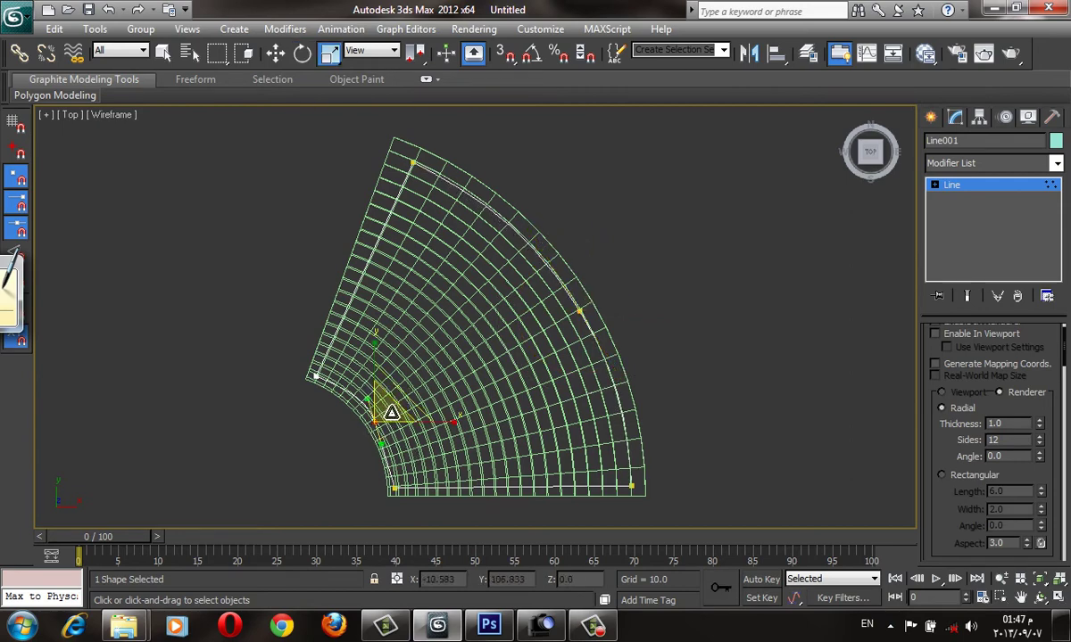
{"action": "key", "text": "e"}
{"action": "left_click_drag", "start_coordinate": [419, 378], "coordinate": [411, 375]}
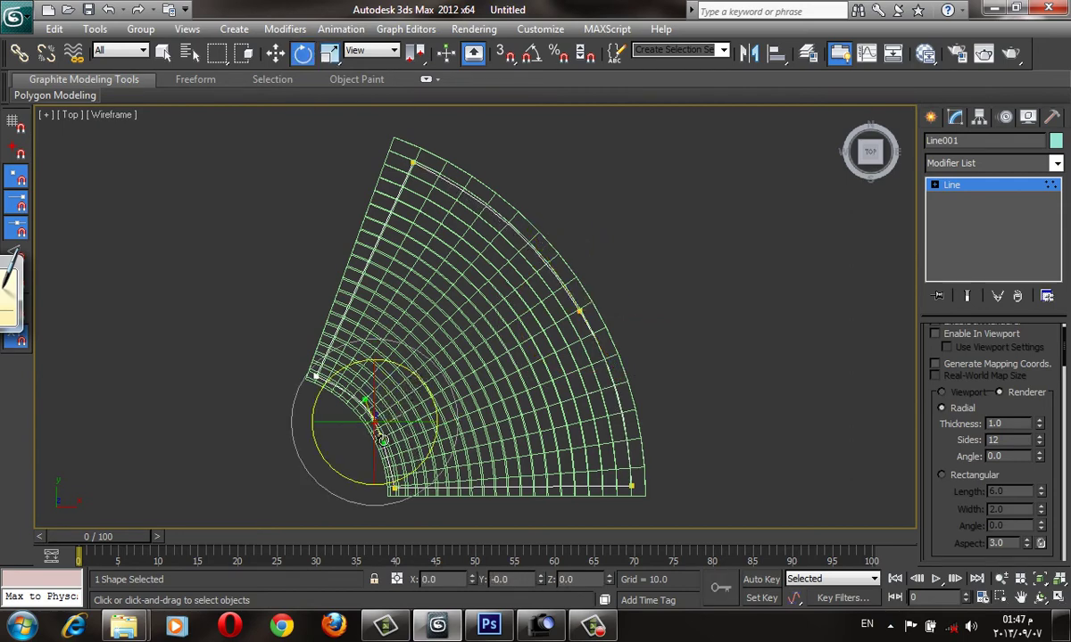
In a shaded Perspective view, lower Line001 slightly along Z beneath the petal surface.
{"action": "key", "text": "r"}
{"action": "scroll", "coordinate": [399, 469], "scroll_direction": "down", "scroll_amount": 5}
{"action": "key", "text": "p"}
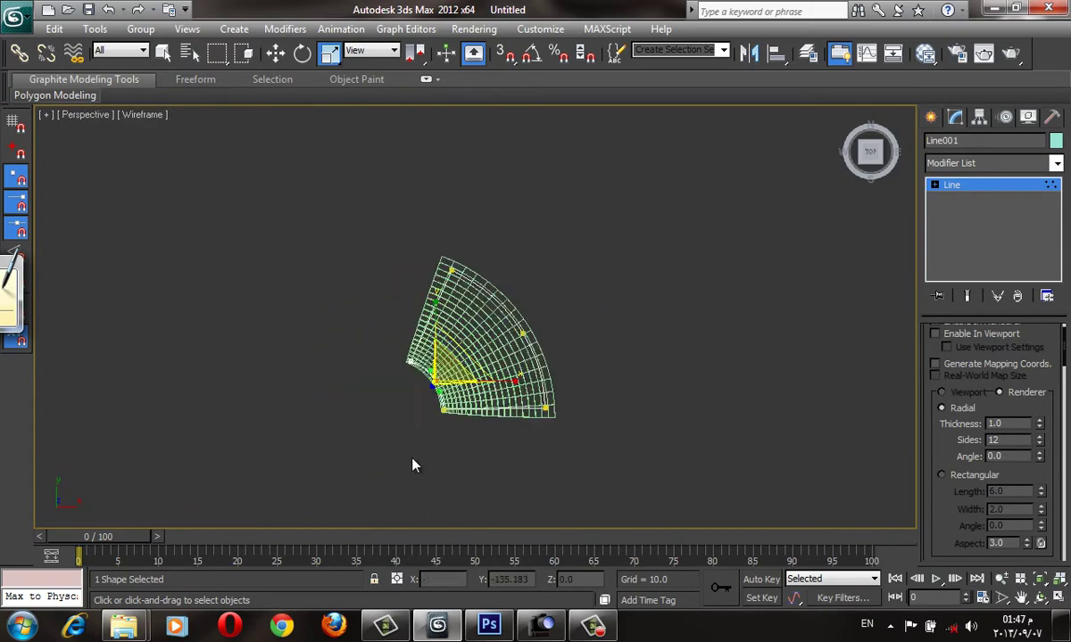
{"action": "key", "text": "z"}
{"action": "mouse_move", "coordinate": [406, 411]}
{"action": "middle_mouse_down", "text": "alt"}
{"action": "mouse_move", "coordinate": [399, 367]}
{"action": "mouse_move", "coordinate": [497, 404]}
{"action": "mouse_move", "coordinate": [817, 155]}
{"action": "middle_mouse_up", "text": "alt"}
{"action": "scroll", "coordinate": [401, 367], "scroll_direction": "down", "scroll_amount": 3}
{"action": "scroll", "coordinate": [497, 404], "scroll_direction": "down", "scroll_amount": 4}
{"action": "left_click", "coordinate": [930, 116]}
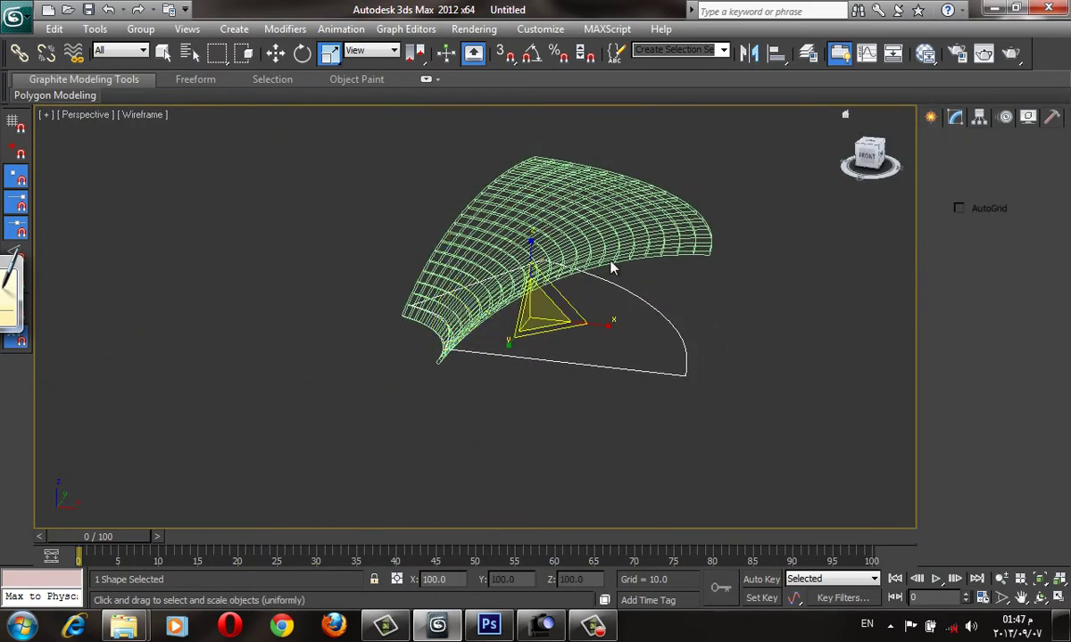
{"action": "key", "text": "w"}
{"action": "key", "text": "F3"}
{"action": "left_click_drag", "start_coordinate": [533, 254], "coordinate": [536, 273]}
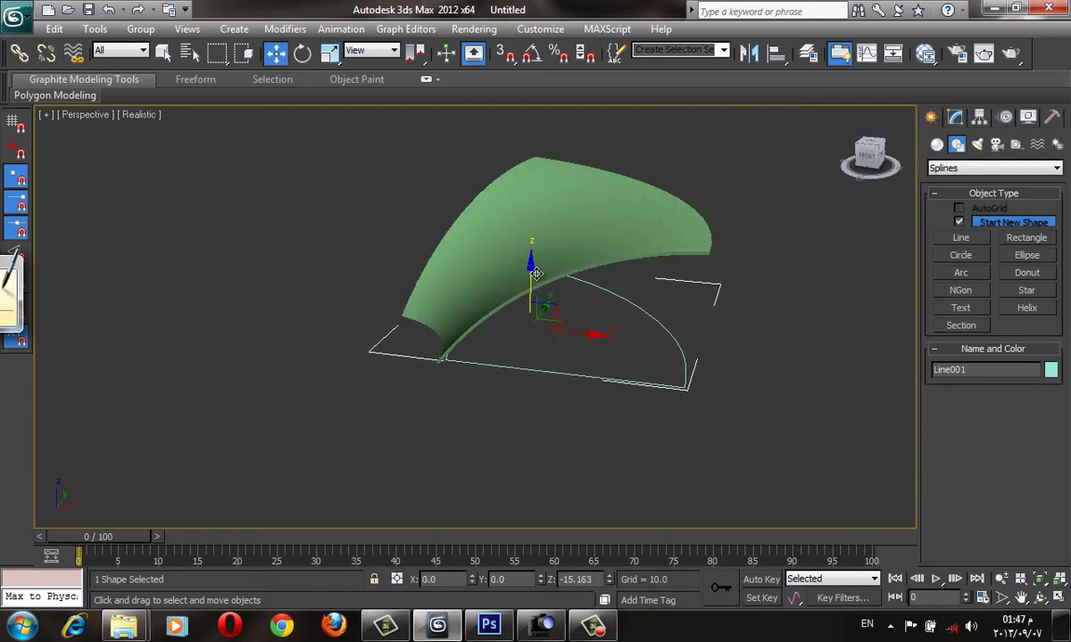
Extrude Line001 and turn off Cap End to leave it open-topped.
{"action": "left_click", "coordinate": [954, 117]}
{"action": "left_click", "coordinate": [981, 164]}
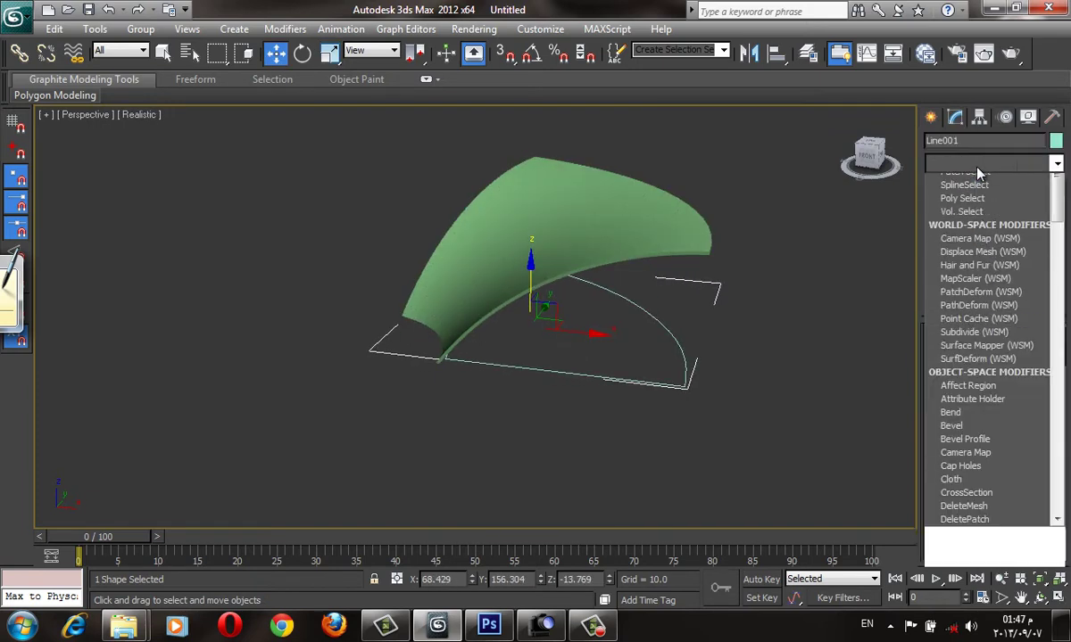
{"action": "scroll", "coordinate": [979, 214], "scroll_direction": "down", "scroll_amount": 10}
{"action": "left_click", "coordinate": [977, 212]}
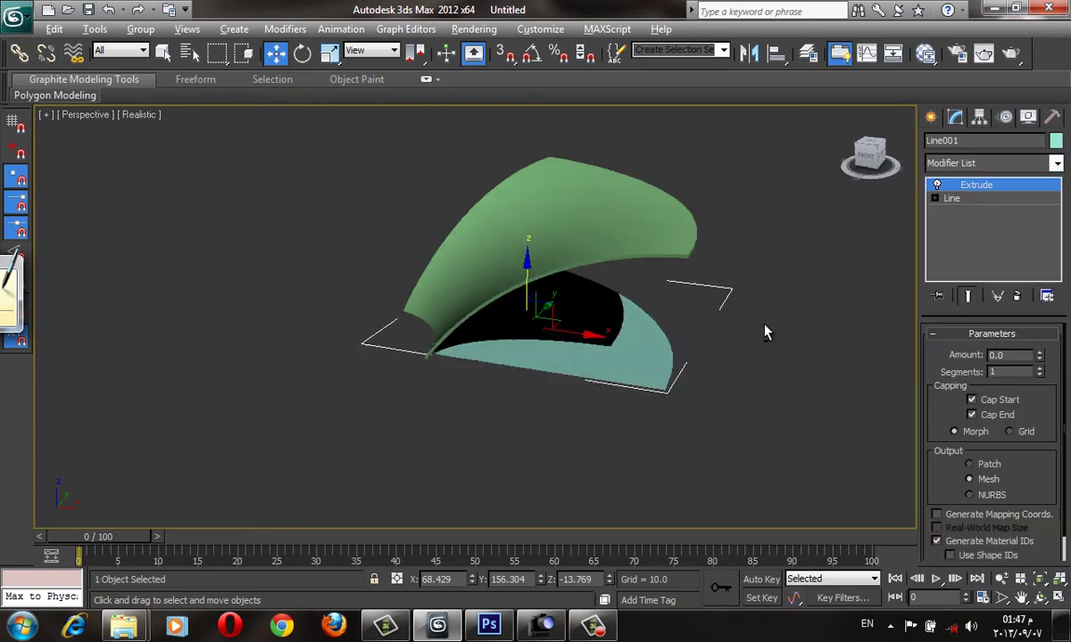
{"action": "middle_click_drag", "start_coordinate": [765, 332], "coordinate": [803, 337], "text": "alt"}
{"action": "left_click_drag", "start_coordinate": [1040, 357], "coordinate": [1040, 322]}
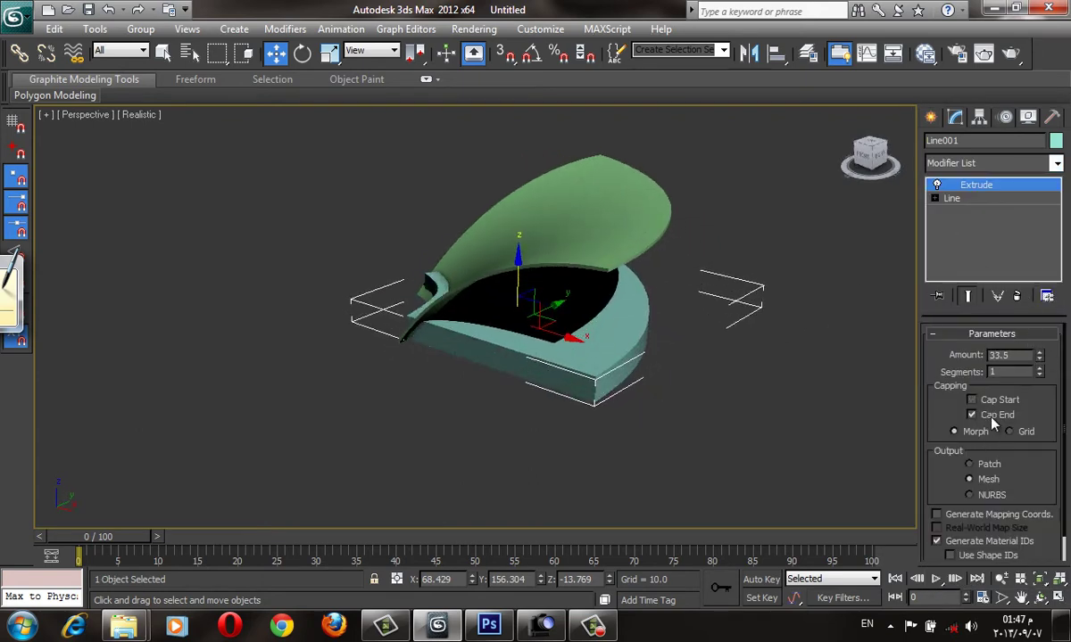
{"action": "left_click", "coordinate": [991, 418]}
Add a Shell with 4.1 outer amount and raise the Extrude amount to 222.5.
{"action": "left_click", "coordinate": [1005, 164]}
{"action": "scroll", "coordinate": [1005, 179], "scroll_direction": "down", "scroll_amount": 10}
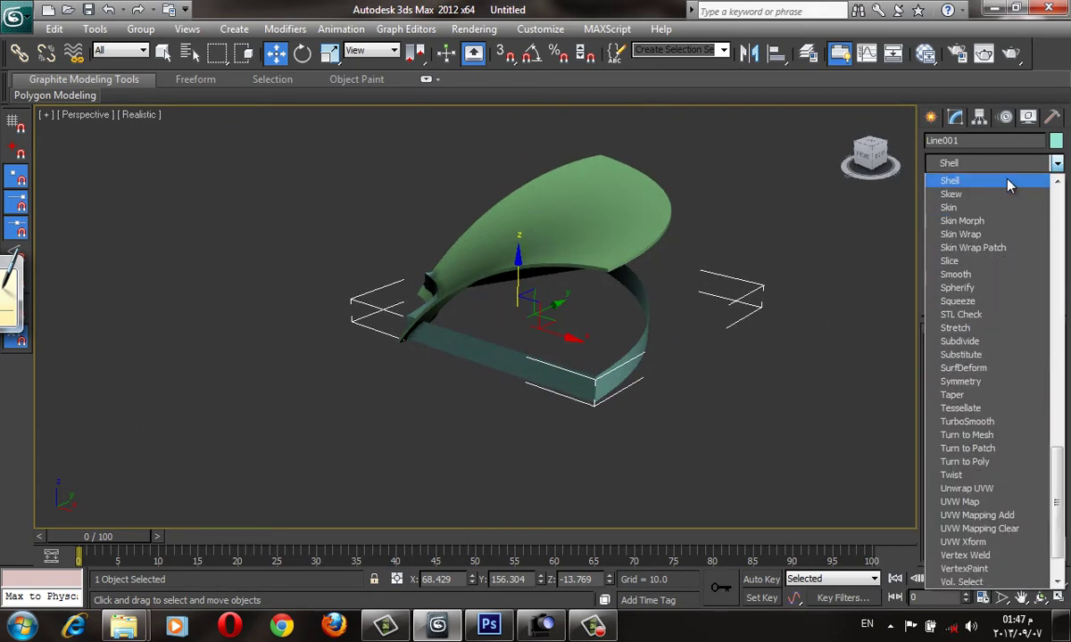
{"action": "left_click", "coordinate": [1006, 180]}
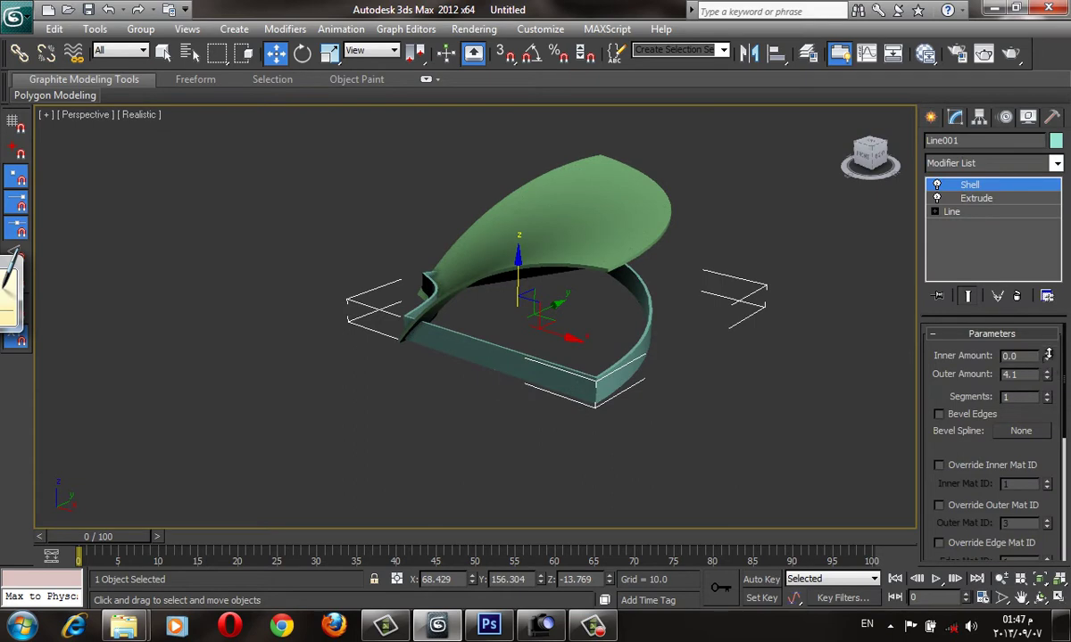
{"action": "left_click", "coordinate": [993, 196]}
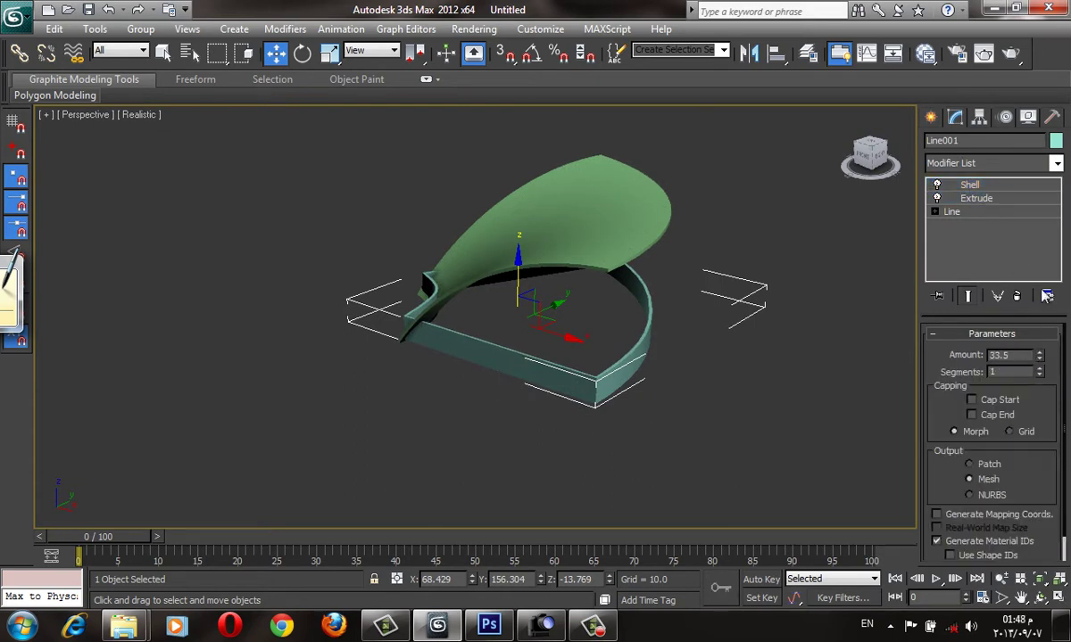
{"action": "left_click_drag", "start_coordinate": [1040, 356], "coordinate": [939, 47]}
{"action": "mouse_move", "coordinate": [714, 232]}
{"action": "middle_mouse_down", "text": "alt"}
{"action": "mouse_move", "coordinate": [701, 252]}
{"action": "mouse_move", "coordinate": [748, 268]}
{"action": "mouse_move", "coordinate": [740, 306]}
{"action": "mouse_move", "coordinate": [699, 359]}
{"action": "mouse_move", "coordinate": [673, 297]}
{"action": "middle_mouse_up", "text": "alt"}
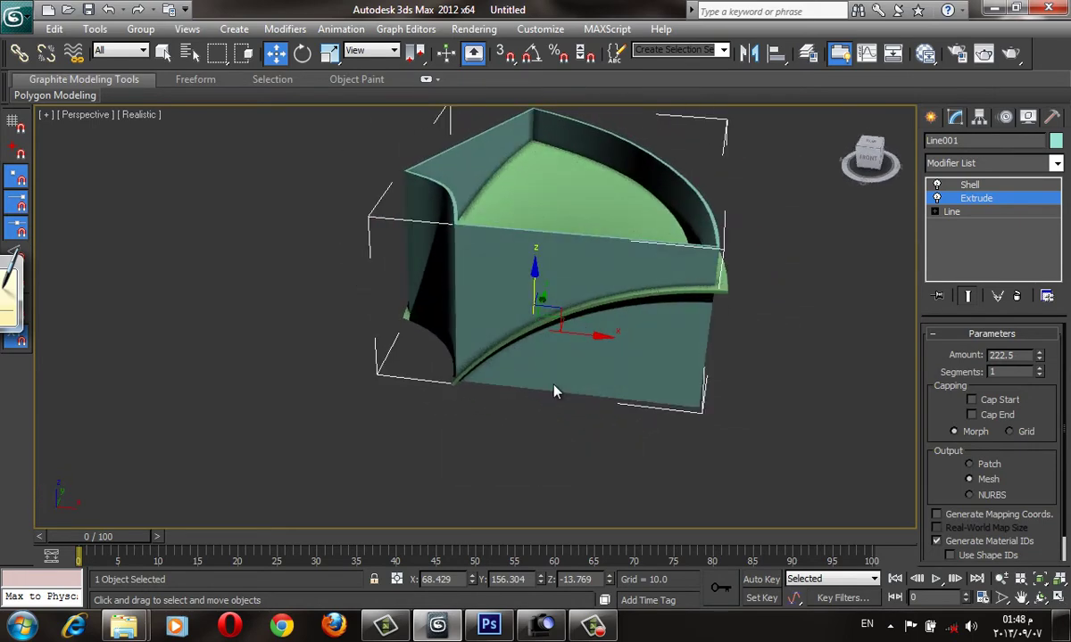
{"action": "left_click", "coordinate": [803, 349]}
{"action": "mouse_move", "coordinate": [803, 349]}
{"action": "middle_mouse_down", "text": "alt"}
{"action": "mouse_move", "coordinate": [641, 322]}
{"action": "mouse_move", "coordinate": [489, 234]}
{"action": "middle_mouse_up", "text": "alt"}
{"action": "left_click", "coordinate": [489, 234]}
Set the Create Geometry category to Compound Objects, leaving the arc surface in place.
{"action": "left_click", "coordinate": [931, 117]}
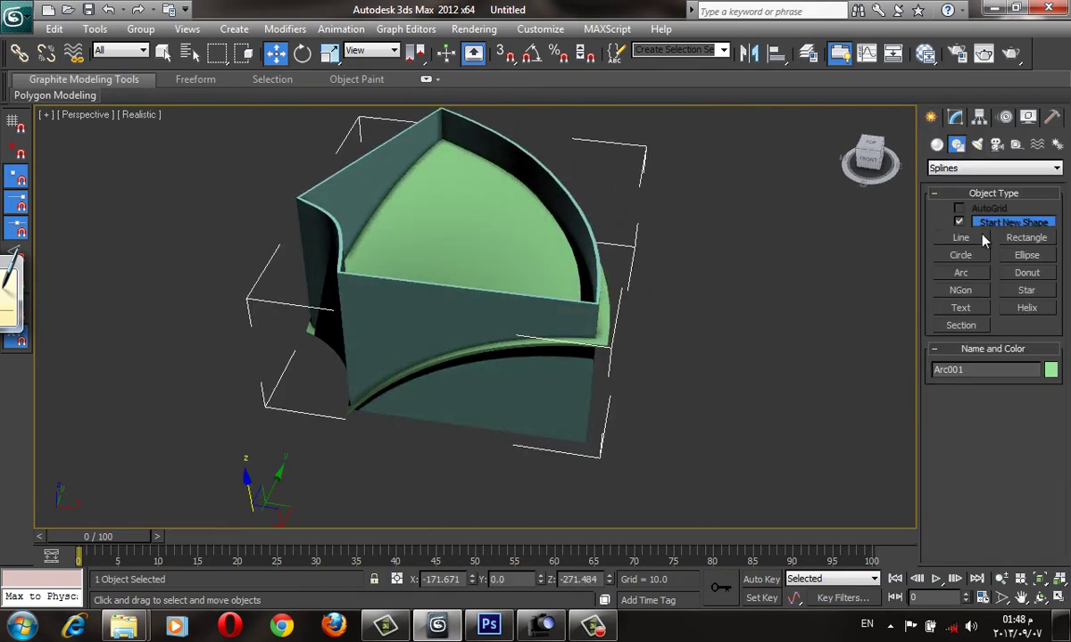
{"action": "left_click", "coordinate": [937, 144]}
{"action": "left_click", "coordinate": [990, 167]}
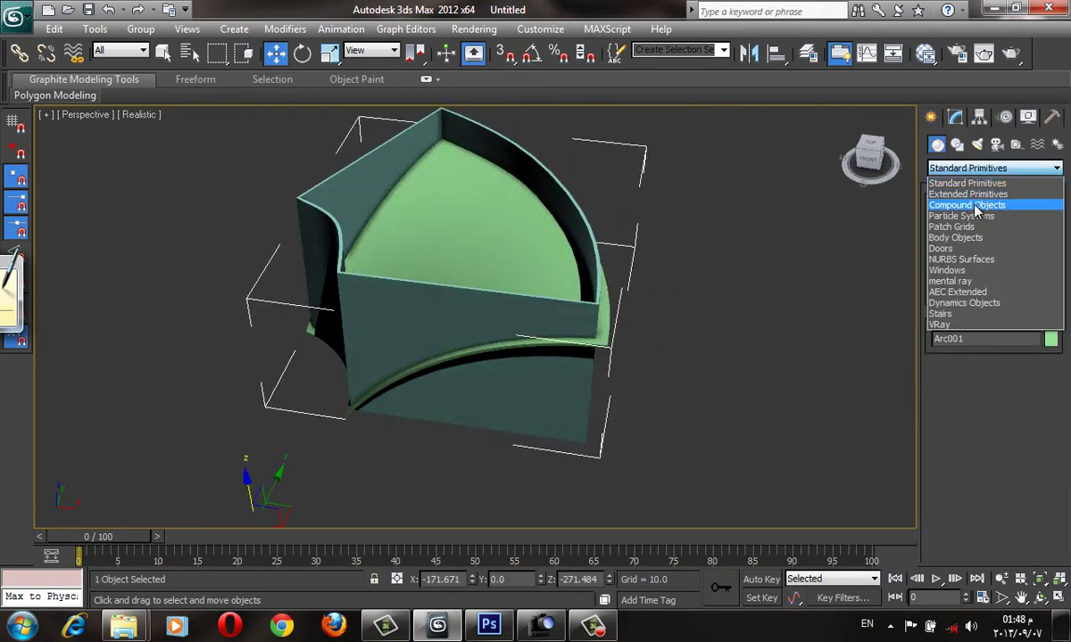
{"action": "left_click", "coordinate": [959, 205]}
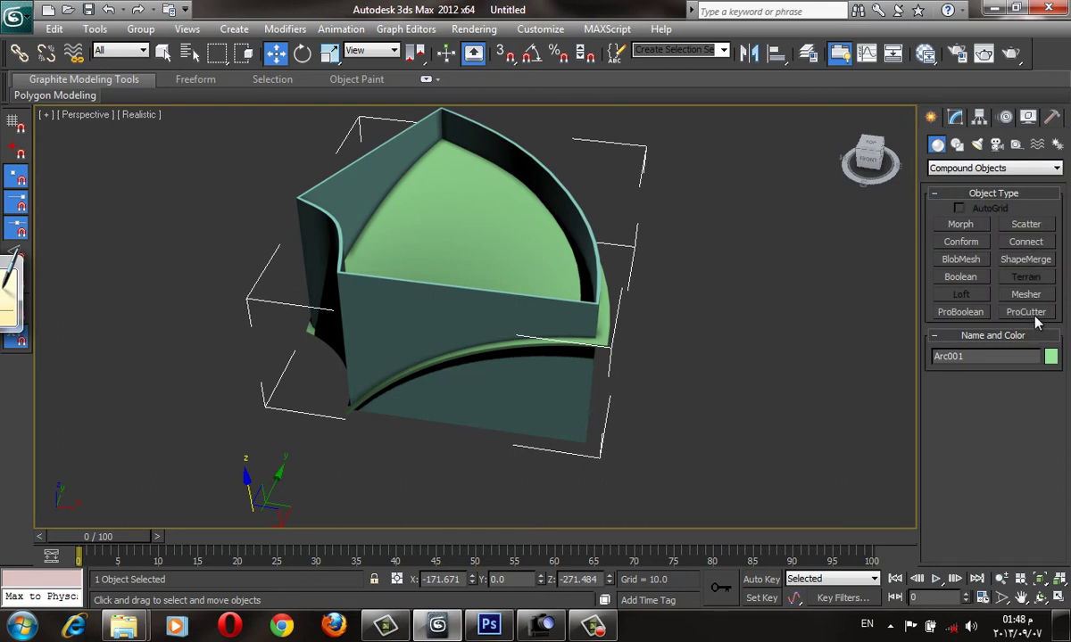
{"action": "mouse_move", "coordinate": [469, 270]}
{"action": "left_mouse_down"}
{"action": "mouse_move", "coordinate": [442, 174]}
{"action": "mouse_move", "coordinate": [437, 309]}
{"action": "mouse_move", "coordinate": [404, 246]}
{"action": "mouse_move", "coordinate": [416, 267]}
{"action": "mouse_move", "coordinate": [567, 348]}
{"action": "left_mouse_up"}
{"action": "left_click_drag", "start_coordinate": [529, 289], "coordinate": [490, 172]}
{"action": "right_click", "coordinate": [490, 235]}
Clone the arc surface as instance Arc002, hide it, and reselect the original.
{"action": "right_click", "coordinate": [504, 256]}
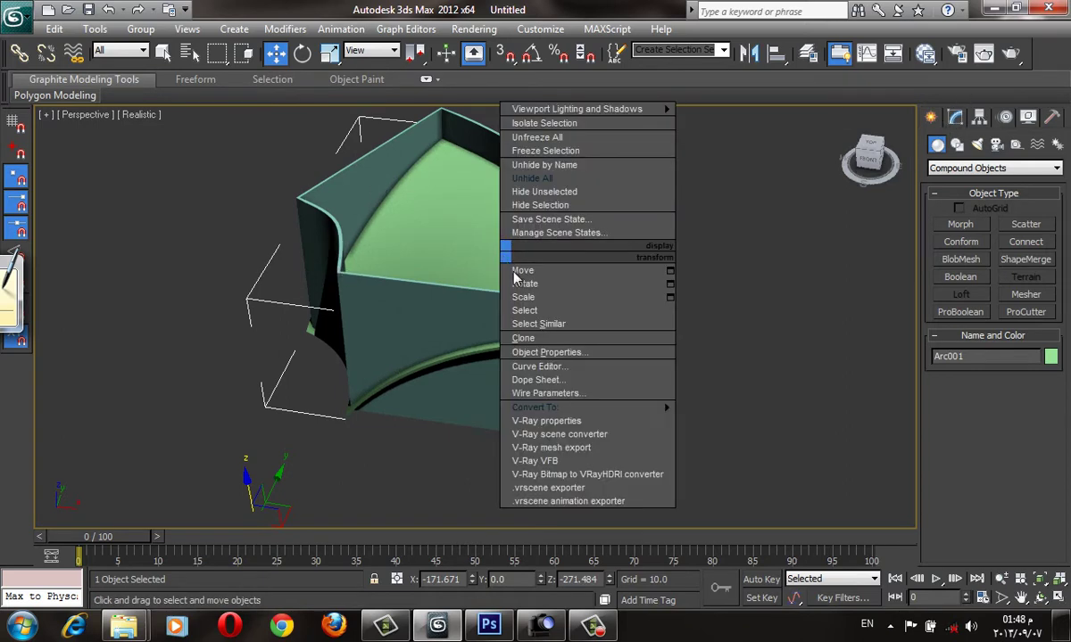
{"action": "left_click", "coordinate": [549, 340]}
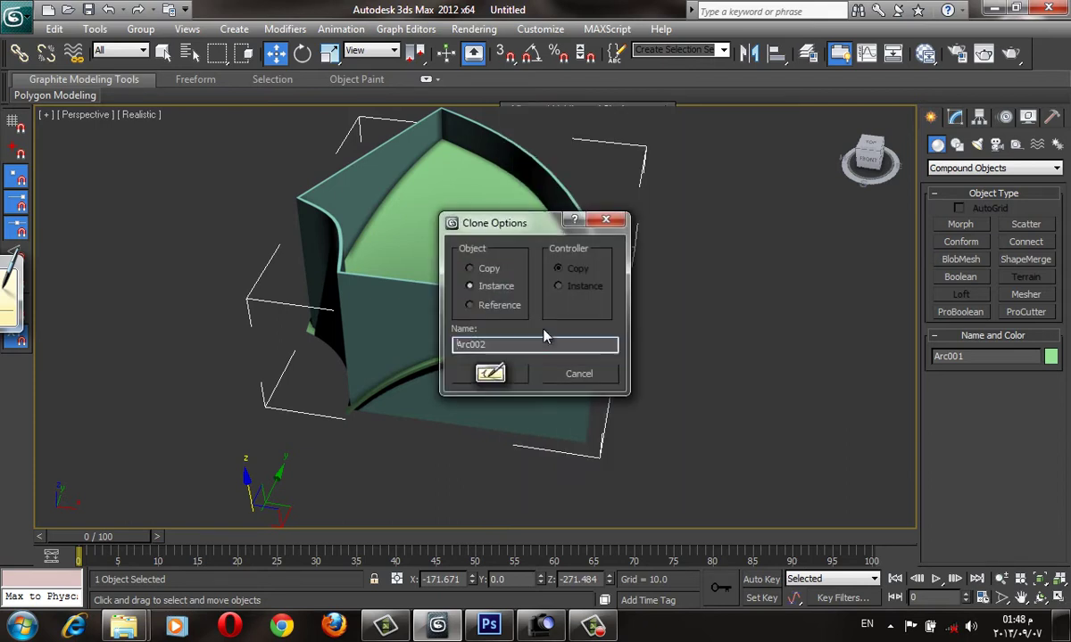
{"action": "left_click", "coordinate": [490, 373]}
{"action": "right_click", "coordinate": [503, 227]}
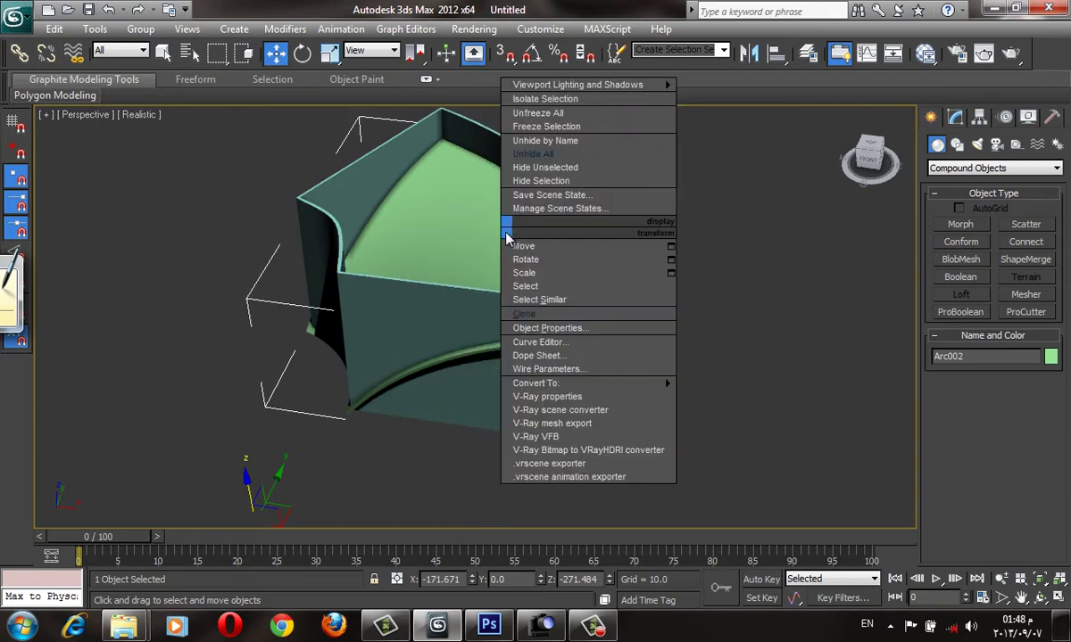
{"action": "left_click", "coordinate": [553, 183]}
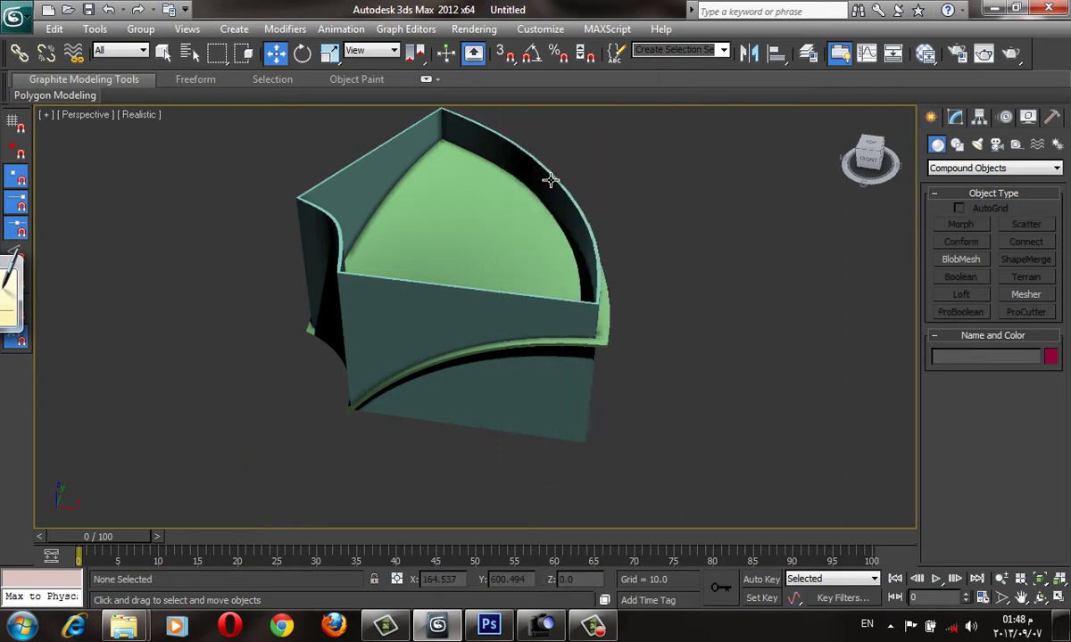
{"action": "left_click", "coordinate": [501, 201]}
Run ProCutter with the arc surface as cutter and pick the tall wall as stock.
{"action": "left_click", "coordinate": [1021, 318]}
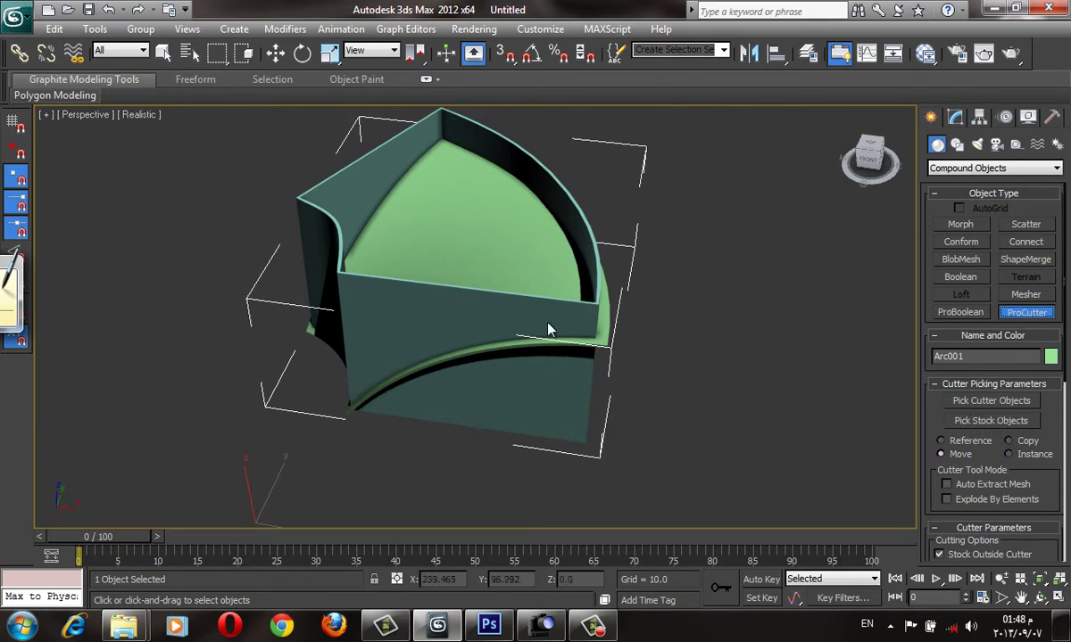
{"action": "left_click", "coordinate": [992, 421]}
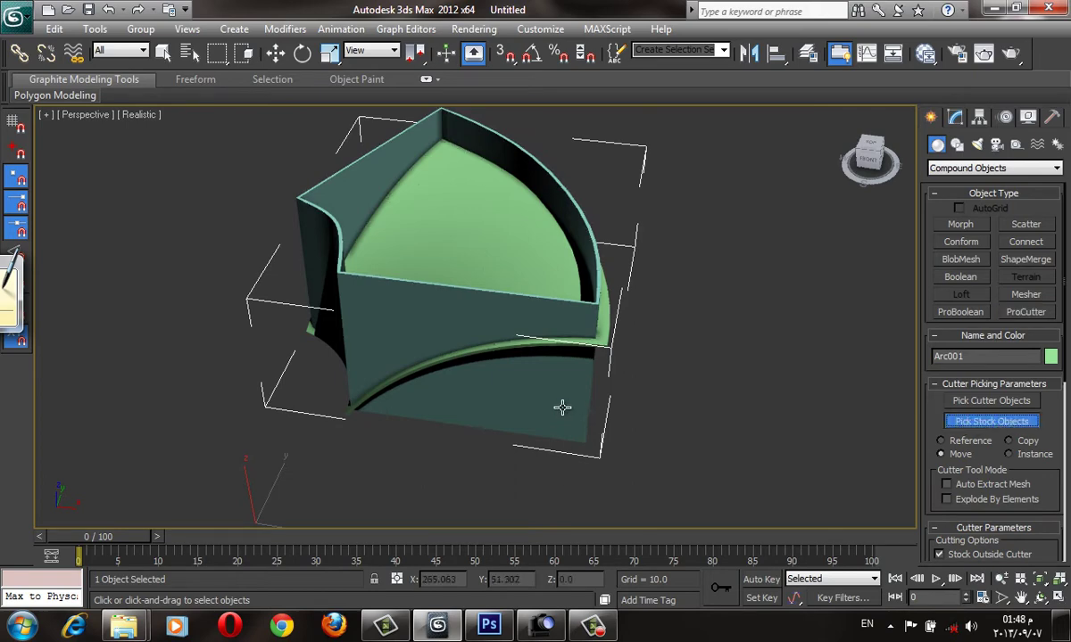
{"action": "left_click", "coordinate": [633, 397]}
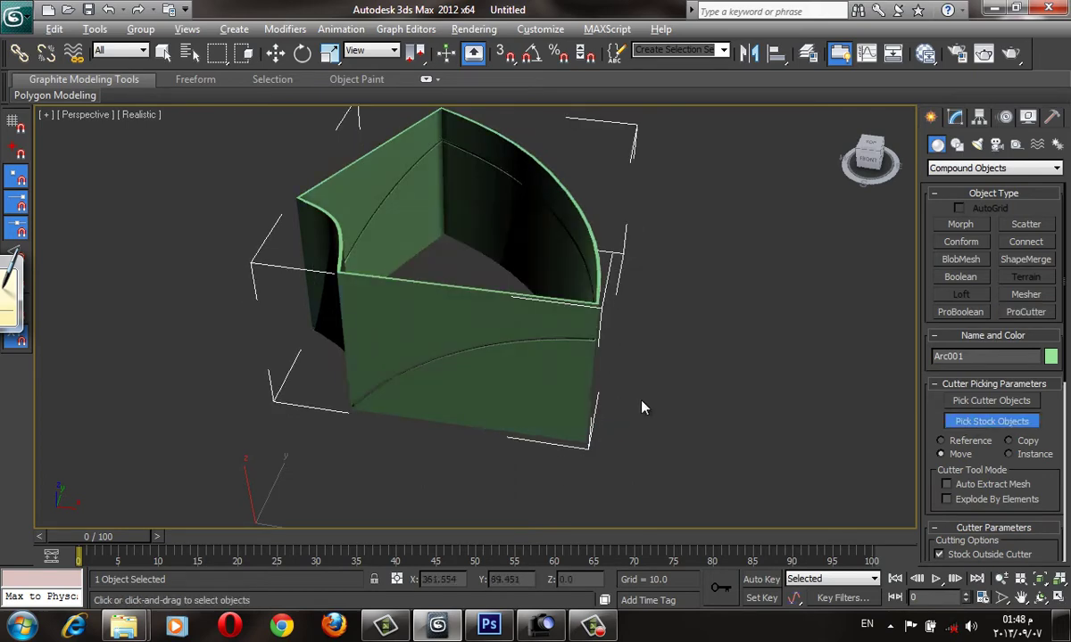
{"action": "mouse_move", "coordinate": [600, 375]}
{"action": "middle_mouse_down", "text": "alt"}
{"action": "mouse_move", "coordinate": [609, 363]}
{"action": "mouse_move", "coordinate": [544, 354]}
{"action": "mouse_move", "coordinate": [332, 337]}
{"action": "mouse_move", "coordinate": [306, 347]}
{"action": "mouse_move", "coordinate": [513, 424]}
{"action": "mouse_move", "coordinate": [499, 375]}
{"action": "middle_mouse_up", "text": "alt"}
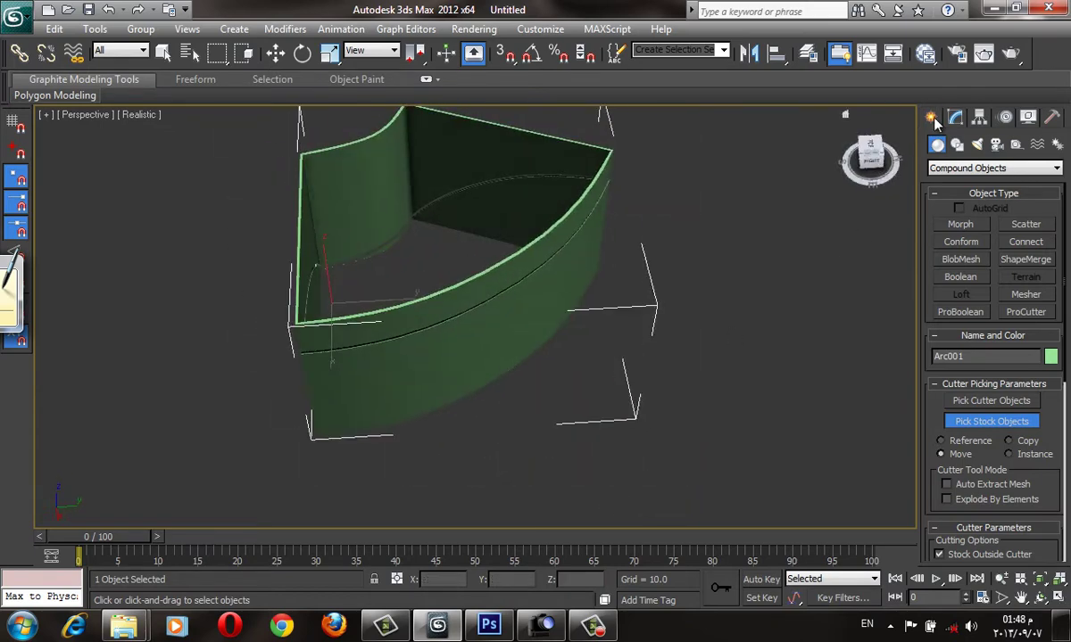
Convert the cut wall to Editable Poly and delete its upper element.
{"action": "key", "text": "w"}
{"action": "right_click", "coordinate": [554, 329]}
{"action": "mouse_move", "coordinate": [579, 477]}
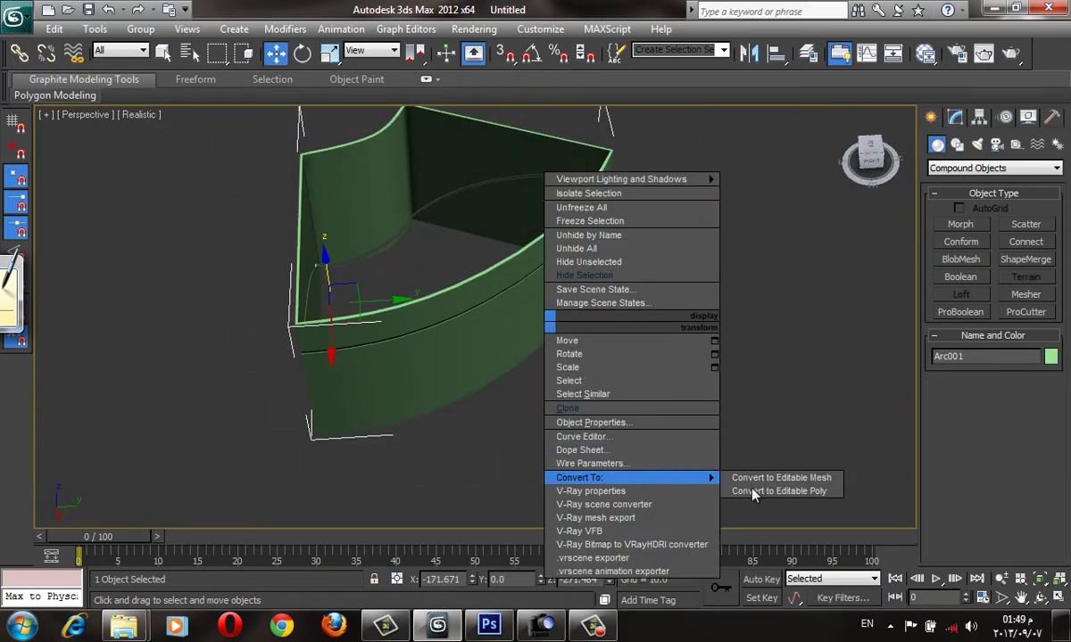
{"action": "left_click", "coordinate": [795, 490]}
{"action": "key", "text": "5"}
{"action": "left_click", "coordinate": [443, 294]}
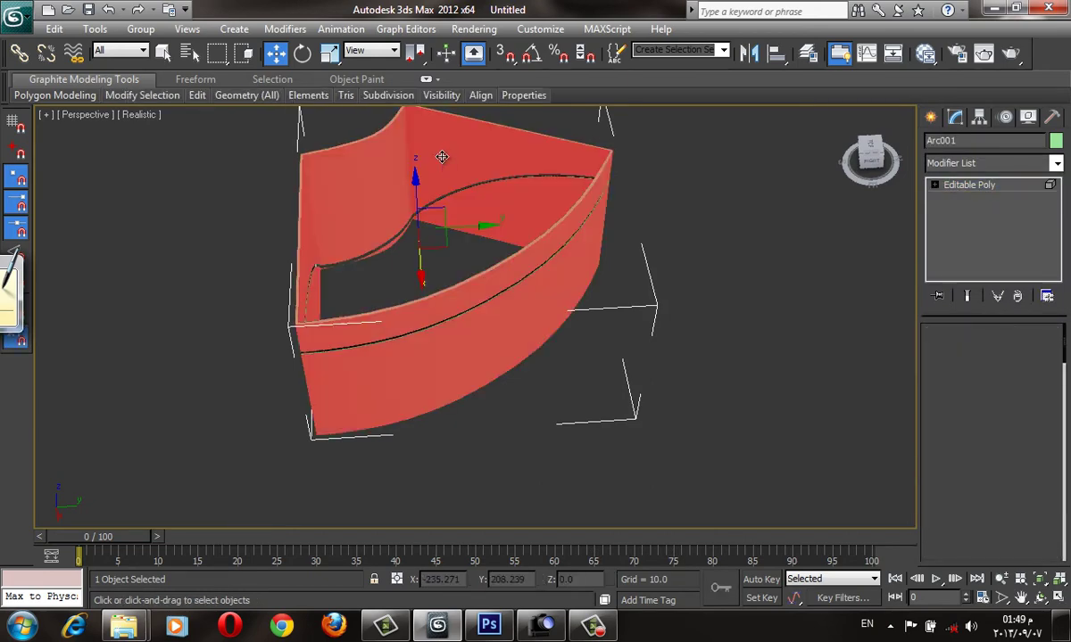
{"action": "mouse_move", "coordinate": [443, 294]}
{"action": "middle_mouse_down", "text": "alt"}
{"action": "mouse_move", "coordinate": [468, 239]}
{"action": "mouse_move", "coordinate": [516, 263]}
{"action": "middle_mouse_up", "text": "alt"}
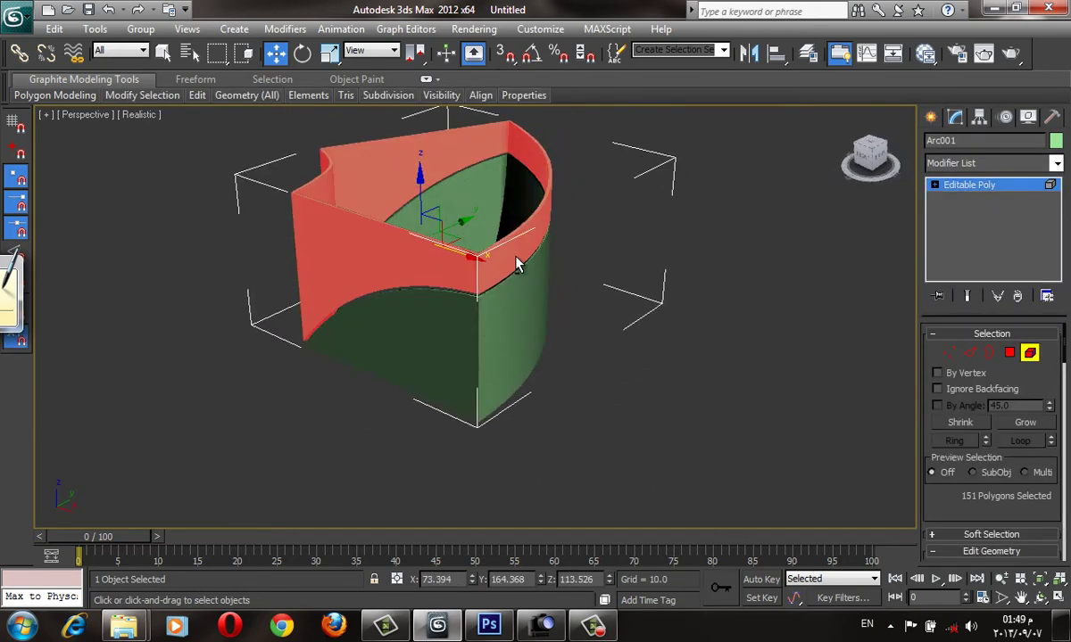
{"action": "key", "text": "Delete"}
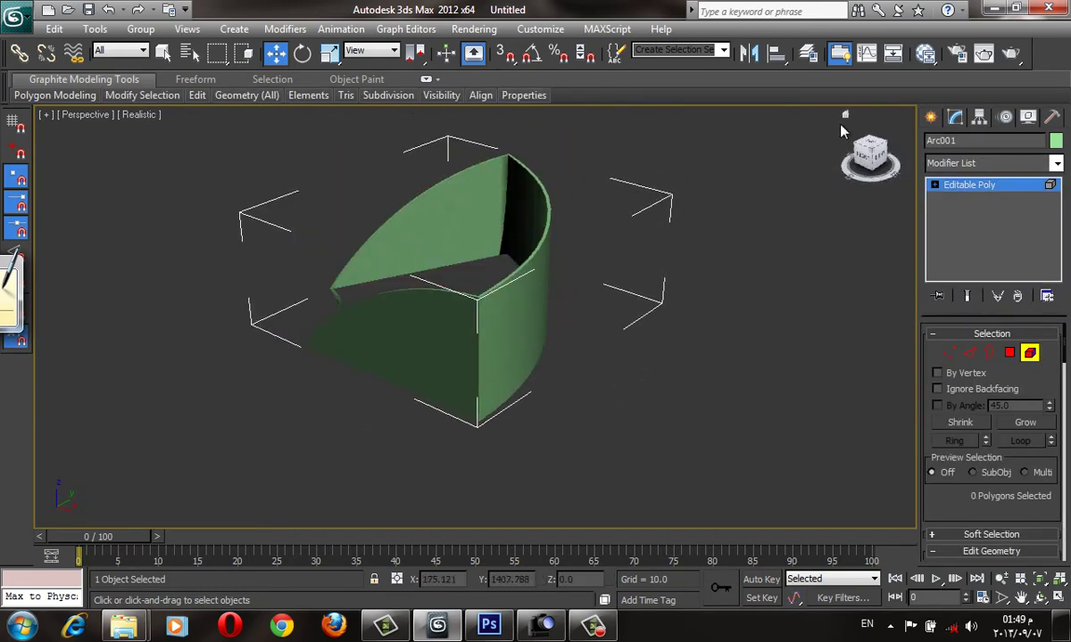
{"action": "left_click", "coordinate": [767, 263]}
Unhide the Arc002 petal copy, select it, then undo and redo recent changes.
{"action": "right_click", "coordinate": [724, 270]}
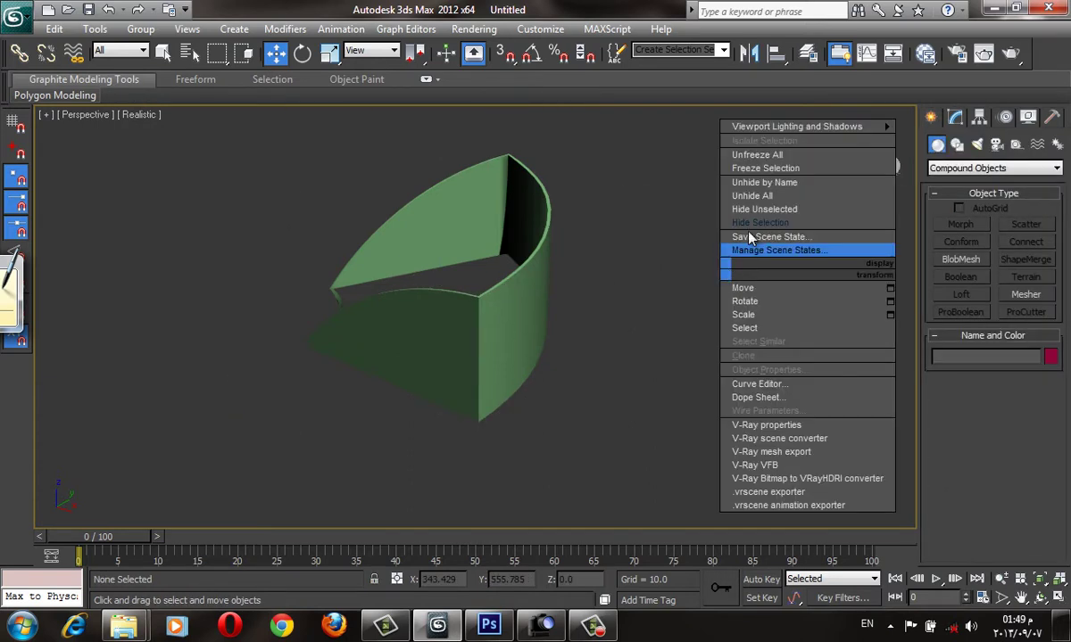
{"action": "left_click", "coordinate": [762, 198]}
{"action": "mouse_move", "coordinate": [619, 369]}
{"action": "middle_mouse_down", "text": "alt"}
{"action": "mouse_move", "coordinate": [662, 319]}
{"action": "mouse_move", "coordinate": [619, 317]}
{"action": "mouse_move", "coordinate": [497, 366]}
{"action": "middle_mouse_up", "text": "alt"}
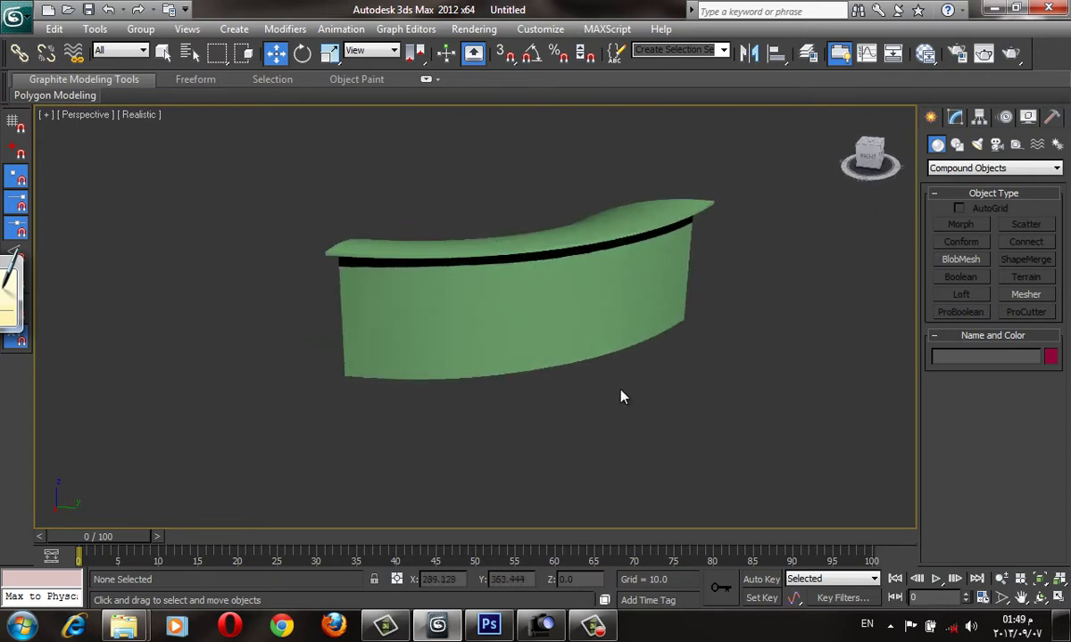
{"action": "mouse_move", "coordinate": [626, 394]}
{"action": "middle_mouse_down", "text": "alt"}
{"action": "mouse_move", "coordinate": [662, 395]}
{"action": "mouse_move", "coordinate": [576, 380]}
{"action": "mouse_move", "coordinate": [451, 409]}
{"action": "mouse_move", "coordinate": [447, 444]}
{"action": "mouse_move", "coordinate": [693, 477]}
{"action": "mouse_move", "coordinate": [788, 445]}
{"action": "middle_mouse_up", "text": "alt"}
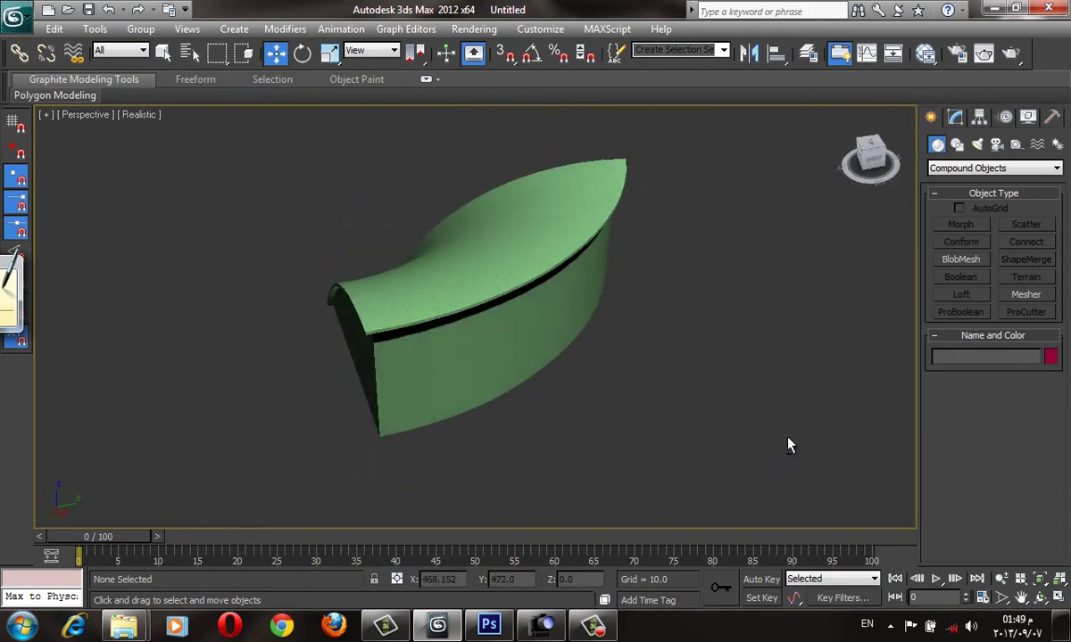
{"action": "left_click", "coordinate": [523, 255]}
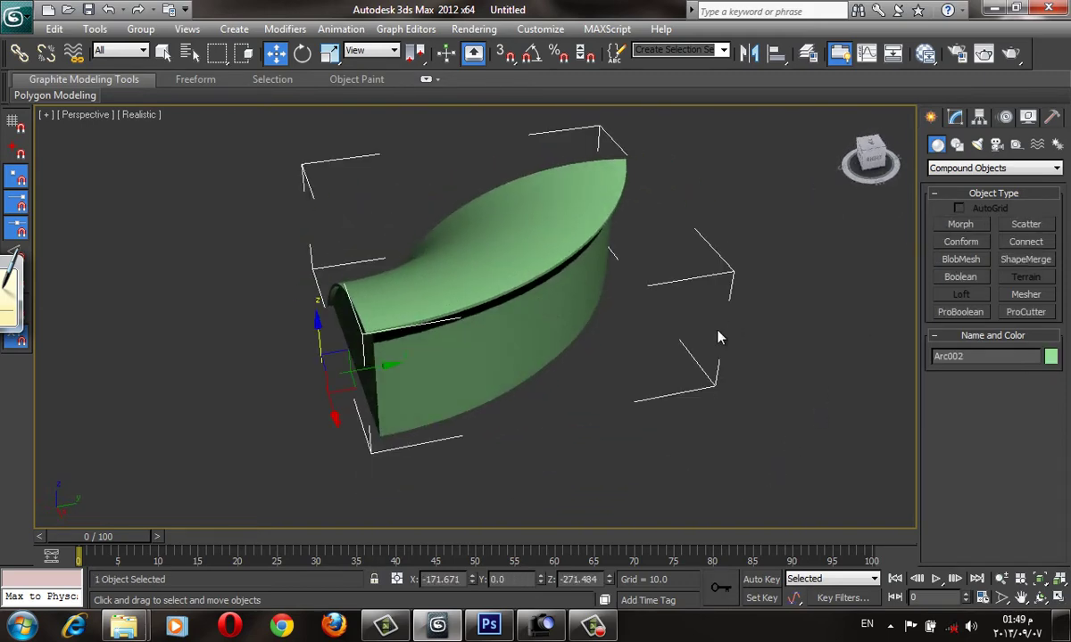
{"action": "key", "text": "ctrl+z"}
{"action": "key", "text": "ctrl+z"}
{"action": "key", "text": "ctrl+z"}
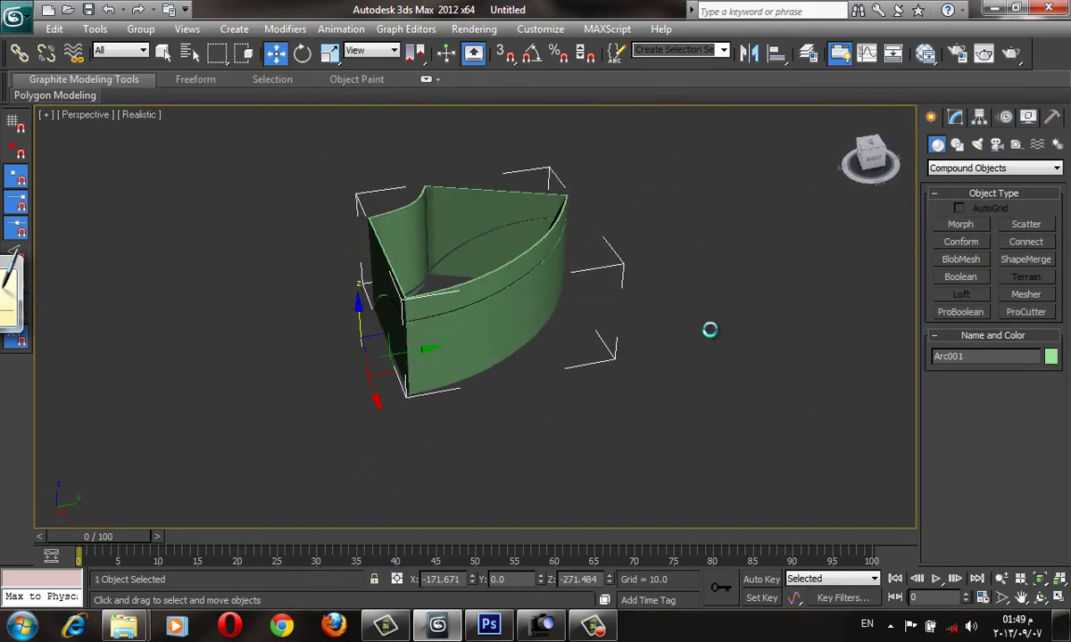
{"action": "key", "text": "ctrl+y"}
{"action": "key", "text": "ctrl+y"}
{"action": "key", "text": "ctrl+y"}
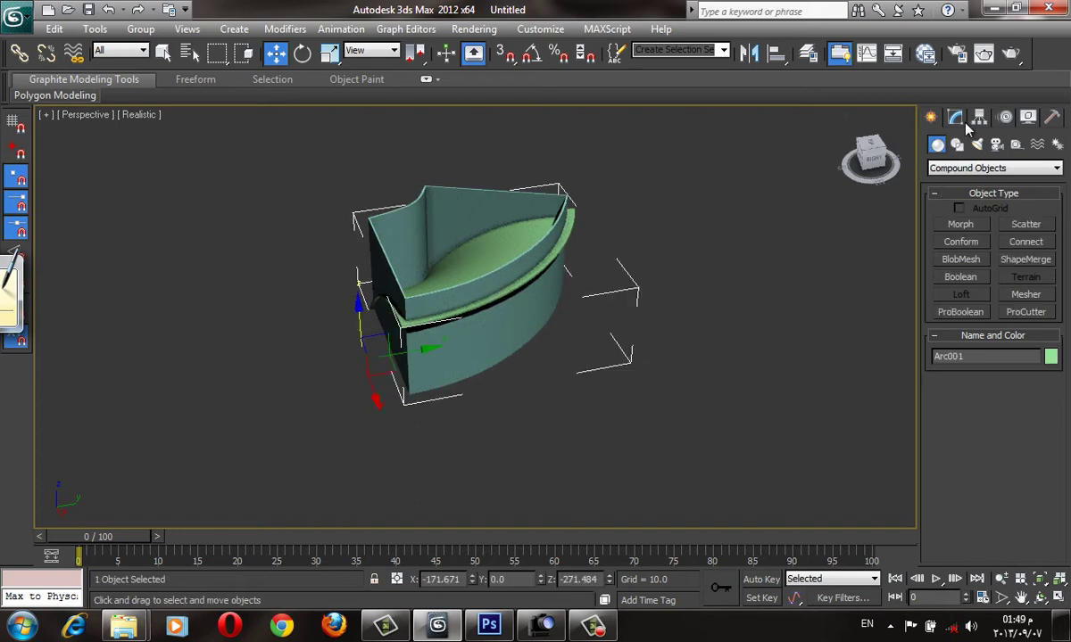
Pick the wall as the stock object for the arc's ProCutter.
{"action": "left_click", "coordinate": [956, 117]}
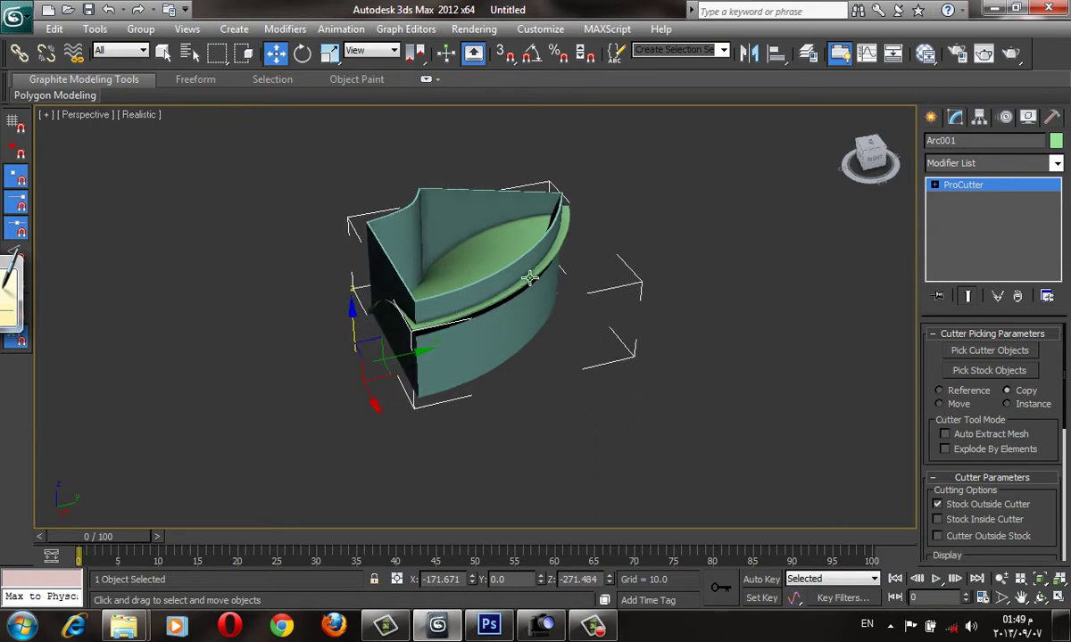
{"action": "middle_click_drag", "start_coordinate": [767, 294], "coordinate": [841, 332], "text": "alt"}
{"action": "scroll", "coordinate": [842, 332], "scroll_direction": "up", "scroll_amount": 2}
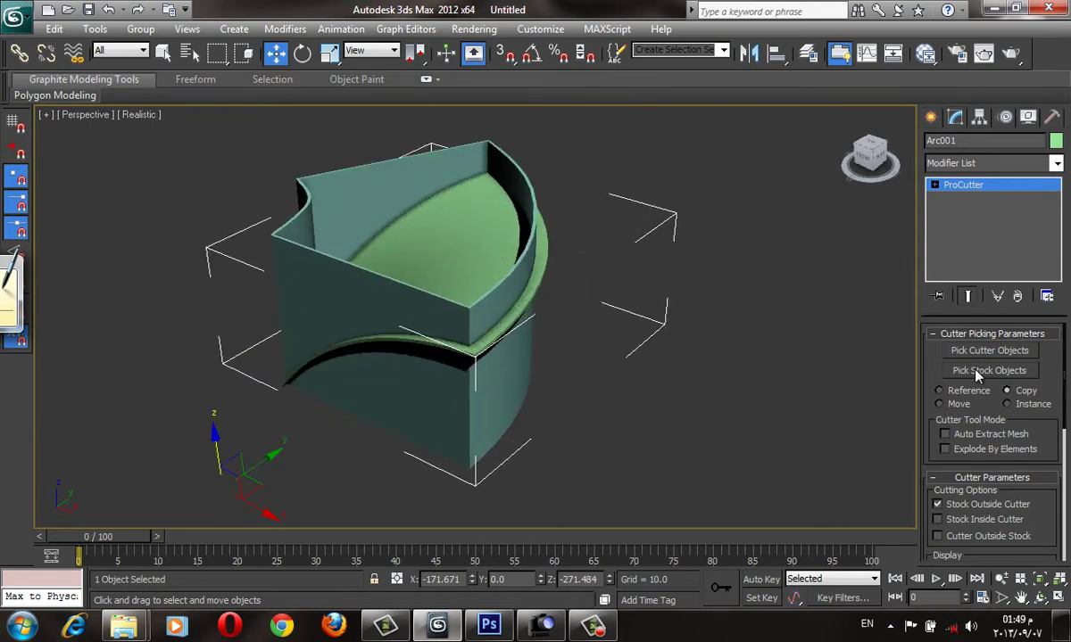
{"action": "left_click", "coordinate": [976, 374]}
{"action": "left_click", "coordinate": [525, 412]}
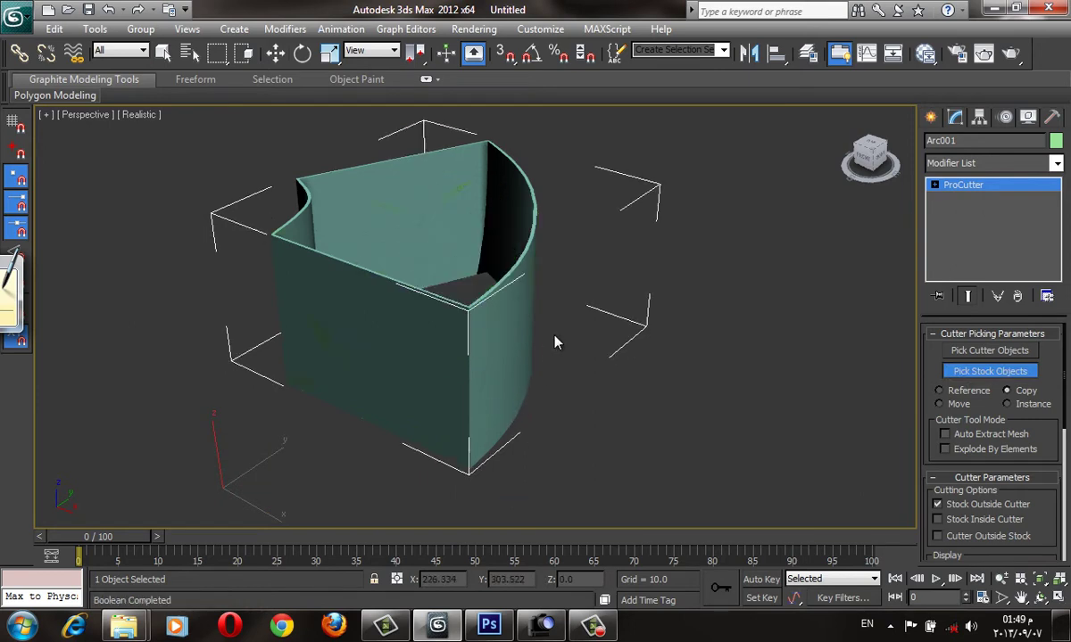
Switch to wireframe and select the extruded wall Line001 with the Move tool.
{"action": "mouse_move", "coordinate": [568, 333]}
{"action": "middle_mouse_down", "text": "alt"}
{"action": "mouse_move", "coordinate": [561, 348]}
{"action": "mouse_move", "coordinate": [523, 354]}
{"action": "mouse_move", "coordinate": [544, 367]}
{"action": "mouse_move", "coordinate": [487, 320]}
{"action": "mouse_move", "coordinate": [486, 392]}
{"action": "middle_mouse_up", "text": "alt"}
{"action": "key", "text": "F3"}
{"action": "key", "text": "F3"}
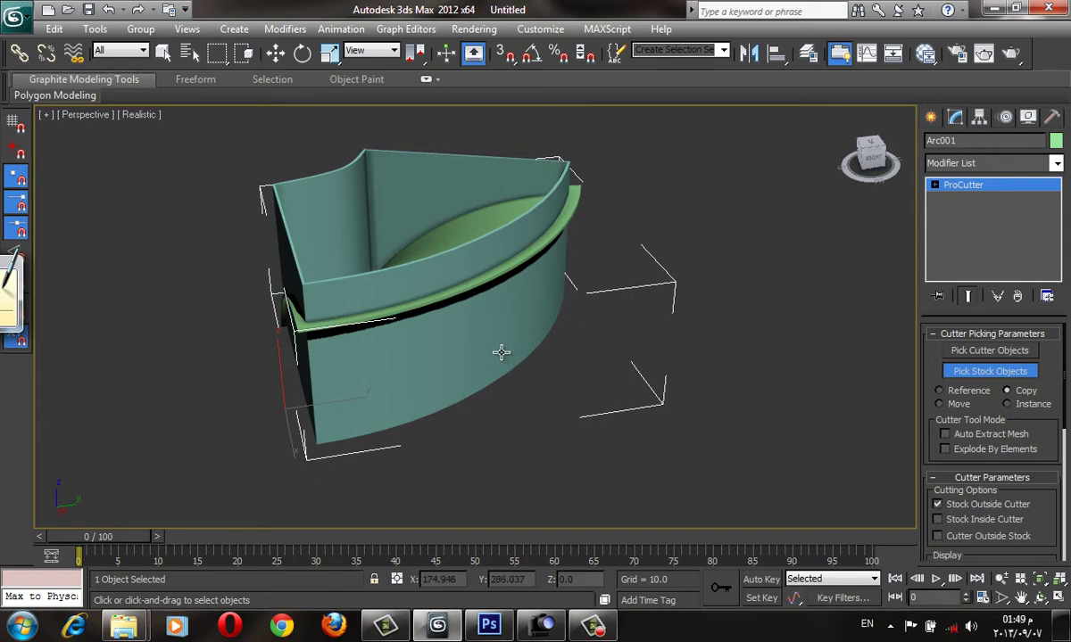
{"action": "mouse_move", "coordinate": [500, 352]}
{"action": "middle_mouse_down", "text": "alt"}
{"action": "mouse_move", "coordinate": [521, 378]}
{"action": "mouse_move", "coordinate": [528, 446]}
{"action": "mouse_move", "coordinate": [579, 397]}
{"action": "middle_mouse_up", "text": "alt"}
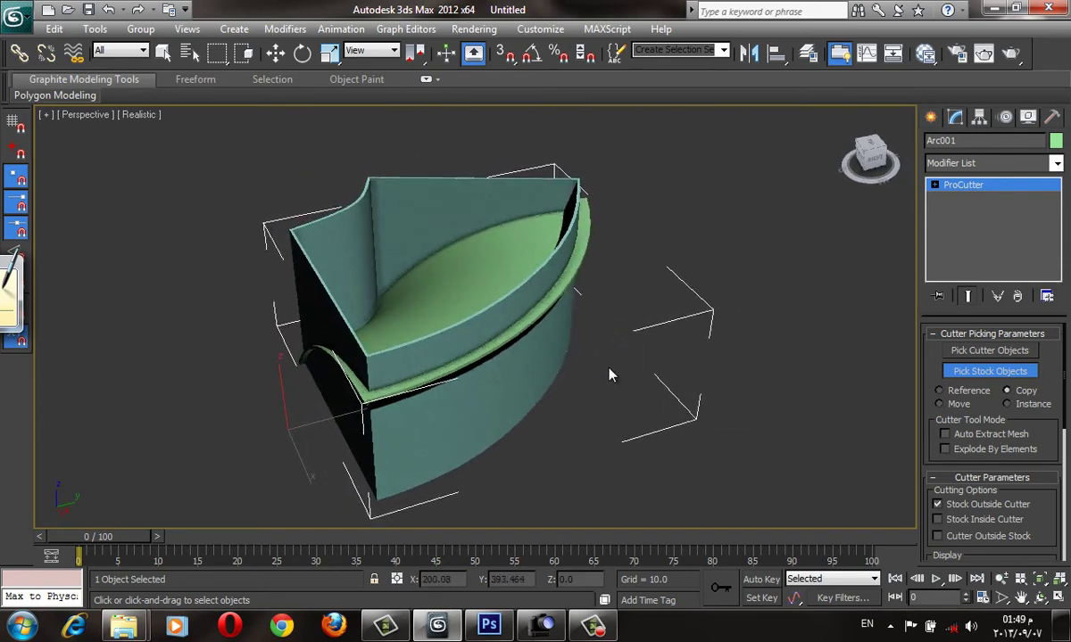
{"action": "key", "text": "w"}
{"action": "left_click", "coordinate": [514, 430]}
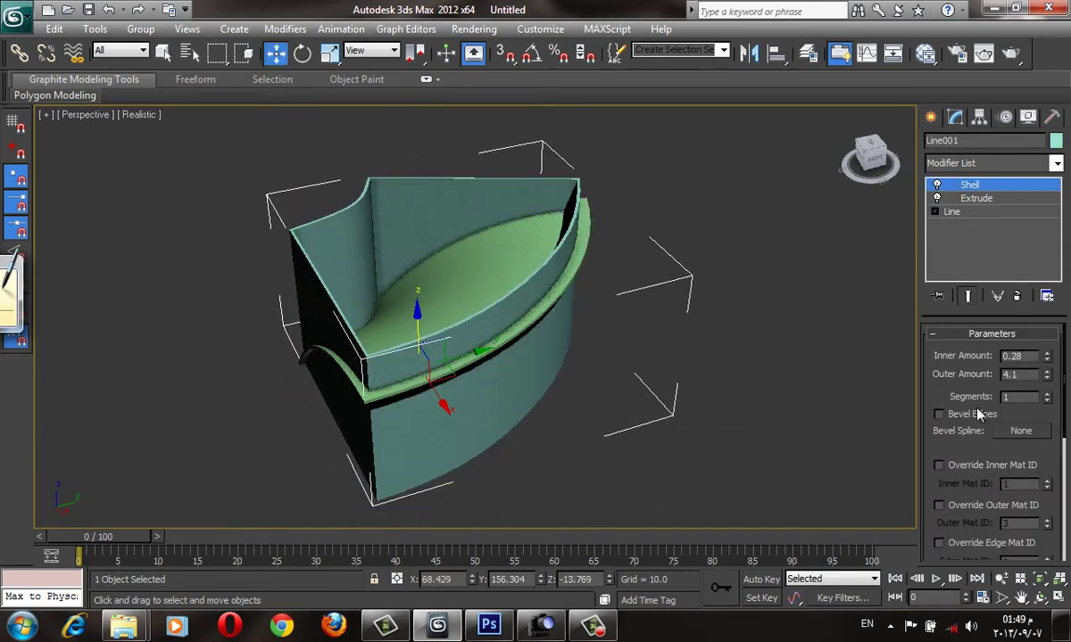
Make Line001 a ProCutter with the curved arc as cutter, and turn on Edged Faces.
{"action": "left_click", "coordinate": [931, 116]}
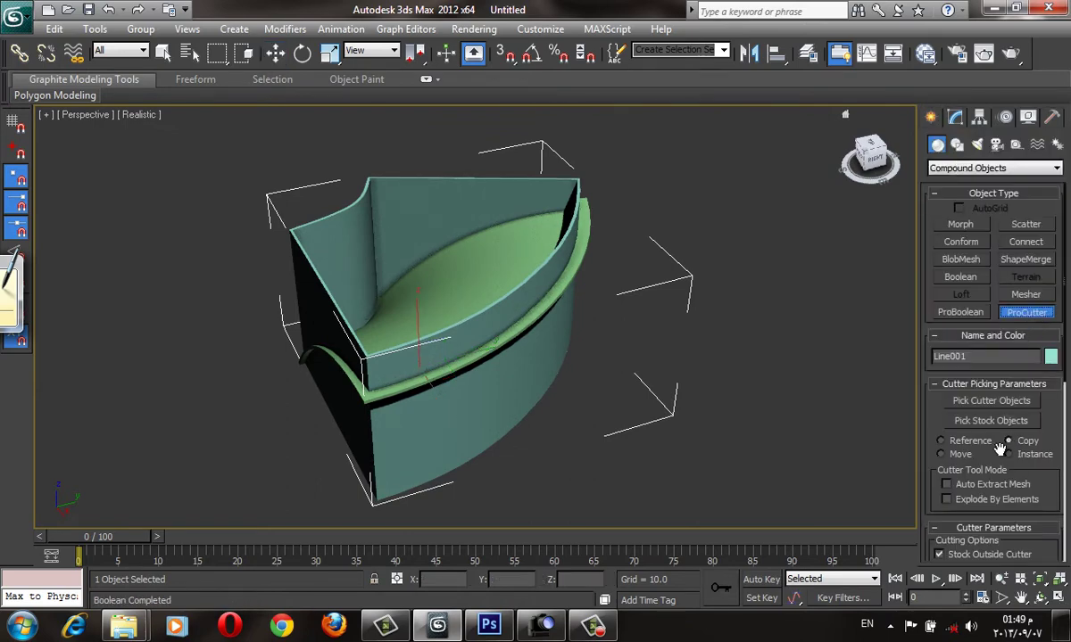
{"action": "left_click", "coordinate": [1007, 402]}
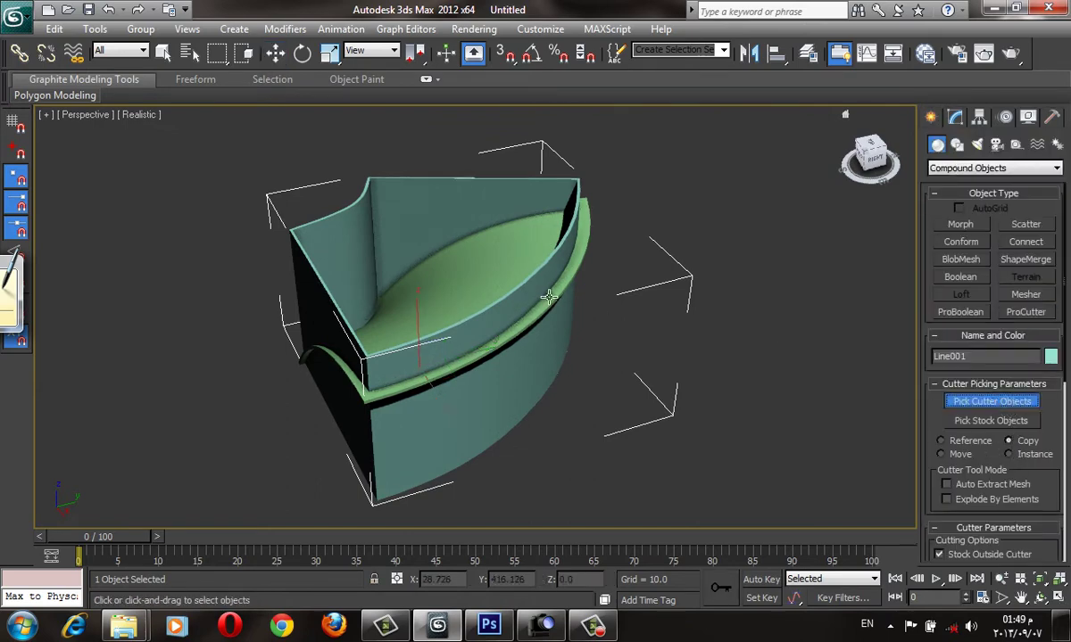
{"action": "left_click", "coordinate": [475, 251]}
{"action": "key", "text": "w"}
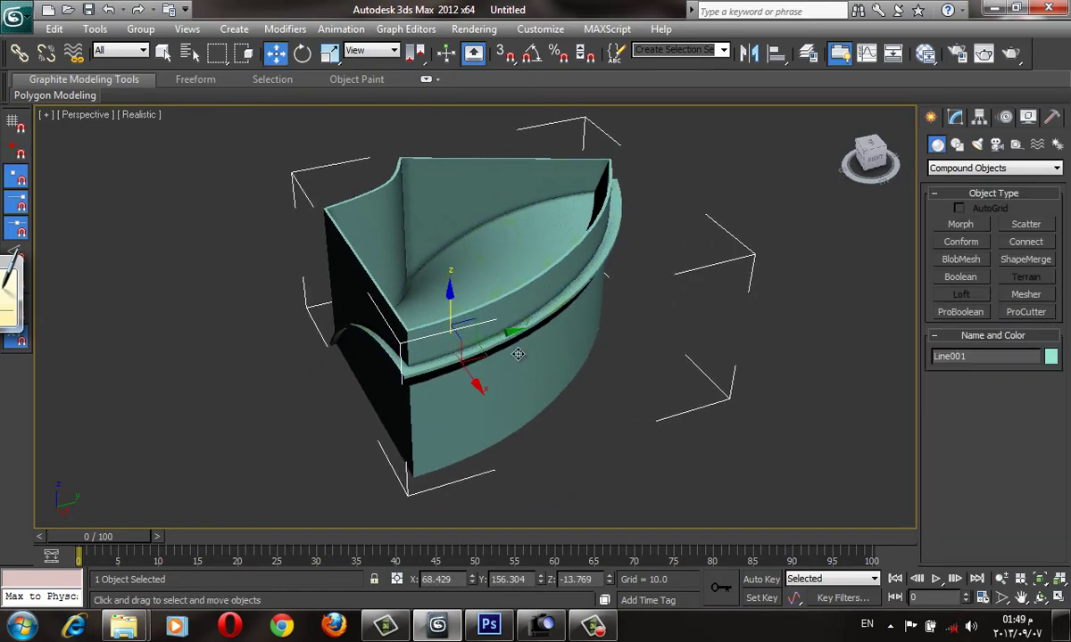
{"action": "mouse_move", "coordinate": [570, 379]}
{"action": "middle_mouse_down", "text": "alt"}
{"action": "mouse_move", "coordinate": [681, 456]}
{"action": "mouse_move", "coordinate": [701, 456]}
{"action": "middle_mouse_up", "text": "alt"}
{"action": "key", "text": "F4"}
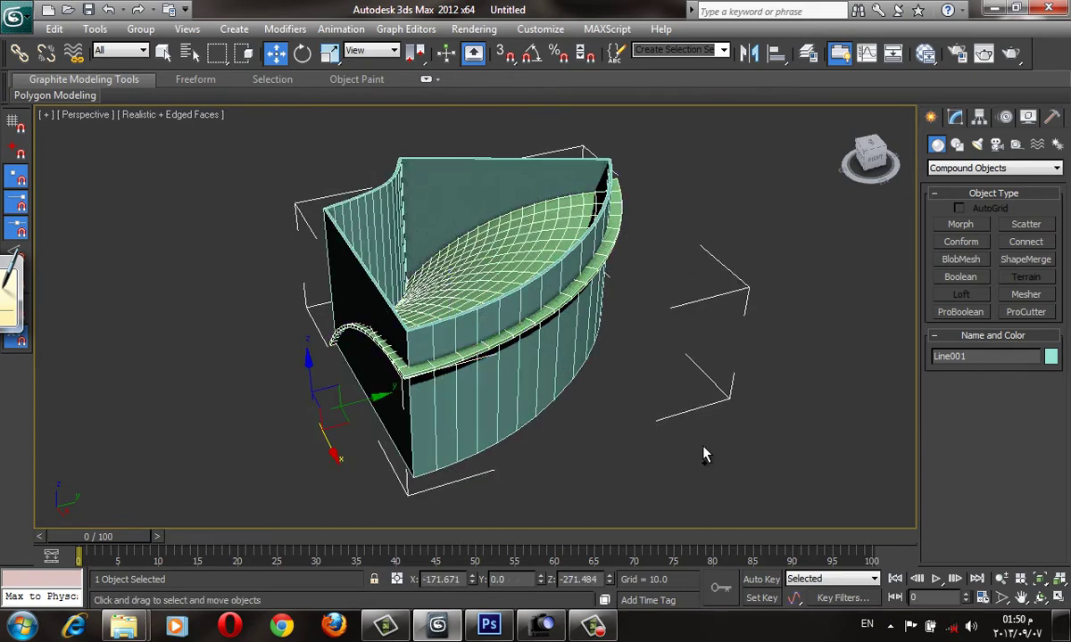
{"action": "left_click", "coordinate": [647, 404]}
{"action": "key", "text": "ctrl+z"}
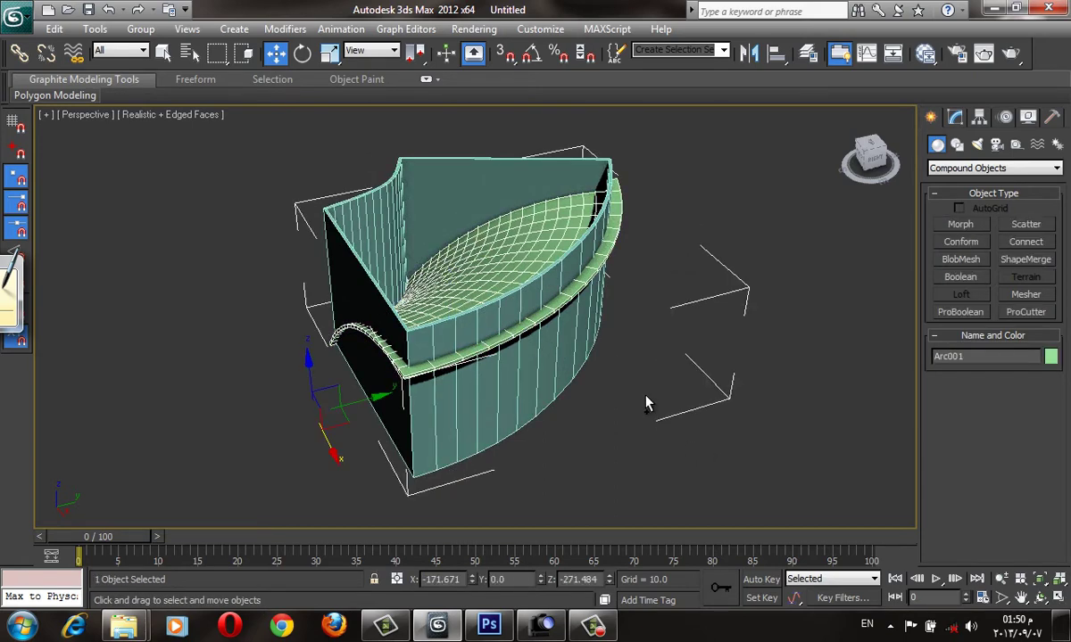
{"action": "mouse_move", "coordinate": [772, 339]}
{"action": "middle_mouse_down", "text": "alt"}
{"action": "mouse_move", "coordinate": [600, 377]}
{"action": "mouse_move", "coordinate": [650, 305]}
{"action": "middle_mouse_up", "text": "alt"}
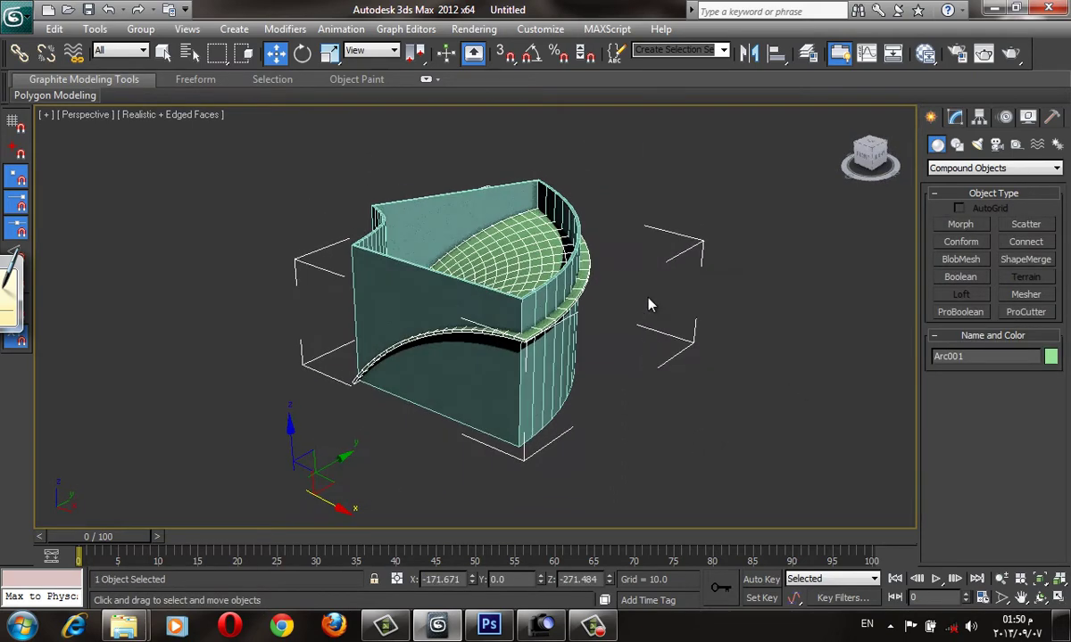
{"action": "key", "text": "ctrl+a"}
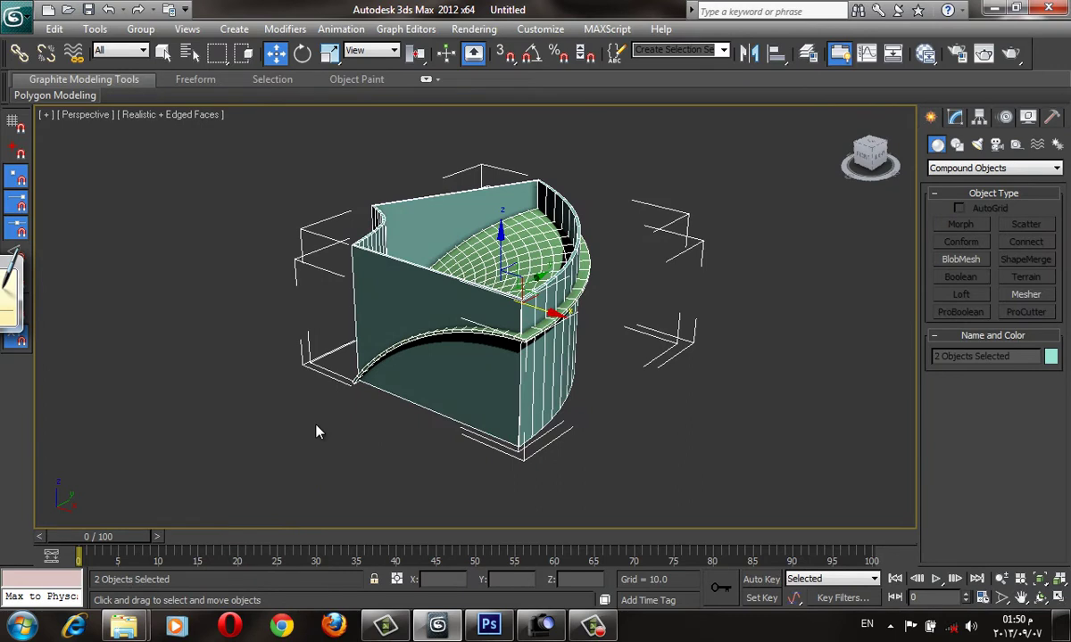
{"action": "left_click", "coordinate": [653, 500]}
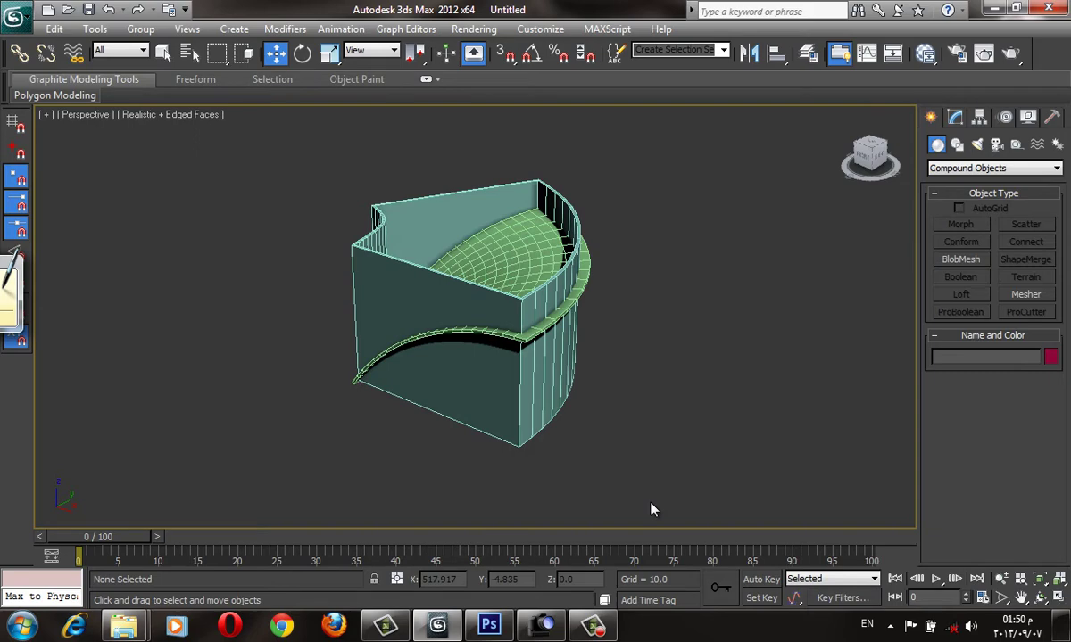
{"action": "mouse_move", "coordinate": [473, 363]}
{"action": "left_mouse_down"}
{"action": "mouse_move", "coordinate": [361, 256]}
{"action": "mouse_move", "coordinate": [448, 293]}
{"action": "left_mouse_up"}
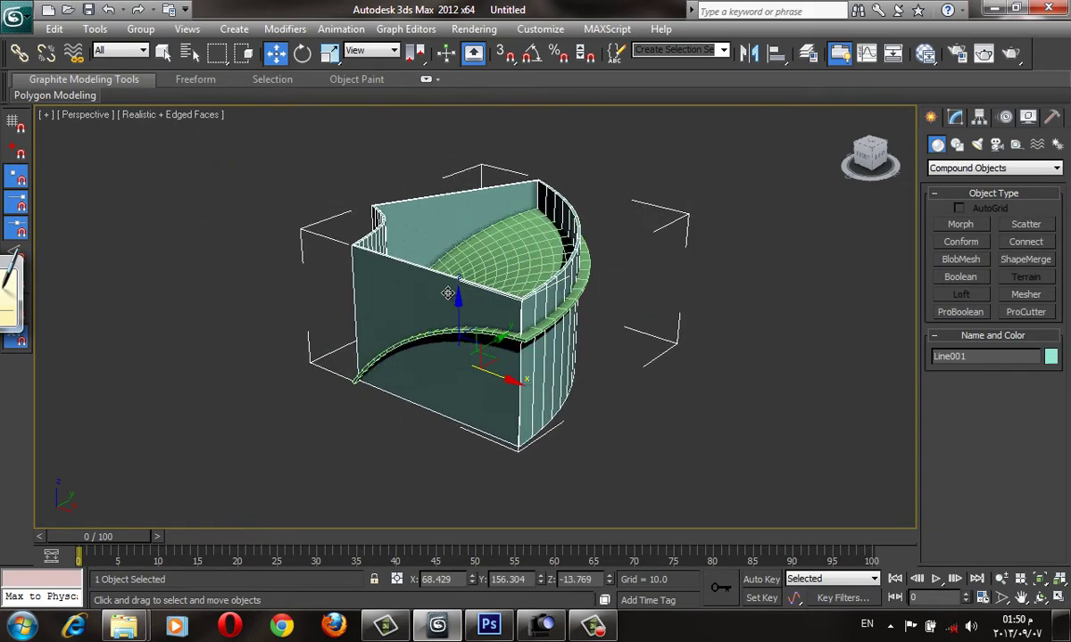
Undo three changes to restore the low wall strip, then show the arc's modifier stack.
{"action": "left_click", "coordinate": [452, 295]}
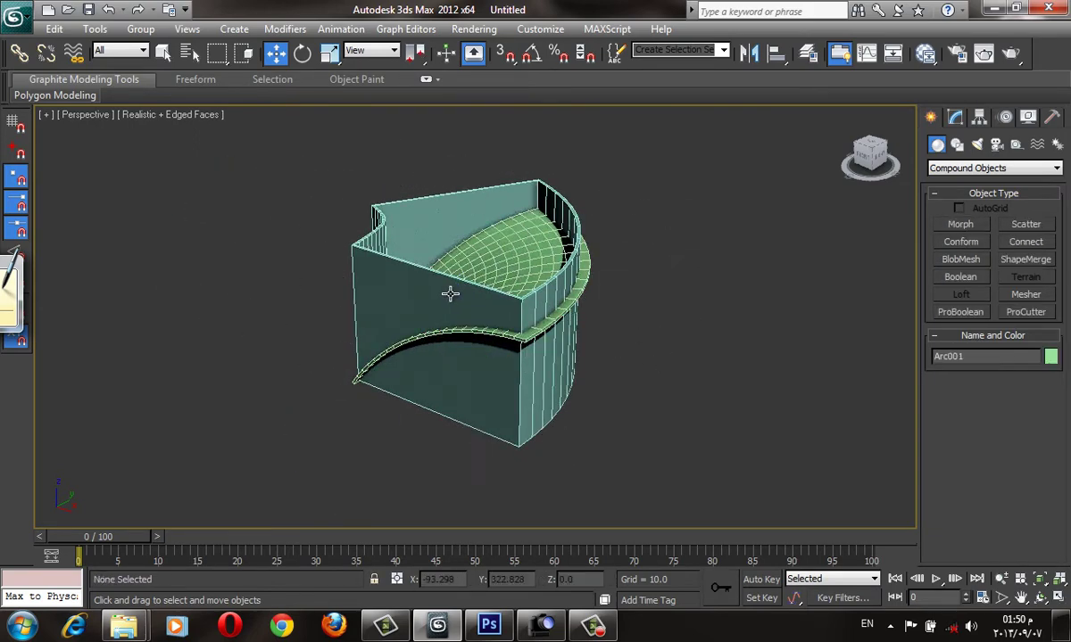
{"action": "key", "text": "ctrl+z"}
{"action": "key", "text": "ctrl+z"}
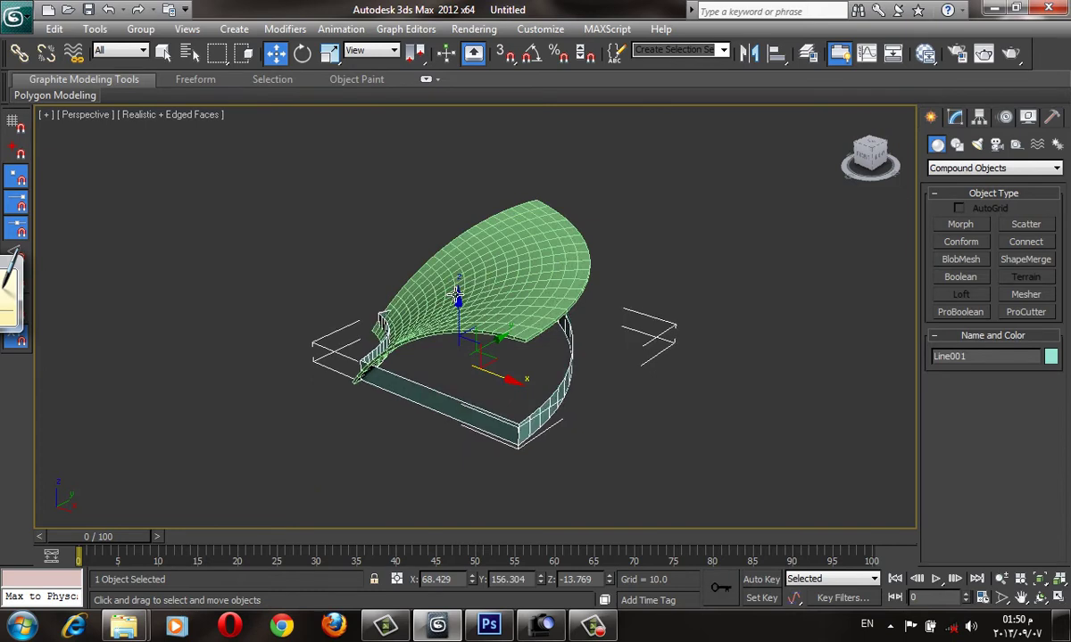
{"action": "key", "text": "ctrl+z"}
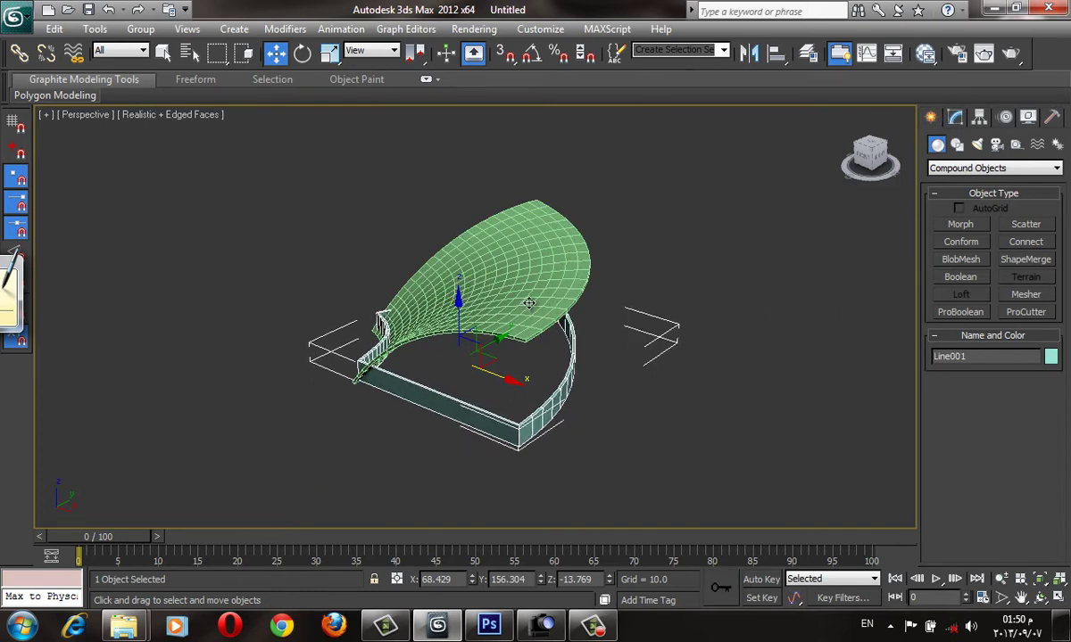
{"action": "key", "text": "ctrl+z"}
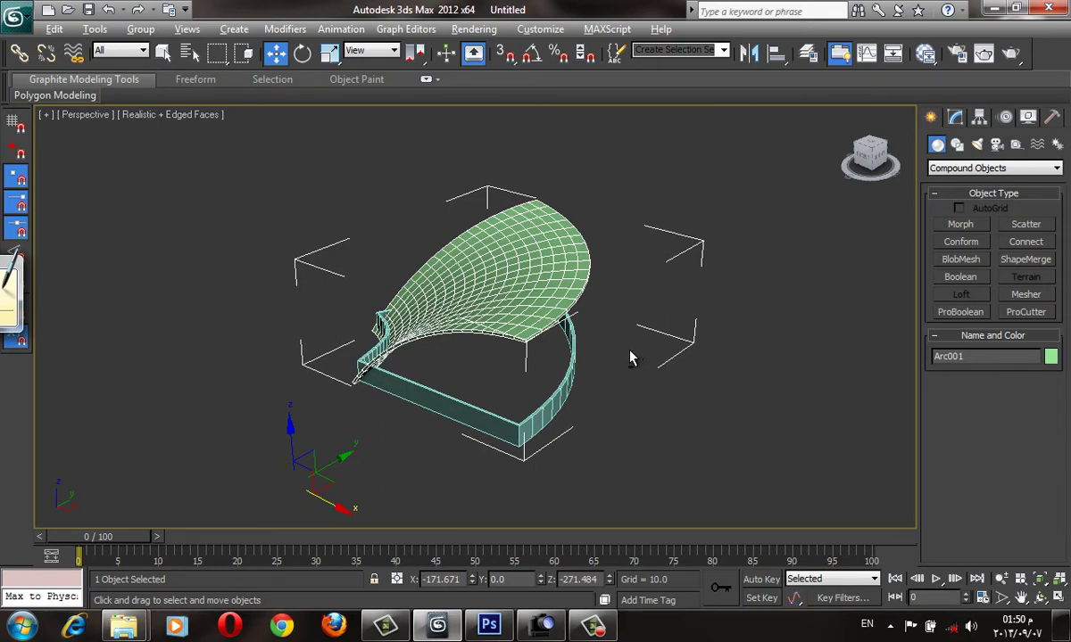
{"action": "middle_click_drag", "start_coordinate": [629, 359], "coordinate": [925, 150], "text": "alt"}
{"action": "left_click", "coordinate": [958, 118]}
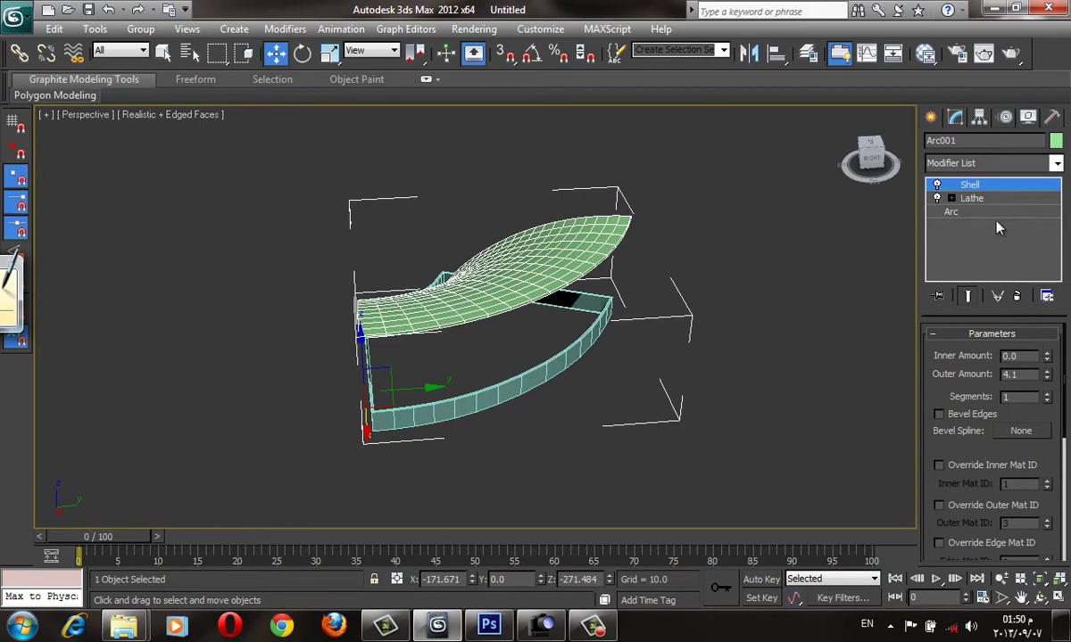
{"action": "left_click", "coordinate": [971, 198]}
{"action": "left_click", "coordinate": [672, 361]}
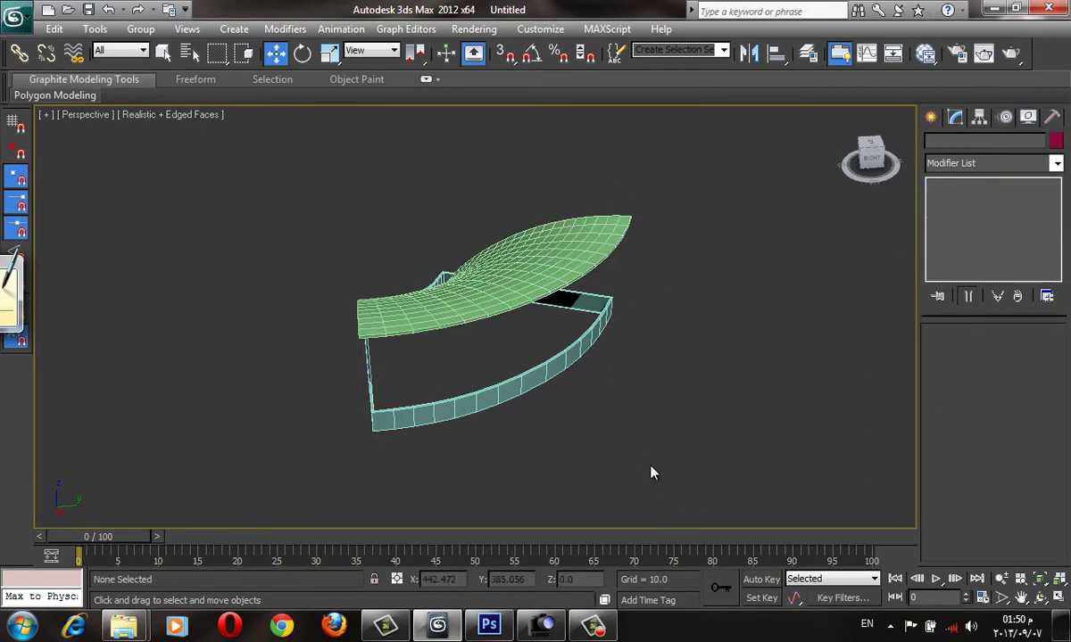
{"action": "mouse_move", "coordinate": [652, 473]}
{"action": "middle_mouse_down", "text": "alt"}
{"action": "mouse_move", "coordinate": [658, 435]}
{"action": "mouse_move", "coordinate": [633, 439]}
{"action": "mouse_move", "coordinate": [522, 392]}
{"action": "mouse_move", "coordinate": [554, 284]}
{"action": "middle_mouse_up", "text": "alt"}
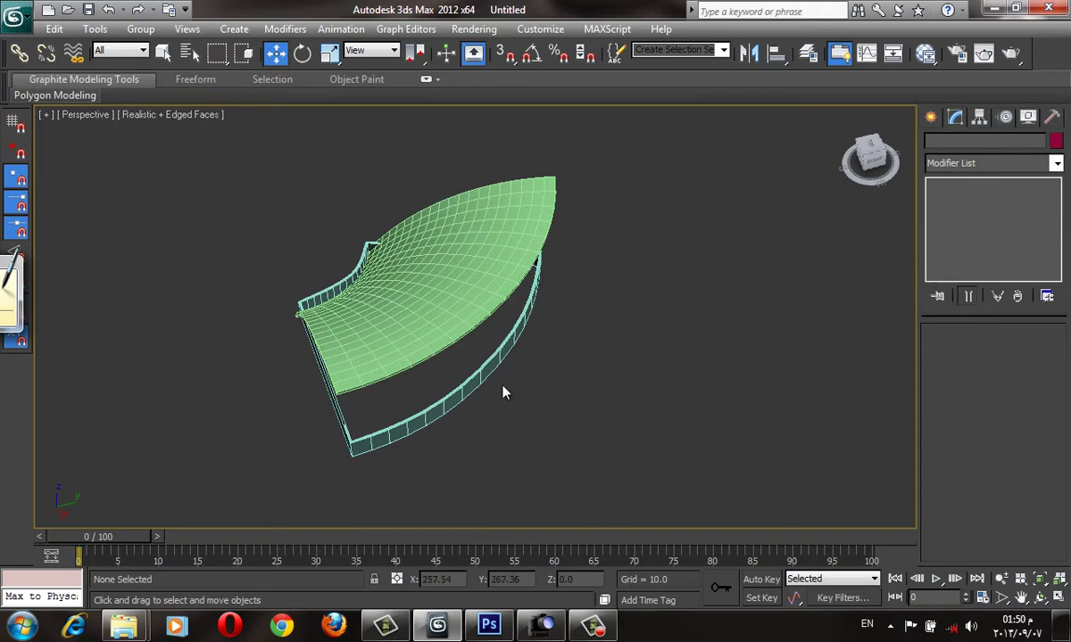
{"action": "mouse_move", "coordinate": [501, 389]}
{"action": "middle_mouse_down", "text": "alt"}
{"action": "mouse_move", "coordinate": [450, 359]}
{"action": "mouse_move", "coordinate": [537, 307]}
{"action": "middle_mouse_up", "text": "alt"}
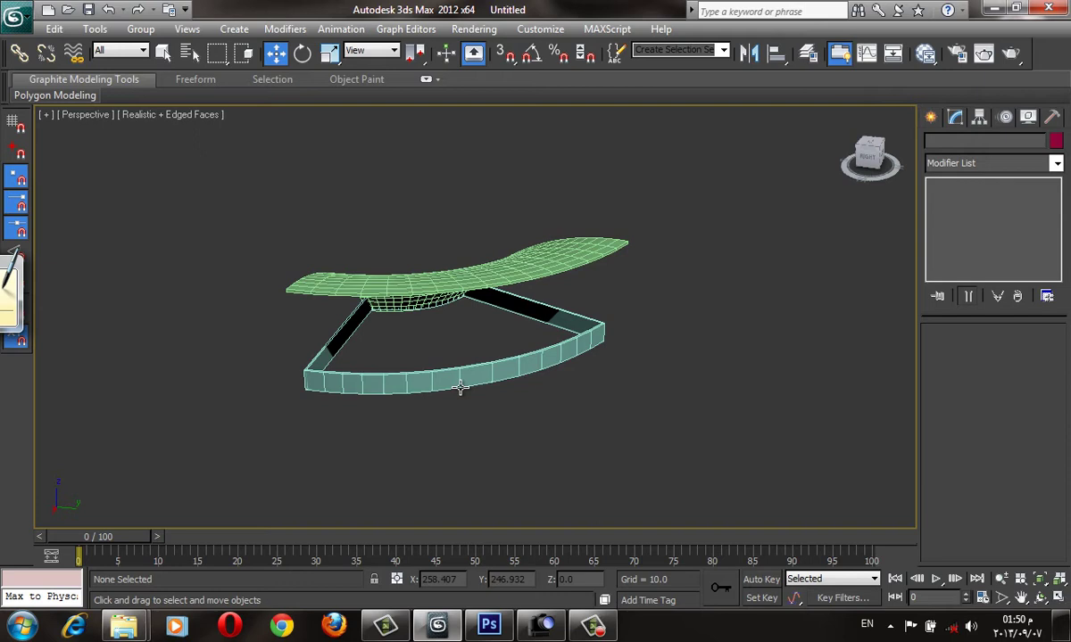
{"action": "middle_click_drag", "start_coordinate": [527, 397], "coordinate": [533, 405]}
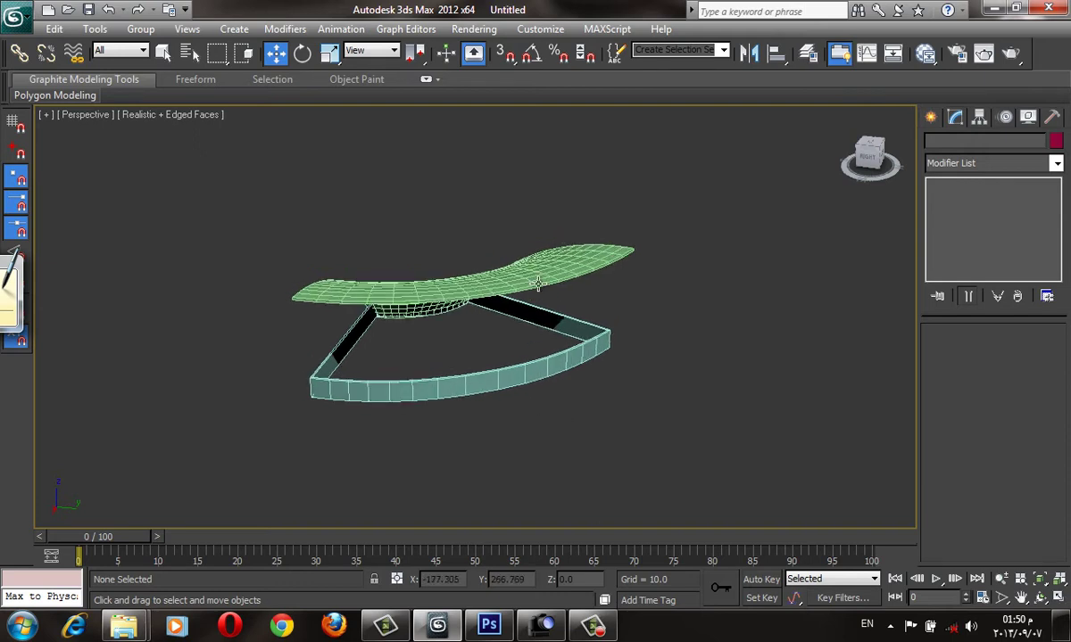
{"action": "middle_click_drag", "start_coordinate": [573, 295], "coordinate": [598, 304], "text": "alt"}
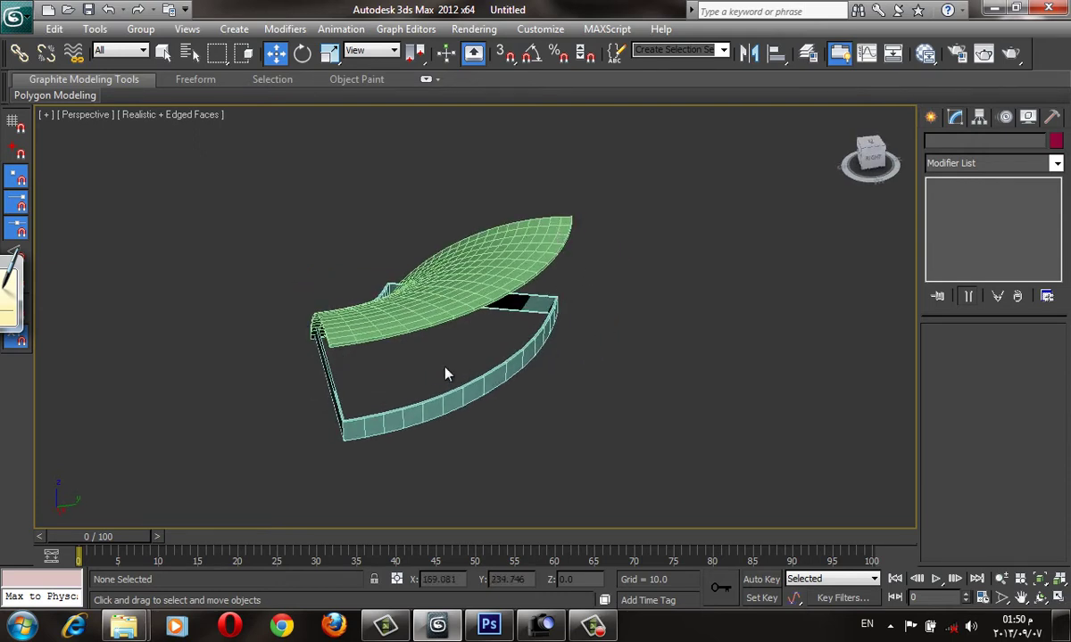
{"action": "mouse_move", "coordinate": [567, 270]}
{"action": "middle_mouse_down", "text": "alt"}
{"action": "mouse_move", "coordinate": [574, 304]}
{"action": "mouse_move", "coordinate": [620, 265]}
{"action": "mouse_move", "coordinate": [691, 258]}
{"action": "middle_mouse_up", "text": "alt"}
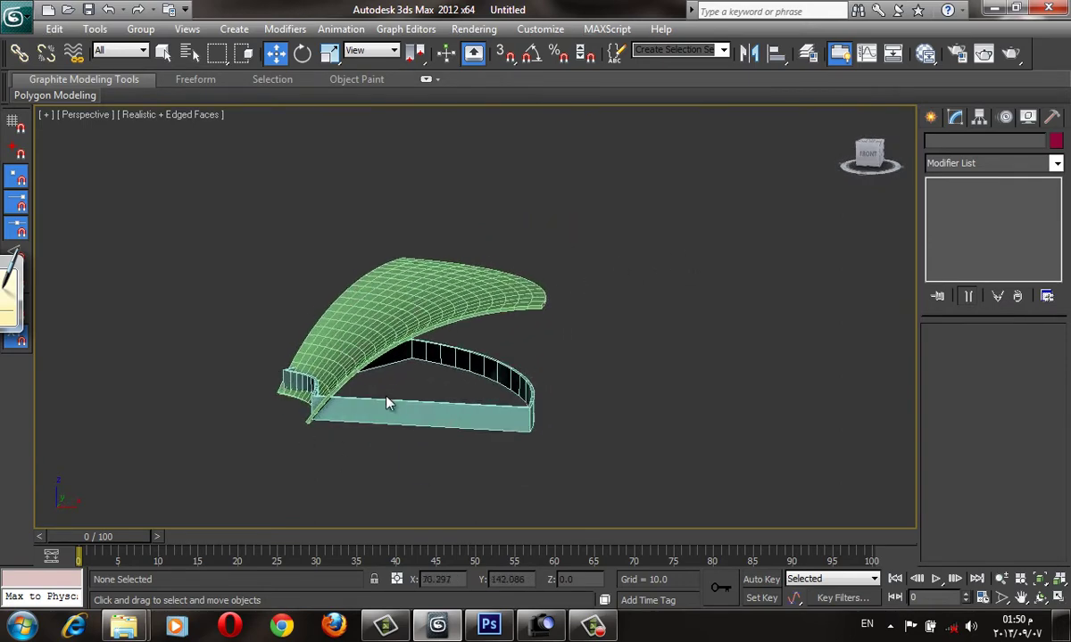
{"action": "middle_click_drag", "start_coordinate": [504, 431], "coordinate": [459, 346], "text": "alt"}
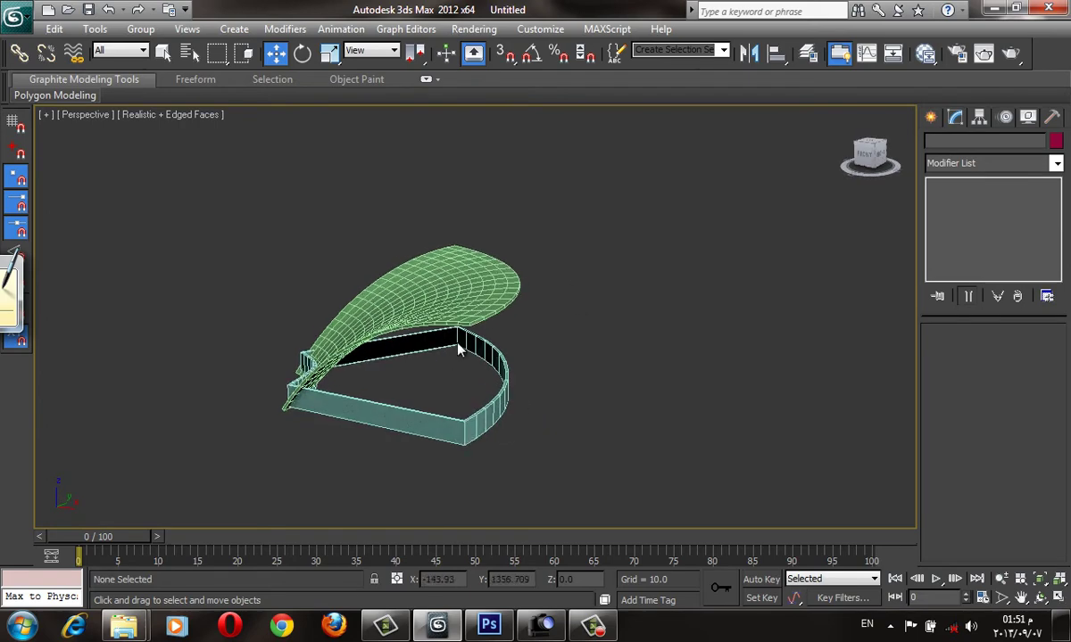
{"action": "left_click_drag", "start_coordinate": [458, 346], "coordinate": [229, 496]}
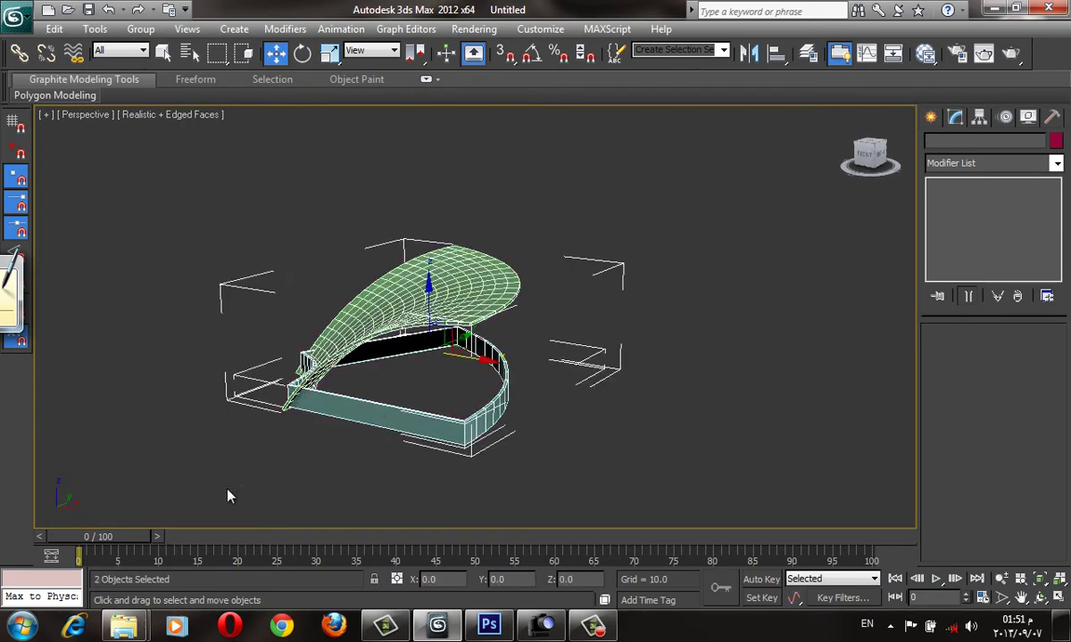
Select the curved arc Arc001 and delete it from the scene.
{"action": "left_click", "coordinate": [490, 449]}
{"action": "left_click", "coordinate": [931, 117]}
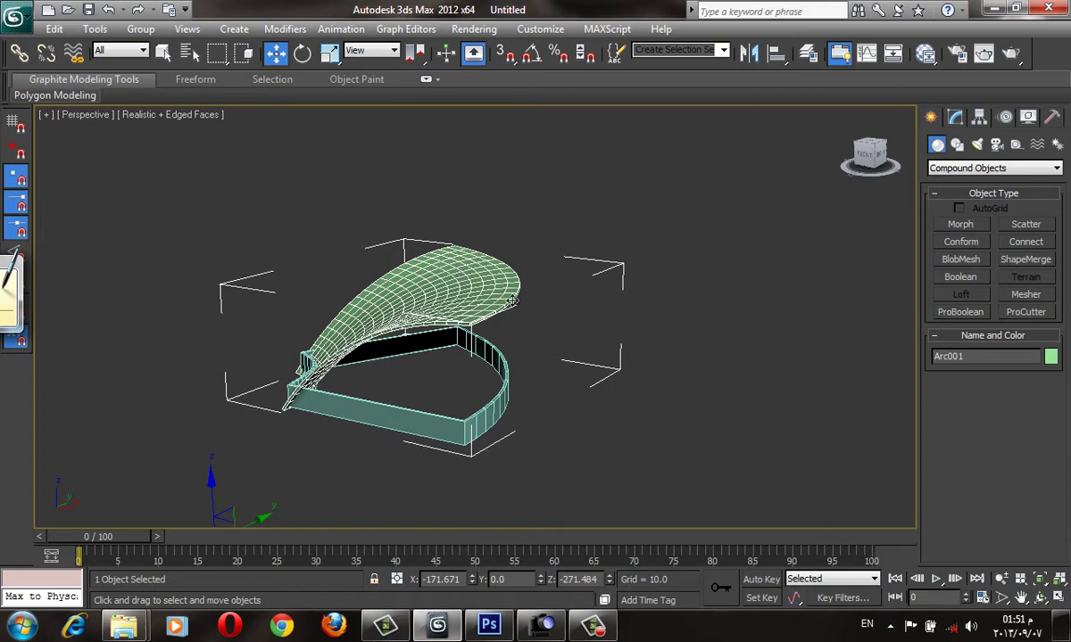
{"action": "scroll", "coordinate": [744, 321], "scroll_direction": "down", "scroll_amount": 2}
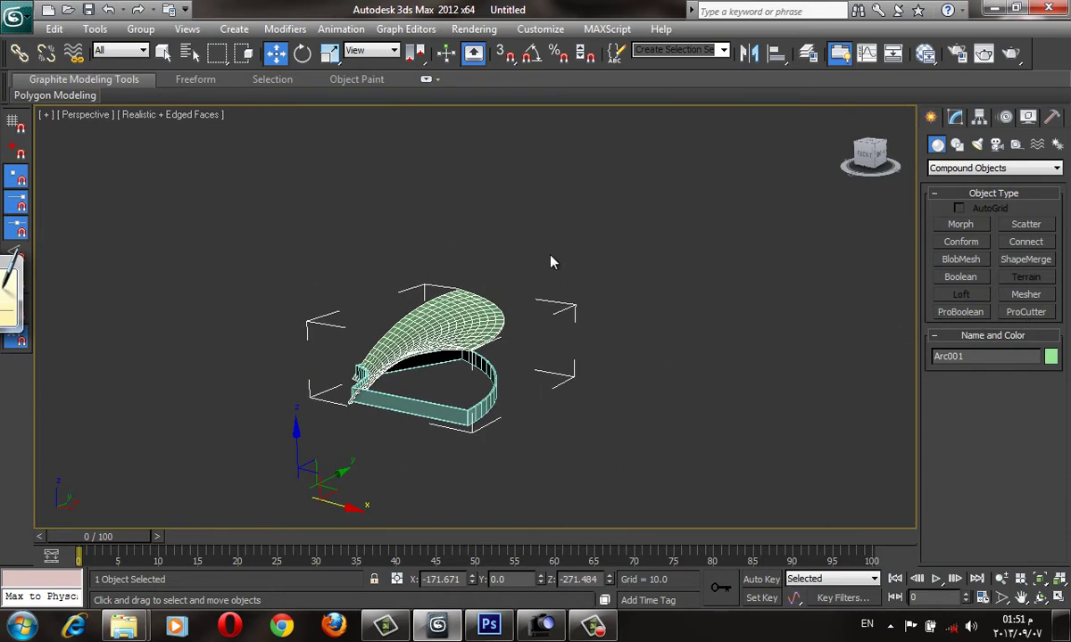
{"action": "middle_click_drag", "start_coordinate": [547, 312], "coordinate": [546, 339], "text": "alt"}
{"action": "key", "text": "Delete"}
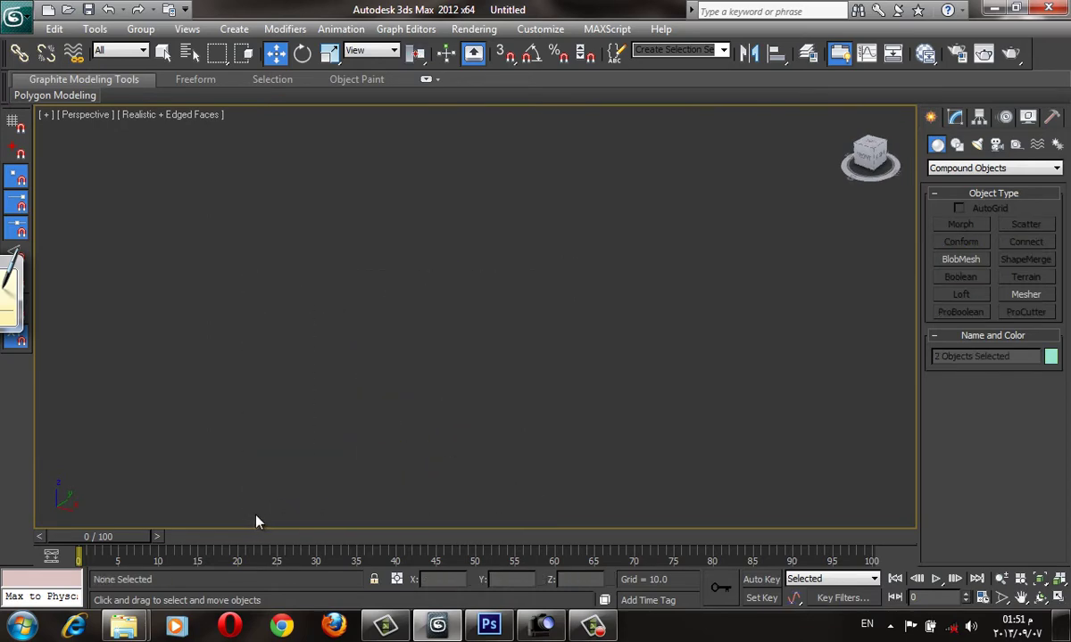
Show the grid and place a new Text shape in the Perspective viewport.
{"action": "key", "text": "g"}
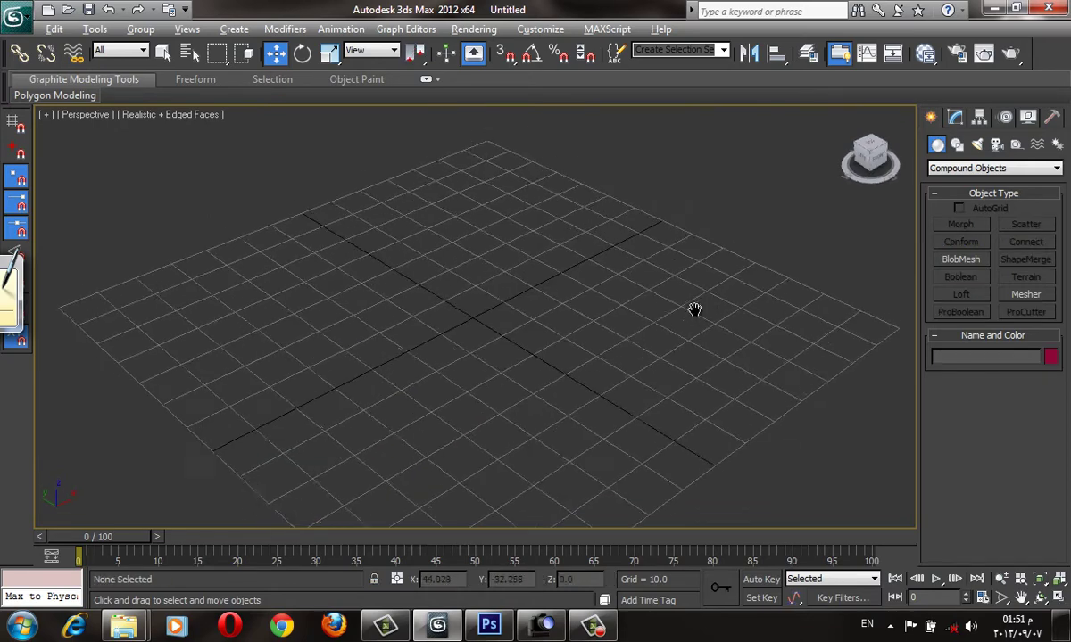
{"action": "left_click", "coordinate": [957, 145]}
{"action": "scroll", "coordinate": [531, 323], "scroll_direction": "down", "scroll_amount": 3}
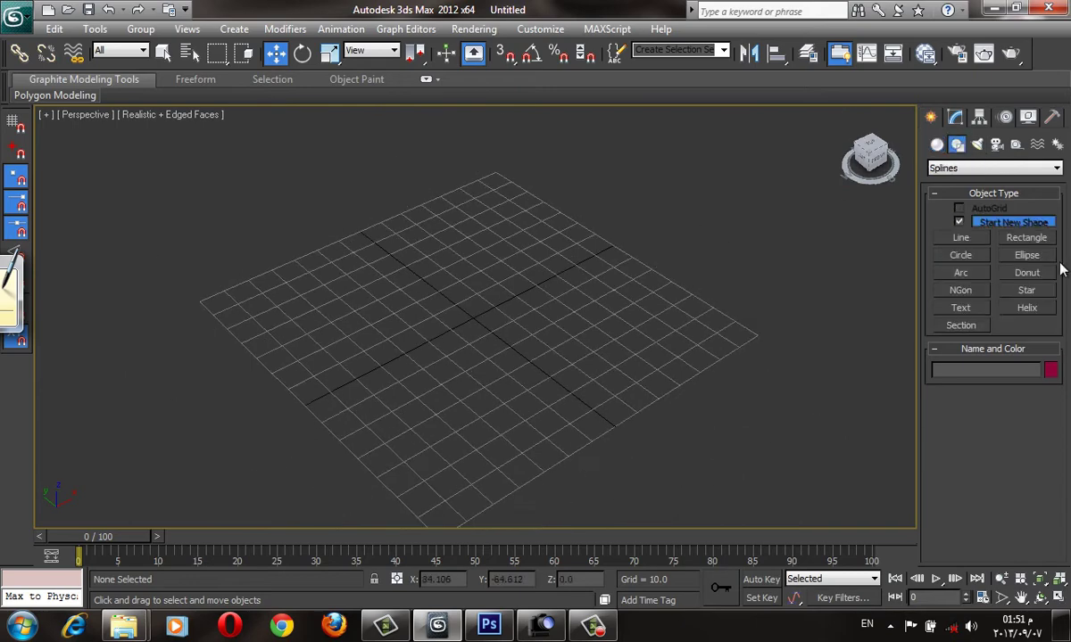
{"action": "left_click", "coordinate": [980, 308]}
{"action": "left_click", "coordinate": [464, 339]}
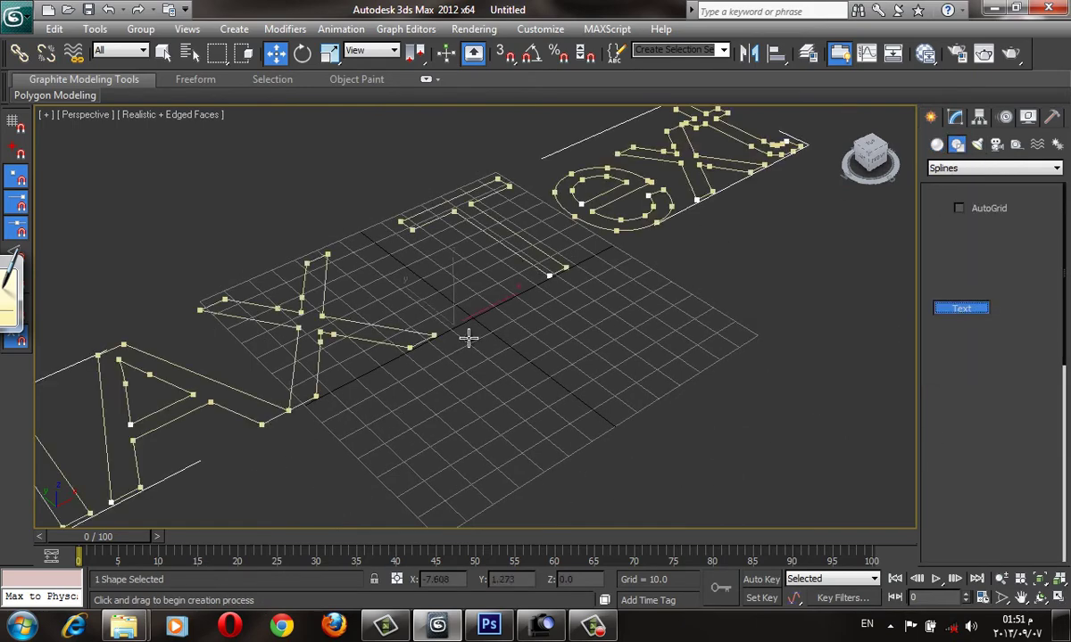
{"action": "right_click", "coordinate": [500, 344]}
{"action": "scroll", "coordinate": [514, 353], "scroll_direction": "down", "scroll_amount": 3}
{"action": "scroll", "coordinate": [514, 352], "scroll_direction": "down", "scroll_amount": 2}
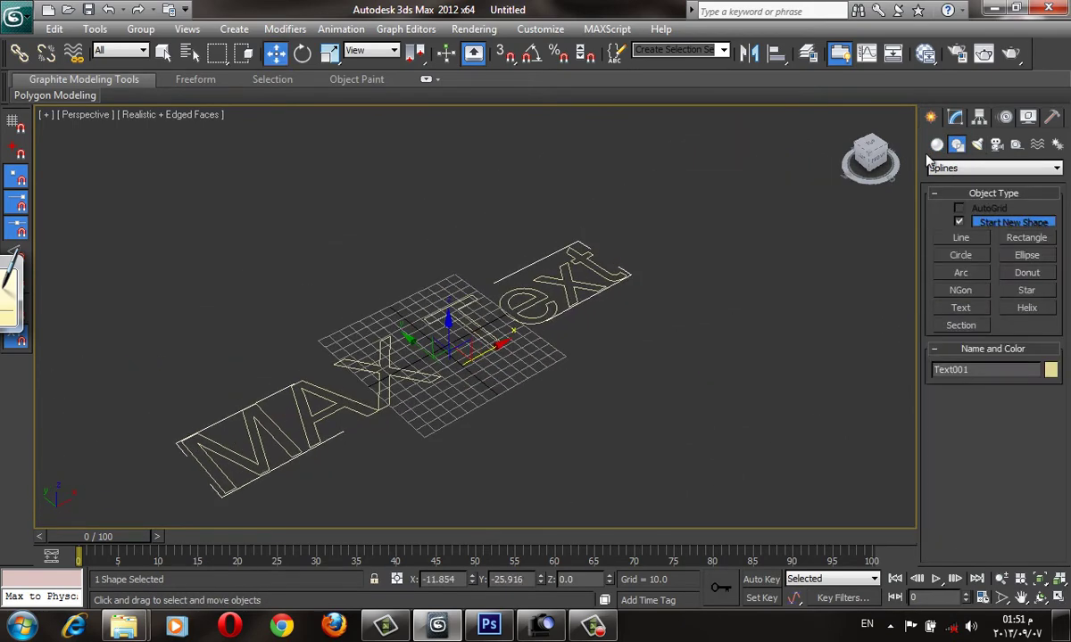
Set the text shape's font to AGA Arabesque.
{"action": "left_click", "coordinate": [956, 117]}
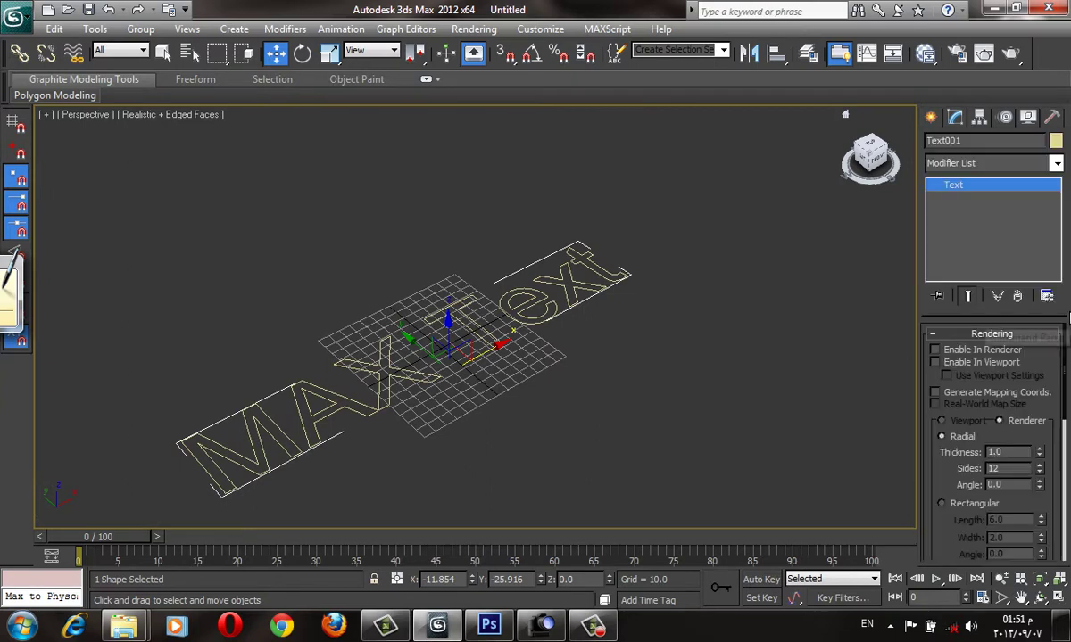
{"action": "left_click", "coordinate": [1055, 164]}
{"action": "left_click", "coordinate": [1056, 165]}
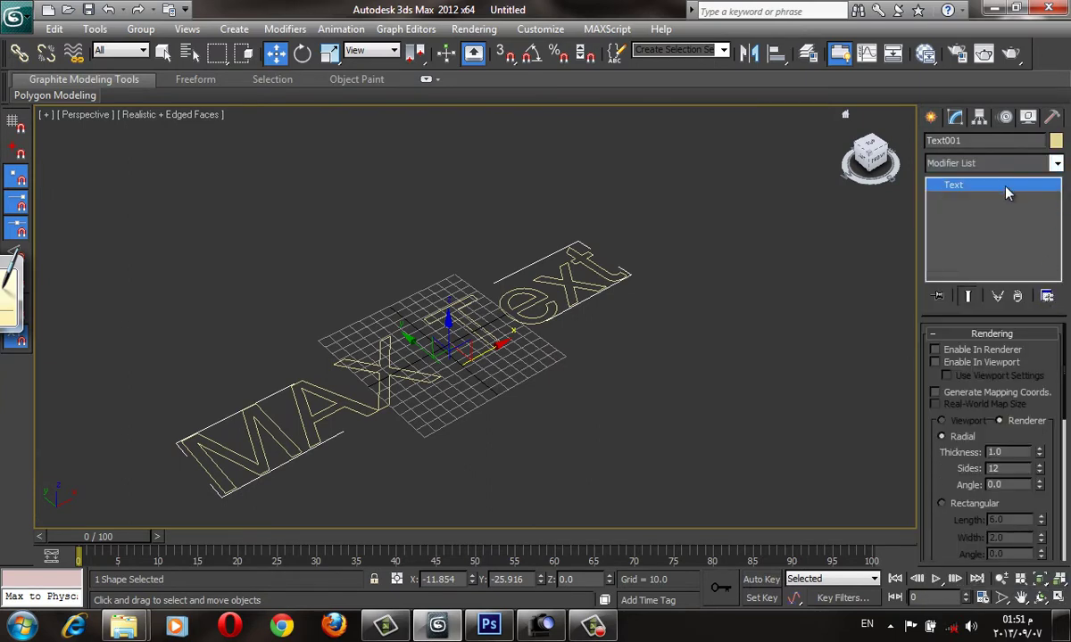
{"action": "left_click", "coordinate": [1038, 338]}
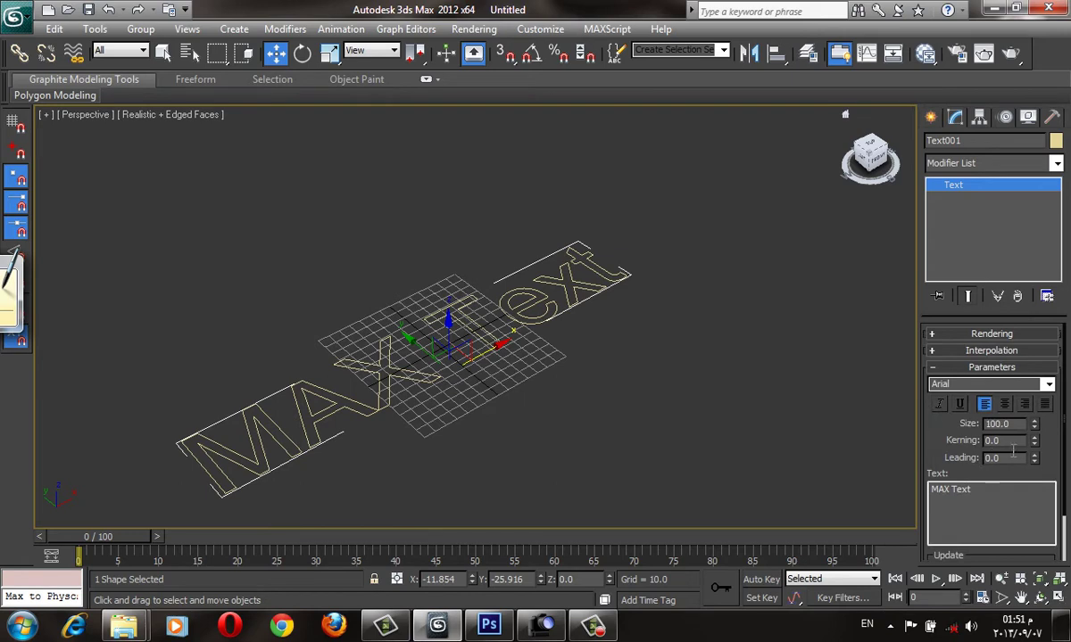
{"action": "type", "text": "aga"}
{"action": "left_click", "coordinate": [1051, 385]}
{"action": "left_click", "coordinate": [1032, 388]}
Clear the text string, then delete the trial text object and hide the grid.
{"action": "left_click_drag", "start_coordinate": [1001, 486], "coordinate": [830, 487]}
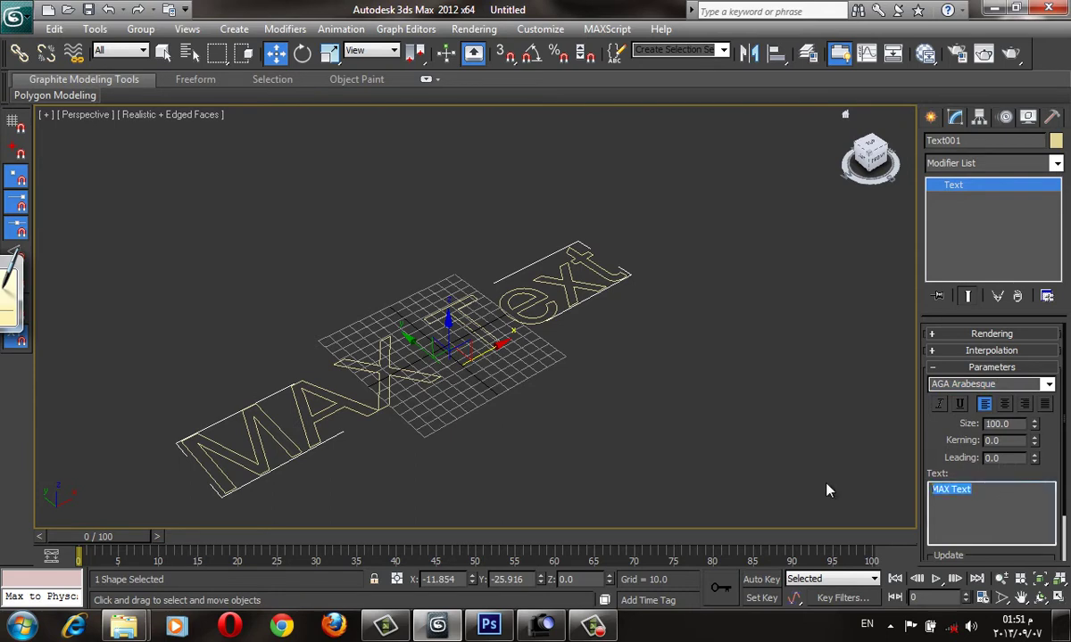
{"action": "type", "text": "das"}
{"action": "key", "text": "BackSpace"}
{"action": "key", "text": "BackSpace"}
{"action": "key", "text": "BackSpace"}
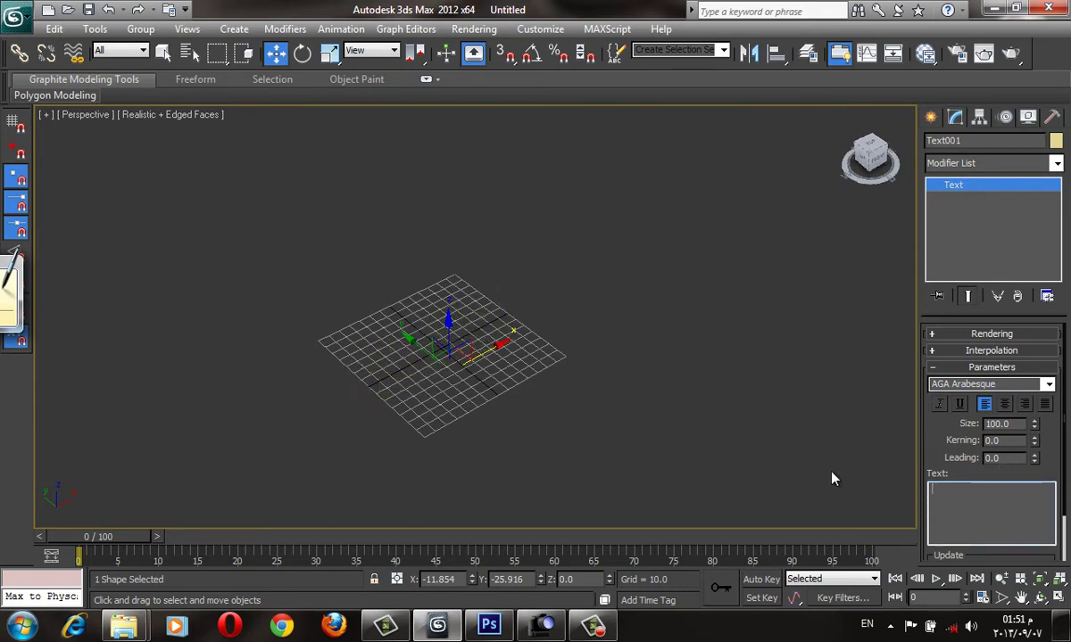
{"action": "key", "text": "alt+shift"}
{"action": "key", "text": "f"}
{"action": "key", "text": "p"}
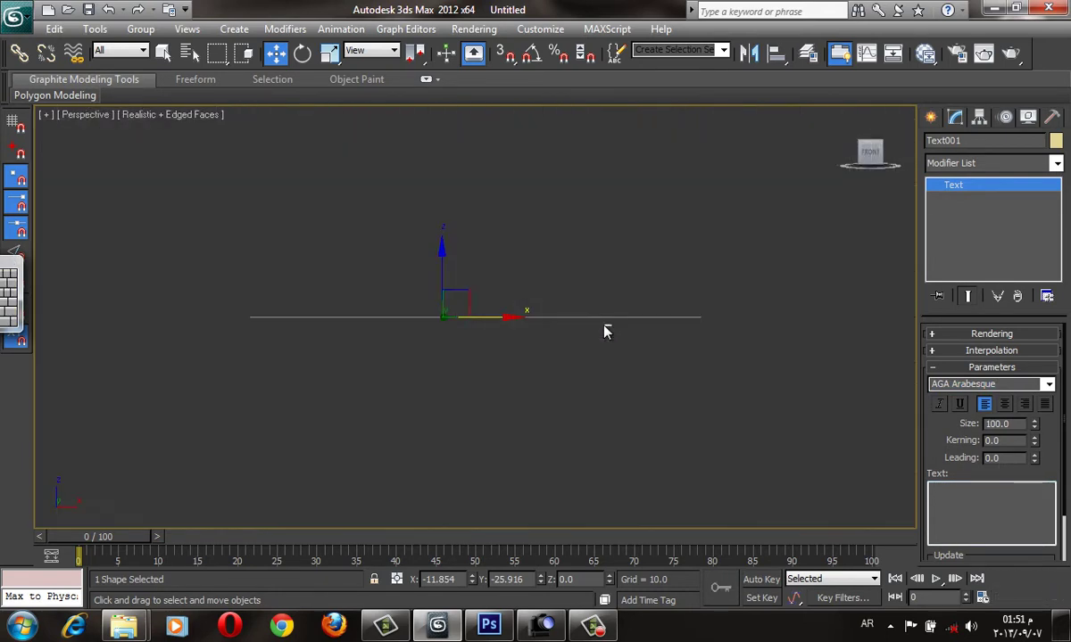
{"action": "key", "text": "Delete"}
{"action": "key", "text": "g"}
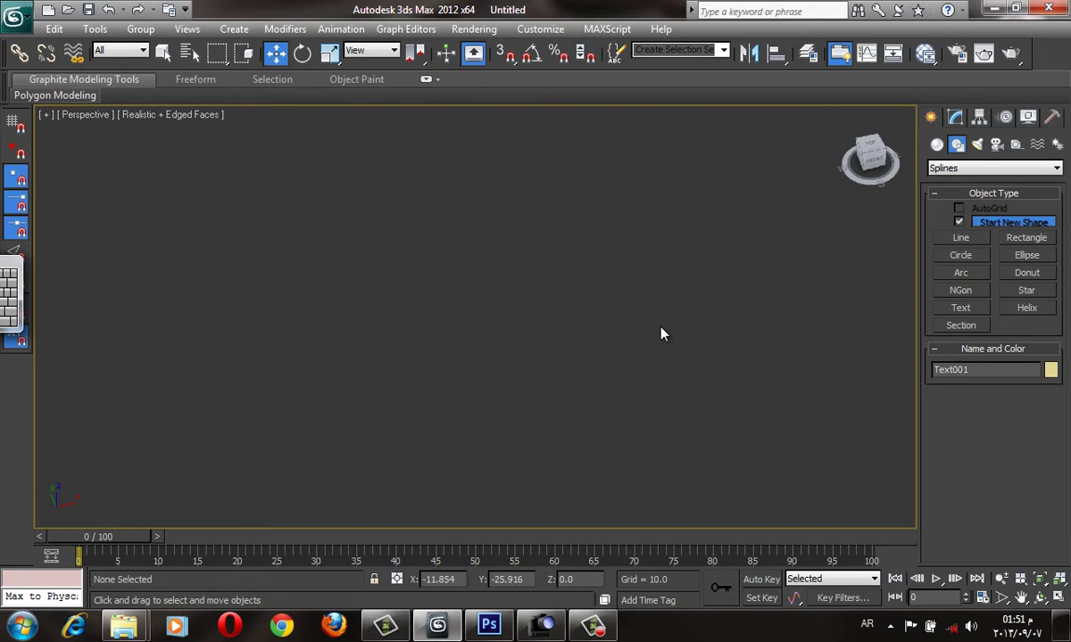
Place a new Text shape using the AGA Arabesque Desktop font.
{"action": "key", "text": "g"}
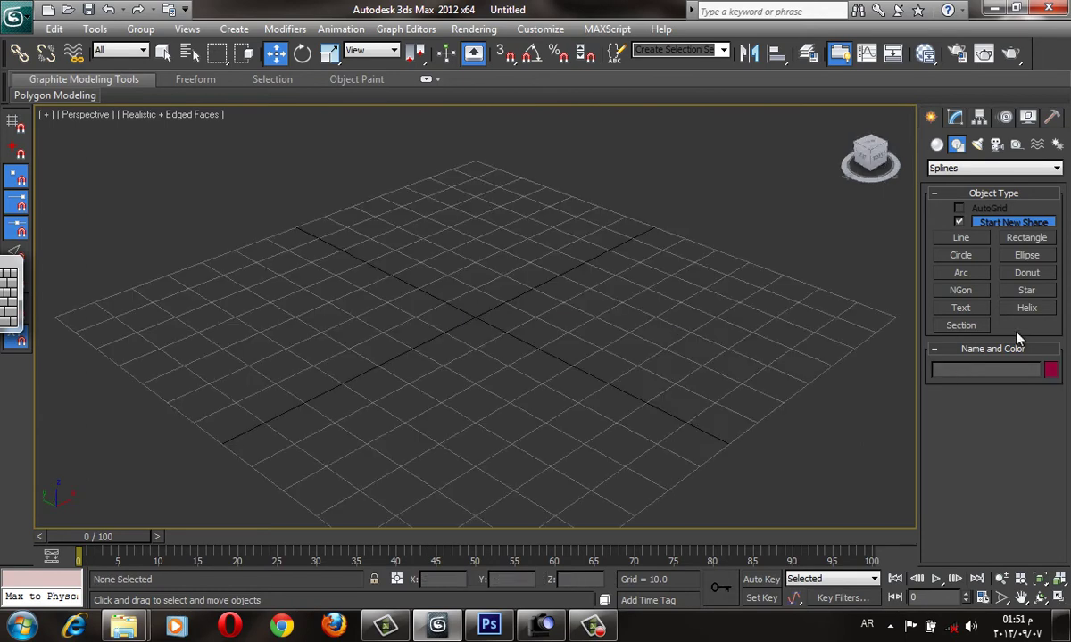
{"action": "left_click", "coordinate": [974, 308]}
{"action": "left_click", "coordinate": [517, 319]}
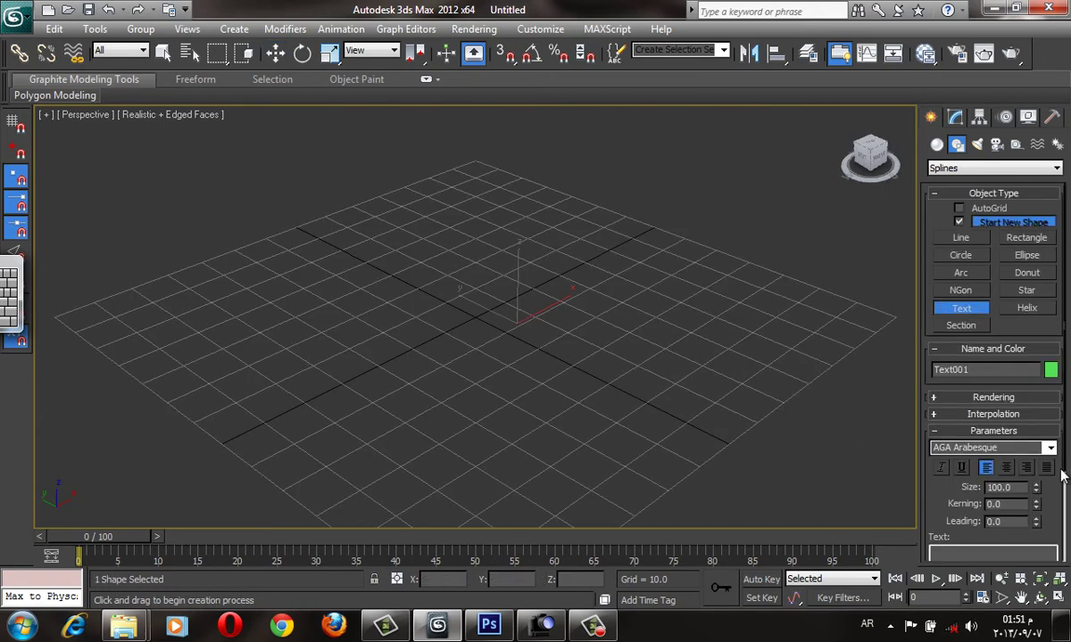
{"action": "left_click", "coordinate": [1050, 455]}
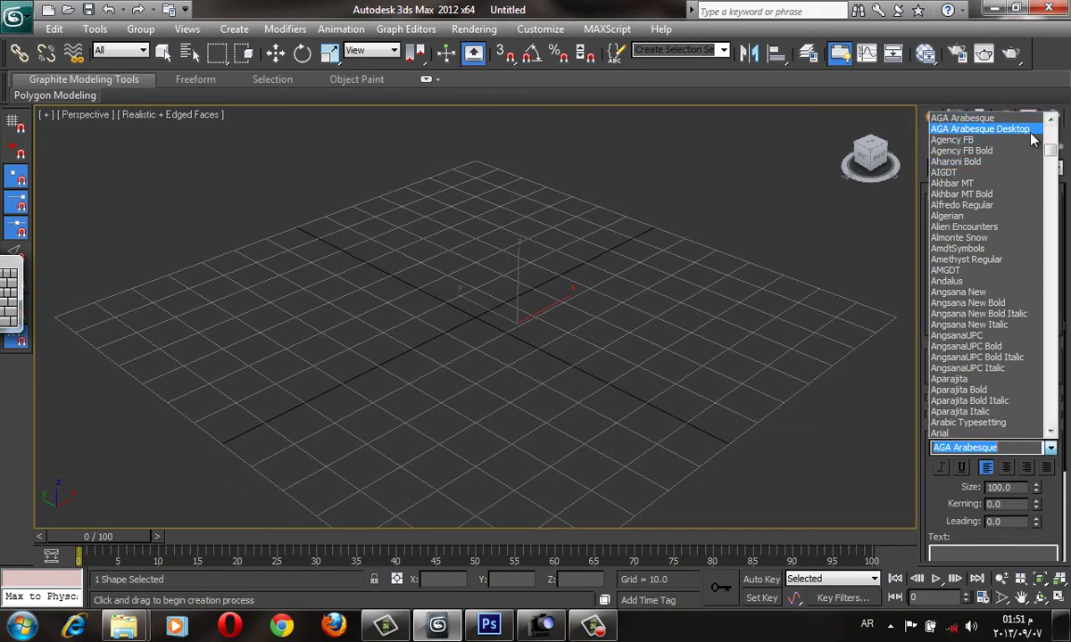
{"action": "left_click", "coordinate": [980, 136]}
Replace the shape's text with 'aa', forming two arabesque panel outlines.
{"action": "left_click", "coordinate": [990, 554]}
{"action": "type", "text": "تصميم"}
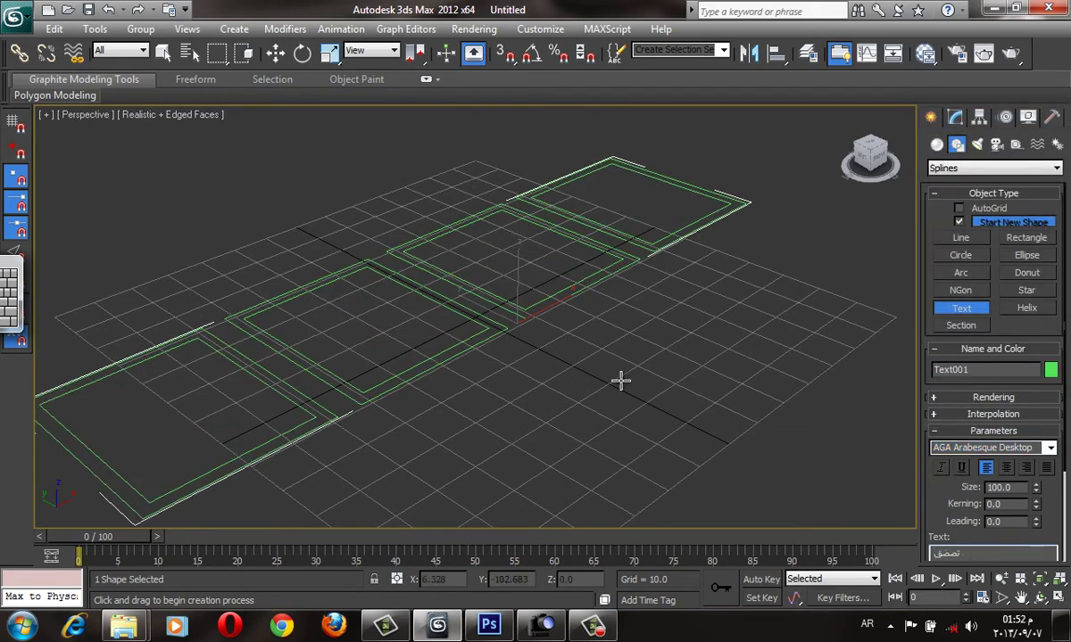
{"action": "type", "text": "z"}
{"action": "key", "text": "alt+shift"}
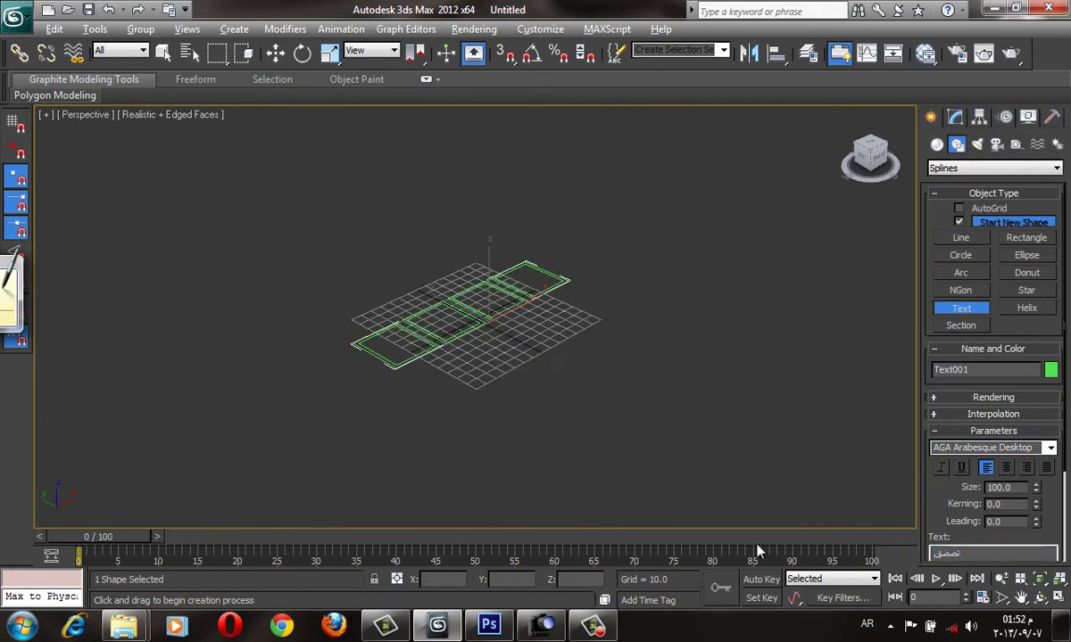
{"action": "key", "text": "d"}
{"action": "key", "text": "s"}
{"action": "key", "text": "a"}
{"action": "key", "text": "d"}
{"action": "key", "text": "alt+shift"}
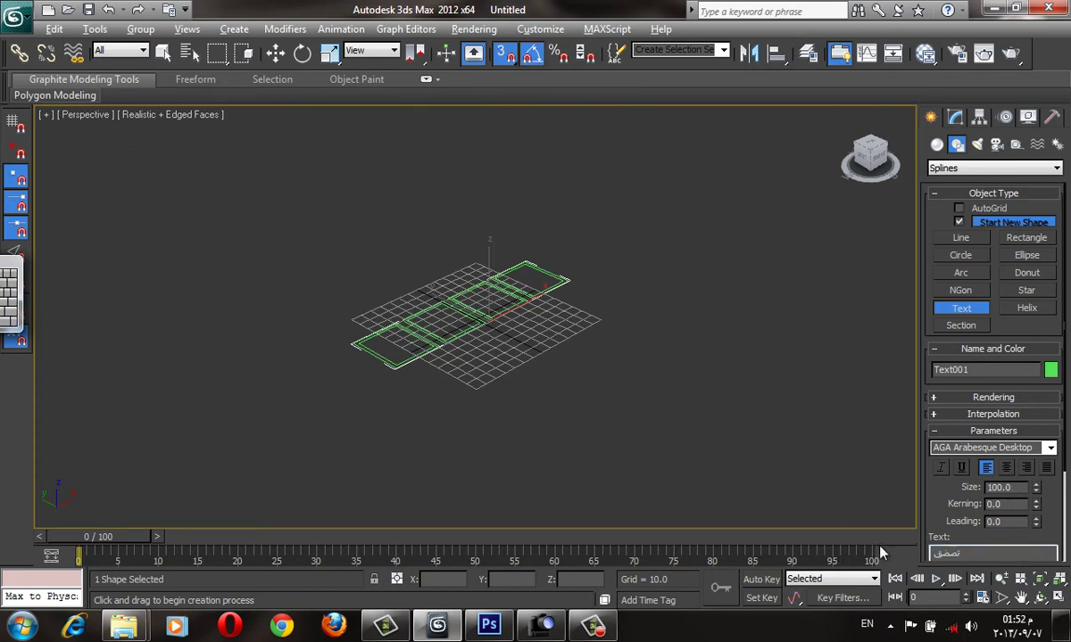
{"action": "key", "text": "BackSpace"}
{"action": "key", "text": "BackSpace"}
{"action": "key", "text": "BackSpace"}
{"action": "key", "text": "BackSpace"}
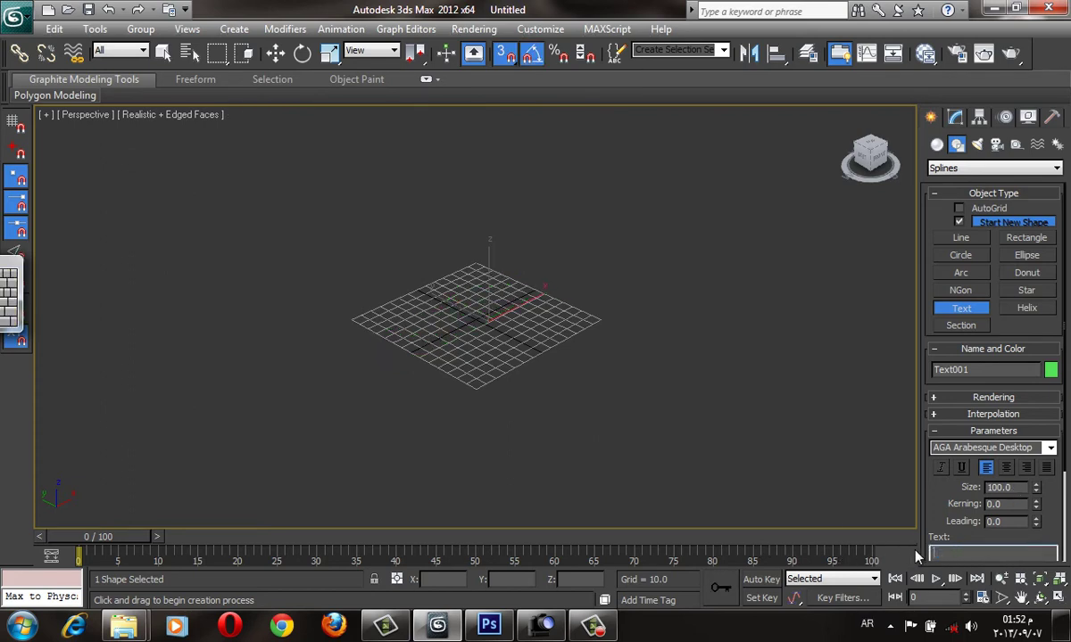
{"action": "type", "text": "a"}
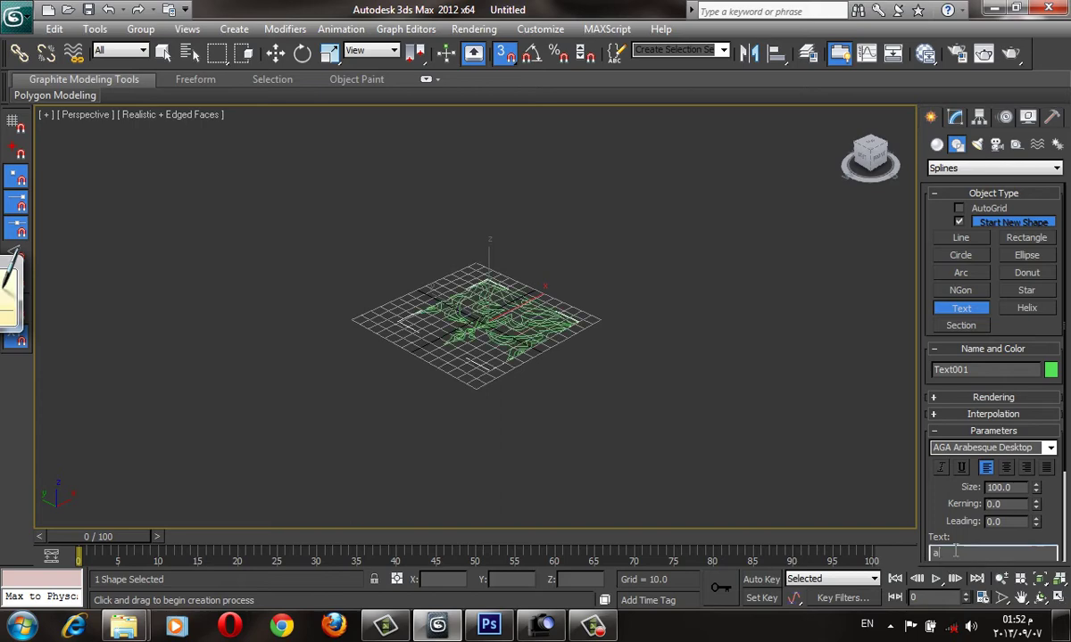
{"action": "type", "text": "a"}
Orbit and zoom in on the two arabesque outlines and hide the grid.
{"action": "mouse_move", "coordinate": [580, 374]}
{"action": "middle_mouse_down", "text": "alt"}
{"action": "mouse_move", "coordinate": [612, 390]}
{"action": "mouse_move", "coordinate": [586, 438]}
{"action": "middle_mouse_up", "text": "alt"}
{"action": "key", "text": "w"}
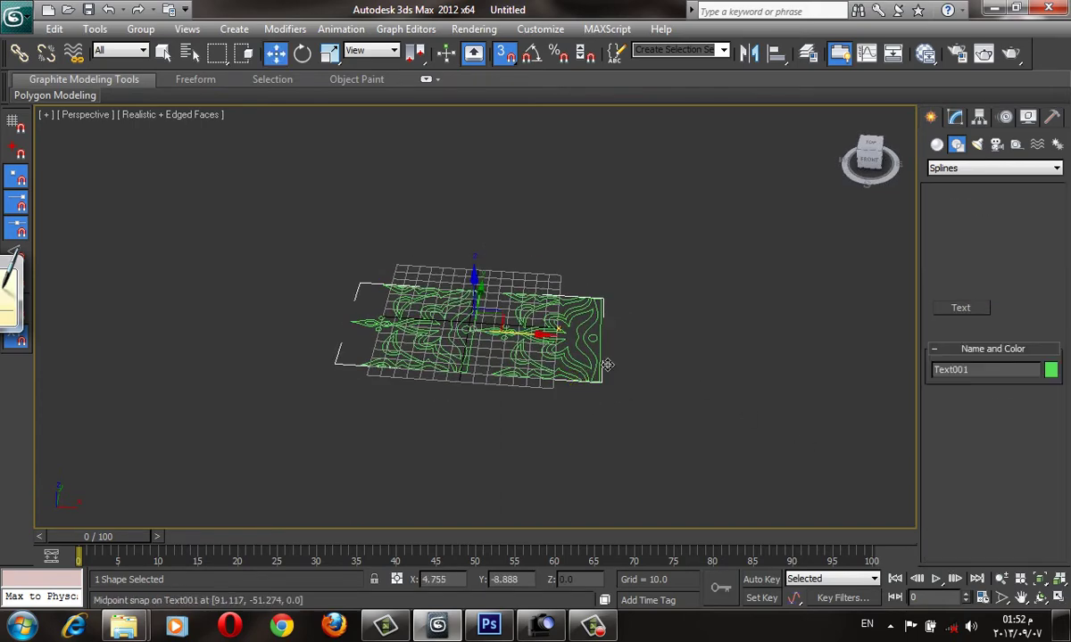
{"action": "scroll", "coordinate": [676, 335], "scroll_direction": "up", "scroll_amount": 2}
{"action": "middle_click_drag", "start_coordinate": [676, 334], "coordinate": [625, 375], "text": "alt"}
{"action": "key", "text": "g"}
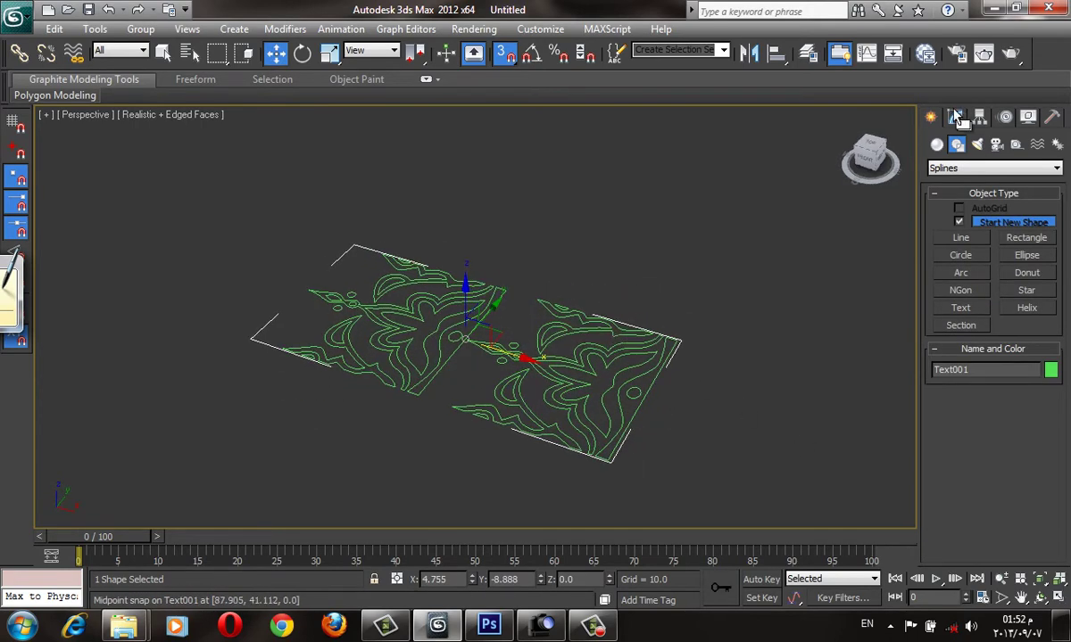
{"action": "left_click", "coordinate": [953, 121]}
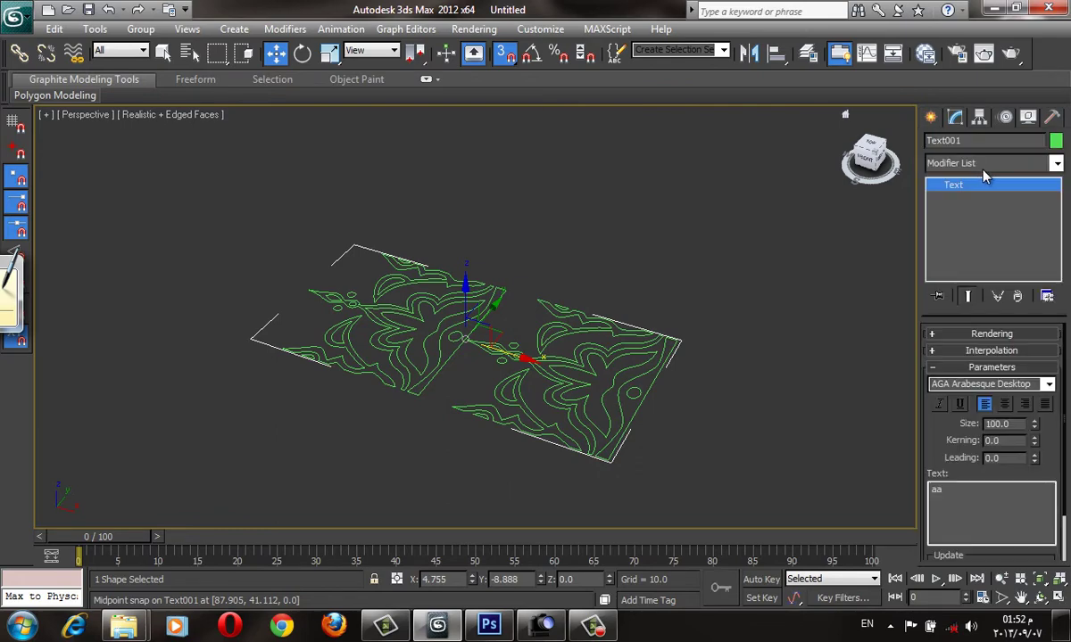
Add an Extrude modifier with Amount 3.5 to the arabesque text shape.
{"action": "left_click", "coordinate": [984, 164]}
{"action": "key", "text": "e"}
{"action": "key", "text": "x"}
{"action": "key", "text": "Return"}
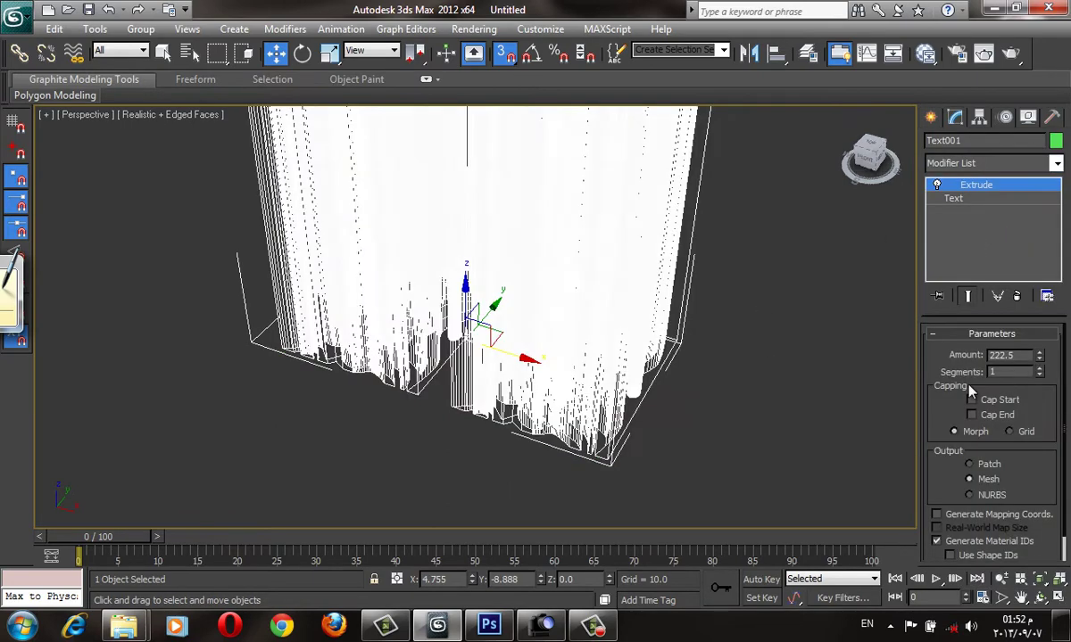
{"action": "key", "text": "F3"}
{"action": "right_click", "coordinate": [1039, 357]}
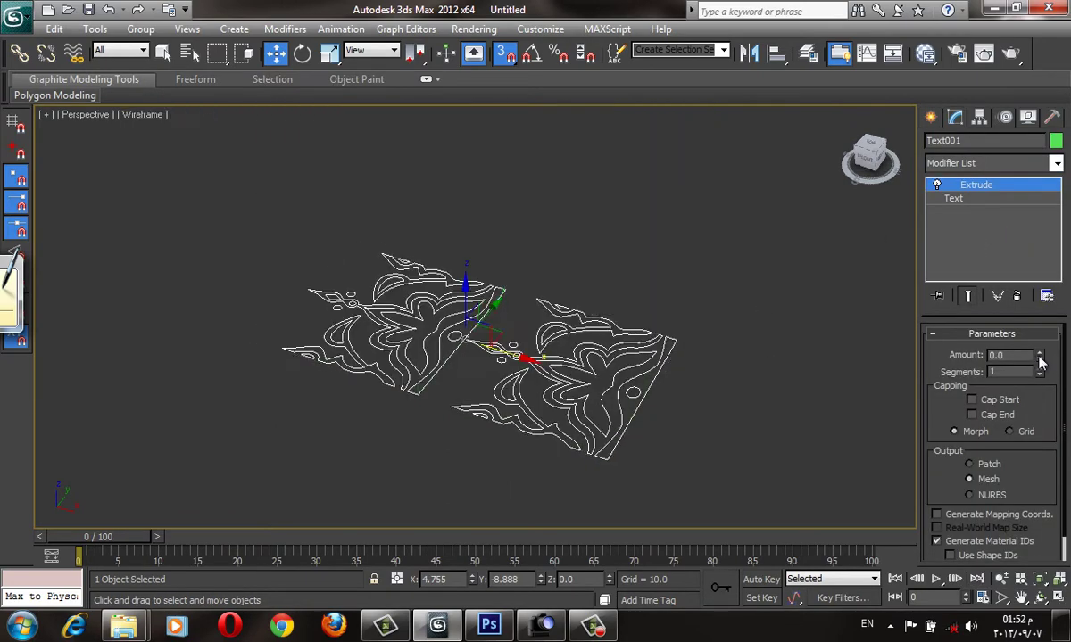
{"action": "left_click_drag", "start_coordinate": [1042, 359], "coordinate": [1040, 339]}
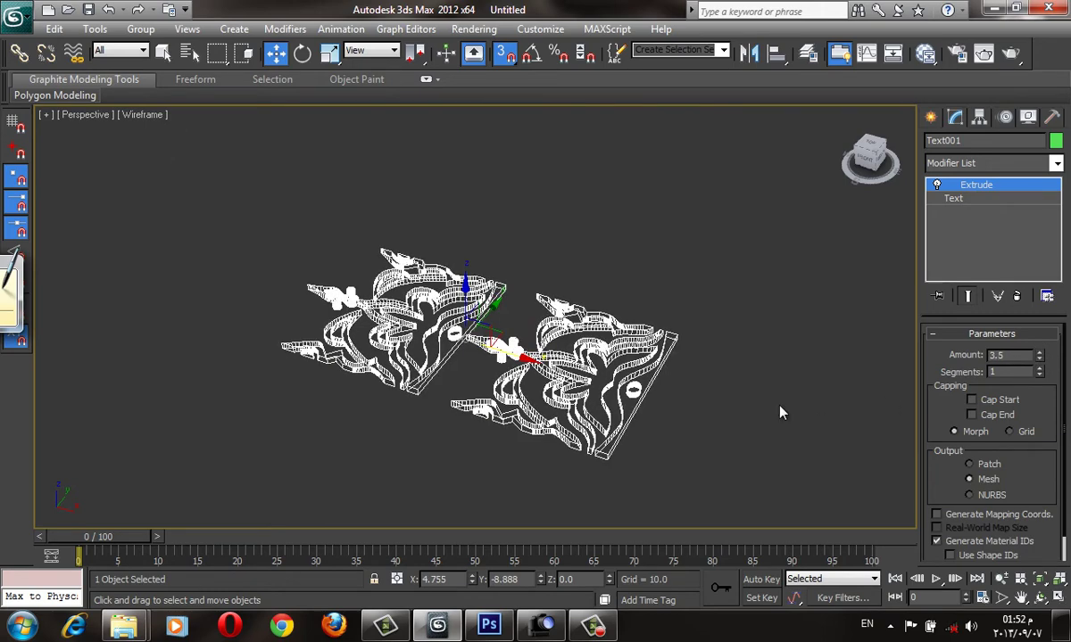
{"action": "key", "text": "F3"}
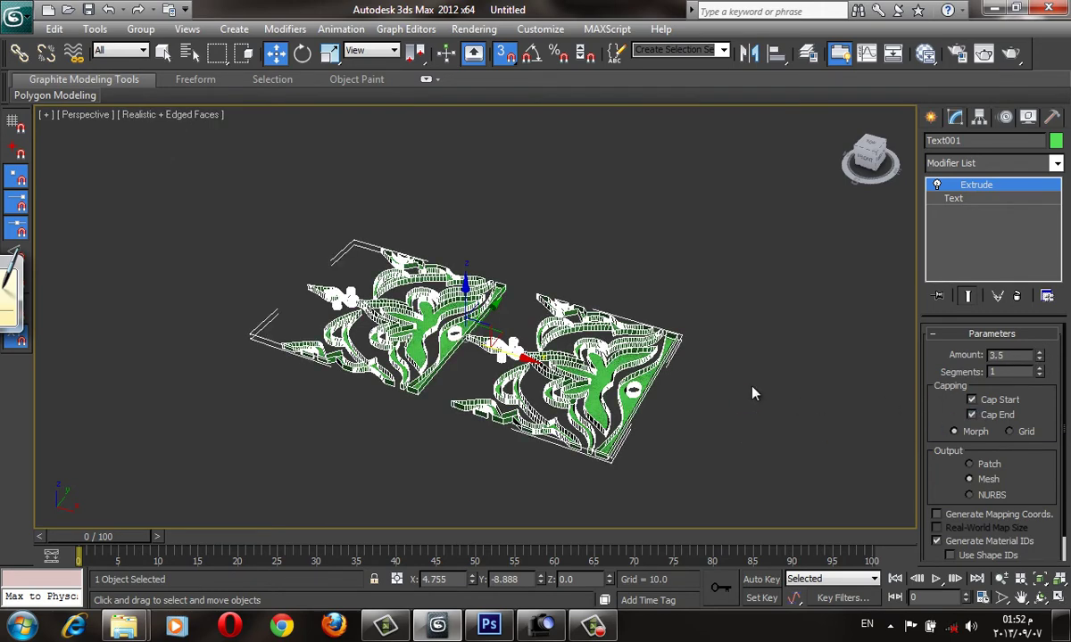
{"action": "key", "text": "F4"}
Orbit around the solid panels, reselect the text object and switch to wireframe.
{"action": "left_click", "coordinate": [714, 402]}
{"action": "mouse_move", "coordinate": [693, 411]}
{"action": "middle_mouse_down", "text": "alt"}
{"action": "mouse_move", "coordinate": [561, 504]}
{"action": "mouse_move", "coordinate": [586, 379]}
{"action": "middle_mouse_up", "text": "alt"}
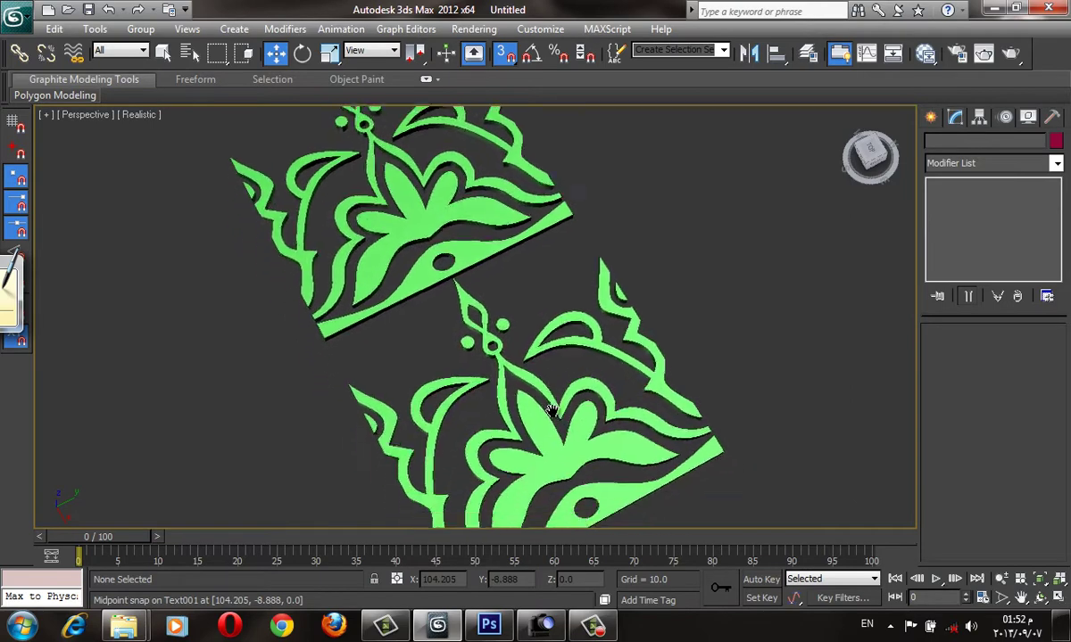
{"action": "left_click", "coordinate": [586, 379]}
{"action": "key", "text": "F3"}
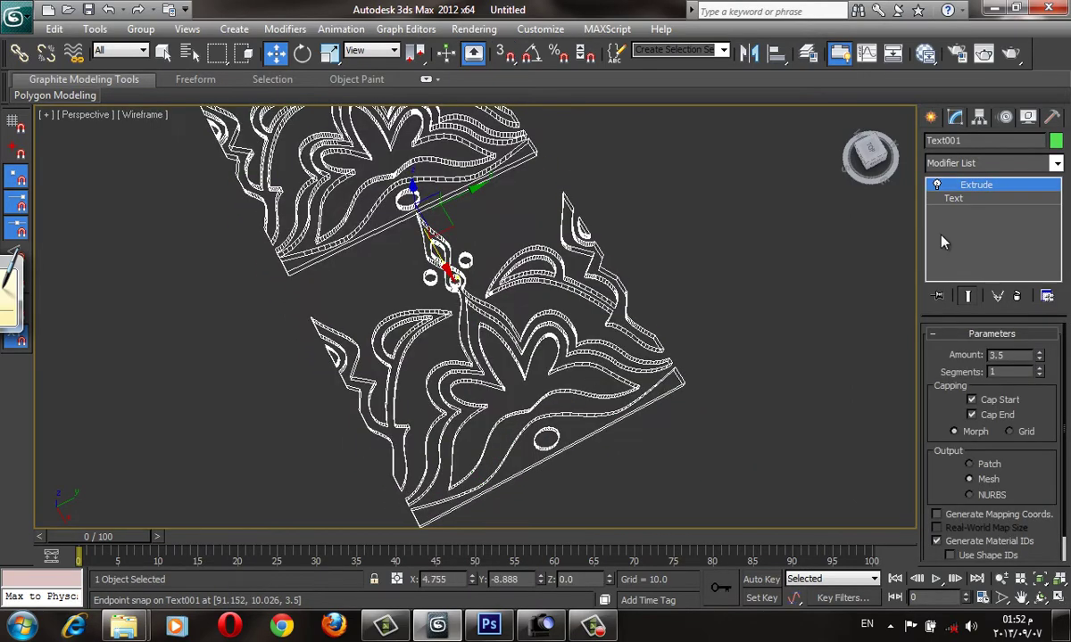
Add an Edit Spline modifier to the text and enter Vertex mode.
{"action": "left_click", "coordinate": [953, 198]}
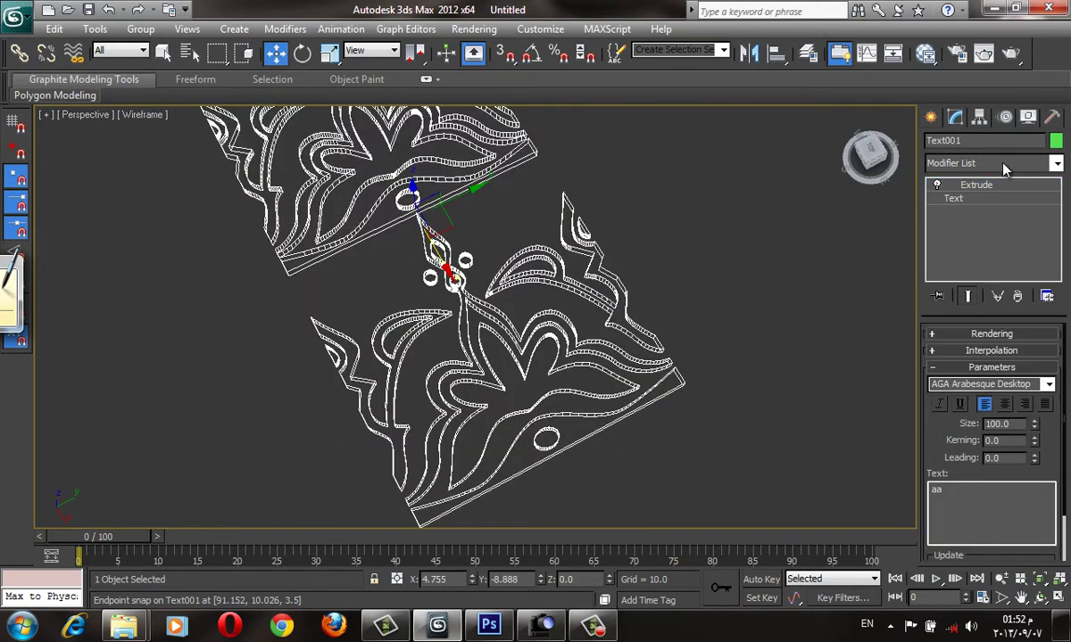
{"action": "left_click", "coordinate": [1001, 164]}
{"action": "scroll", "coordinate": [1002, 169], "scroll_direction": "down", "scroll_amount": 12}
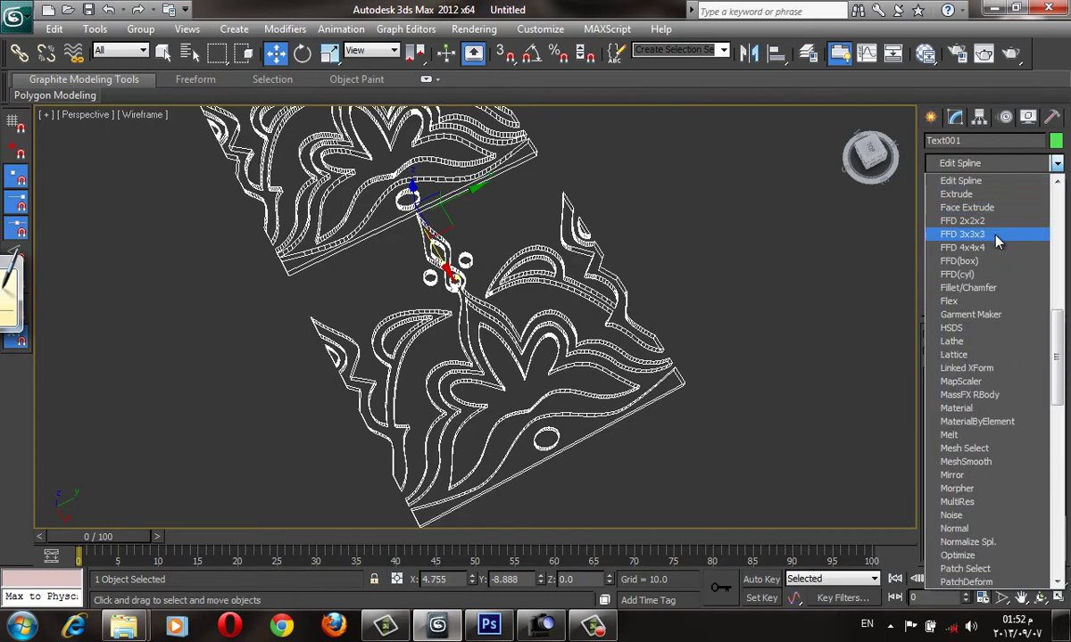
{"action": "left_click", "coordinate": [996, 187]}
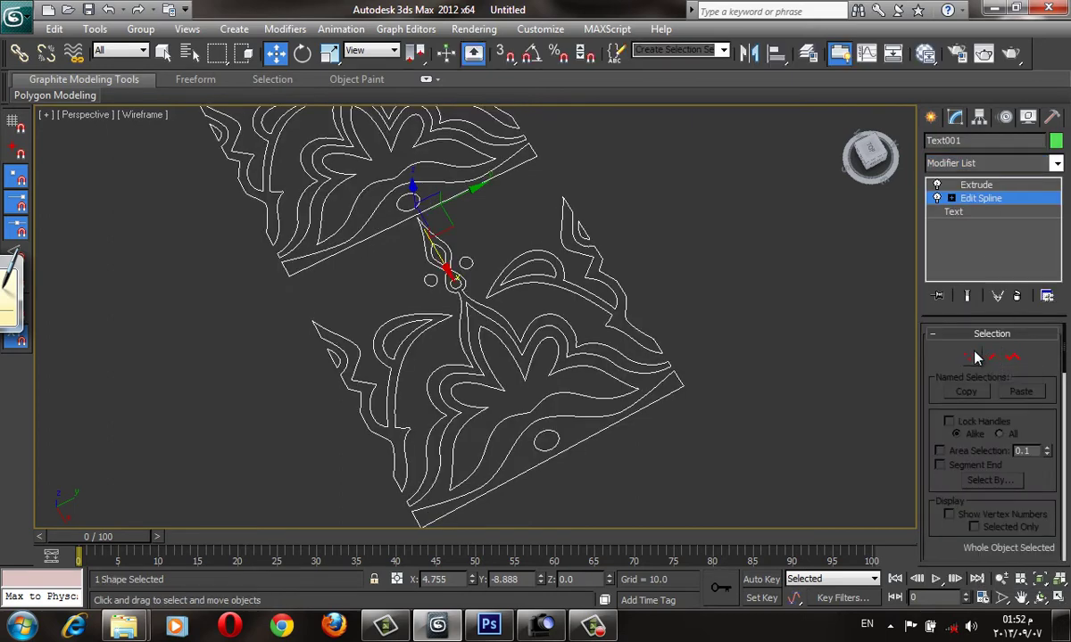
{"action": "left_click", "coordinate": [971, 356]}
Select Vert 35 and its neighbouring vertex on spline 18 at the outline's lower corner.
{"action": "scroll", "coordinate": [654, 385], "scroll_direction": "up", "scroll_amount": 3}
{"action": "scroll", "coordinate": [617, 365], "scroll_direction": "up", "scroll_amount": 2}
{"action": "left_click_drag", "start_coordinate": [622, 383], "coordinate": [662, 436]}
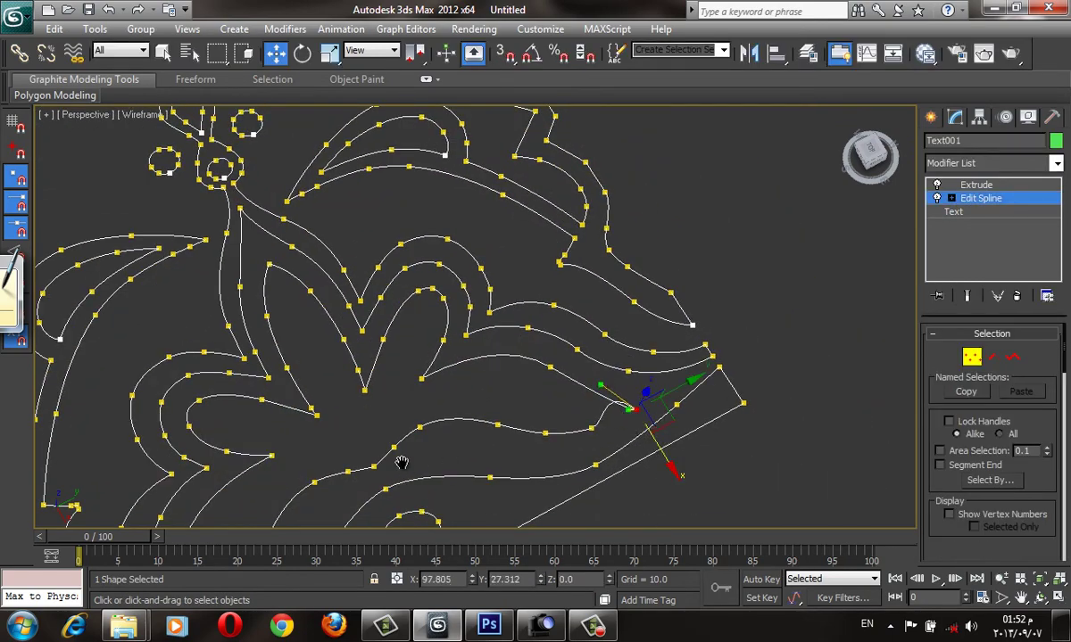
{"action": "middle_click_drag", "start_coordinate": [401, 465], "coordinate": [334, 493], "text": "alt"}
{"action": "middle_click_drag", "start_coordinate": [390, 455], "coordinate": [461, 423]}
{"action": "left_click_drag", "start_coordinate": [419, 352], "coordinate": [476, 423]}
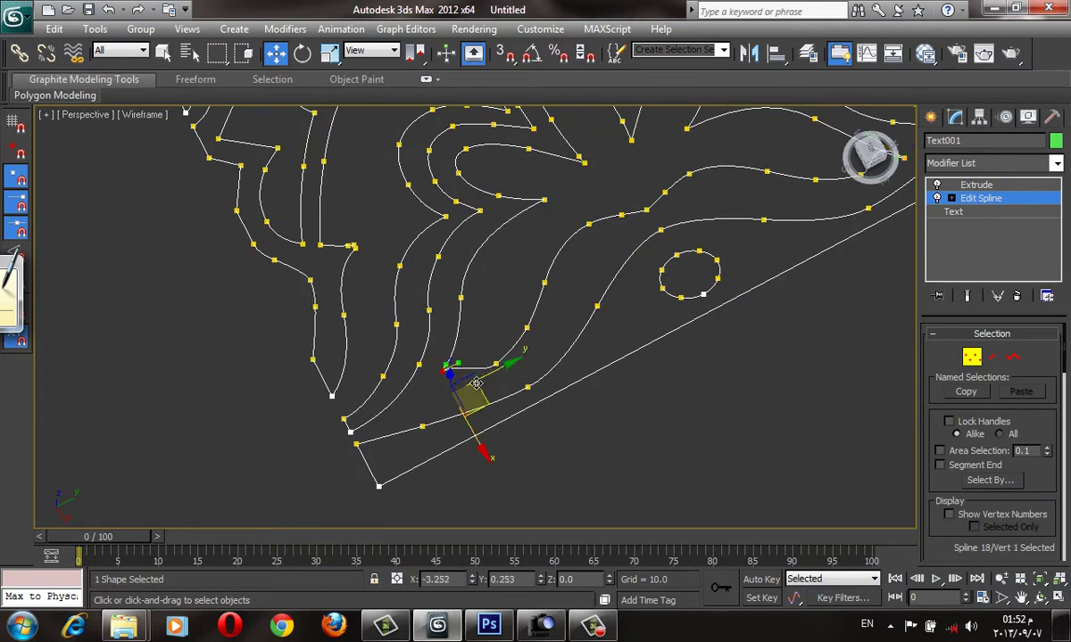
{"action": "key", "text": "e"}
{"action": "left_click", "coordinate": [506, 412]}
{"action": "scroll", "coordinate": [501, 430], "scroll_direction": "up", "scroll_amount": 5}
{"action": "scroll", "coordinate": [501, 430], "scroll_direction": "down", "scroll_amount": 3}
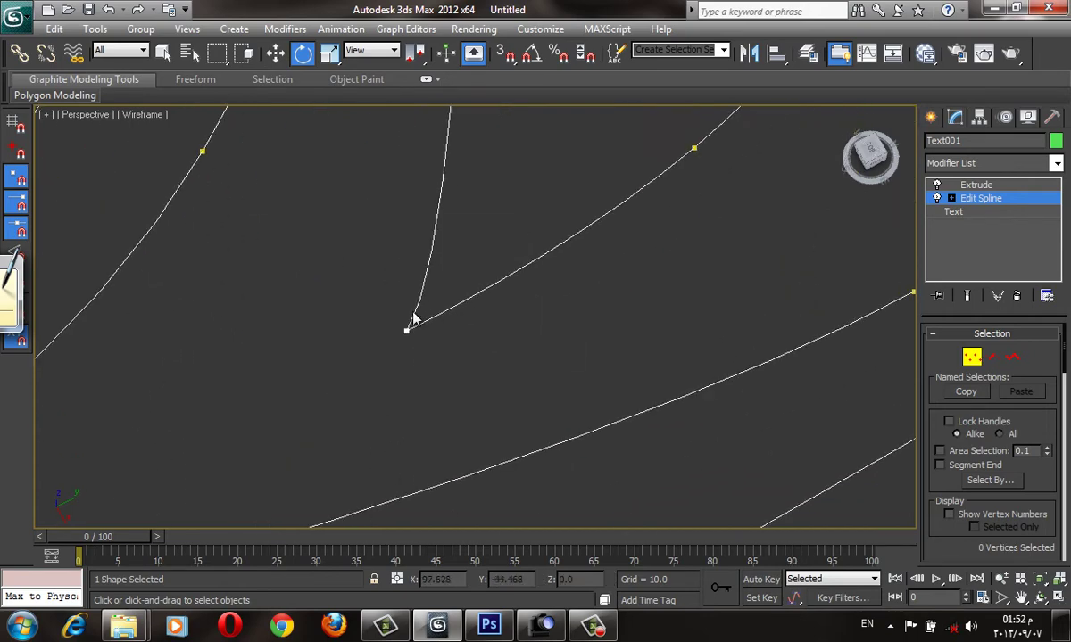
{"action": "left_click", "coordinate": [412, 323]}
{"action": "scroll", "coordinate": [483, 310], "scroll_direction": "down", "scroll_amount": 3}
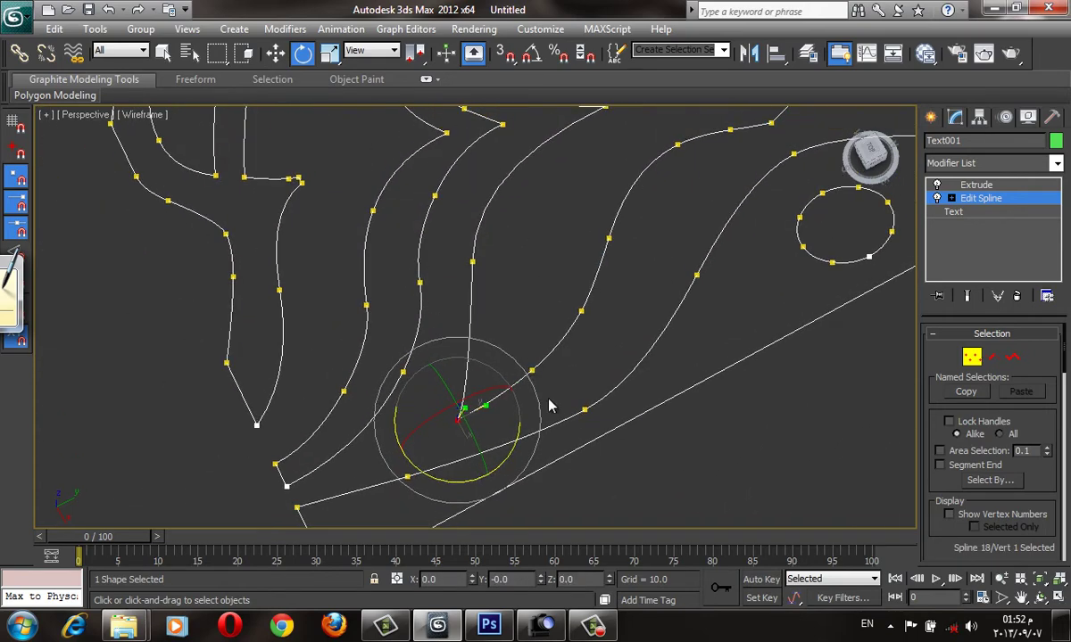
{"action": "left_click", "coordinate": [528, 366]}
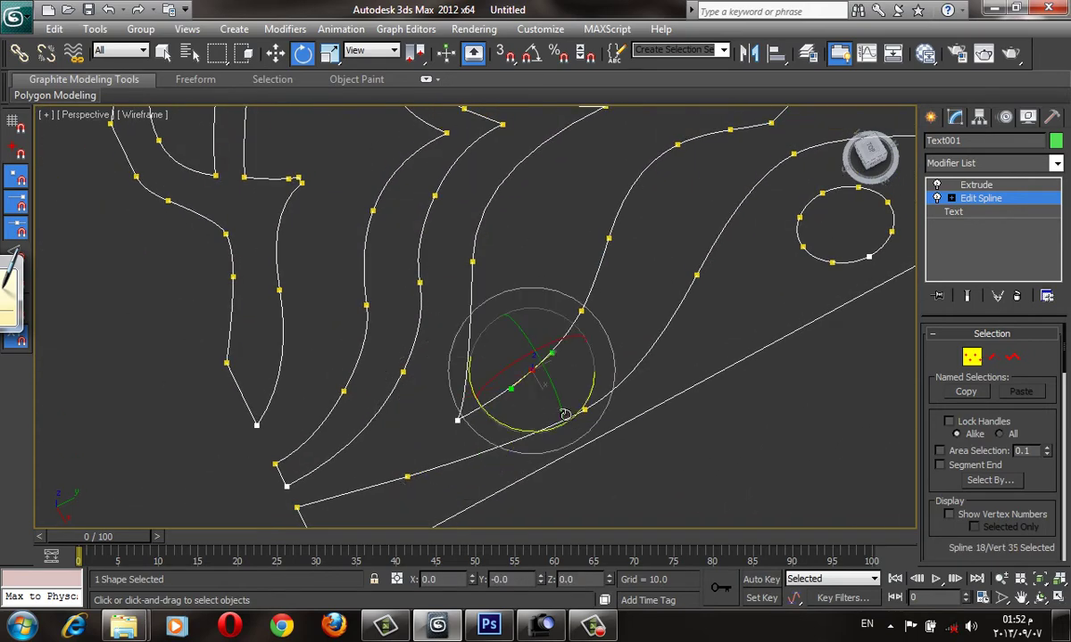
Select Segment 35 at that corner, then exit sub-object mode and view the ornament shaded.
{"action": "left_click", "coordinate": [992, 356]}
{"action": "left_click", "coordinate": [510, 390]}
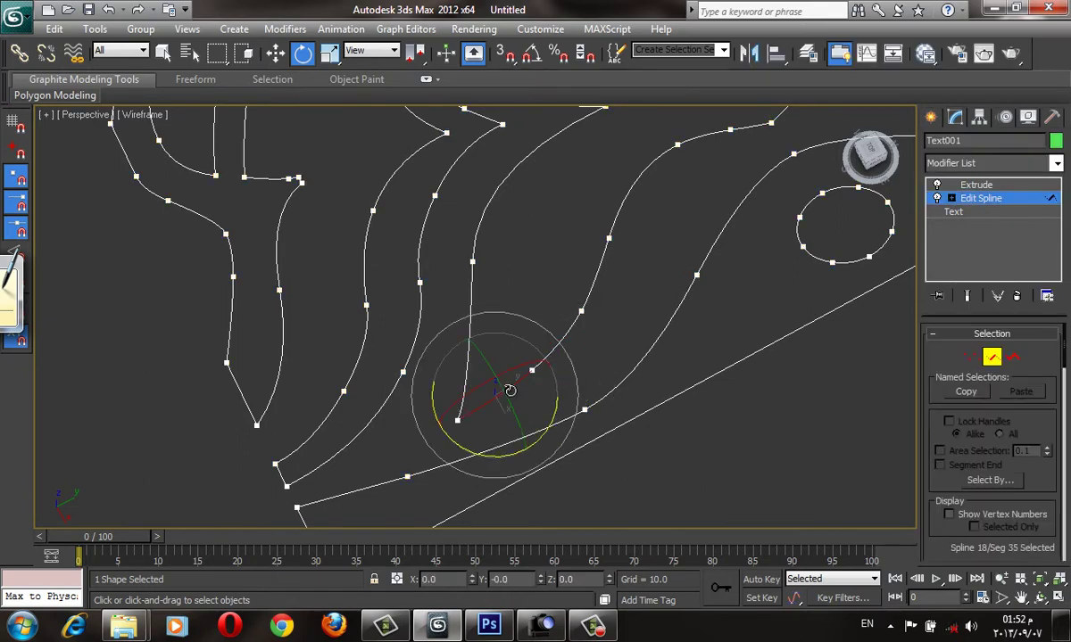
{"action": "scroll", "coordinate": [510, 389], "scroll_direction": "down", "scroll_amount": 3}
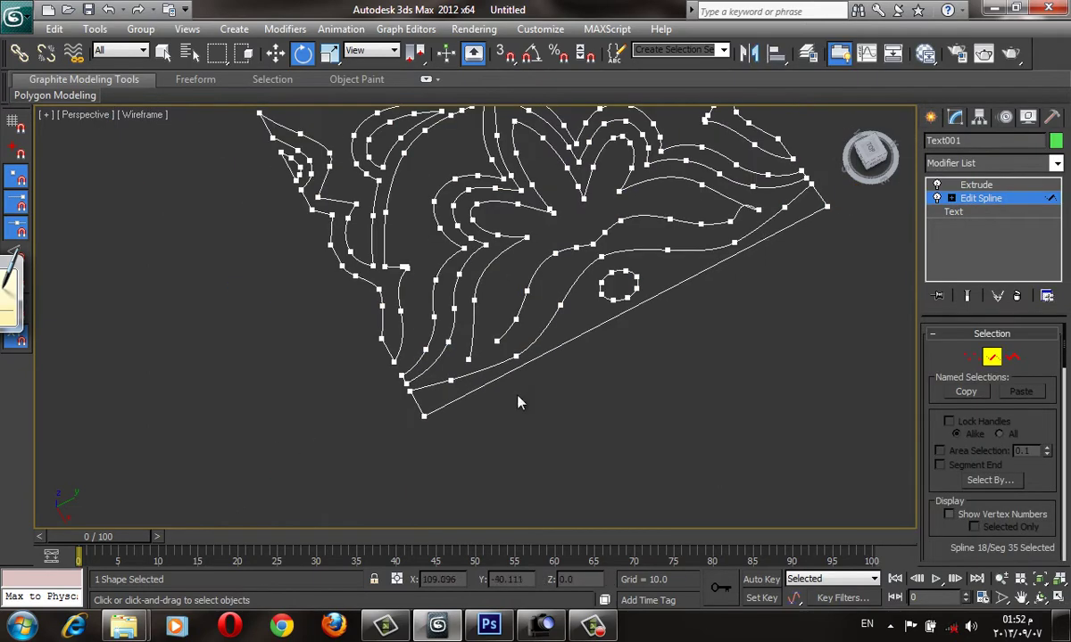
{"action": "left_click", "coordinate": [933, 118]}
{"action": "key", "text": "F3"}
{"action": "middle_click_drag", "start_coordinate": [777, 292], "coordinate": [772, 326], "text": "alt"}
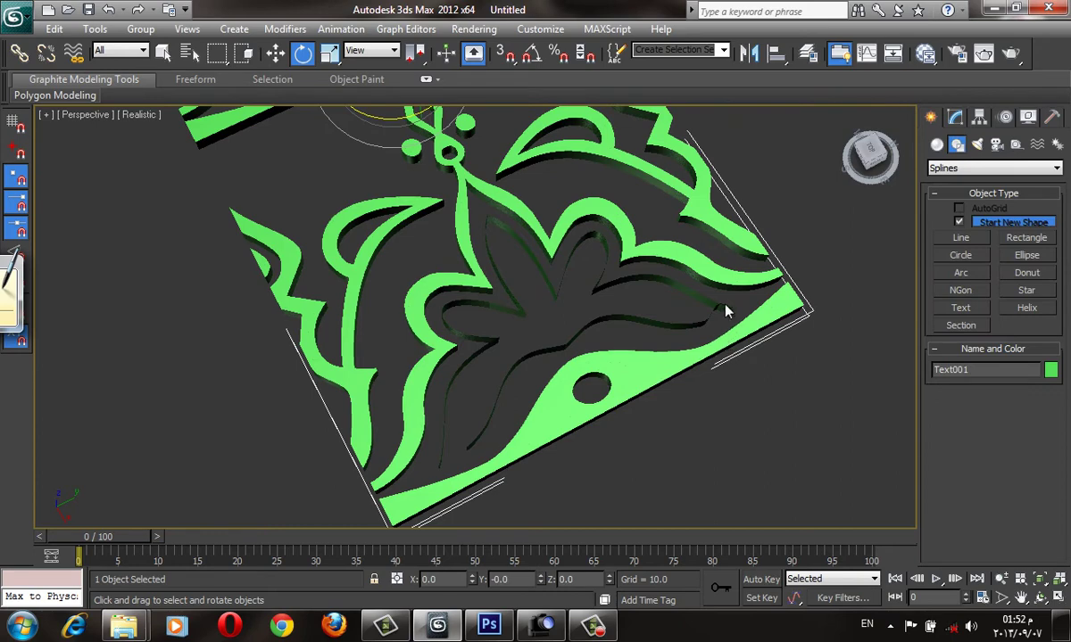
Zoom in on the extruded ornaments and select Edit Spline in the modifier stack.
{"action": "mouse_move", "coordinate": [649, 279]}
{"action": "middle_mouse_down", "text": "alt"}
{"action": "mouse_move", "coordinate": [567, 246]}
{"action": "mouse_move", "coordinate": [560, 306]}
{"action": "mouse_move", "coordinate": [571, 306]}
{"action": "mouse_move", "coordinate": [571, 350]}
{"action": "middle_mouse_up", "text": "alt"}
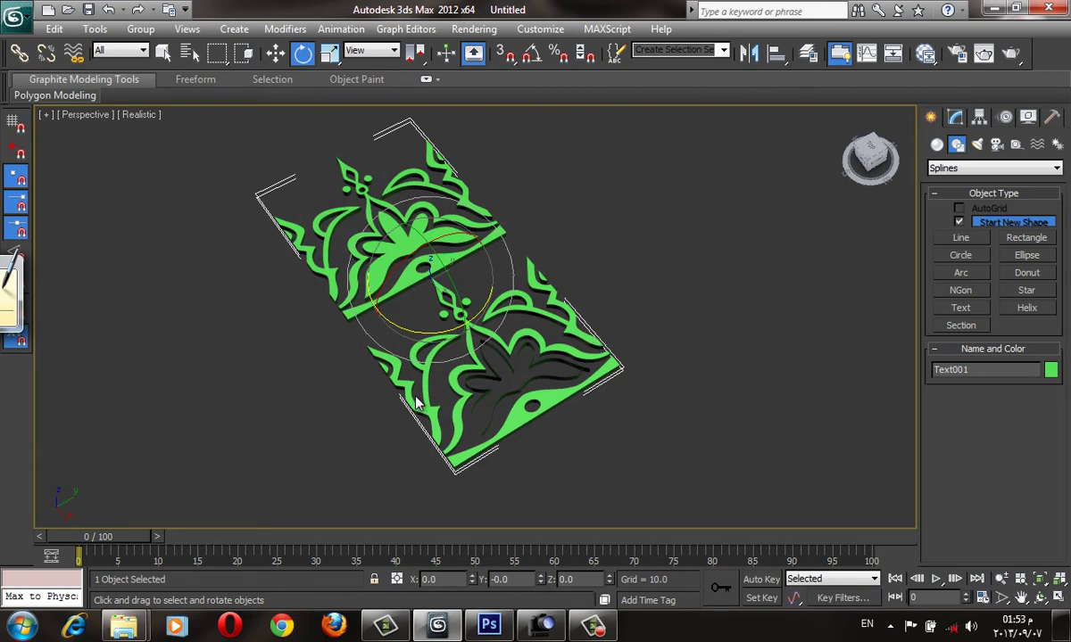
{"action": "middle_click_drag", "start_coordinate": [415, 401], "coordinate": [427, 431]}
{"action": "middle_click_drag", "start_coordinate": [505, 487], "coordinate": [783, 302], "text": "alt"}
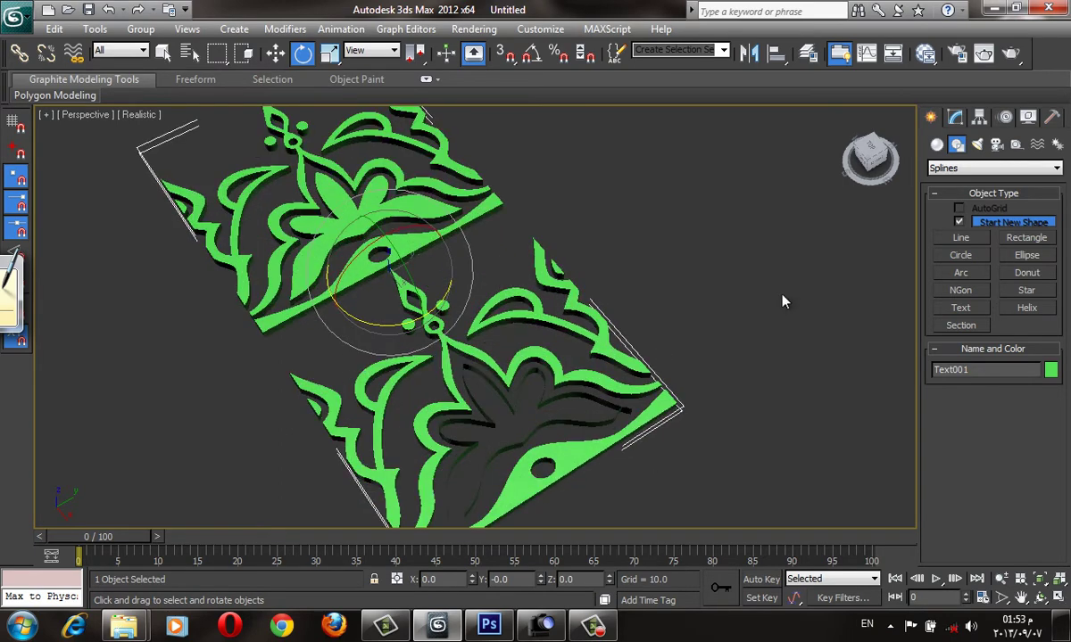
{"action": "left_click", "coordinate": [956, 119]}
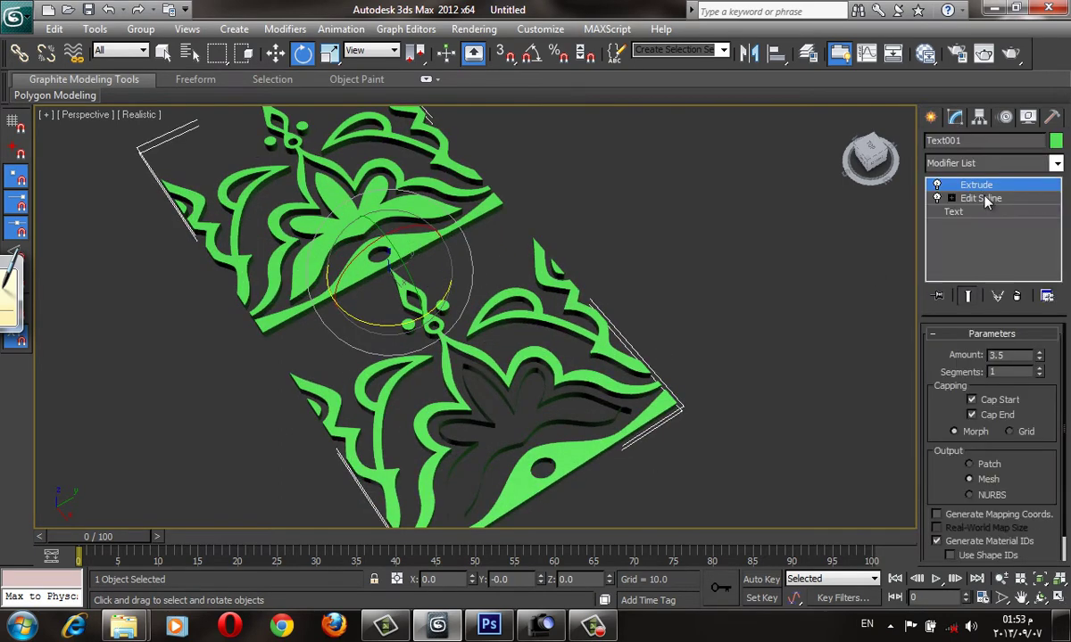
{"action": "left_click", "coordinate": [988, 202]}
Select spline 19 in Spline sub-object mode, then exit and bring up Utilities.
{"action": "mouse_move", "coordinate": [712, 306]}
{"action": "middle_mouse_down", "text": "alt"}
{"action": "mouse_move", "coordinate": [630, 353]}
{"action": "mouse_move", "coordinate": [634, 374]}
{"action": "middle_mouse_up", "text": "alt"}
{"action": "left_click", "coordinate": [971, 357]}
{"action": "scroll", "coordinate": [736, 314], "scroll_direction": "up", "scroll_amount": 5}
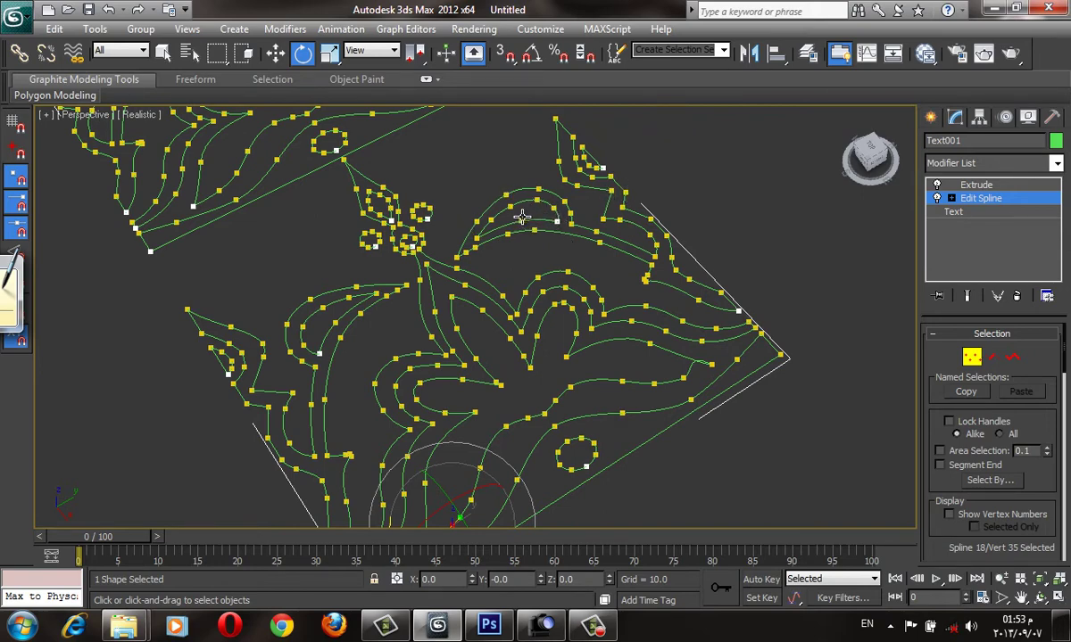
{"action": "middle_click_drag", "start_coordinate": [641, 342], "coordinate": [647, 306]}
{"action": "key", "text": "3"}
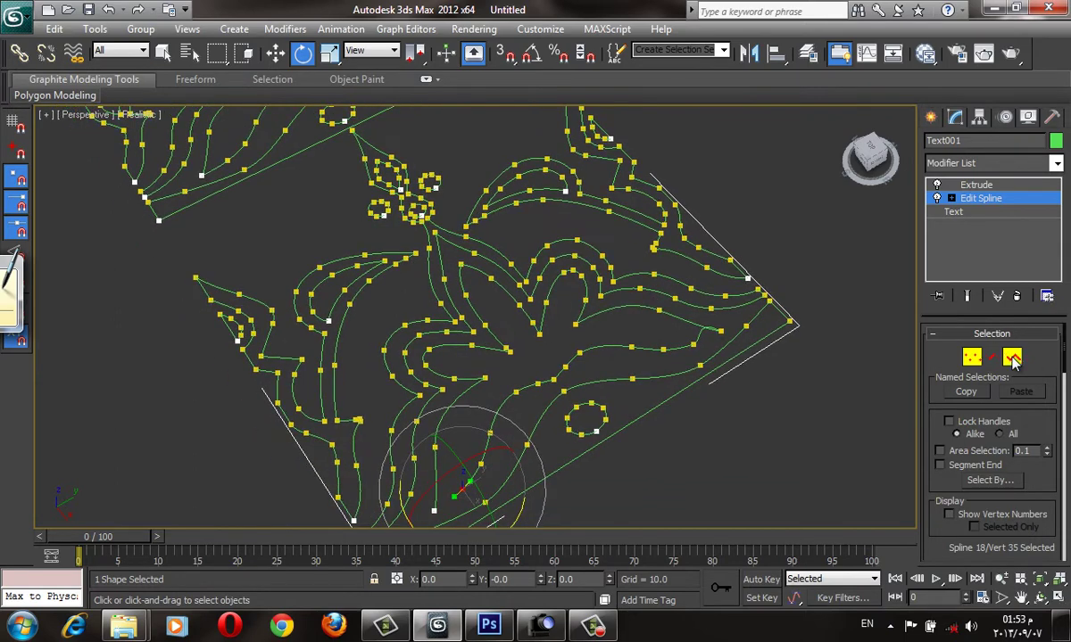
{"action": "left_click", "coordinate": [660, 298]}
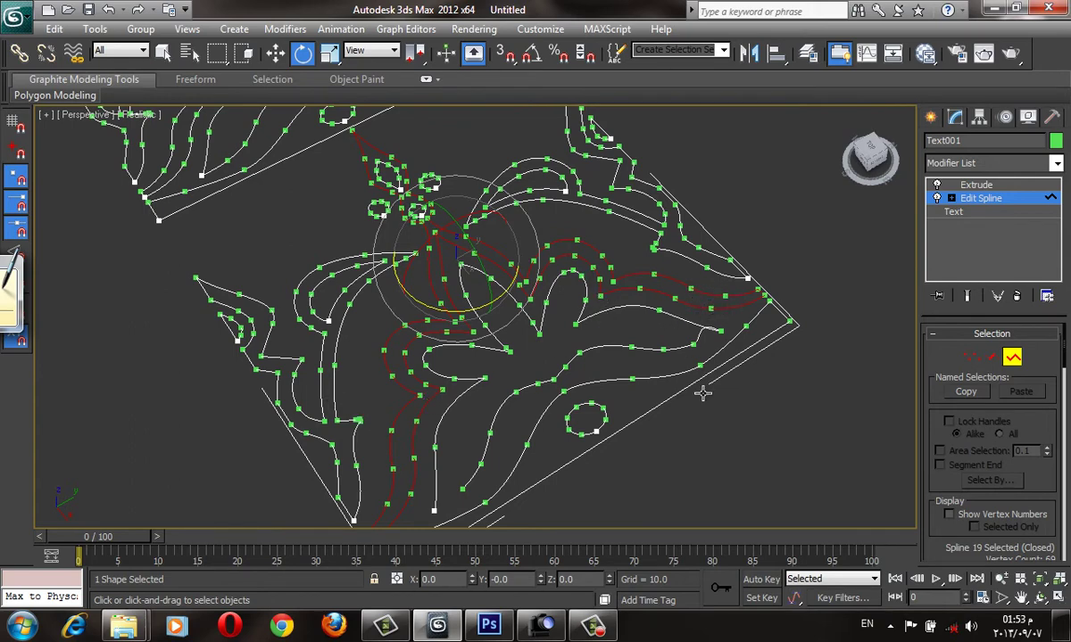
{"action": "left_click", "coordinate": [930, 117]}
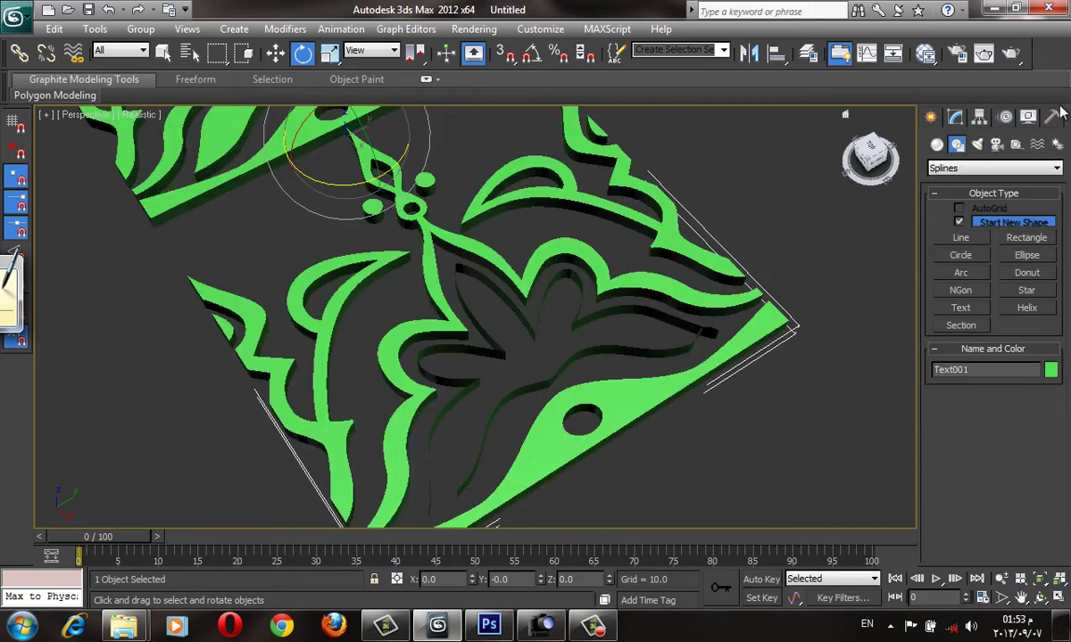
{"action": "left_click", "coordinate": [1050, 119]}
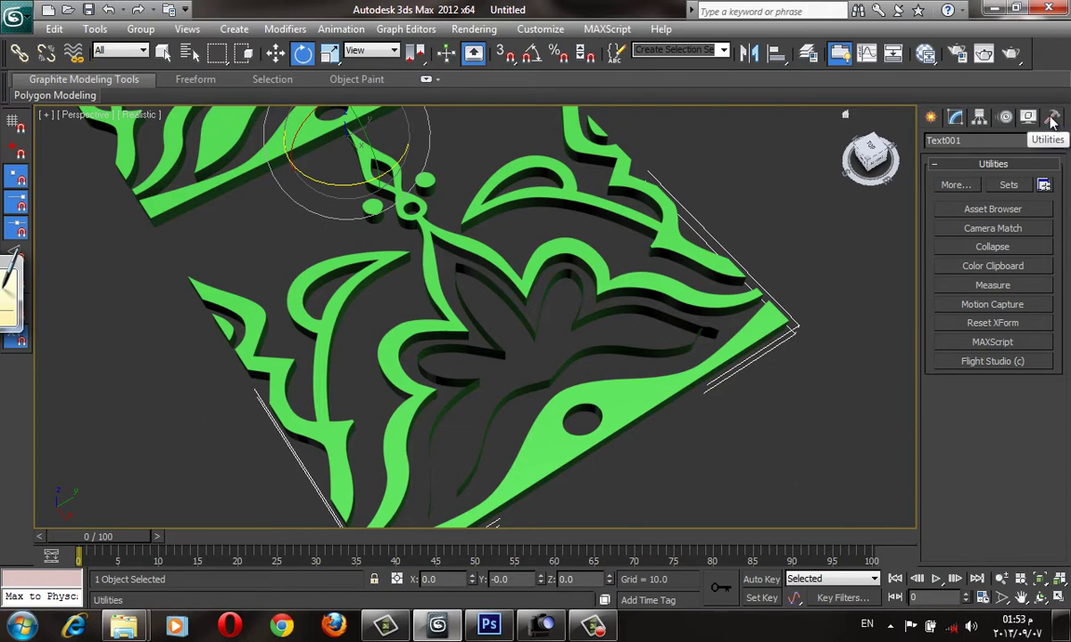
Launch Shape Check from the full utilities list and delete the ornament's Extrude modifier.
{"action": "left_click", "coordinate": [955, 185]}
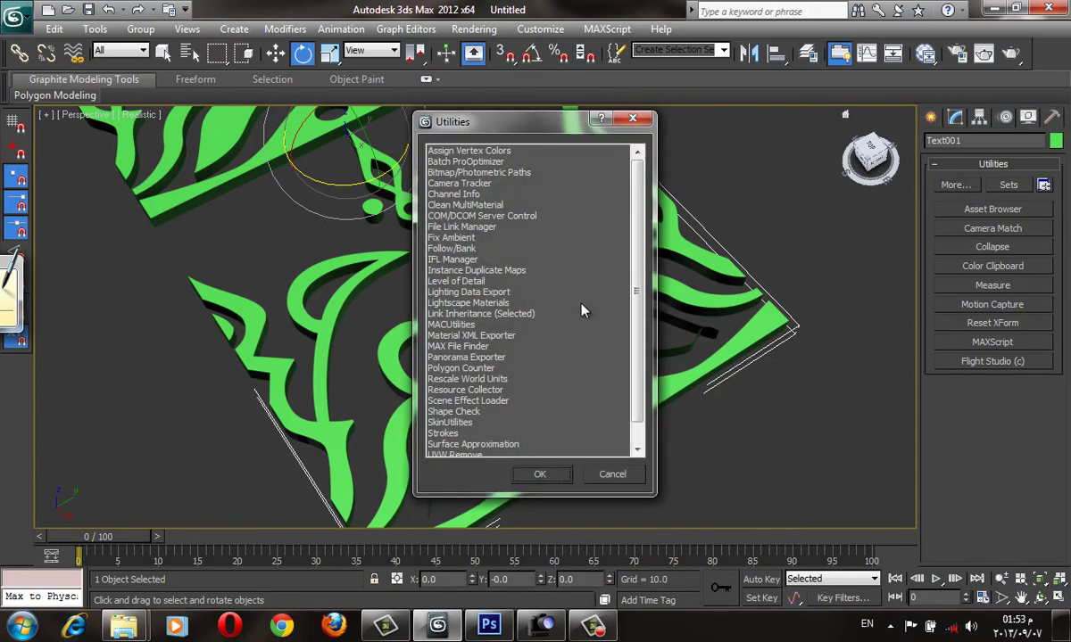
{"action": "scroll", "coordinate": [637, 303], "scroll_direction": "down", "scroll_amount": 1}
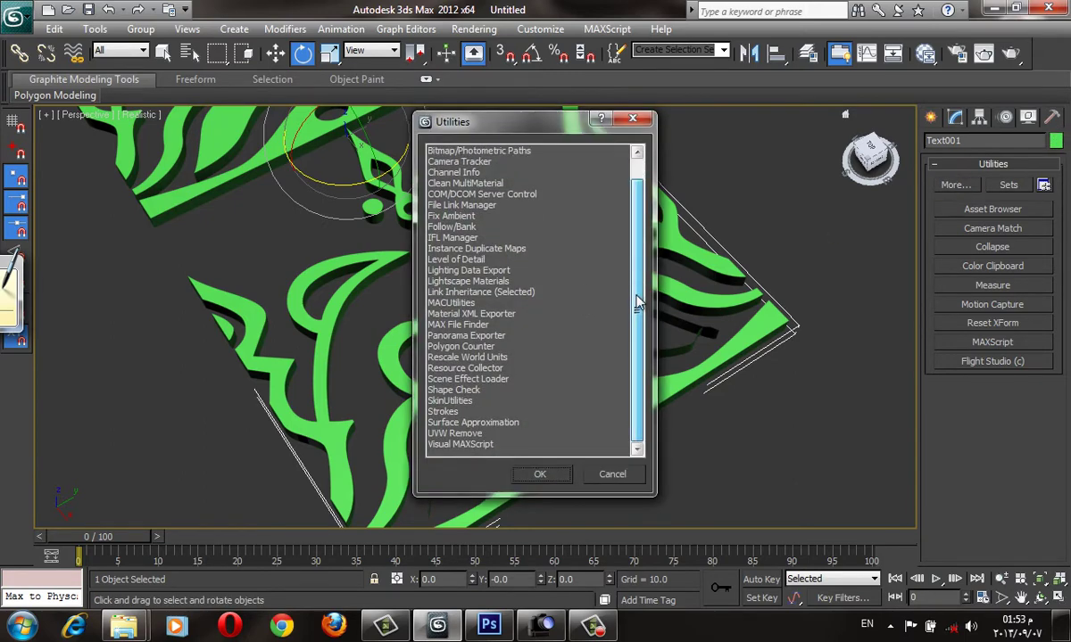
{"action": "double_click", "coordinate": [471, 389]}
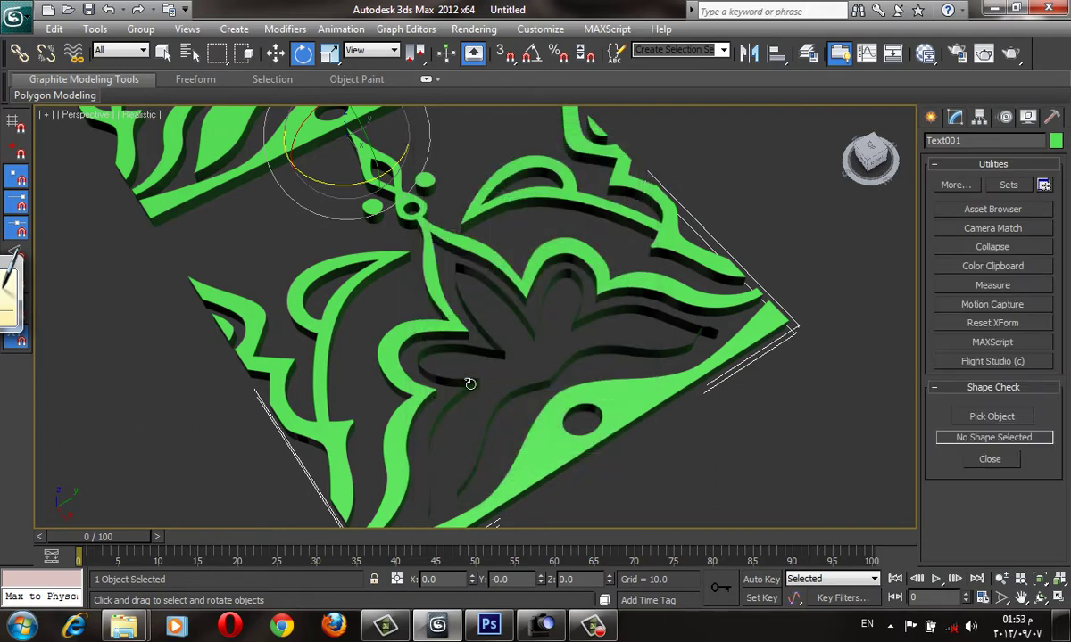
{"action": "left_click", "coordinate": [954, 117]}
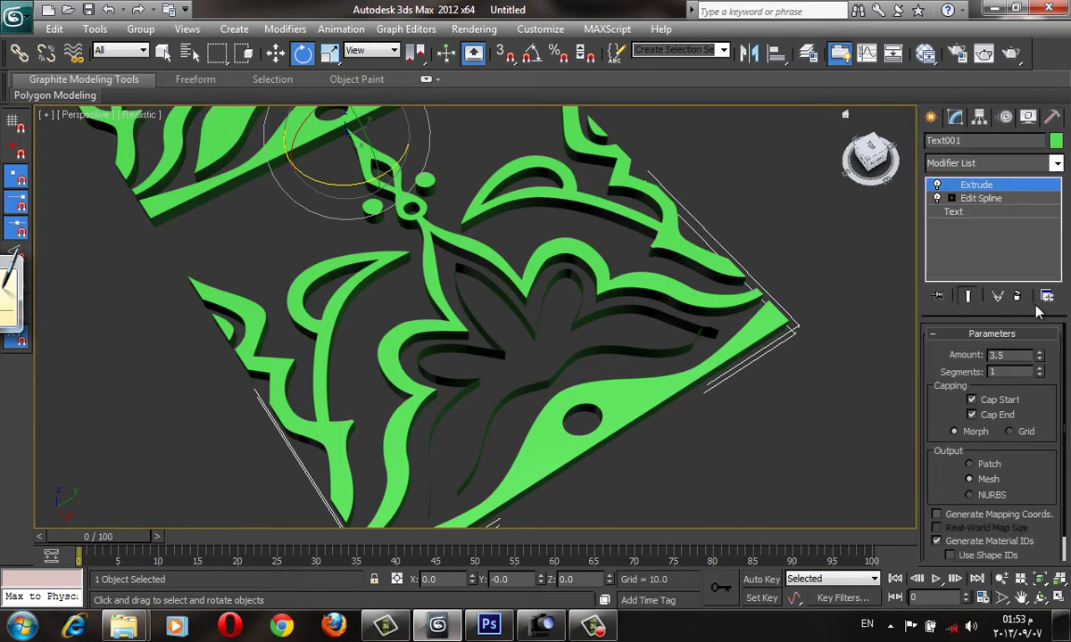
{"action": "left_click", "coordinate": [1016, 296]}
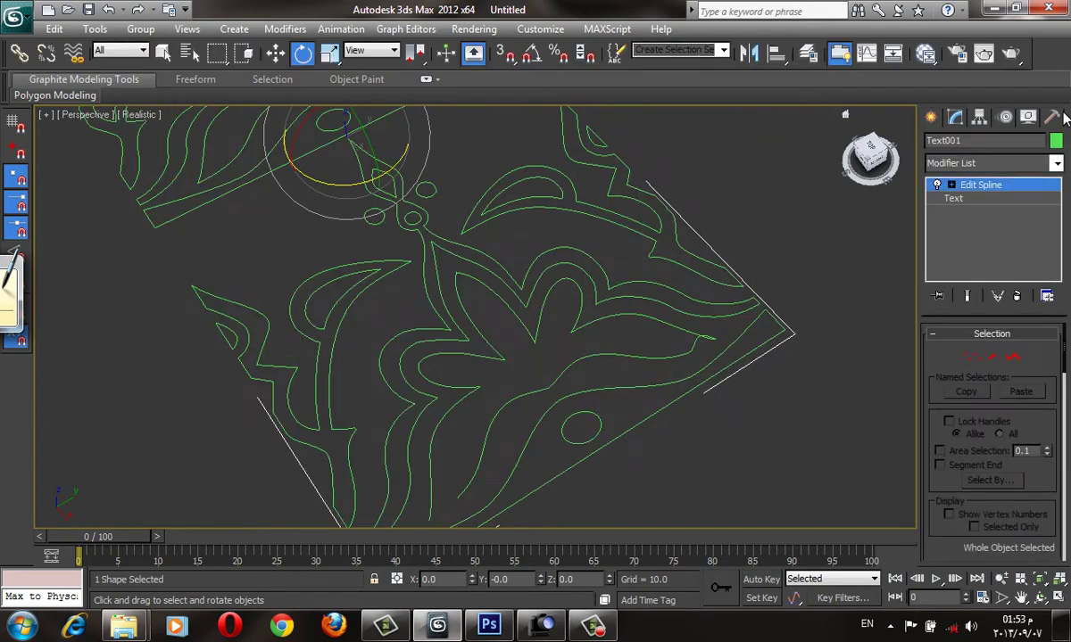
Run Shape Check on the outline, revealing a self-intersection at a thin tip.
{"action": "left_click", "coordinate": [992, 417]}
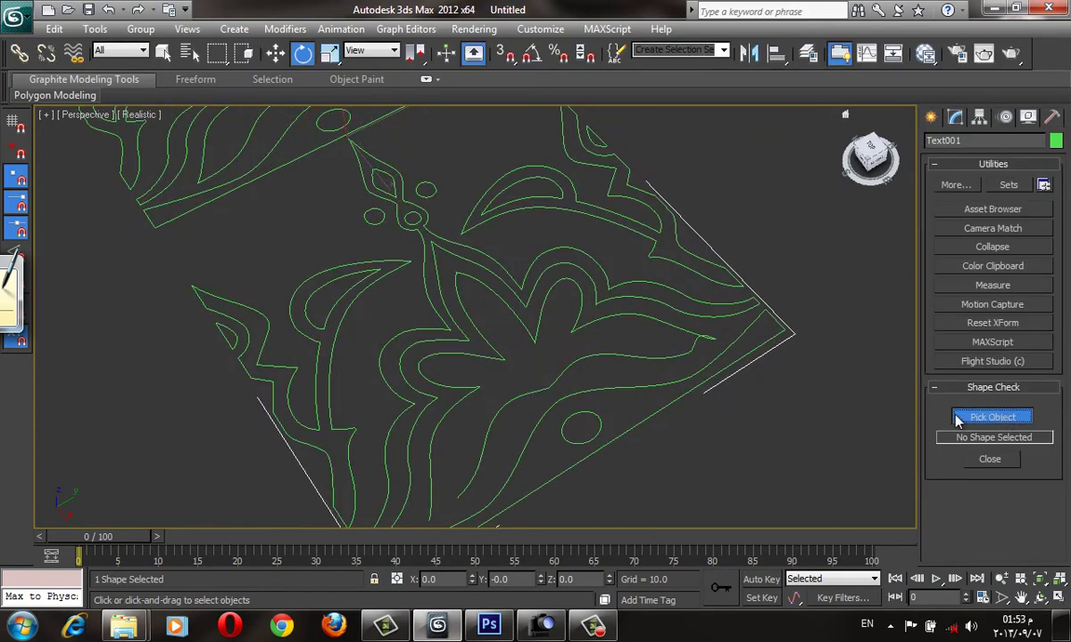
{"action": "left_click", "coordinate": [739, 360]}
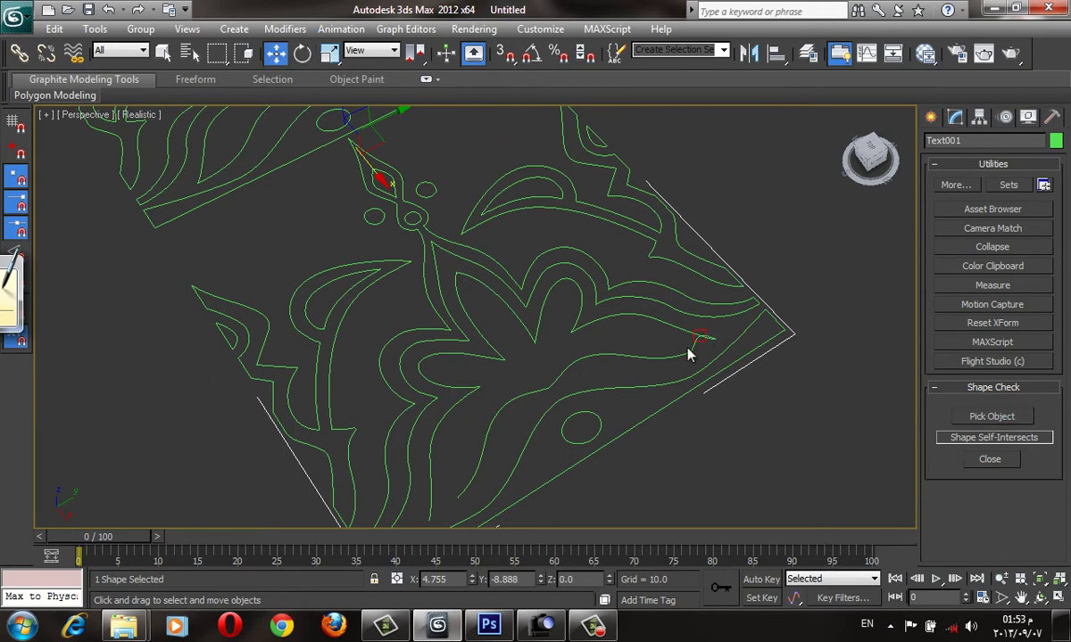
{"action": "scroll", "coordinate": [696, 419], "scroll_direction": "up", "scroll_amount": 2}
{"action": "scroll", "coordinate": [678, 397], "scroll_direction": "up", "scroll_amount": 4}
{"action": "scroll", "coordinate": [678, 375], "scroll_direction": "down", "scroll_amount": 2}
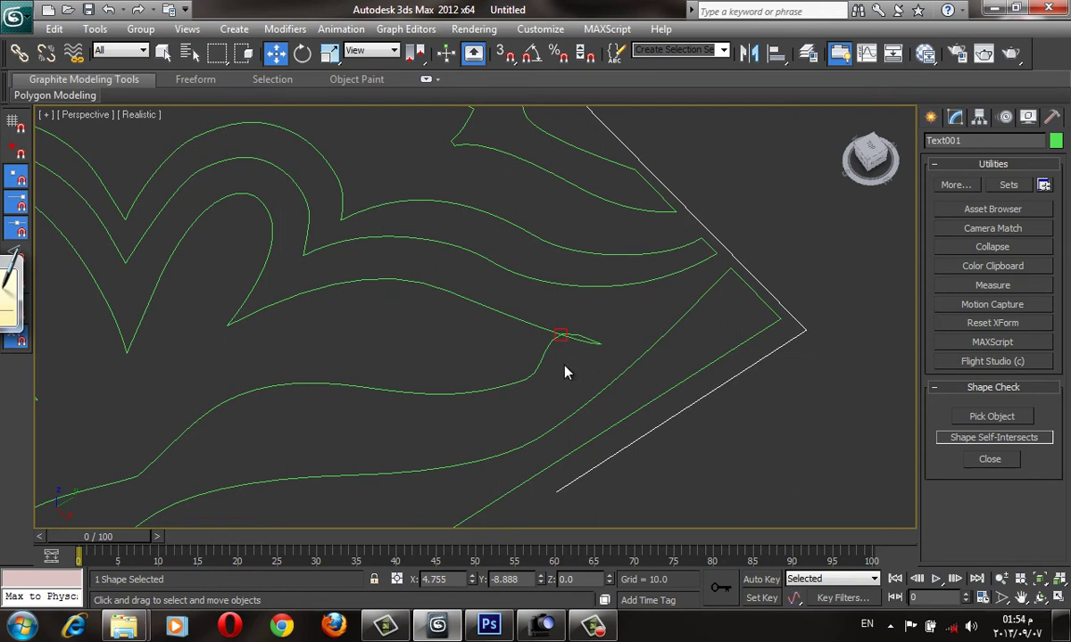
{"action": "left_click", "coordinate": [955, 117]}
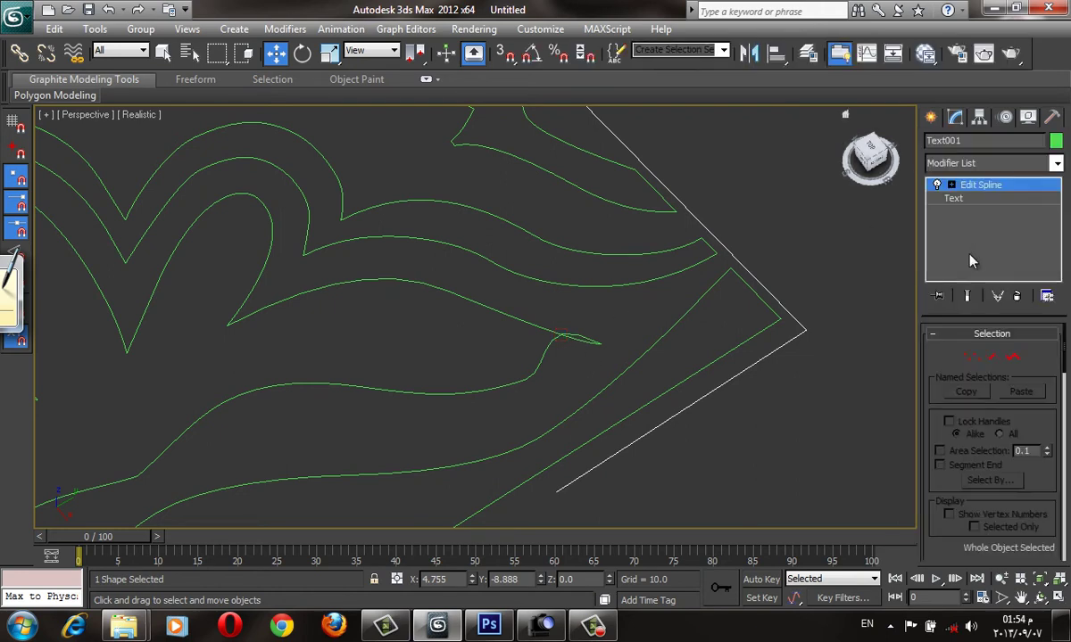
Select the vertex at the self-intersecting tip of the ornamental spline outline.
{"action": "left_click", "coordinate": [972, 357]}
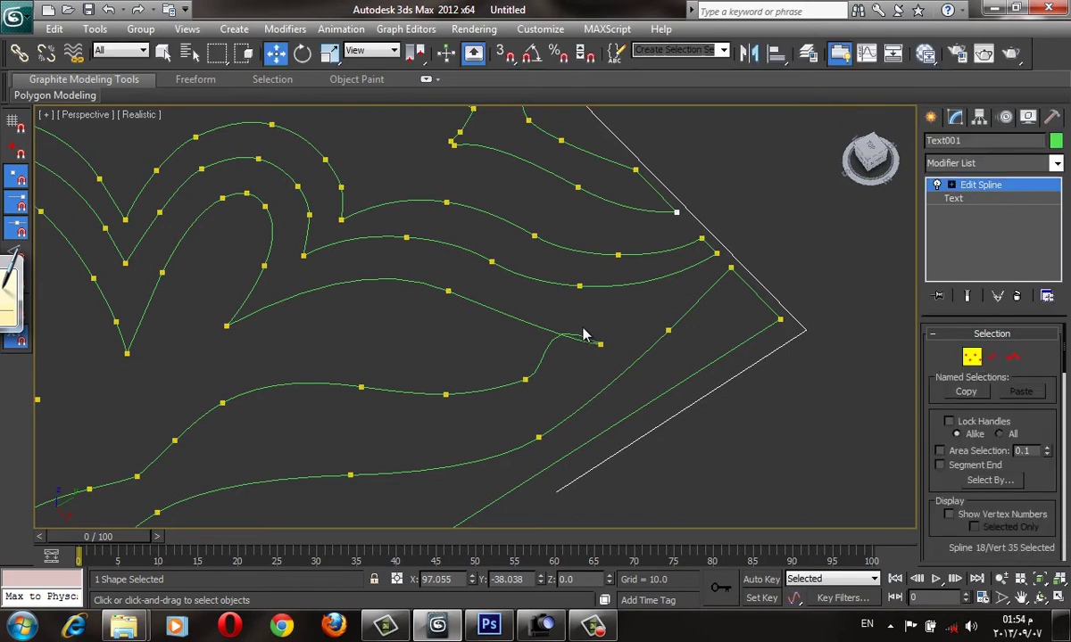
{"action": "left_click", "coordinate": [1011, 358]}
{"action": "left_click", "coordinate": [531, 367]}
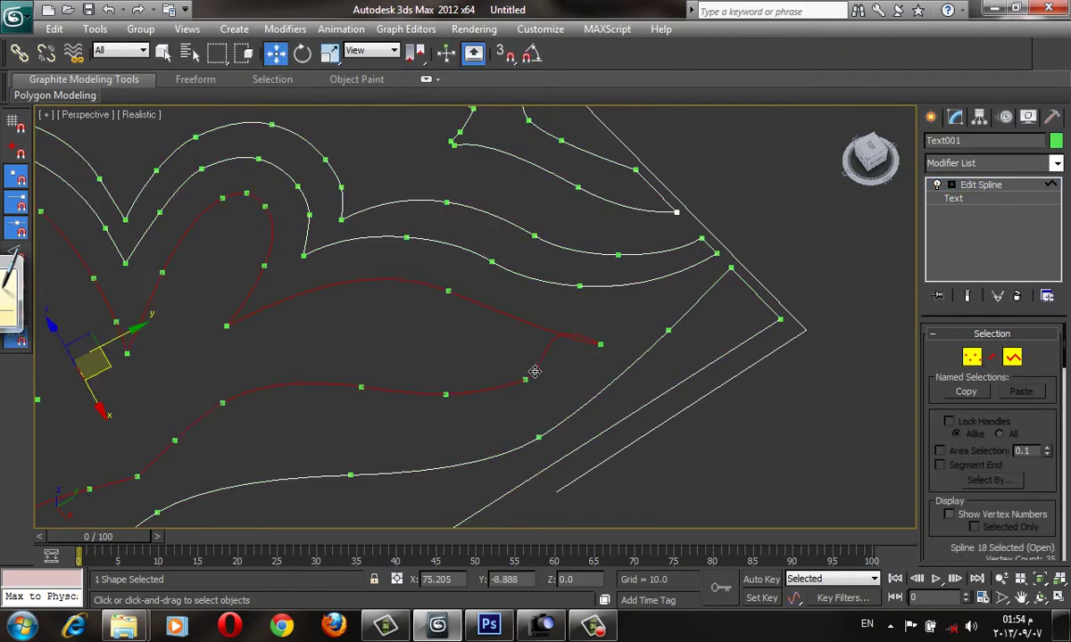
{"action": "left_click", "coordinate": [971, 358]}
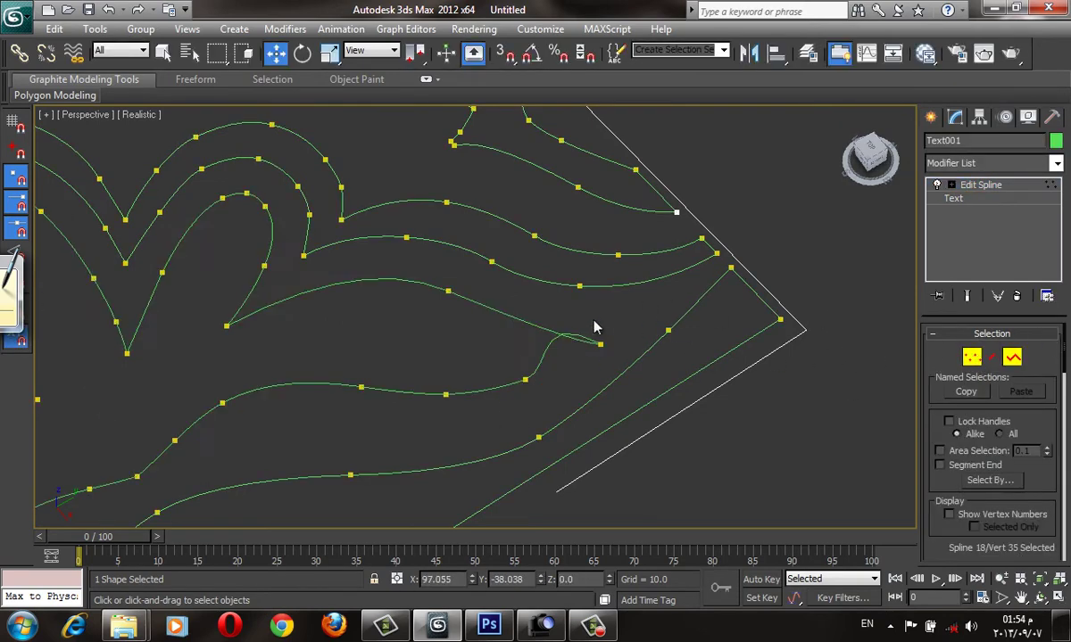
{"action": "left_click", "coordinate": [600, 344]}
{"action": "scroll", "coordinate": [992, 393], "scroll_direction": "down", "scroll_amount": 4}
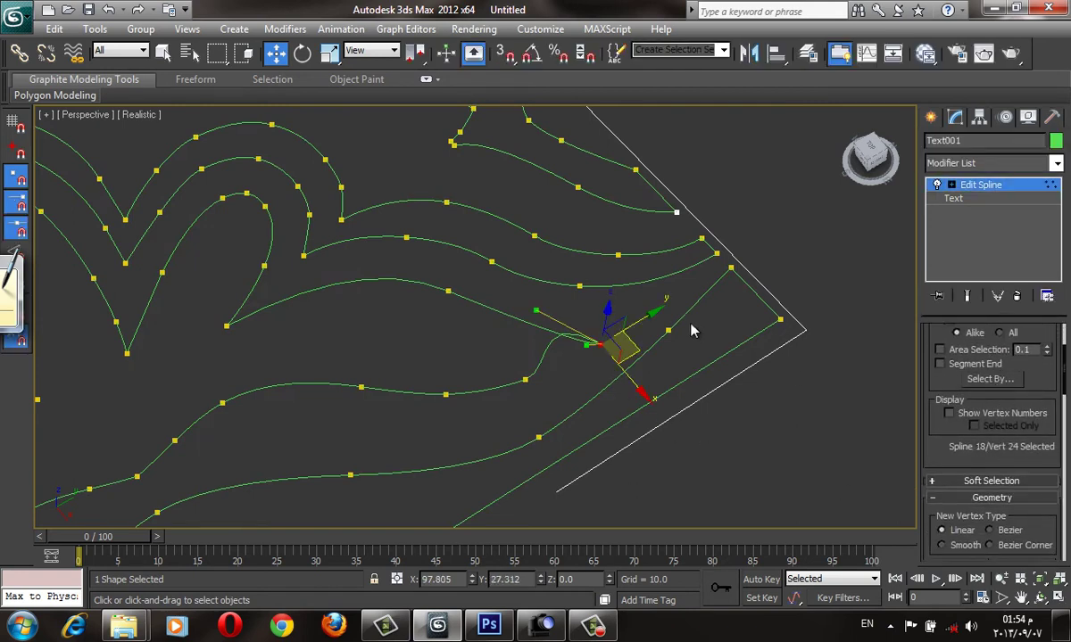
Recheck the outline for self-intersections with Shape Check and fit the whole pattern in view.
{"action": "left_click", "coordinate": [931, 117]}
{"action": "left_click", "coordinate": [1051, 117]}
{"action": "left_click", "coordinate": [992, 417]}
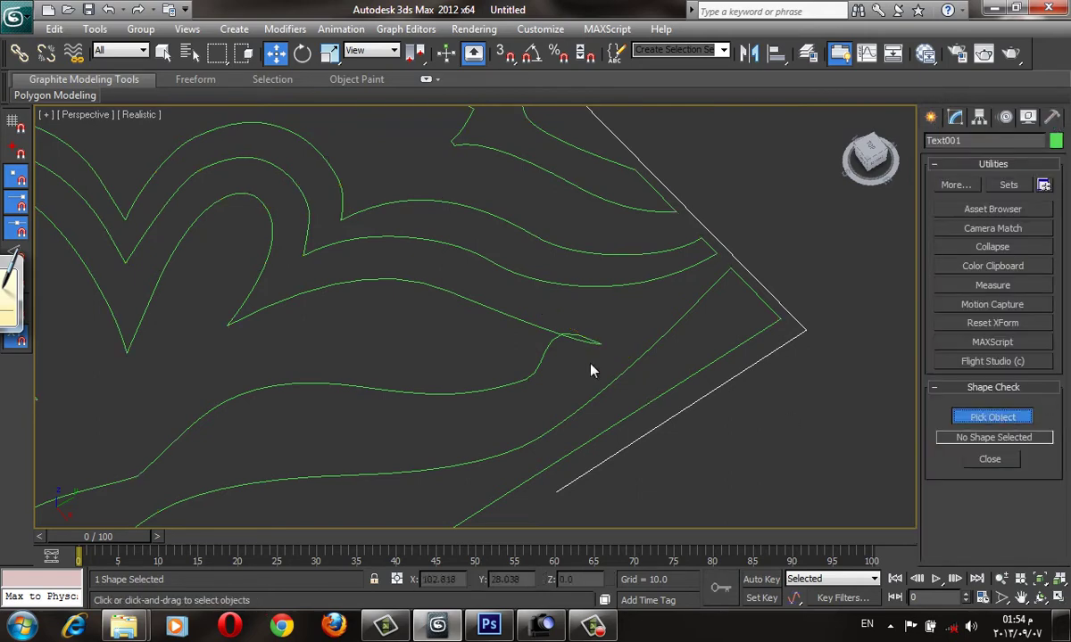
{"action": "left_click", "coordinate": [589, 344]}
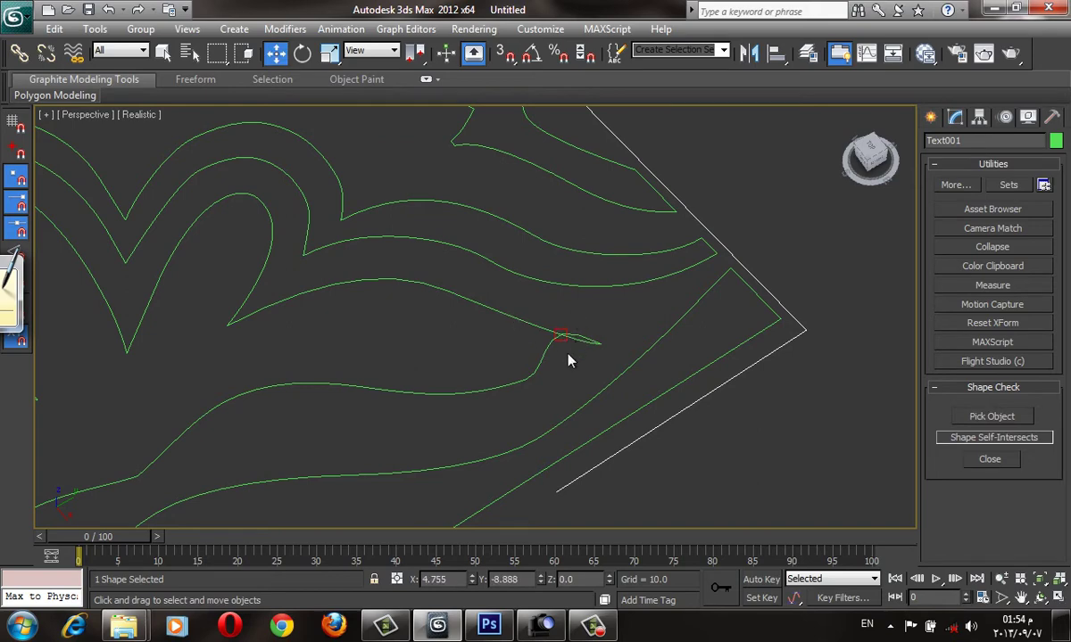
{"action": "middle_click_drag", "start_coordinate": [571, 360], "coordinate": [617, 385]}
{"action": "scroll", "coordinate": [617, 384], "scroll_direction": "down", "scroll_amount": 3}
{"action": "scroll", "coordinate": [253, 431], "scroll_direction": "down", "scroll_amount": 5}
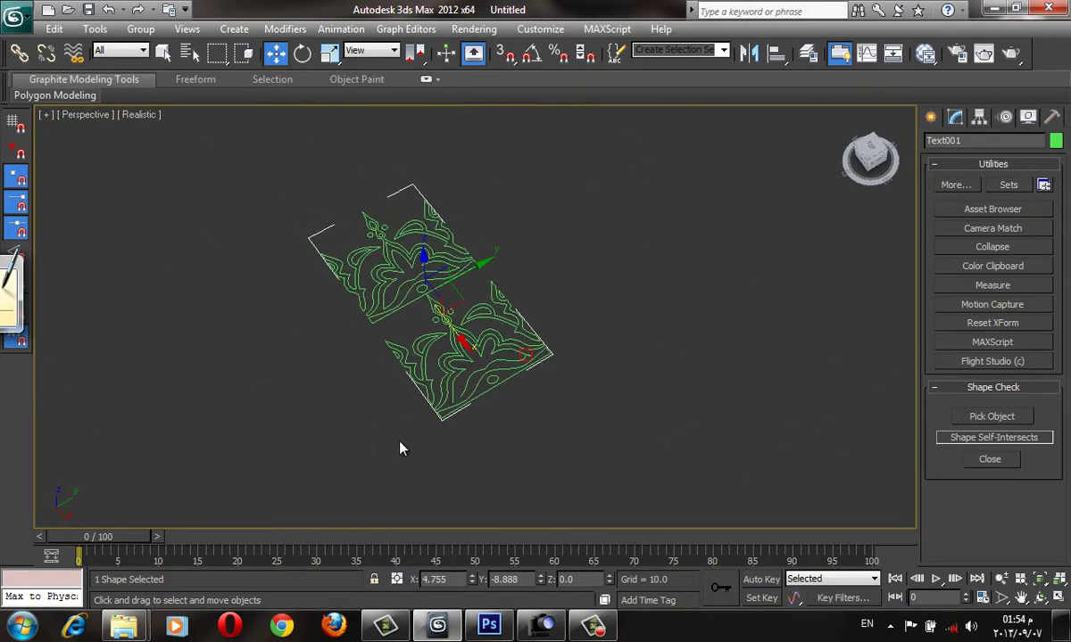
{"action": "key", "text": "z"}
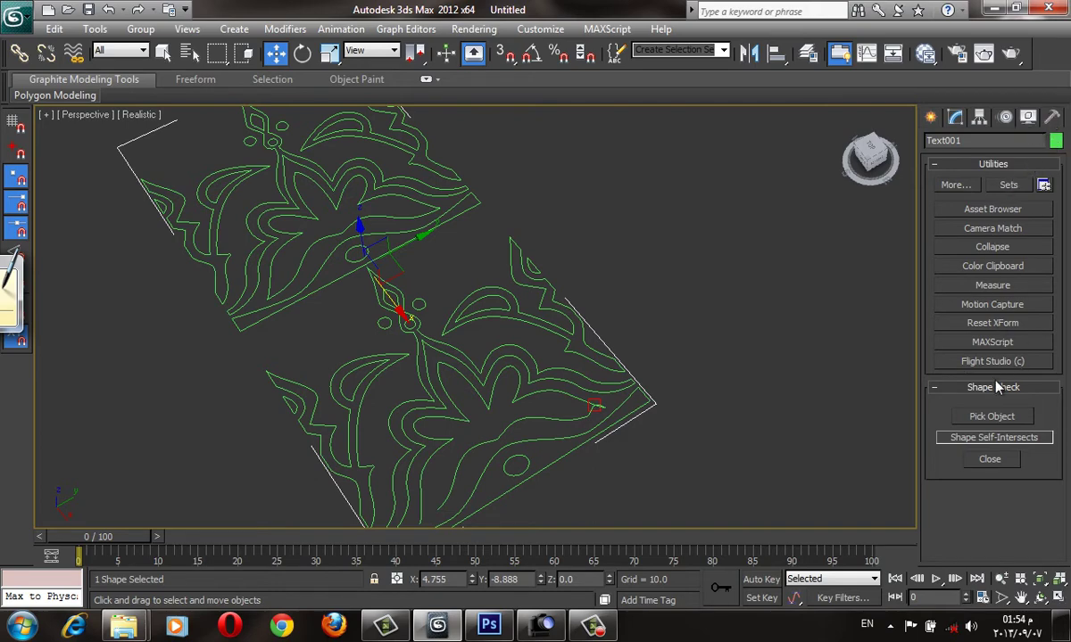
Apply an Extrude modifier to turn the spline pattern into solid tiles.
{"action": "left_click", "coordinate": [954, 184]}
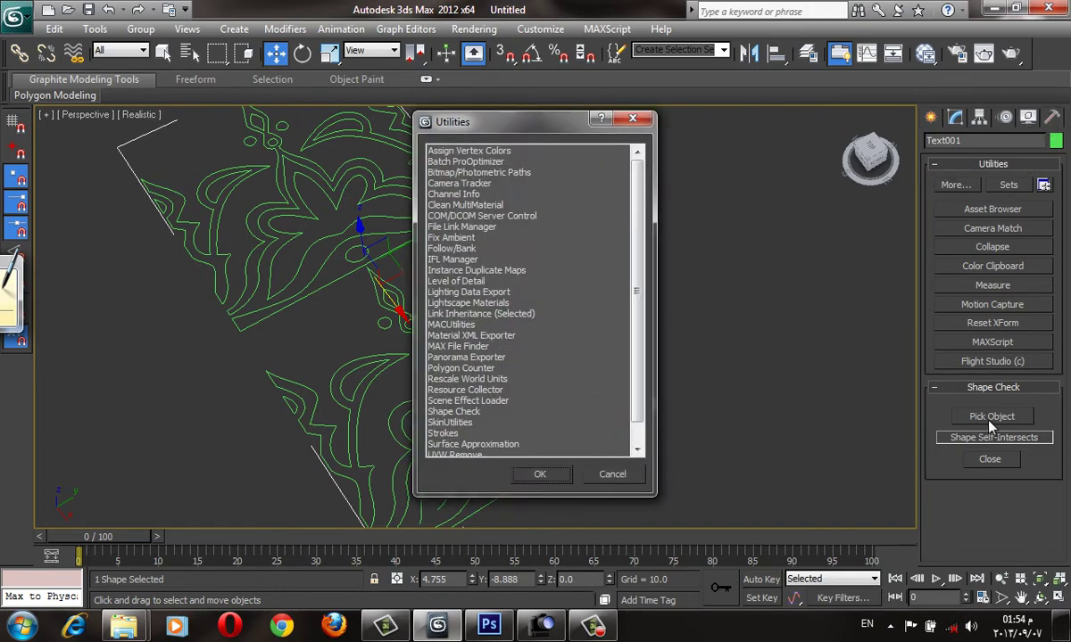
{"action": "key", "text": "Escape"}
{"action": "left_click", "coordinate": [955, 118]}
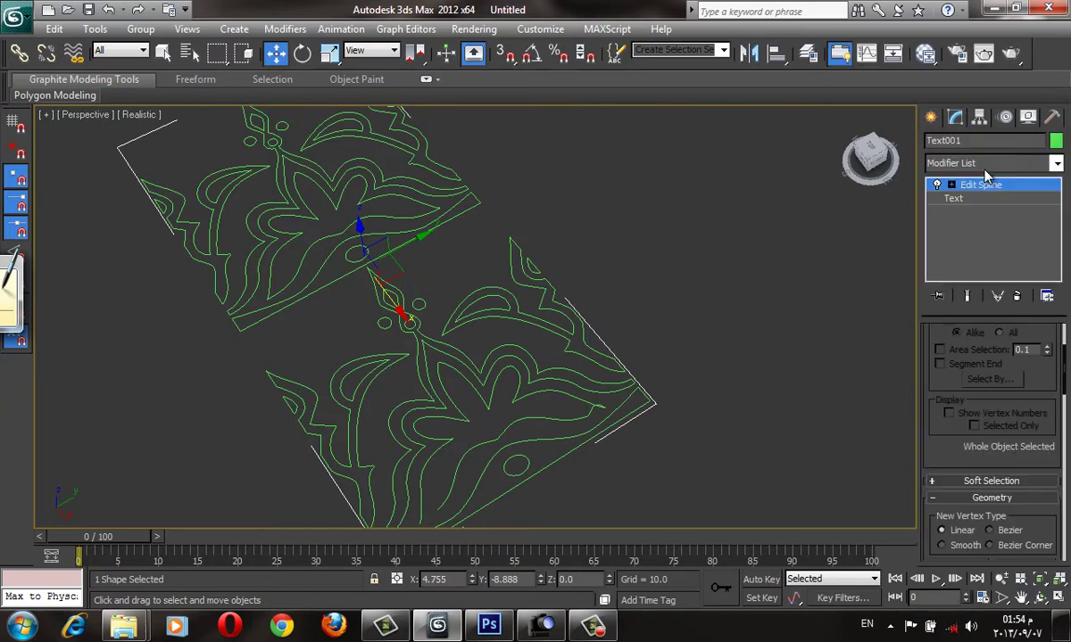
{"action": "left_click", "coordinate": [986, 162]}
{"action": "type", "text": "ex"}
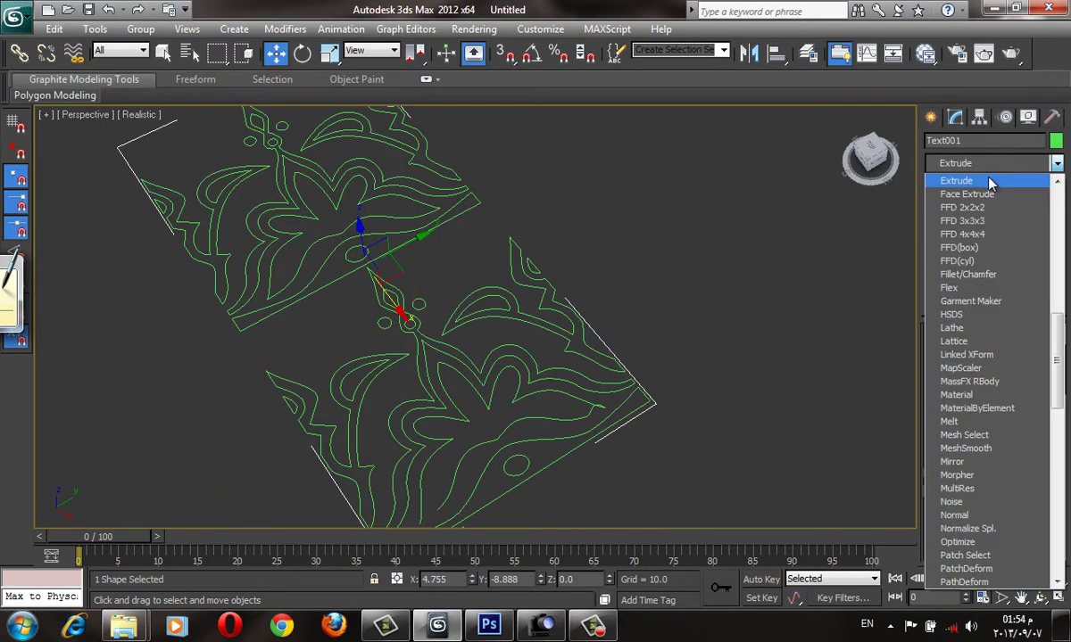
{"action": "left_click", "coordinate": [985, 178]}
Shape-check the extruded pattern, then delete it so the scene is empty.
{"action": "left_click", "coordinate": [1052, 117]}
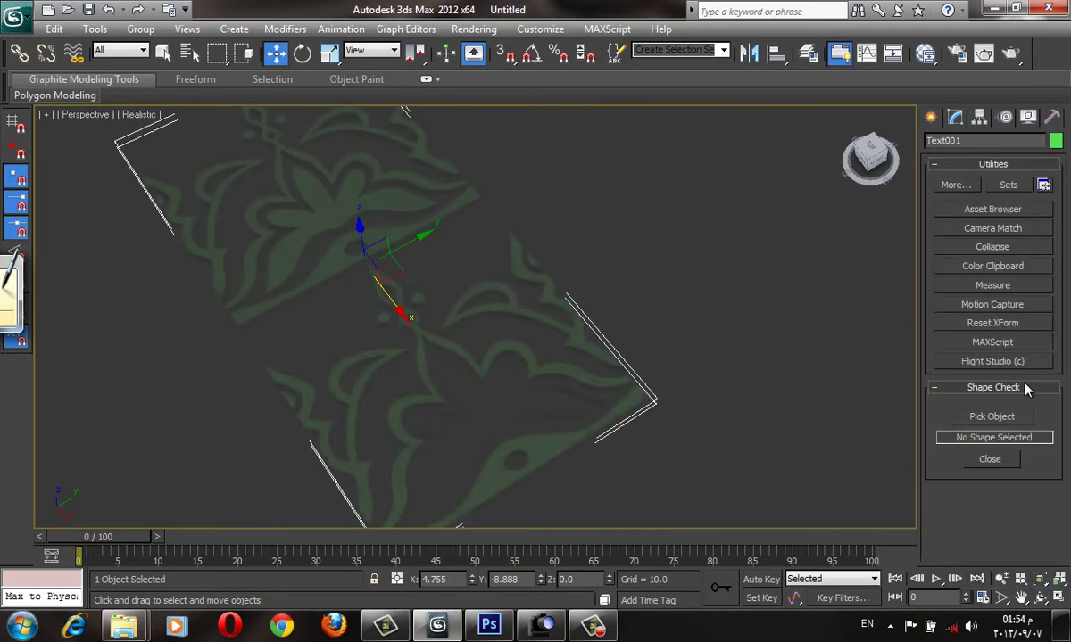
{"action": "left_click", "coordinate": [992, 416]}
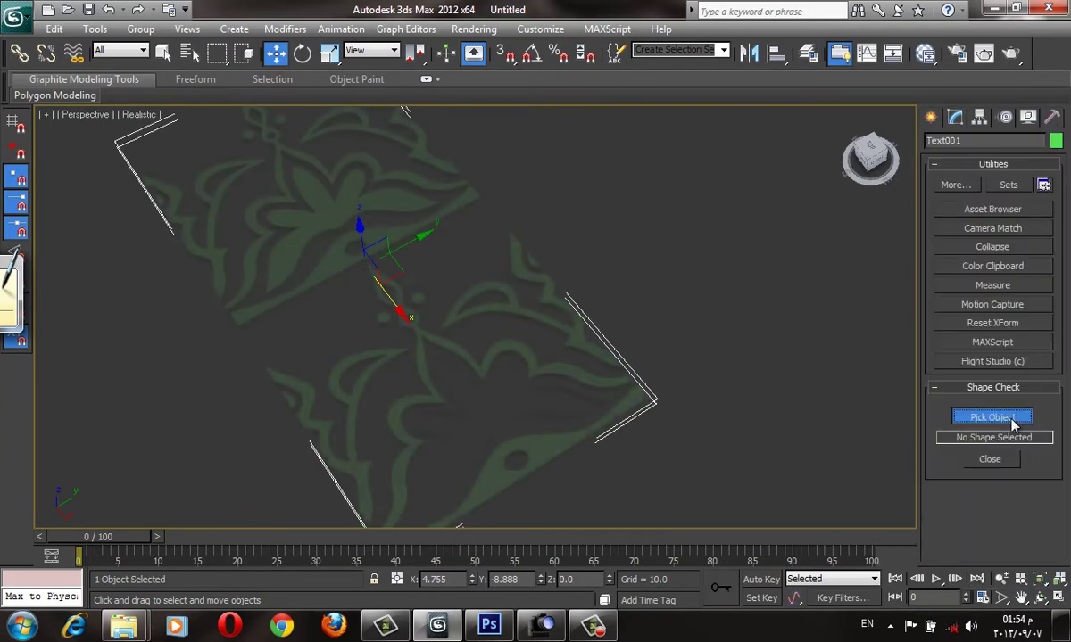
{"action": "left_click", "coordinate": [554, 328]}
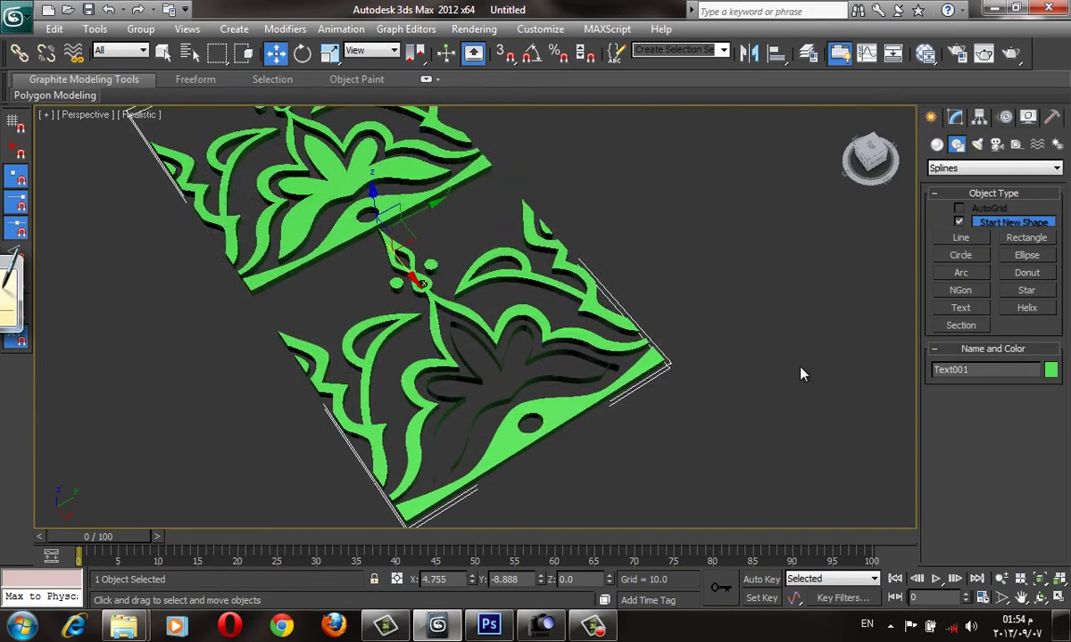
{"action": "scroll", "coordinate": [800, 377], "scroll_direction": "down", "scroll_amount": 4}
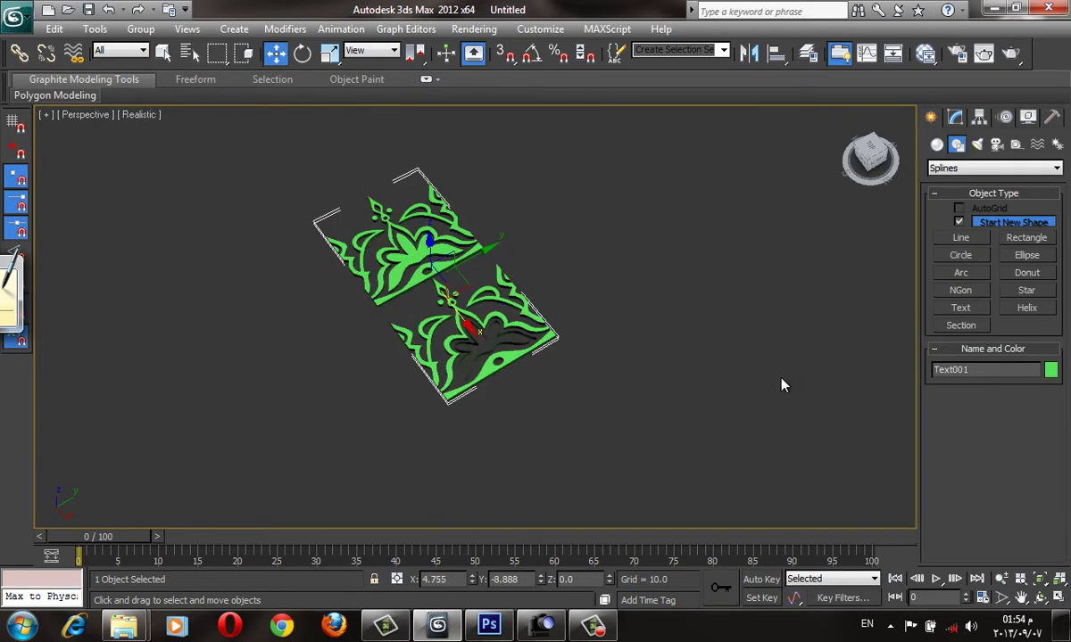
{"action": "scroll", "coordinate": [772, 368], "scroll_direction": "down", "scroll_amount": 1}
{"action": "scroll", "coordinate": [760, 368], "scroll_direction": "down", "scroll_amount": 2}
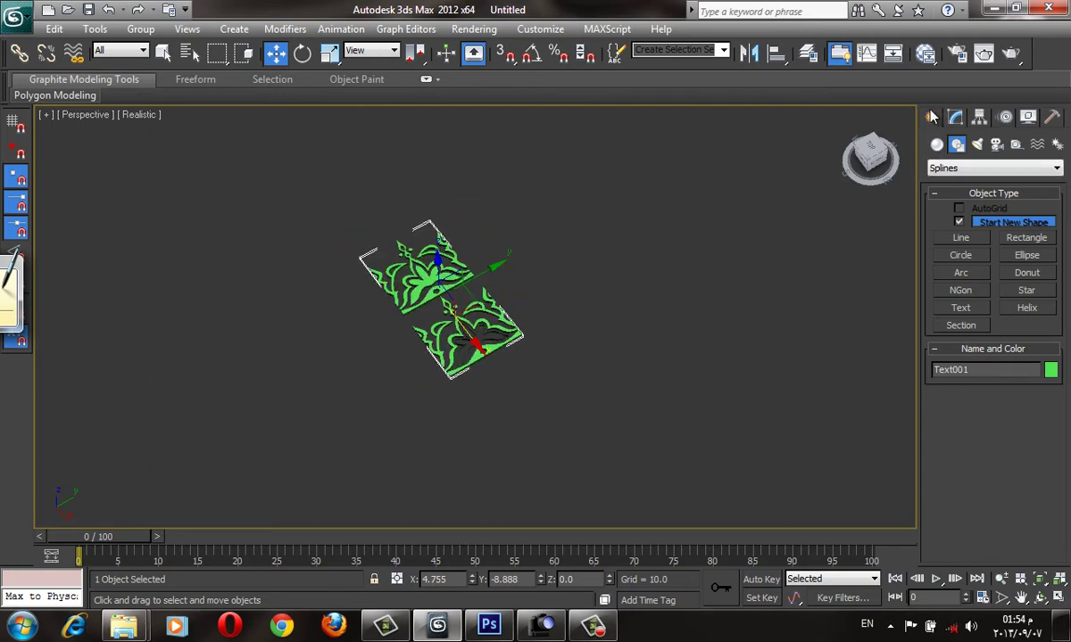
{"action": "key", "text": "Delete"}
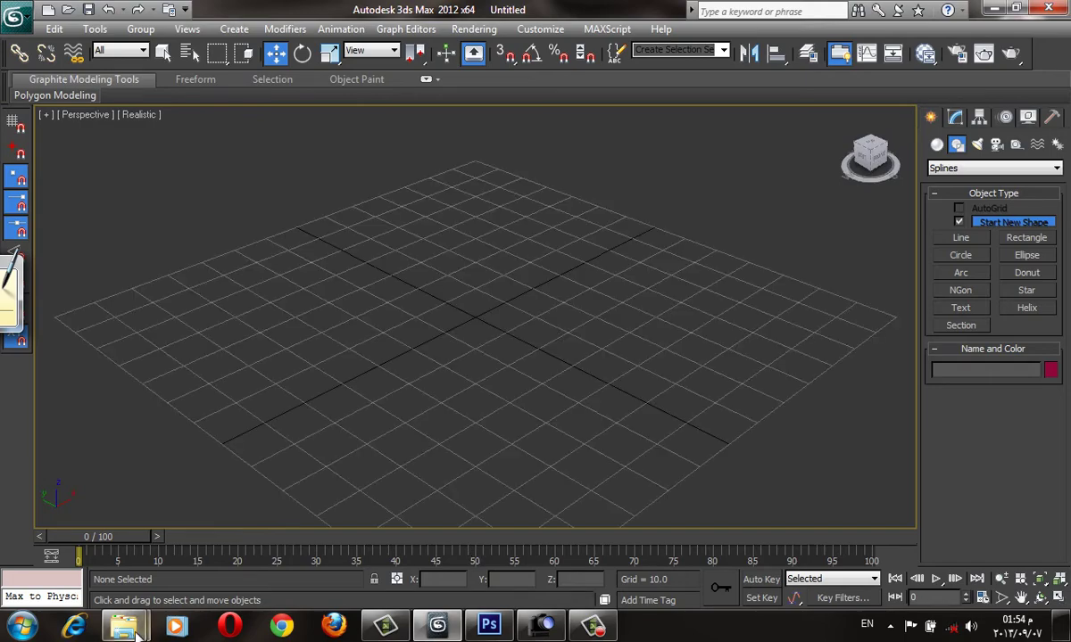
{"action": "mouse_move", "coordinate": [124, 626]}
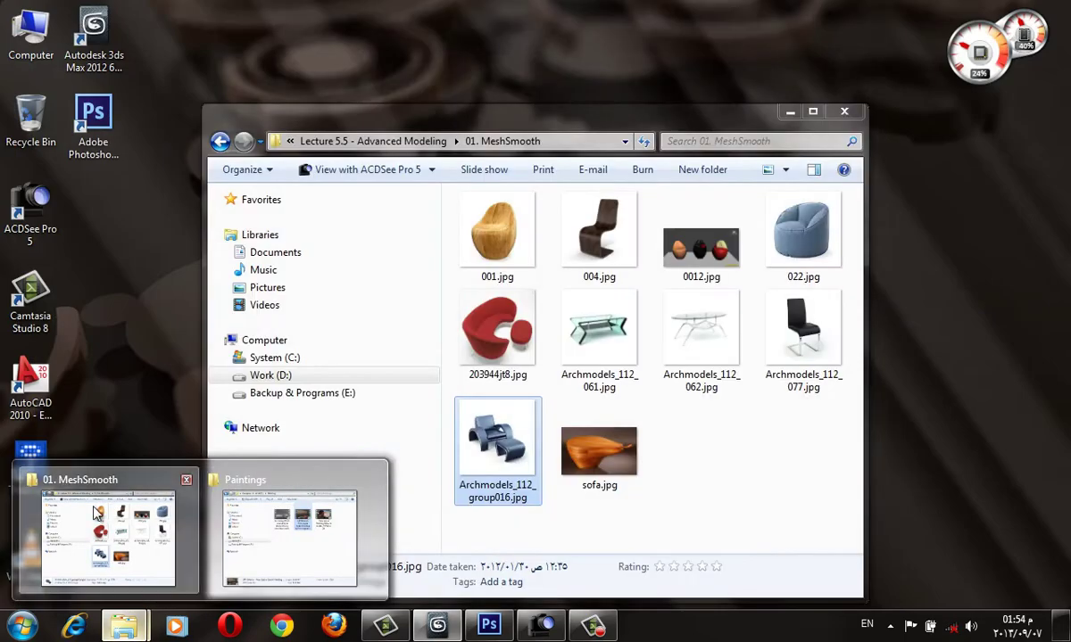
Go up to the Lecture 5.5 folder in Explorer and open the 02. Scripts folder.
{"action": "left_click", "coordinate": [96, 513]}
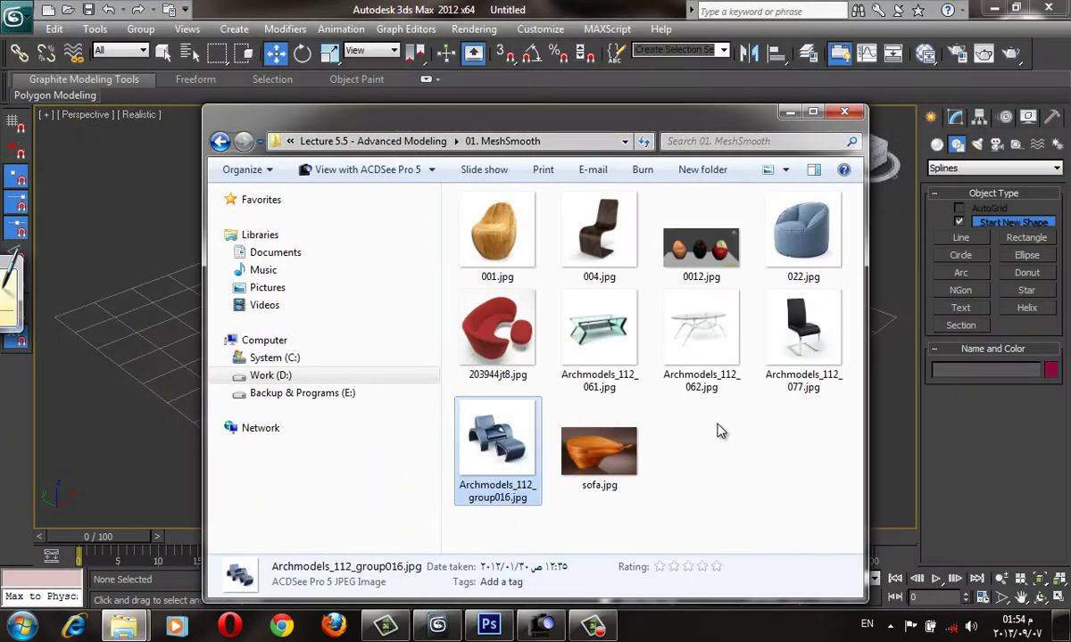
{"action": "key", "text": "BackSpace"}
{"action": "left_click", "coordinate": [598, 493]}
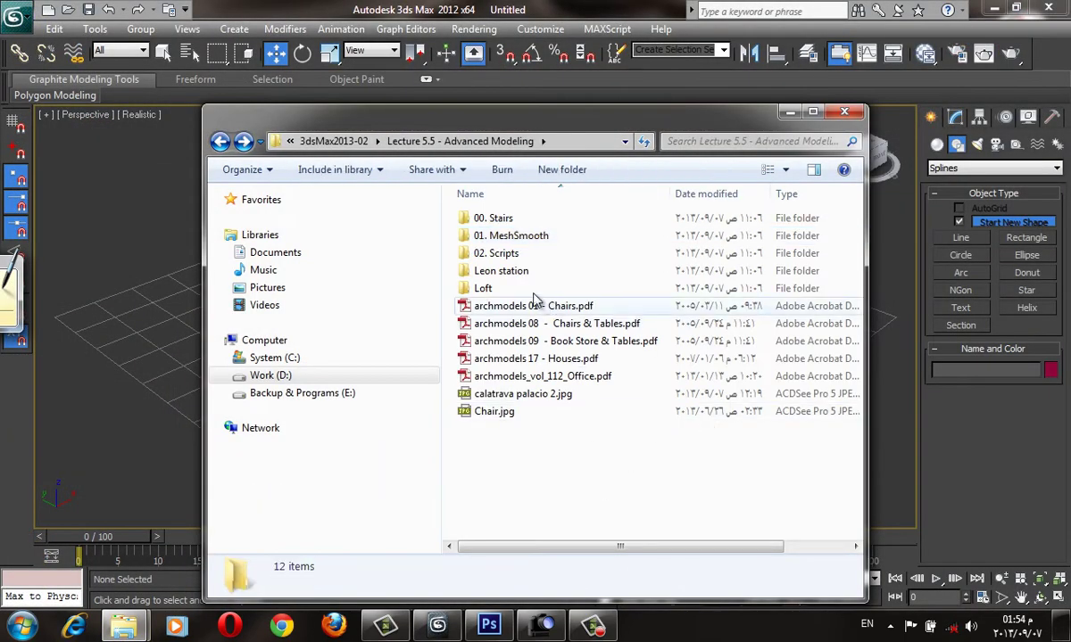
{"action": "mouse_move", "coordinate": [496, 253]}
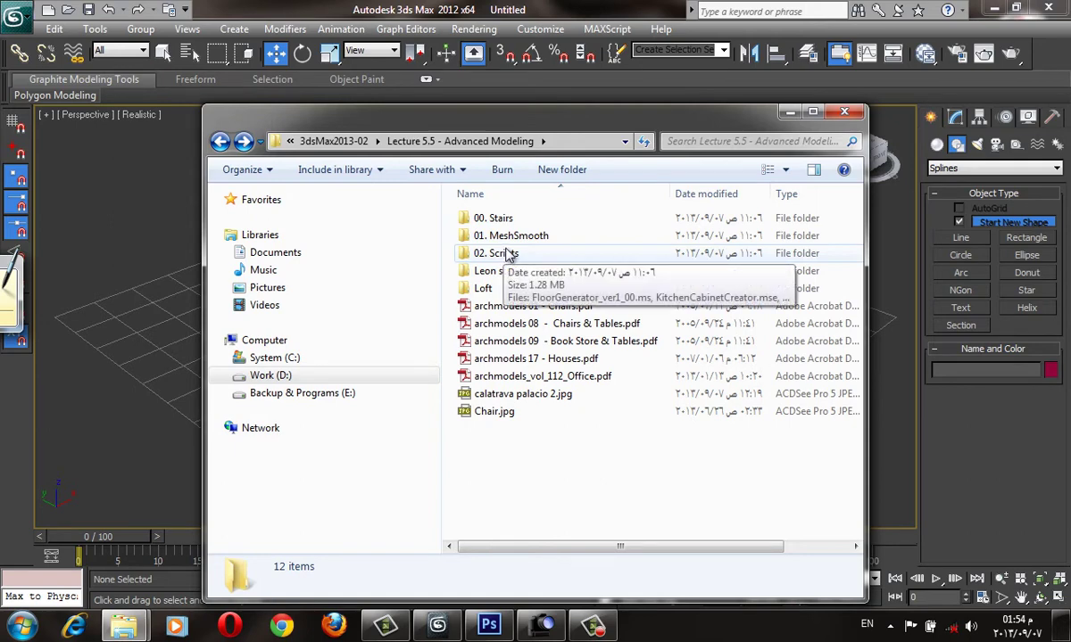
{"action": "left_click_drag", "start_coordinate": [521, 108], "coordinate": [655, 117]}
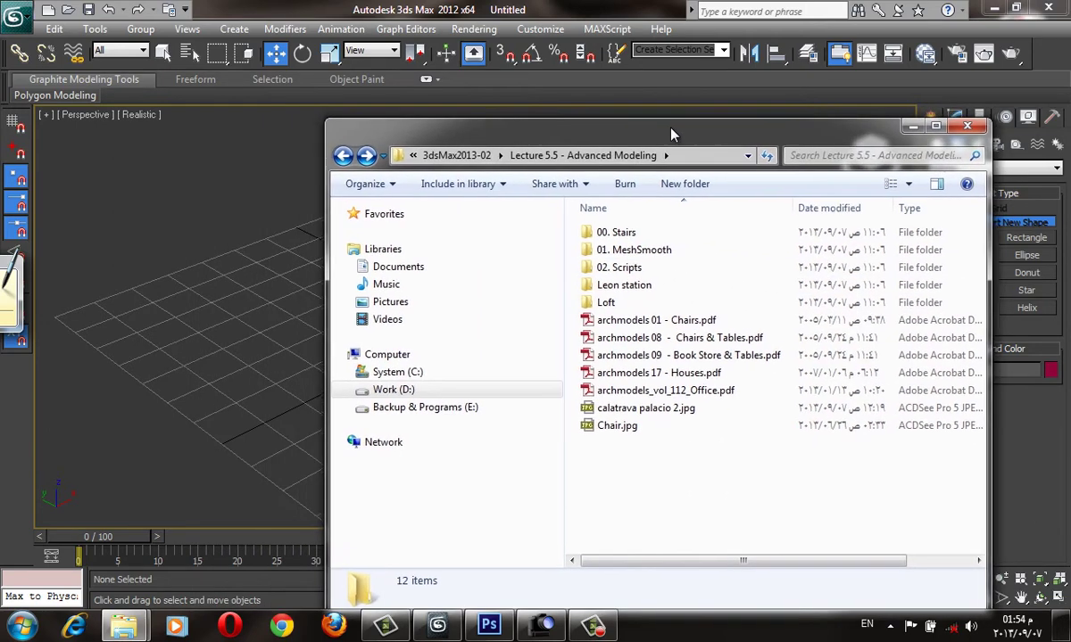
{"action": "double_click", "coordinate": [616, 262]}
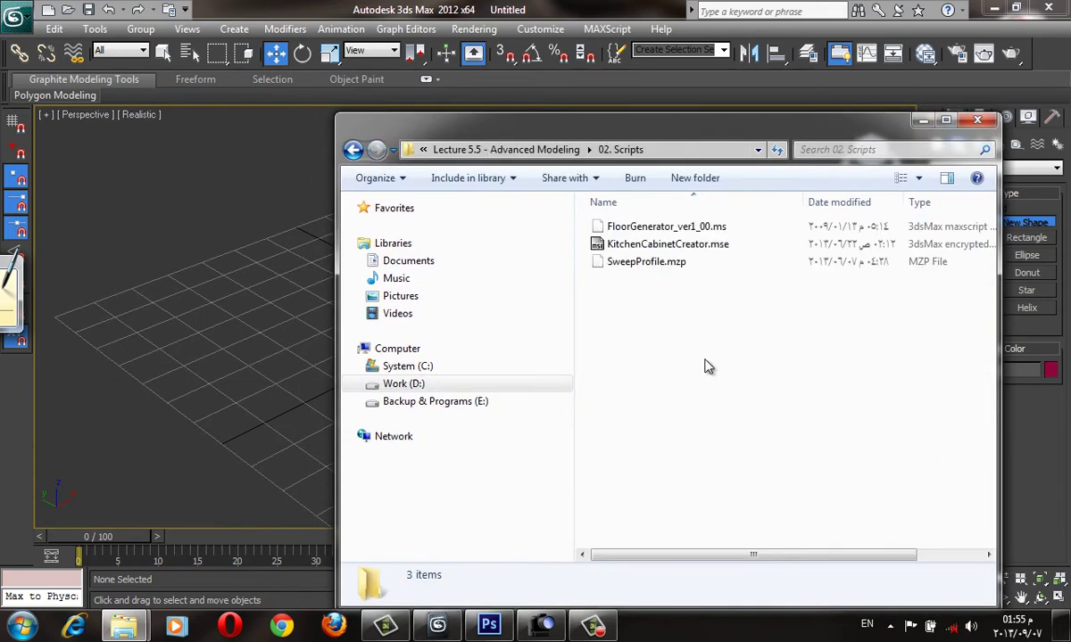
Drag SweepProfile.mzp into the 3ds Max viewport to install it.
{"action": "left_click", "coordinate": [625, 261]}
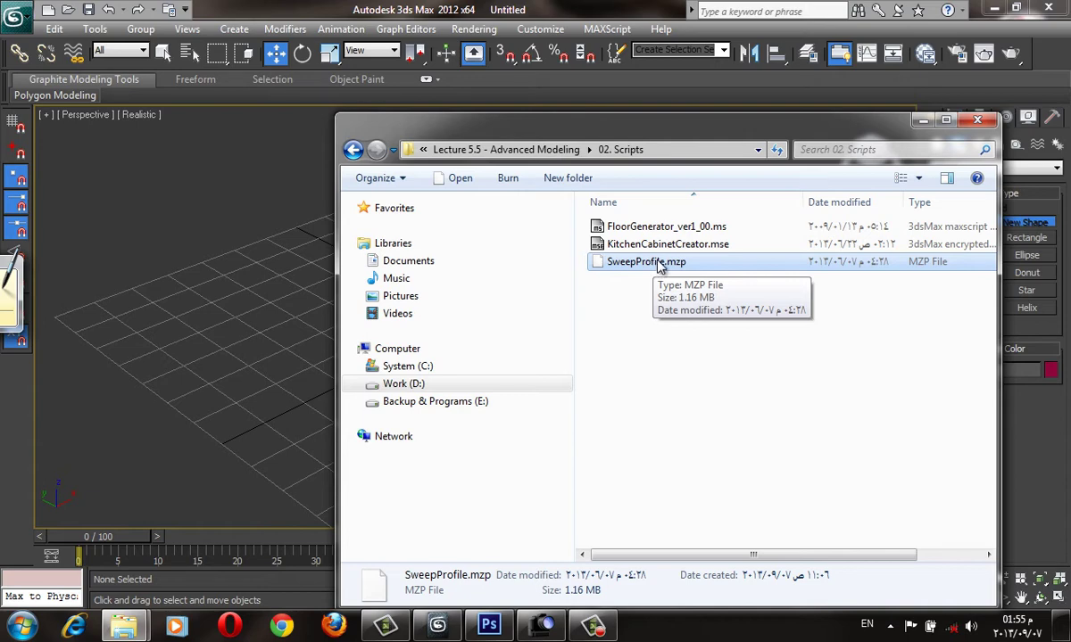
{"action": "left_click_drag", "start_coordinate": [661, 261], "coordinate": [189, 205]}
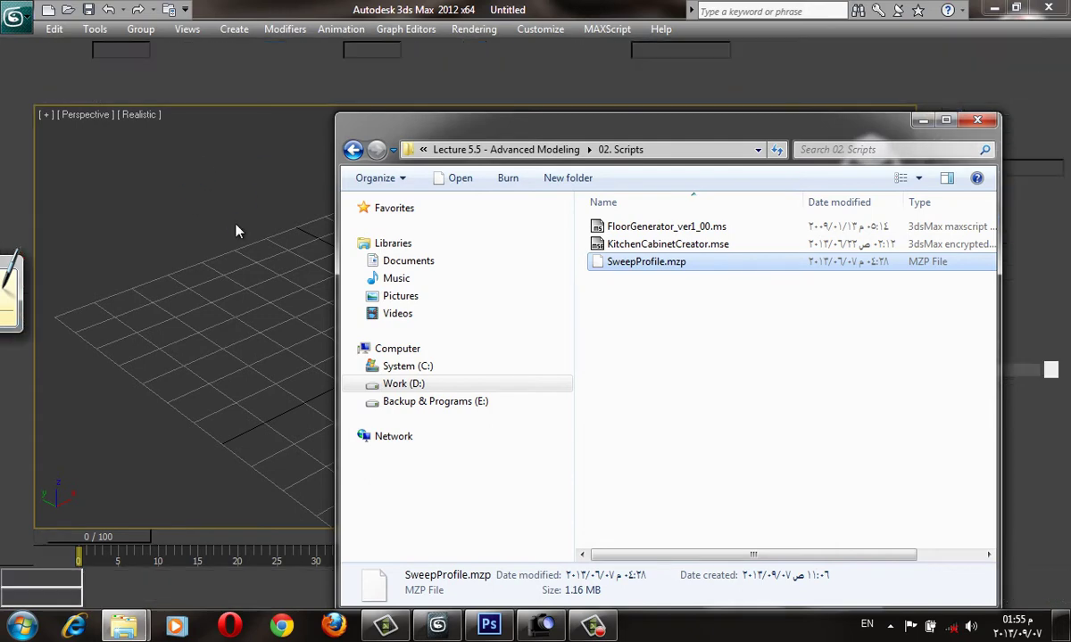
{"action": "left_click", "coordinate": [923, 119]}
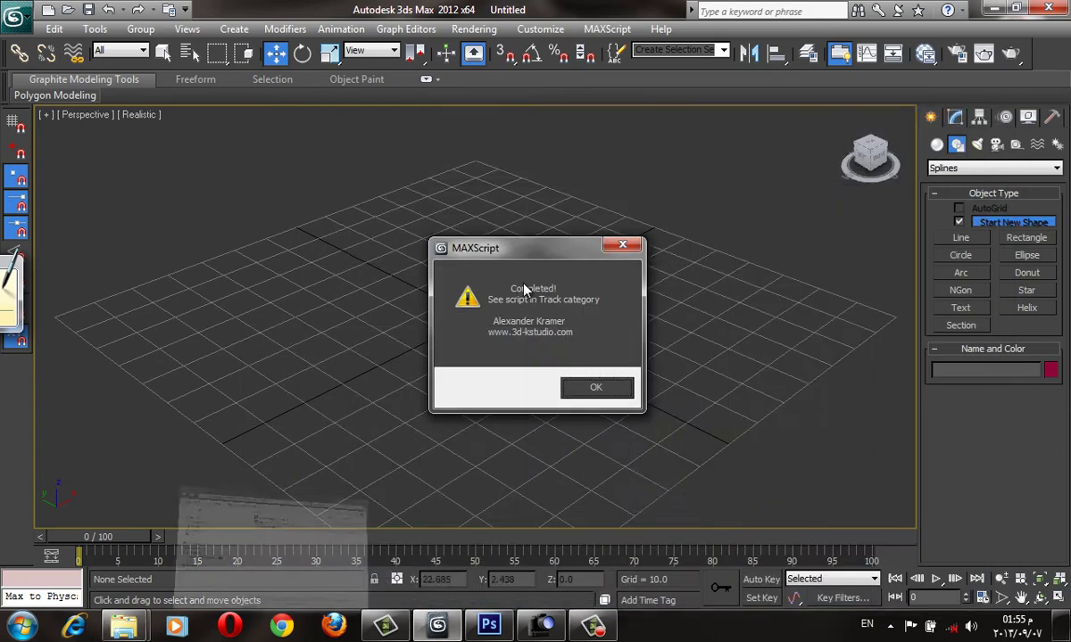
Find the Sweep Profile action in Customize User Interface and drag it onto the left toolbar.
{"action": "left_click", "coordinate": [580, 389]}
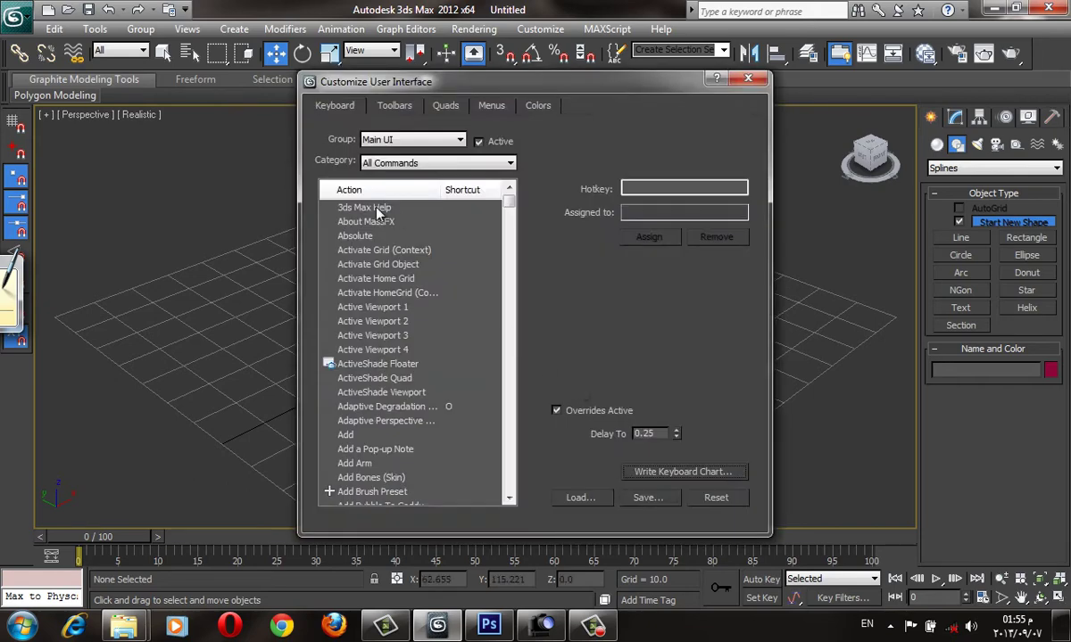
{"action": "left_click", "coordinate": [406, 278]}
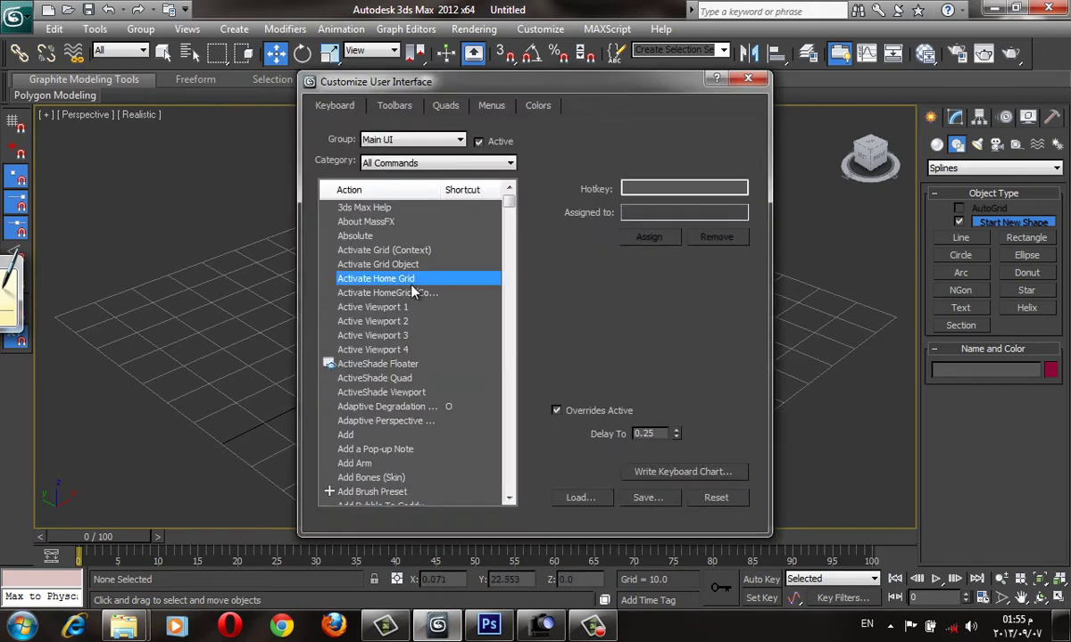
{"action": "type", "text": "sw"}
{"action": "left_click", "coordinate": [366, 222]}
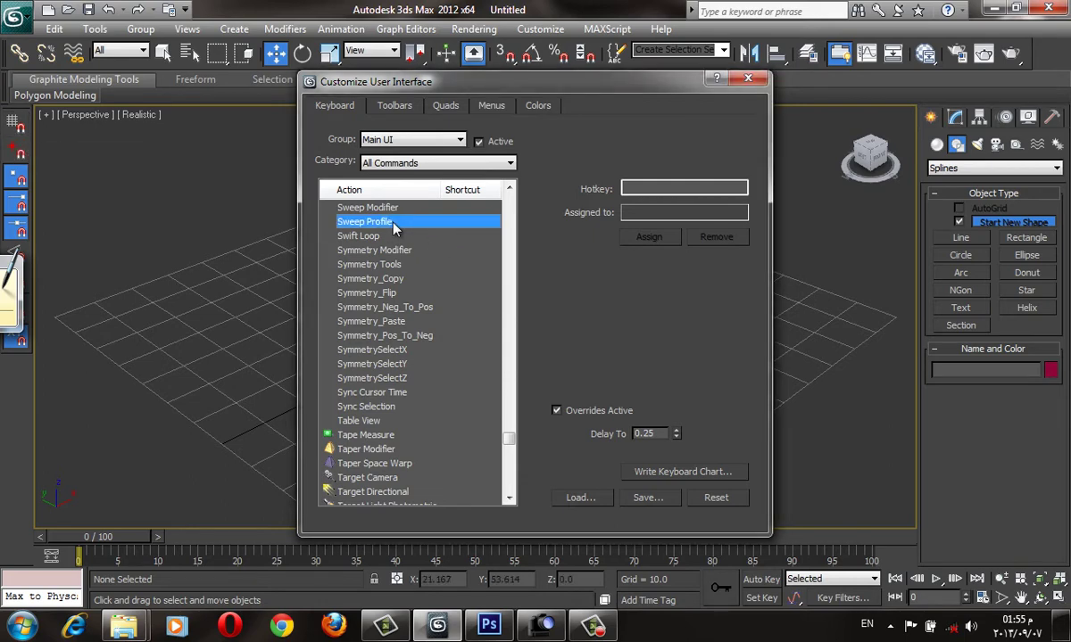
{"action": "left_click", "coordinate": [401, 118]}
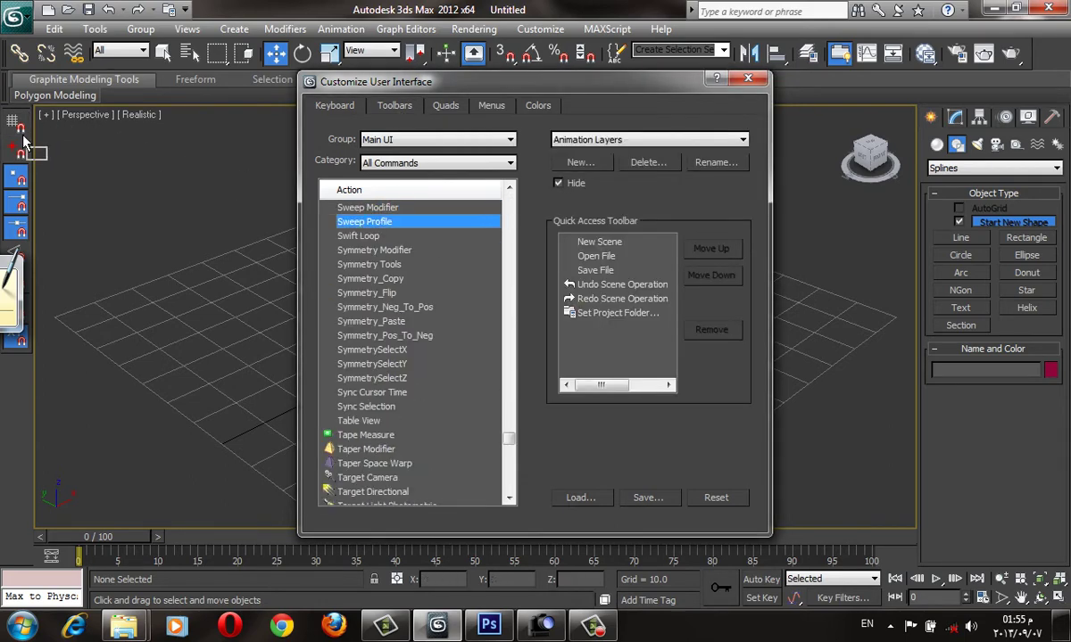
{"action": "left_click_drag", "start_coordinate": [21, 125], "coordinate": [18, 131]}
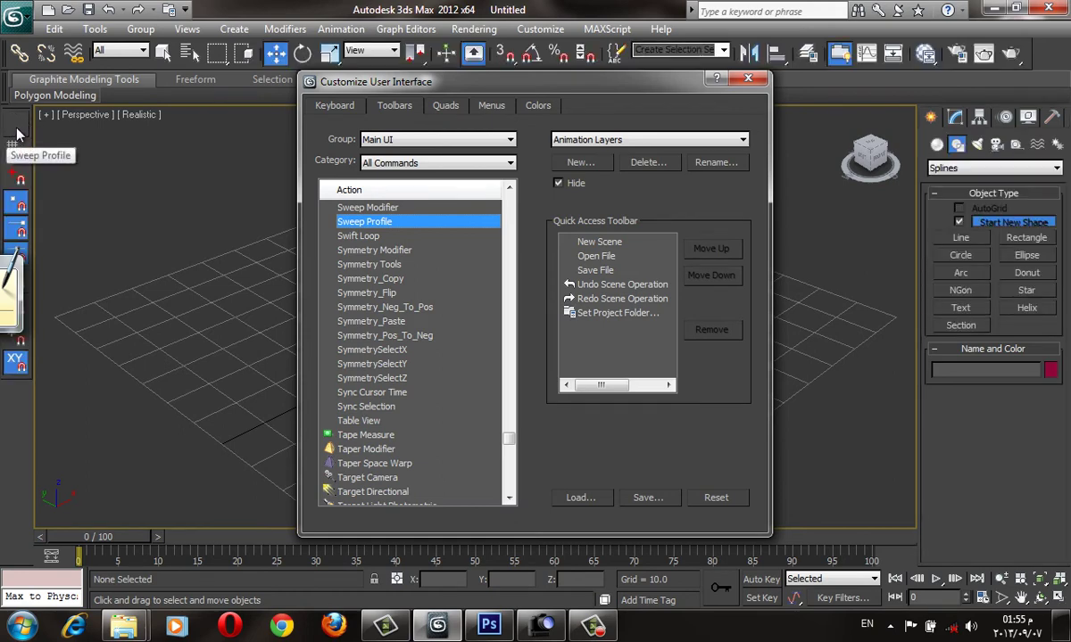
Draw a circle spline at the centre of the grid.
{"action": "left_click", "coordinate": [747, 79]}
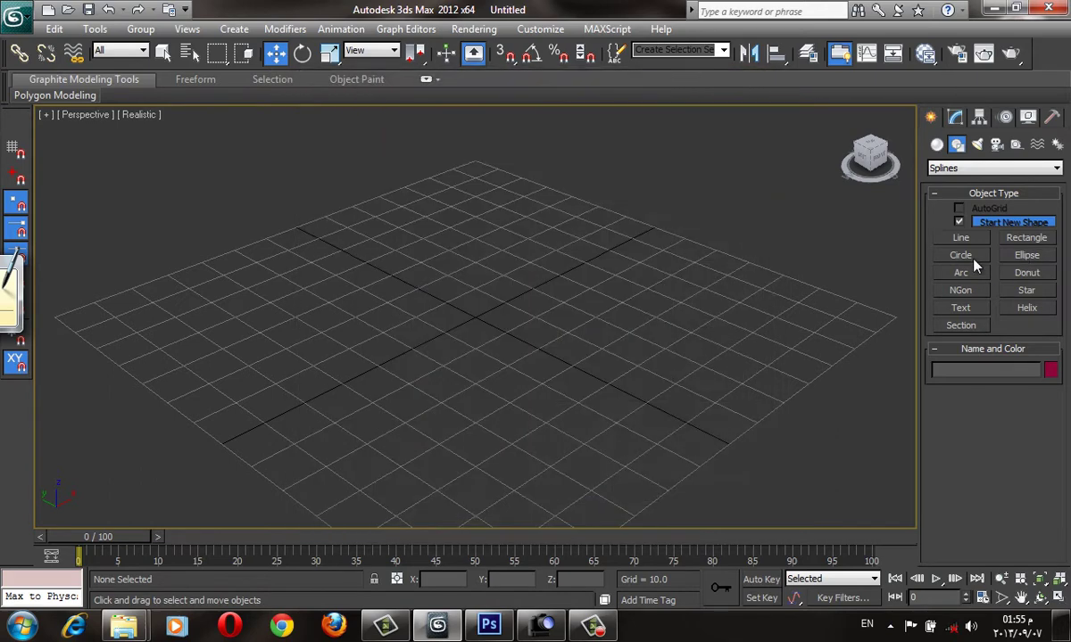
{"action": "left_click", "coordinate": [960, 255]}
{"action": "left_click_drag", "start_coordinate": [456, 308], "coordinate": [480, 366]}
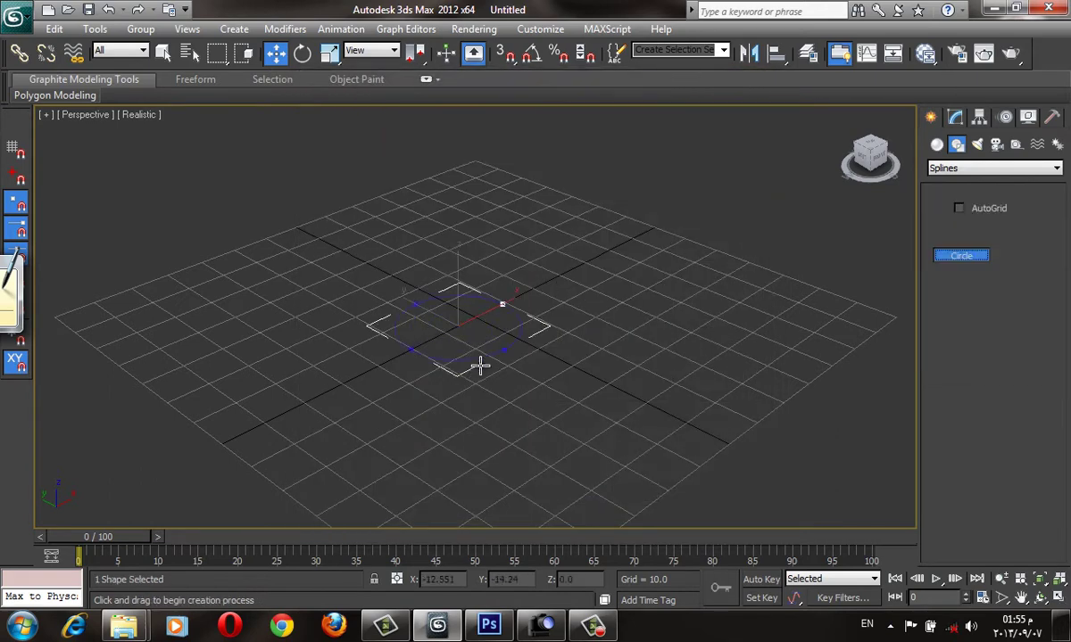
{"action": "right_click", "coordinate": [258, 215]}
Launch Sweep Profile and sweep molding profile 07 along the circle.
{"action": "left_click", "coordinate": [19, 128]}
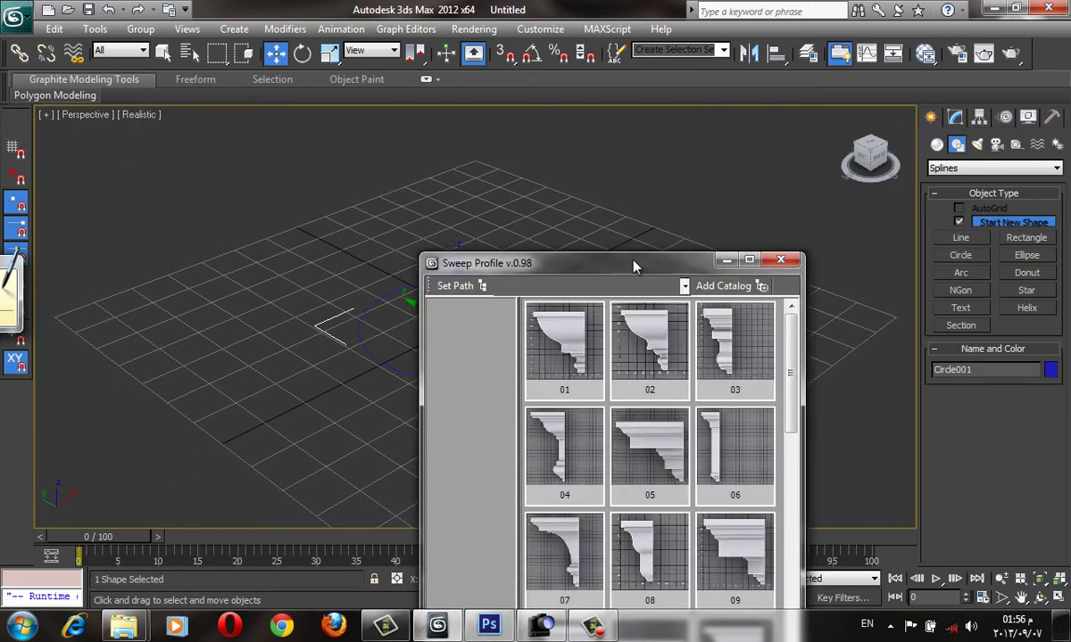
{"action": "mouse_move", "coordinate": [602, 261]}
{"action": "left_mouse_down"}
{"action": "mouse_move", "coordinate": [730, 82]}
{"action": "mouse_move", "coordinate": [735, 54]}
{"action": "left_mouse_up"}
{"action": "scroll", "coordinate": [411, 227], "scroll_direction": "up", "scroll_amount": 3}
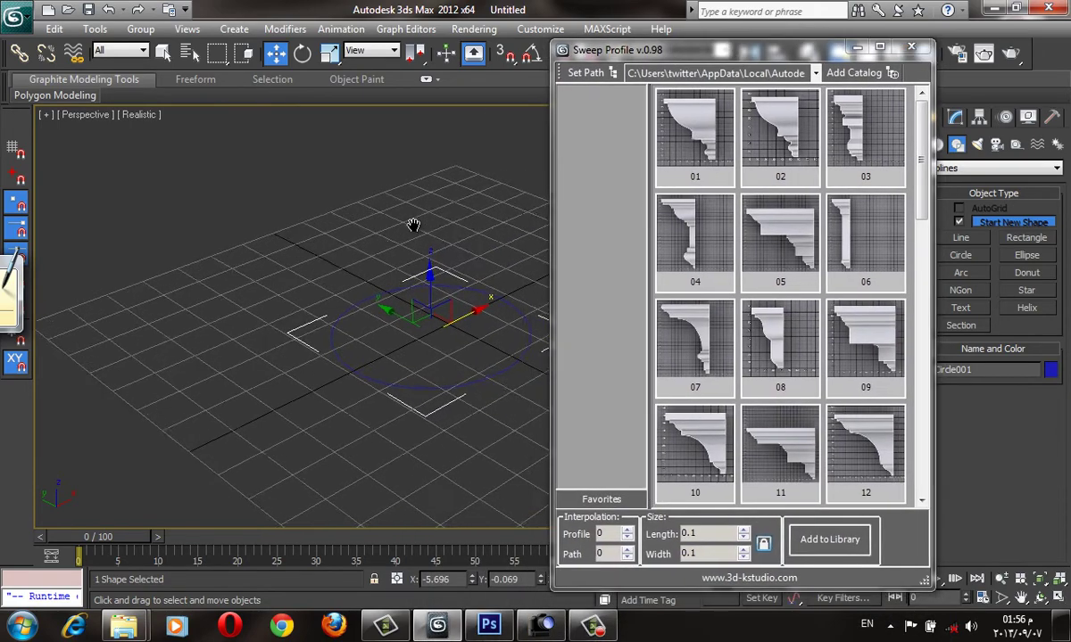
{"action": "middle_click_drag", "start_coordinate": [394, 270], "coordinate": [397, 209]}
{"action": "double_click", "coordinate": [707, 352]}
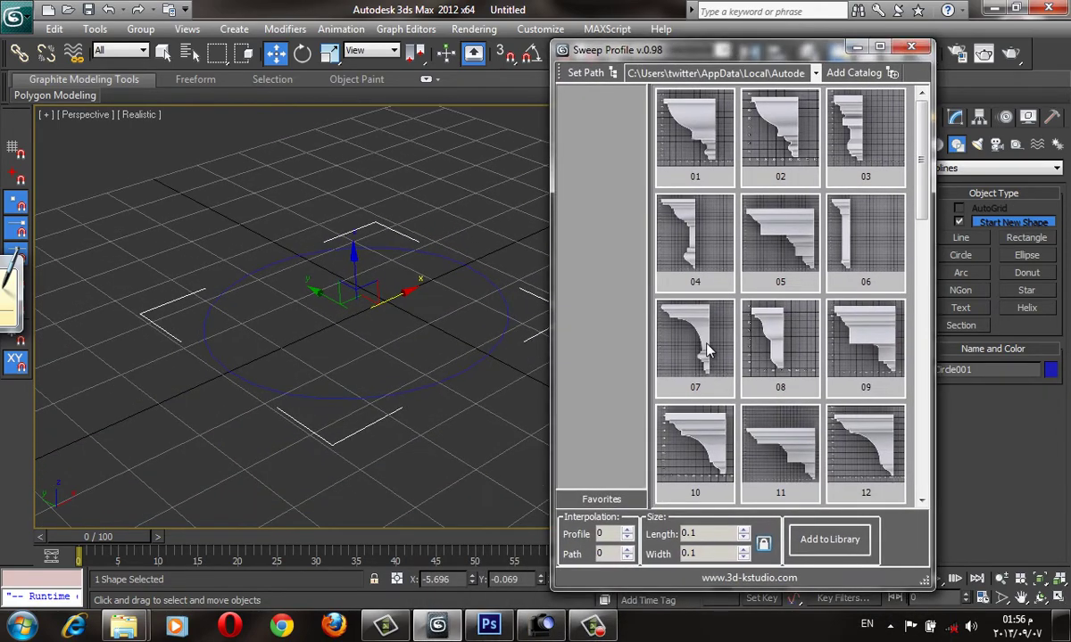
{"action": "scroll", "coordinate": [397, 411], "scroll_direction": "up", "scroll_amount": 3}
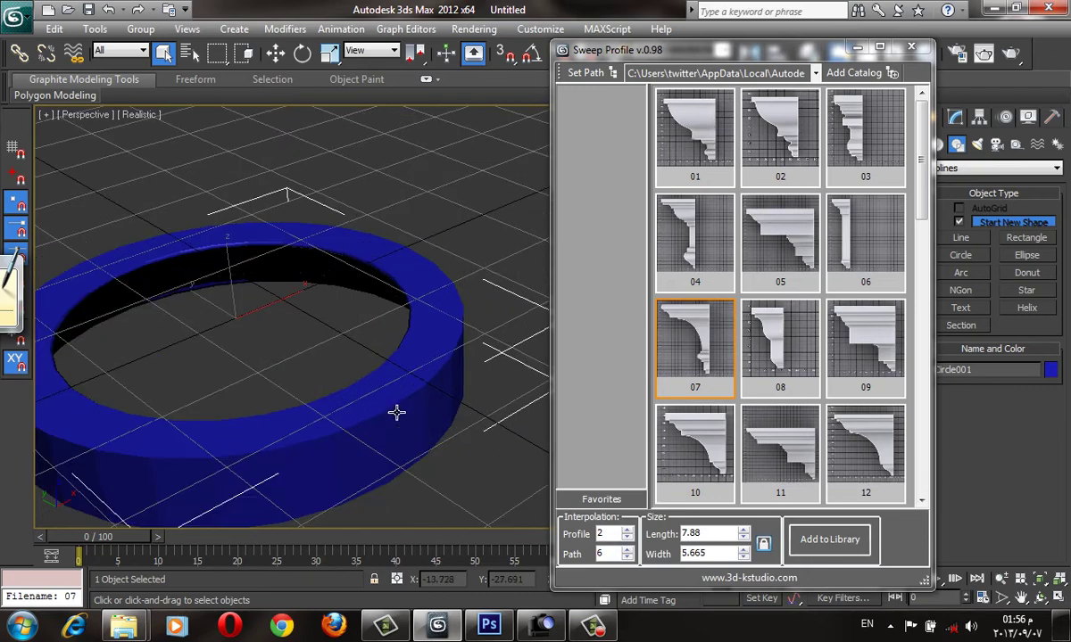
{"action": "mouse_move", "coordinate": [397, 411]}
{"action": "middle_mouse_down", "text": "alt"}
{"action": "mouse_move", "coordinate": [416, 303]}
{"action": "mouse_move", "coordinate": [444, 275]}
{"action": "middle_mouse_up", "text": "alt"}
{"action": "key", "text": "F4"}
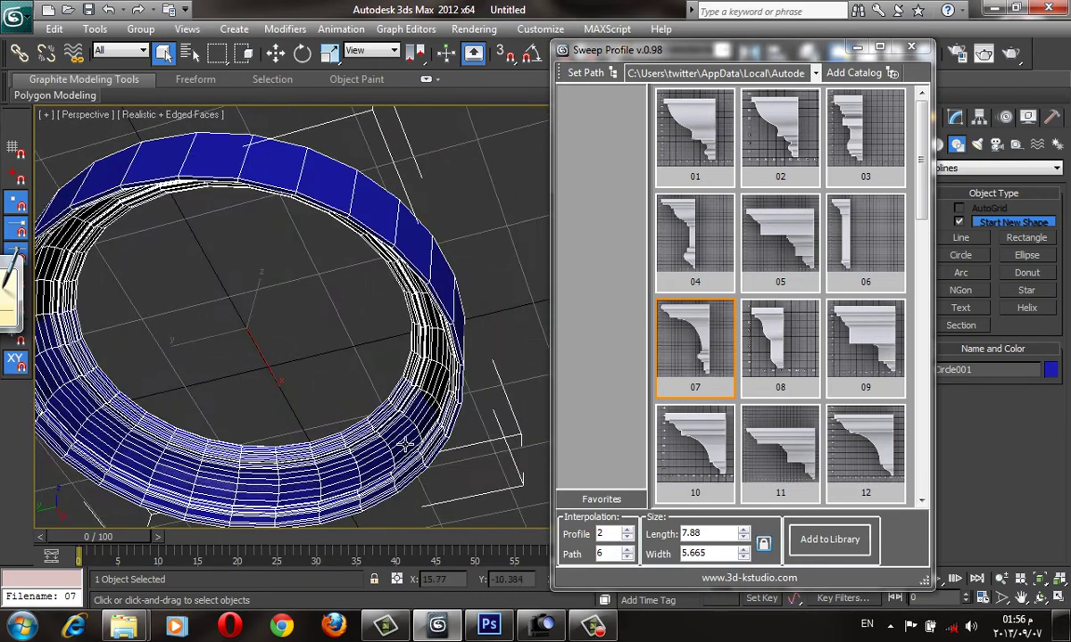
{"action": "key", "text": "F4"}
{"action": "left_click_drag", "start_coordinate": [678, 50], "coordinate": [590, 32]}
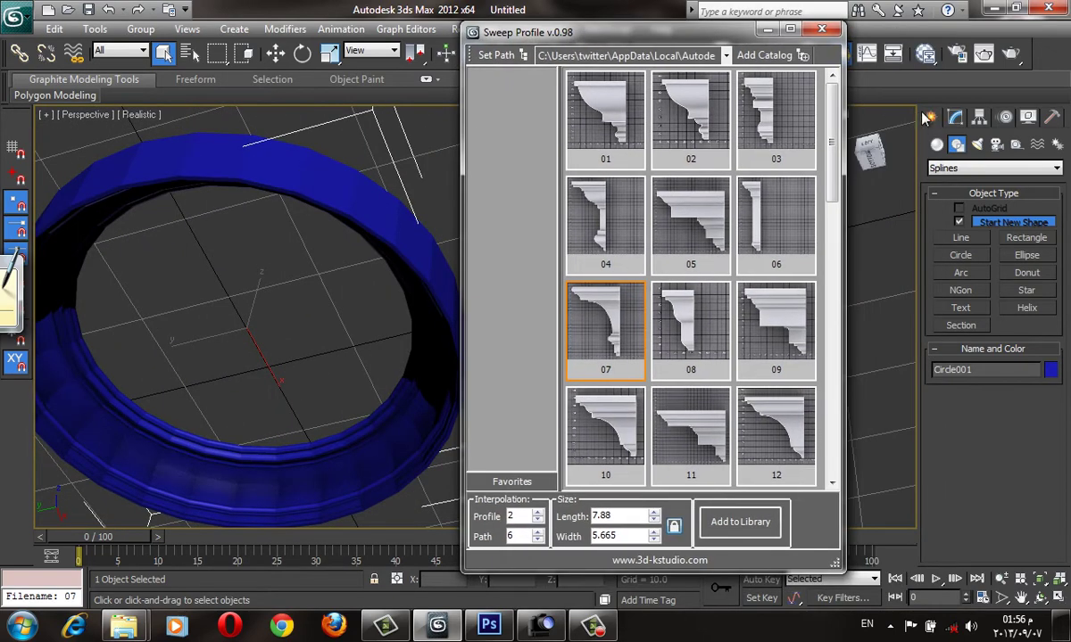
Keep the custom section in the Sweep modifier and enable Mirror on XZ Plane.
{"action": "left_click", "coordinate": [955, 117]}
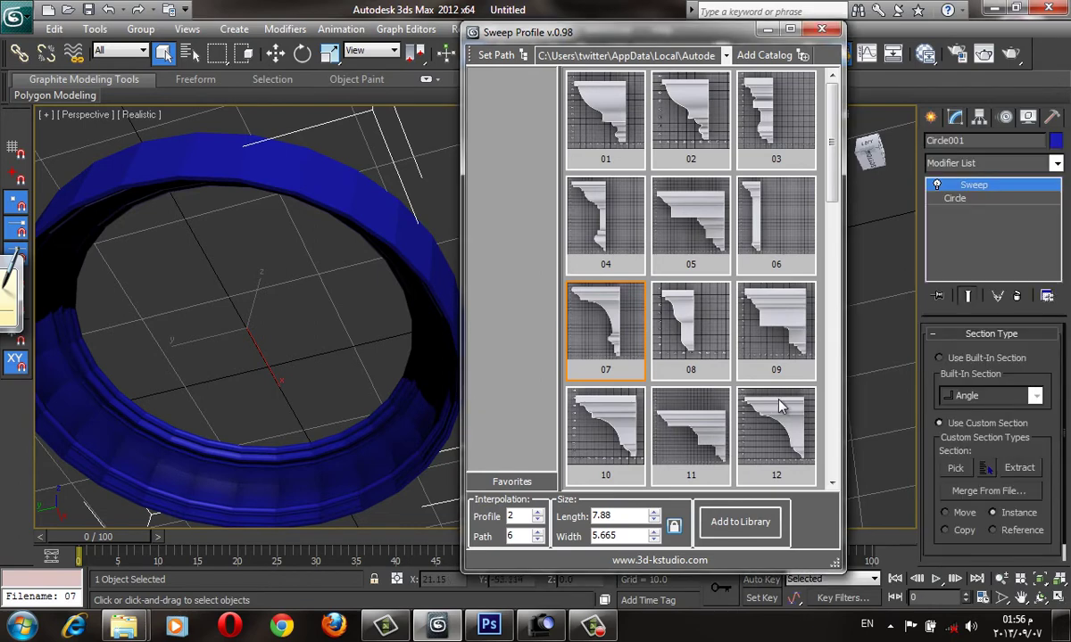
{"action": "left_click", "coordinate": [944, 357]}
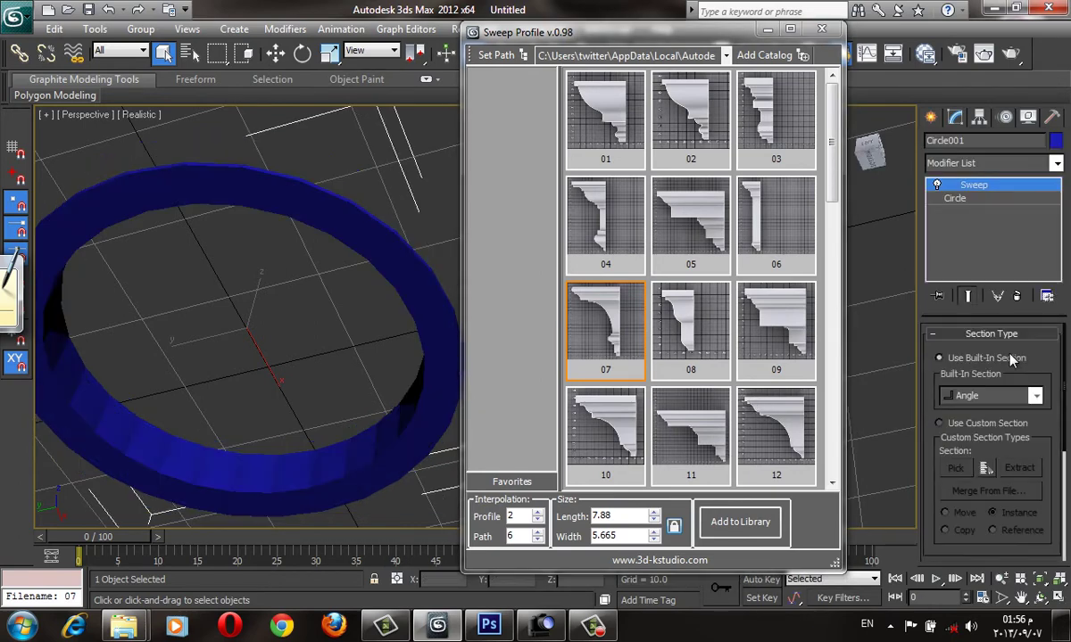
{"action": "left_click", "coordinate": [976, 430]}
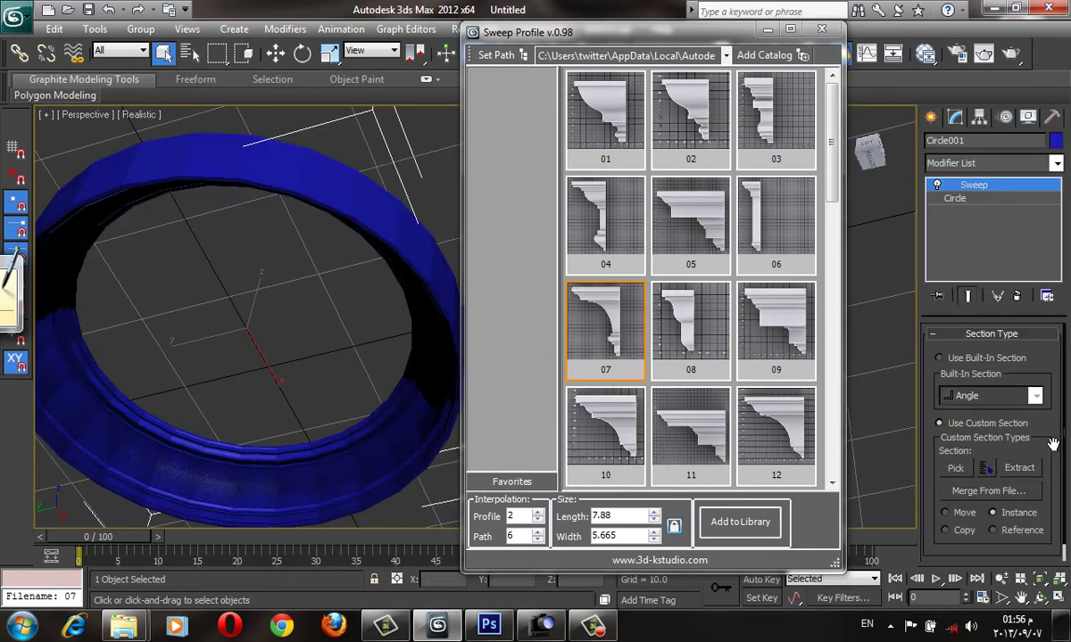
{"action": "scroll", "coordinate": [974, 437], "scroll_direction": "down", "scroll_amount": 1}
{"action": "left_click", "coordinate": [990, 550]}
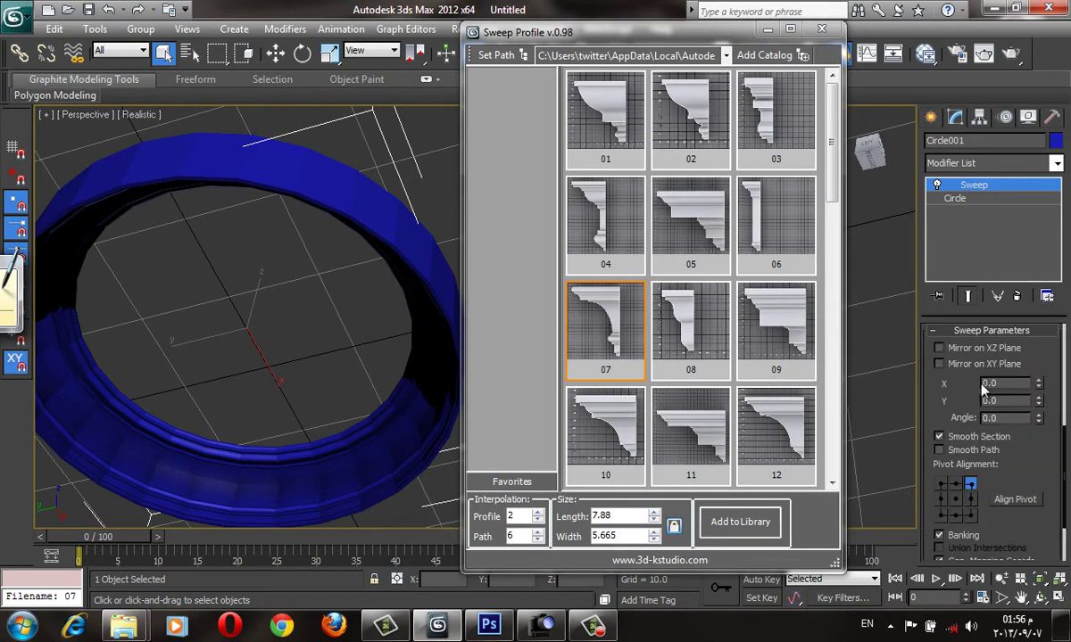
{"action": "left_click", "coordinate": [985, 349]}
{"action": "left_click", "coordinate": [985, 349]}
{"action": "left_click", "coordinate": [985, 349]}
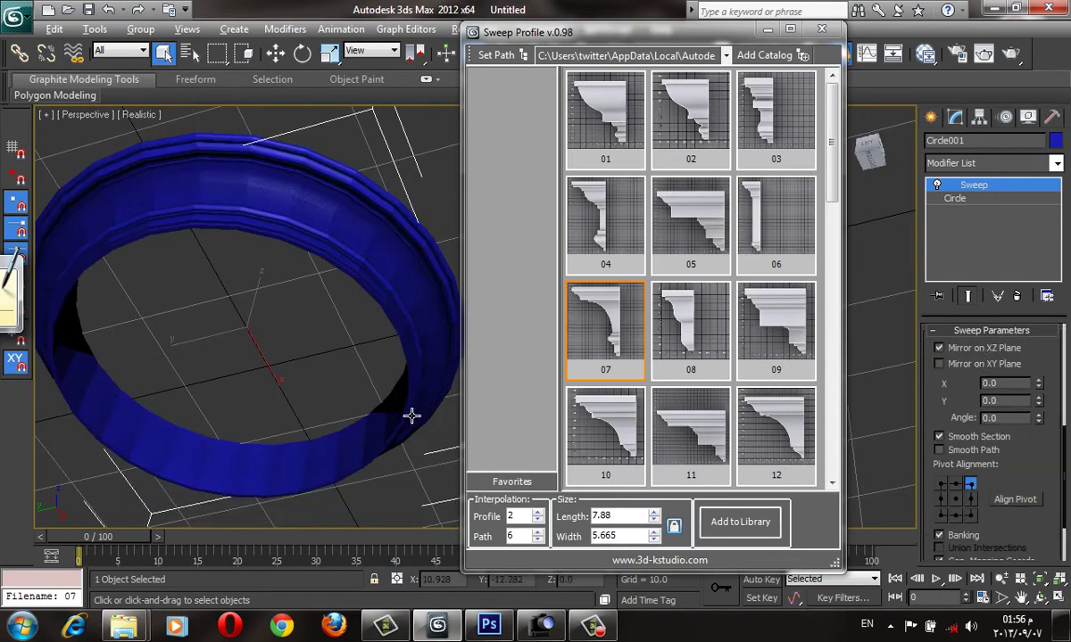
{"action": "mouse_move", "coordinate": [411, 416]}
{"action": "middle_mouse_down", "text": "alt"}
{"action": "mouse_move", "coordinate": [401, 363]}
{"action": "mouse_move", "coordinate": [423, 312]}
{"action": "mouse_move", "coordinate": [408, 313]}
{"action": "mouse_move", "coordinate": [459, 342]}
{"action": "middle_mouse_up", "text": "alt"}
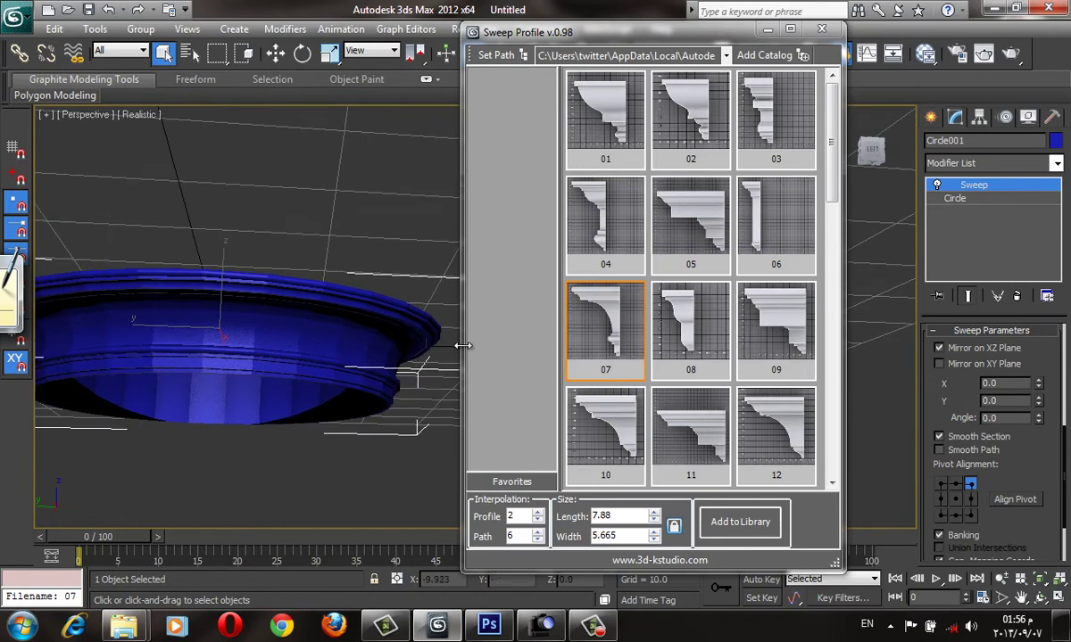
Try molding profiles 05 and 12 on the ring.
{"action": "left_click", "coordinate": [693, 210]}
{"action": "mouse_move", "coordinate": [308, 321]}
{"action": "middle_mouse_down", "text": "alt"}
{"action": "mouse_move", "coordinate": [313, 295]}
{"action": "mouse_move", "coordinate": [330, 340]}
{"action": "mouse_move", "coordinate": [330, 313]}
{"action": "middle_mouse_up", "text": "alt"}
{"action": "left_click", "coordinate": [769, 420]}
{"action": "left_click_drag", "start_coordinate": [836, 158], "coordinate": [836, 294]}
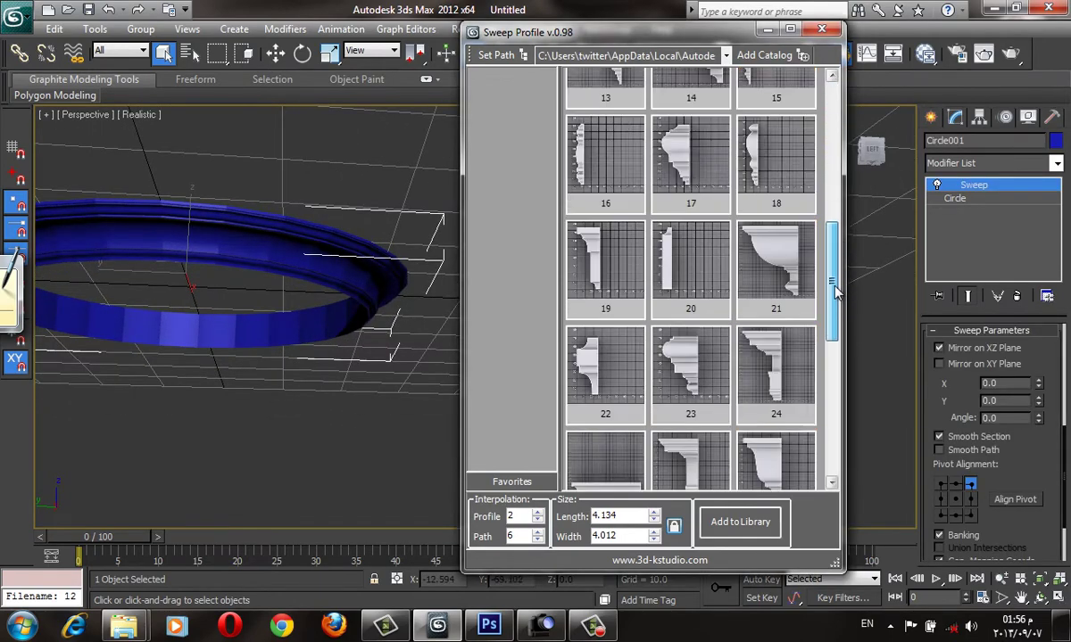
{"action": "scroll", "coordinate": [834, 296], "scroll_direction": "down", "scroll_amount": 1}
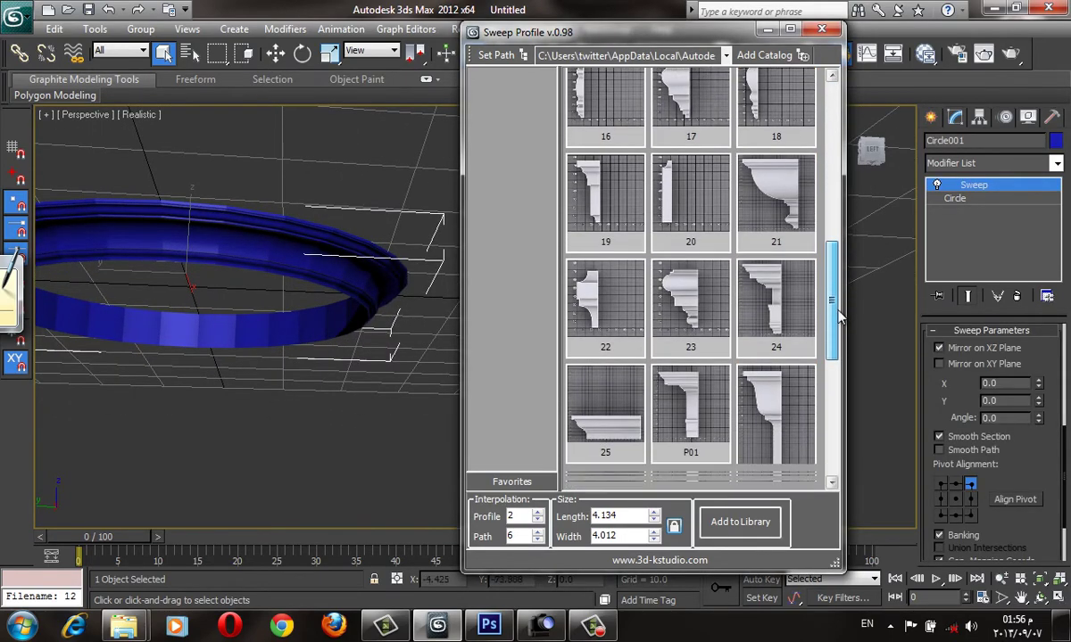
{"action": "scroll", "coordinate": [642, 383], "scroll_direction": "down", "scroll_amount": 2}
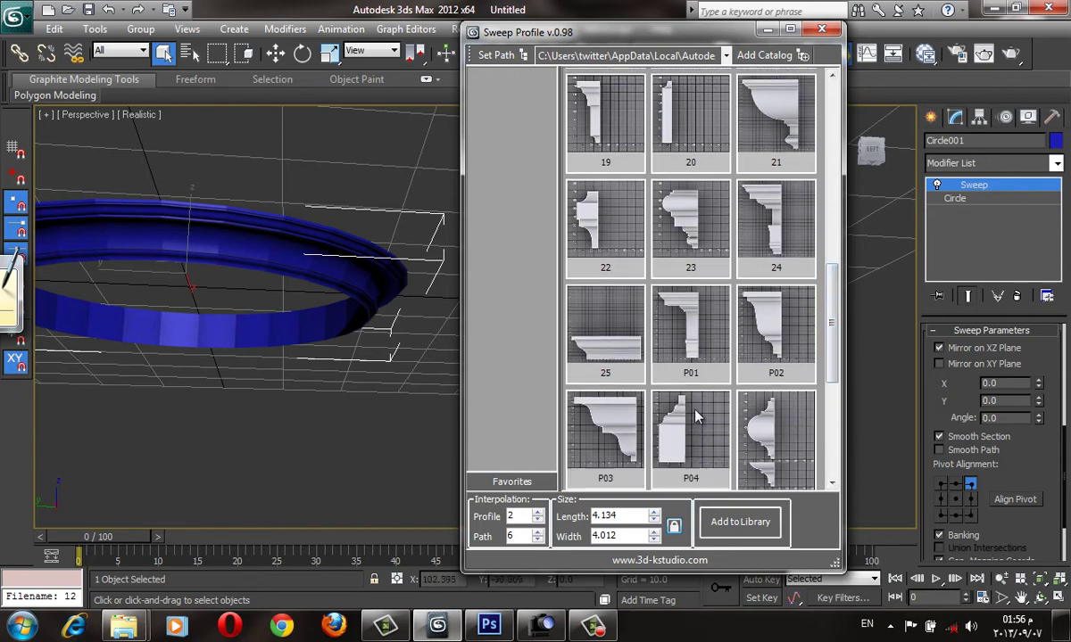
Try profile P03, settle on P12, and close the Sweep Profile window.
{"action": "left_click", "coordinate": [600, 425]}
{"action": "mouse_move", "coordinate": [394, 258]}
{"action": "middle_mouse_down"}
{"action": "mouse_move", "coordinate": [330, 348]}
{"action": "mouse_move", "coordinate": [415, 334]}
{"action": "middle_mouse_up"}
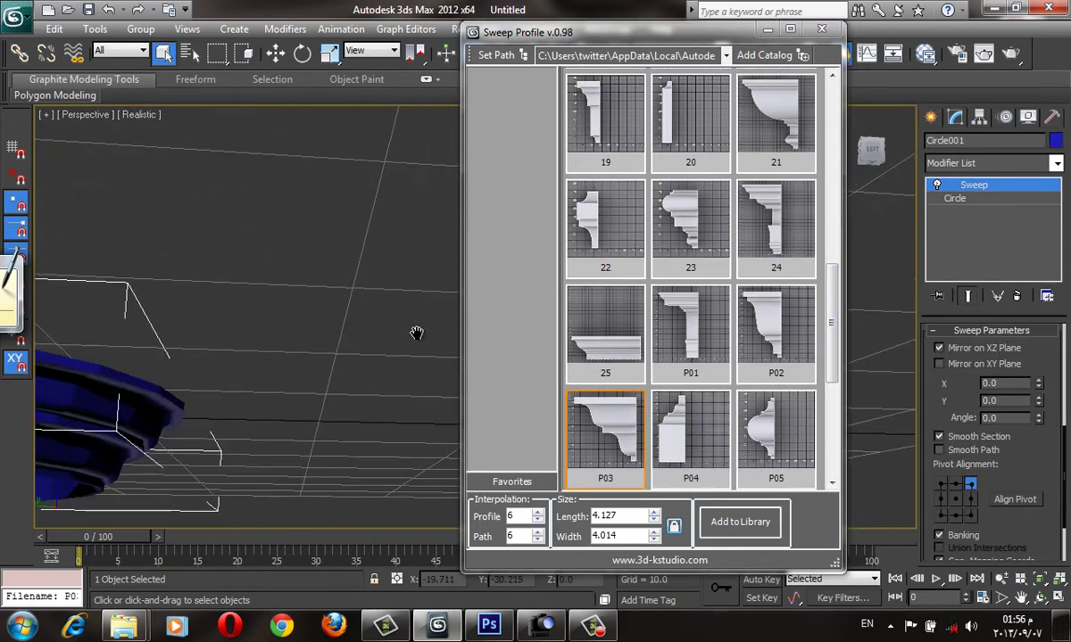
{"action": "scroll", "coordinate": [382, 354], "scroll_direction": "up", "scroll_amount": 2}
{"action": "scroll", "coordinate": [401, 357], "scroll_direction": "up", "scroll_amount": 2}
{"action": "scroll", "coordinate": [624, 351], "scroll_direction": "down", "scroll_amount": 1}
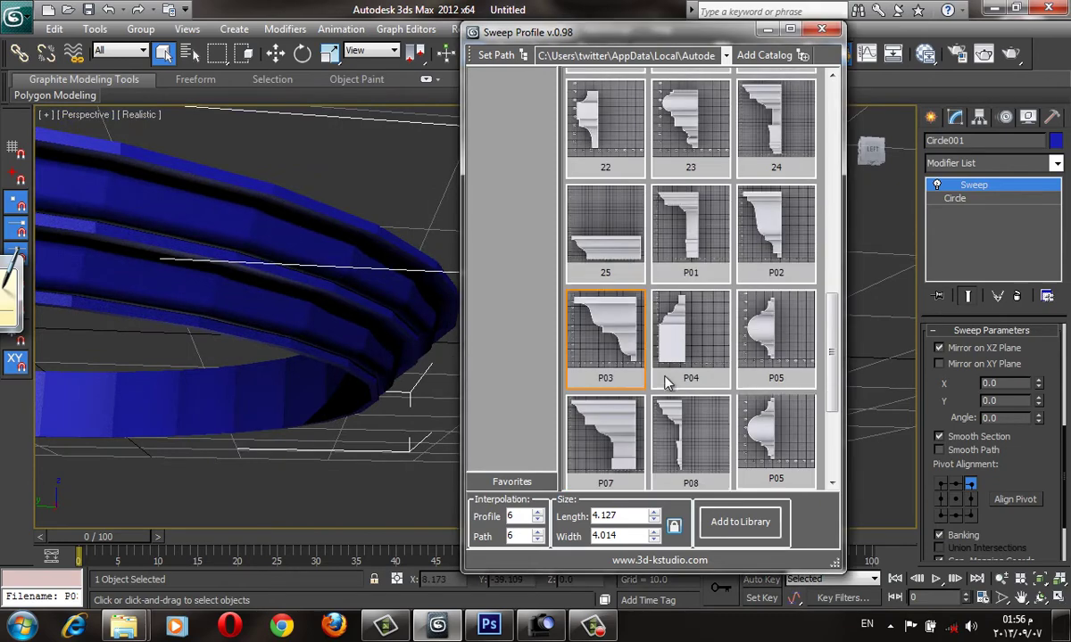
{"action": "scroll", "coordinate": [625, 351], "scroll_direction": "down", "scroll_amount": 2}
{"action": "left_click", "coordinate": [783, 233]}
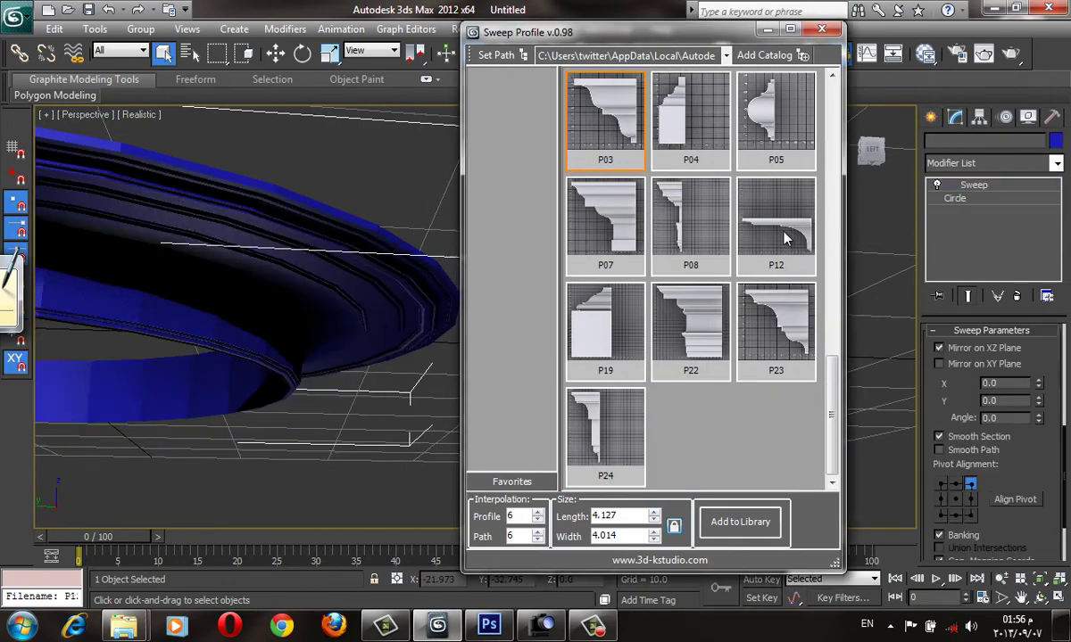
{"action": "key", "text": "F4"}
{"action": "key", "text": "F4"}
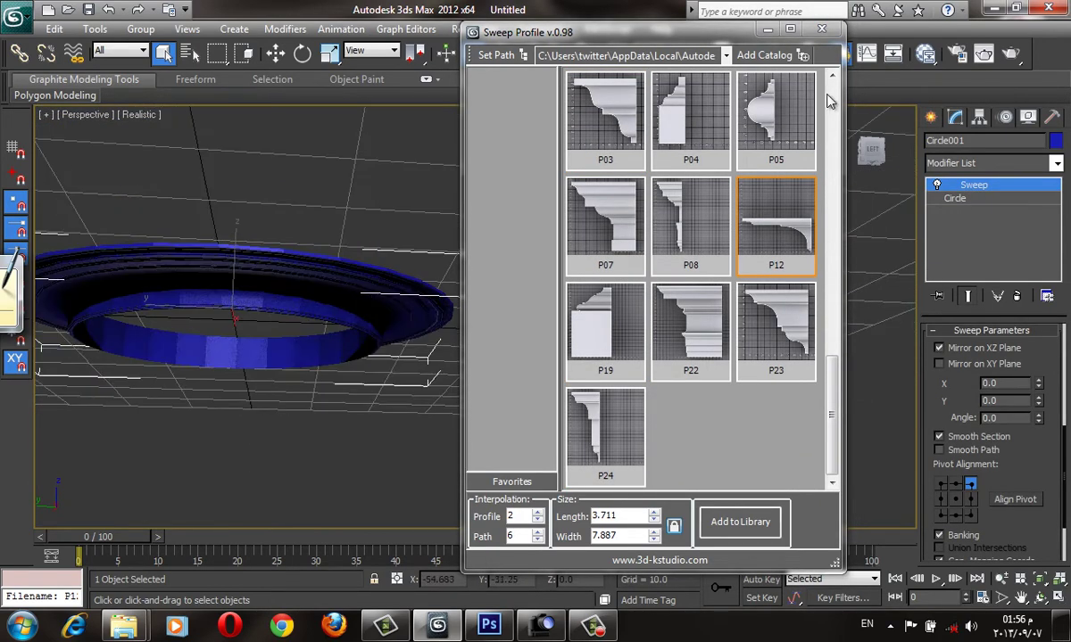
{"action": "mouse_move", "coordinate": [536, 268]}
{"action": "middle_mouse_down"}
{"action": "mouse_move", "coordinate": [479, 234]}
{"action": "mouse_move", "coordinate": [497, 275]}
{"action": "mouse_move", "coordinate": [485, 286]}
{"action": "middle_mouse_up"}
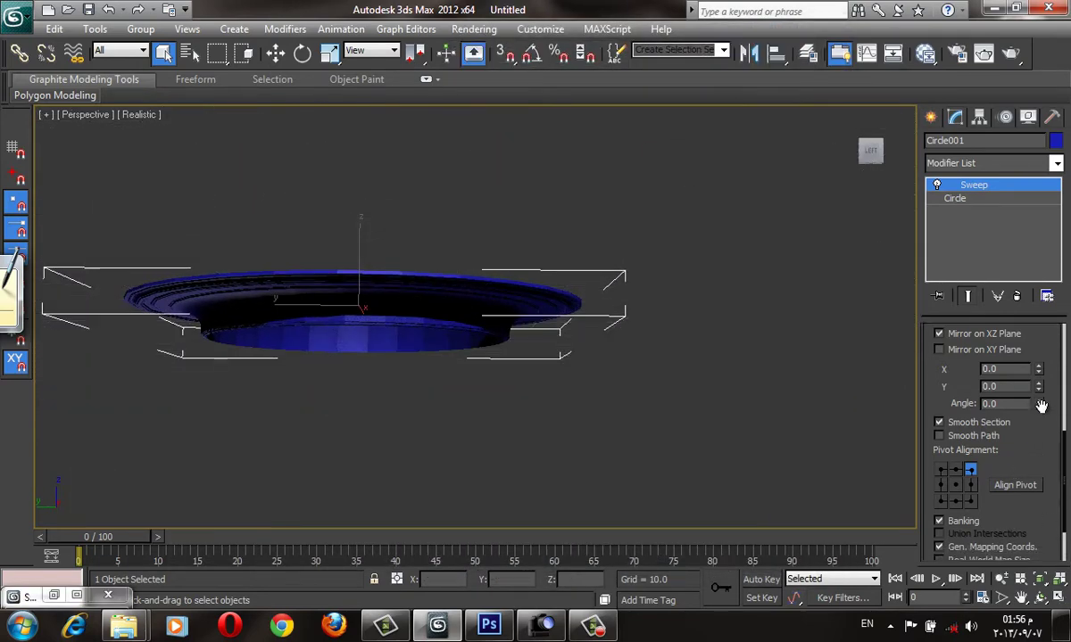
Extract the sweep section as a copied shape named Sweep_Profile001 and zoom onto it.
{"action": "scroll", "coordinate": [1012, 510], "scroll_direction": "up", "scroll_amount": 4}
{"action": "scroll", "coordinate": [1009, 516], "scroll_direction": "up", "scroll_amount": 1}
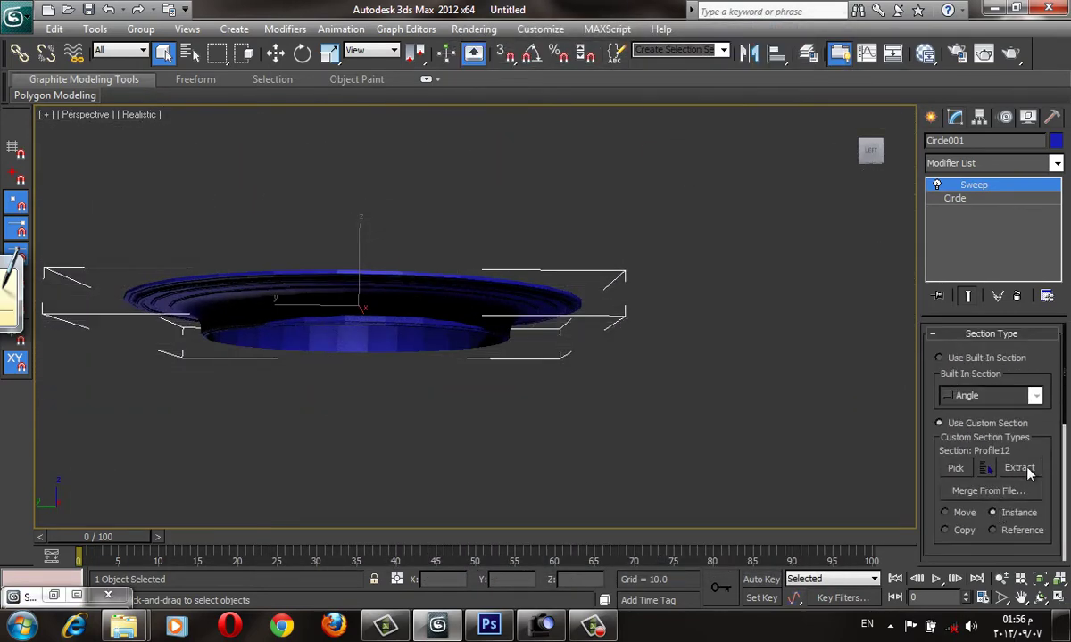
{"action": "left_click", "coordinate": [1022, 470]}
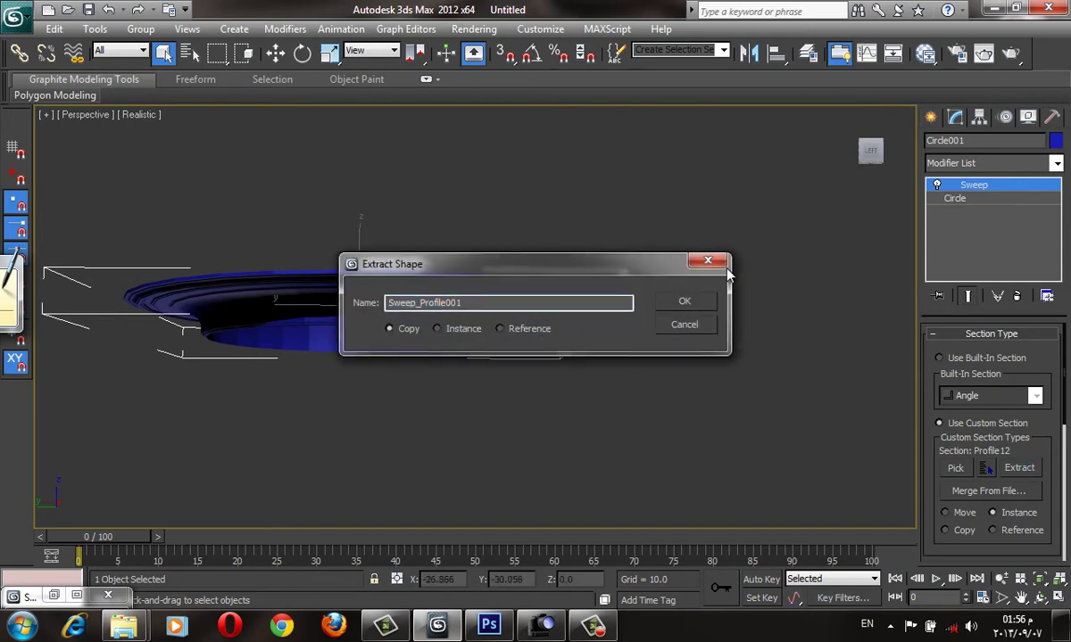
{"action": "left_click", "coordinate": [684, 301]}
{"action": "scroll", "coordinate": [571, 366], "scroll_direction": "down", "scroll_amount": 3}
{"action": "middle_click_drag", "start_coordinate": [579, 375], "coordinate": [405, 420], "text": "alt"}
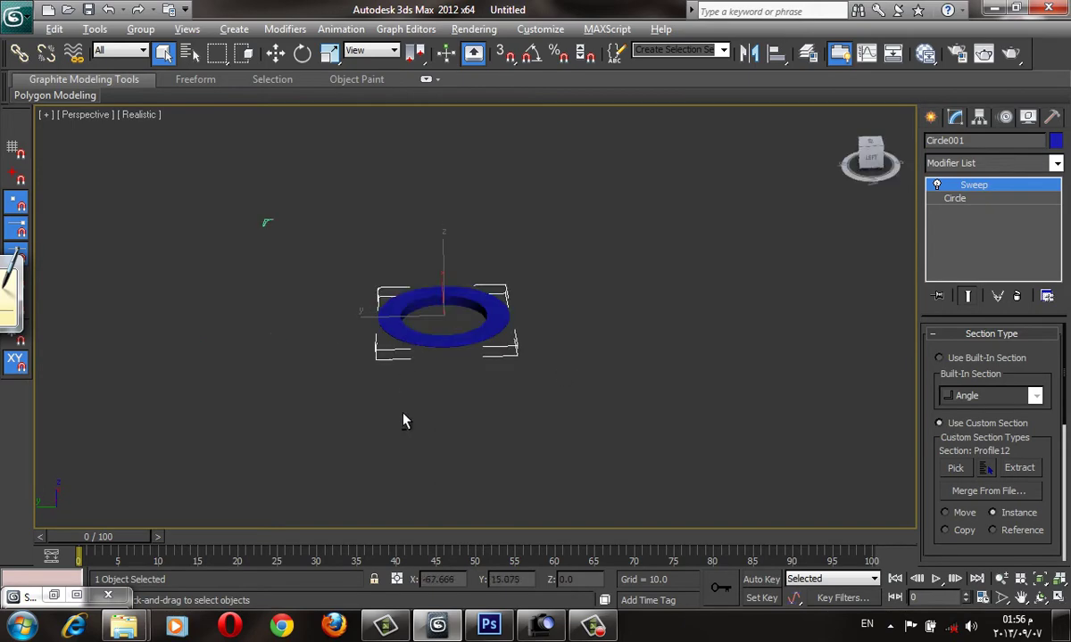
{"action": "left_click", "coordinate": [263, 210]}
{"action": "key", "text": "z"}
Select the blue ring and orbit around it to inspect the P12 molding.
{"action": "scroll", "coordinate": [420, 401], "scroll_direction": "down", "scroll_amount": 4}
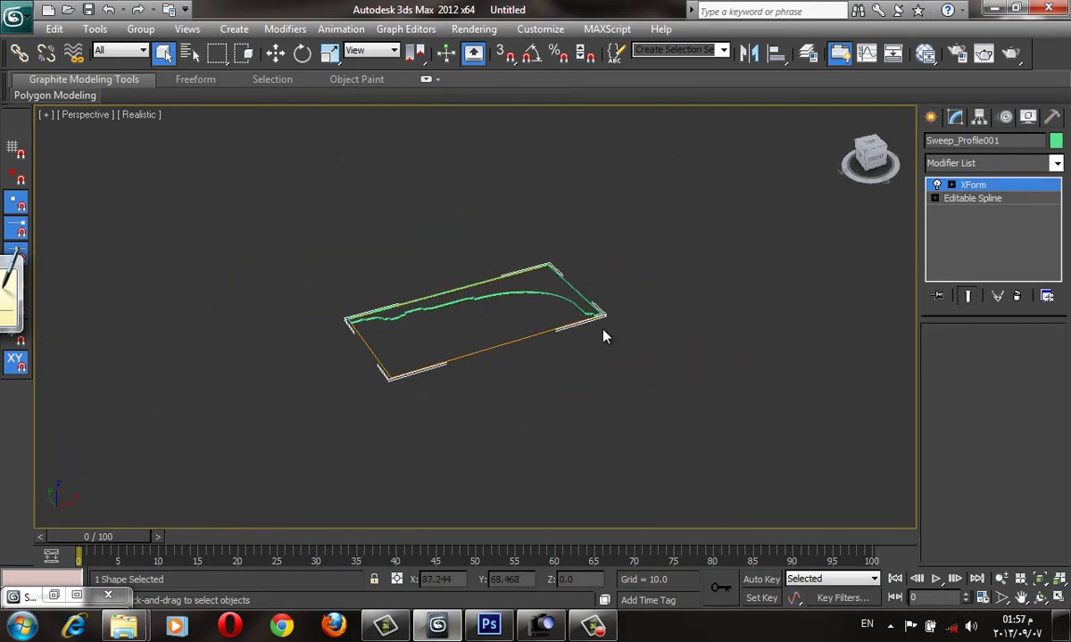
{"action": "middle_click_drag", "start_coordinate": [618, 342], "coordinate": [616, 336]}
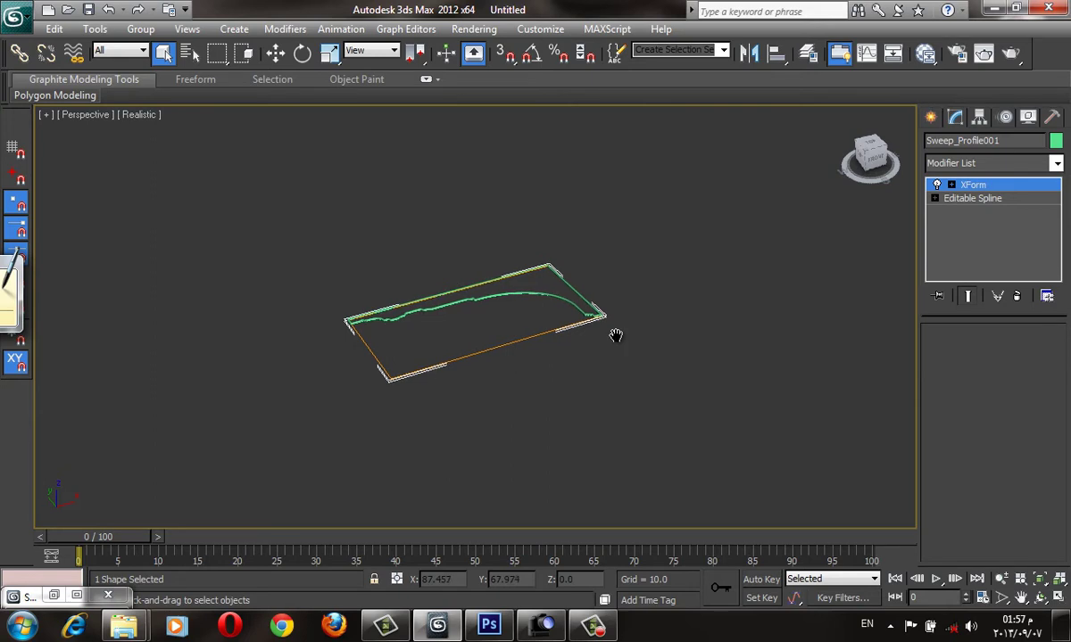
{"action": "scroll", "coordinate": [600, 349], "scroll_direction": "down", "scroll_amount": 5}
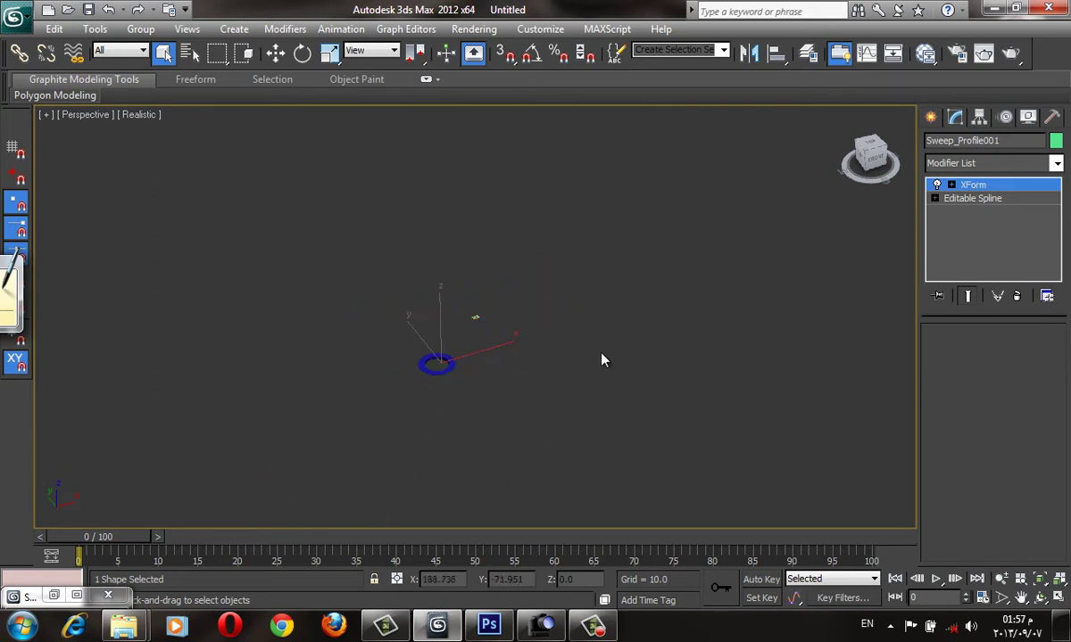
{"action": "middle_click_drag", "start_coordinate": [480, 401], "coordinate": [580, 337]}
{"action": "left_click", "coordinate": [480, 361]}
{"action": "key", "text": "z"}
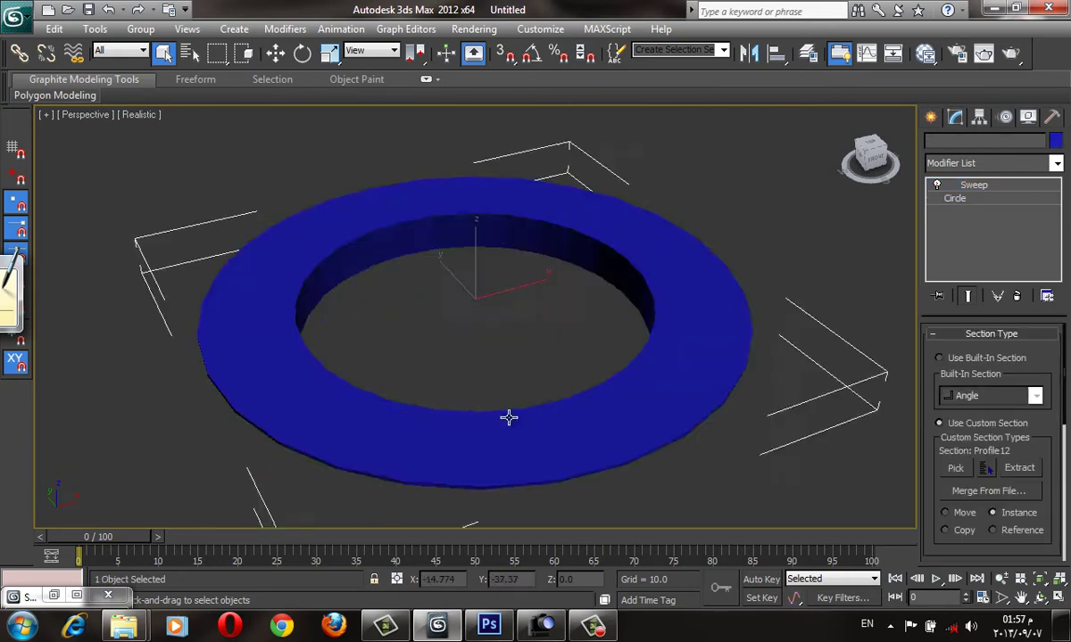
{"action": "mouse_move", "coordinate": [481, 343]}
{"action": "middle_mouse_down", "text": "alt"}
{"action": "mouse_move", "coordinate": [658, 342]}
{"action": "mouse_move", "coordinate": [576, 382]}
{"action": "mouse_move", "coordinate": [605, 525]}
{"action": "middle_mouse_up", "text": "alt"}
{"action": "scroll", "coordinate": [589, 509], "scroll_direction": "down", "scroll_amount": 2}
{"action": "mouse_move", "coordinate": [568, 492]}
{"action": "middle_mouse_down", "text": "alt"}
{"action": "mouse_move", "coordinate": [395, 504]}
{"action": "mouse_move", "coordinate": [295, 535]}
{"action": "middle_mouse_up", "text": "alt"}
{"action": "mouse_move", "coordinate": [124, 625]}
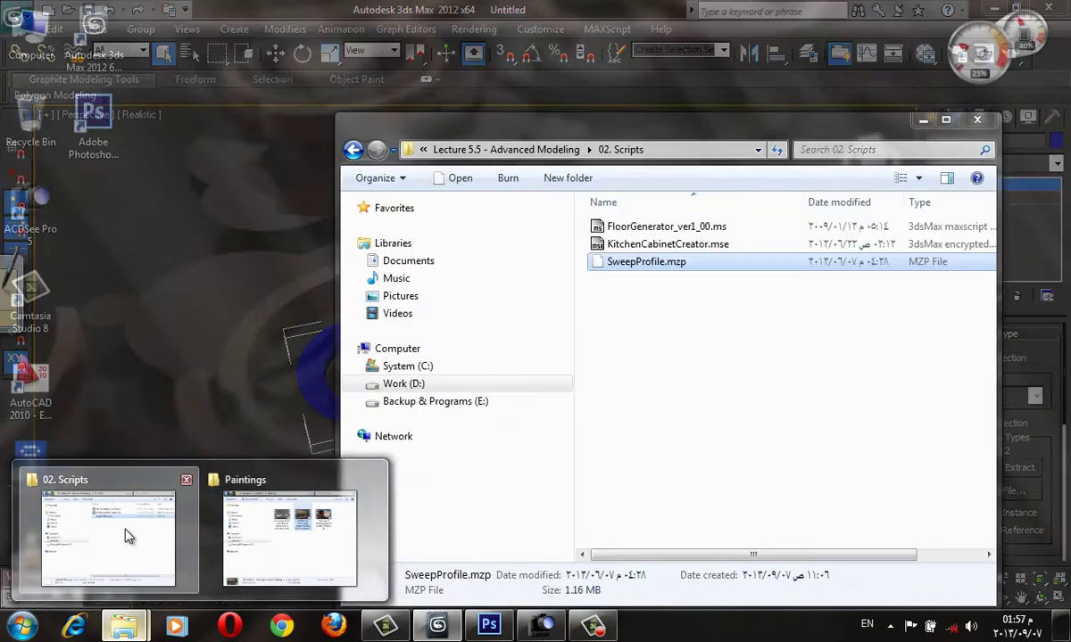
Drag KitchenCabinetCreator.mse from the 02. Scripts folder into 3ds Max, then minimise the folder.
{"action": "left_click", "coordinate": [123, 517]}
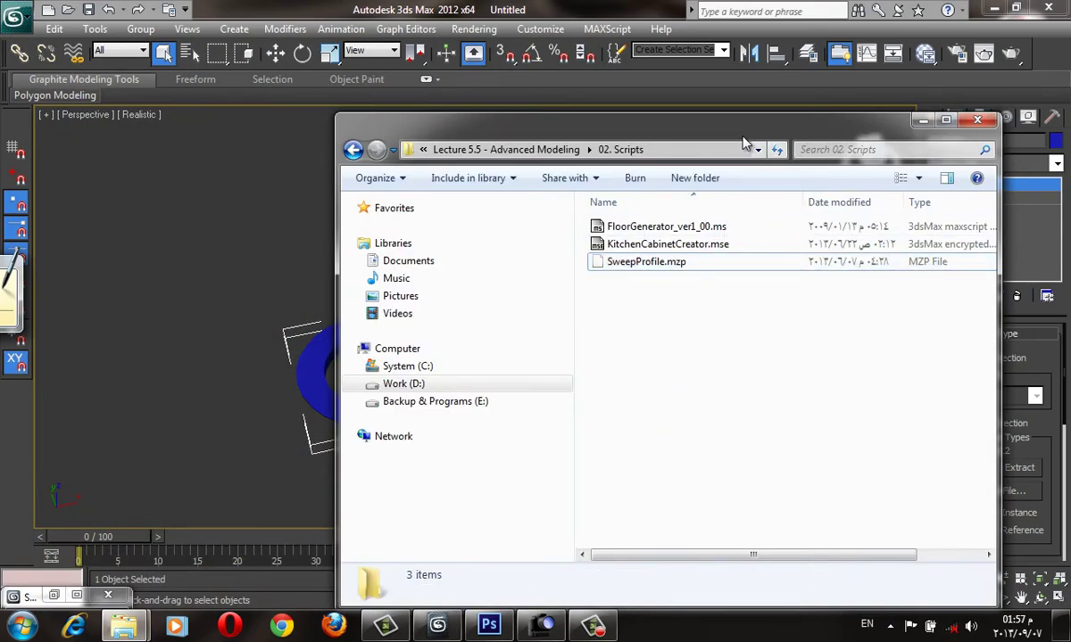
{"action": "left_click_drag", "start_coordinate": [744, 134], "coordinate": [902, 132]}
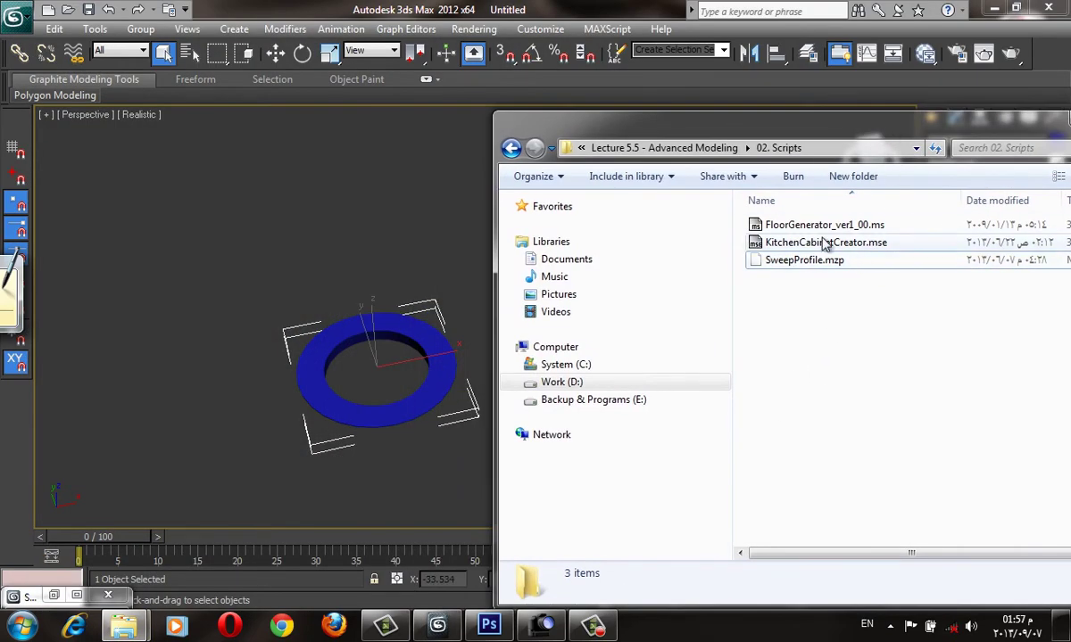
{"action": "left_click", "coordinate": [790, 245]}
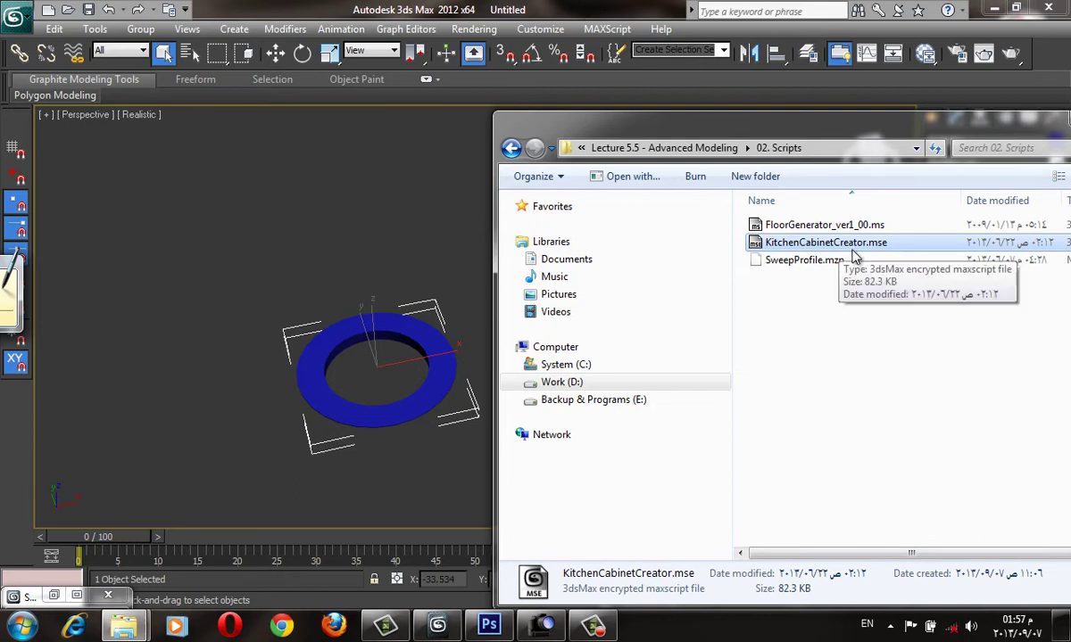
{"action": "mouse_move", "coordinate": [767, 241]}
{"action": "left_mouse_down"}
{"action": "mouse_move", "coordinate": [351, 236]}
{"action": "mouse_move", "coordinate": [263, 218]}
{"action": "left_mouse_up"}
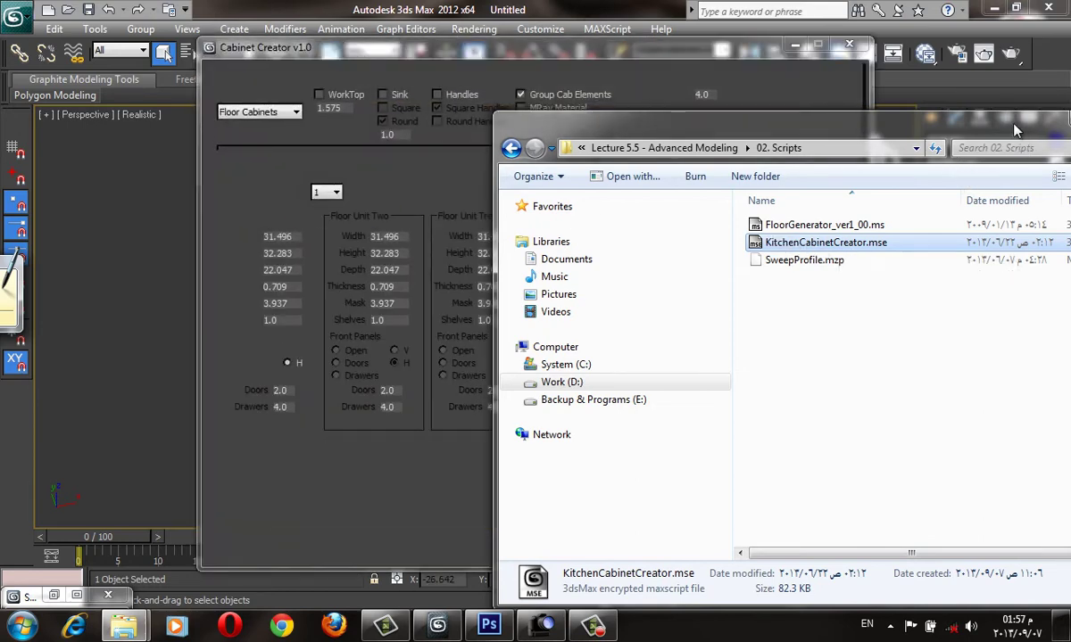
{"action": "left_click", "coordinate": [957, 117]}
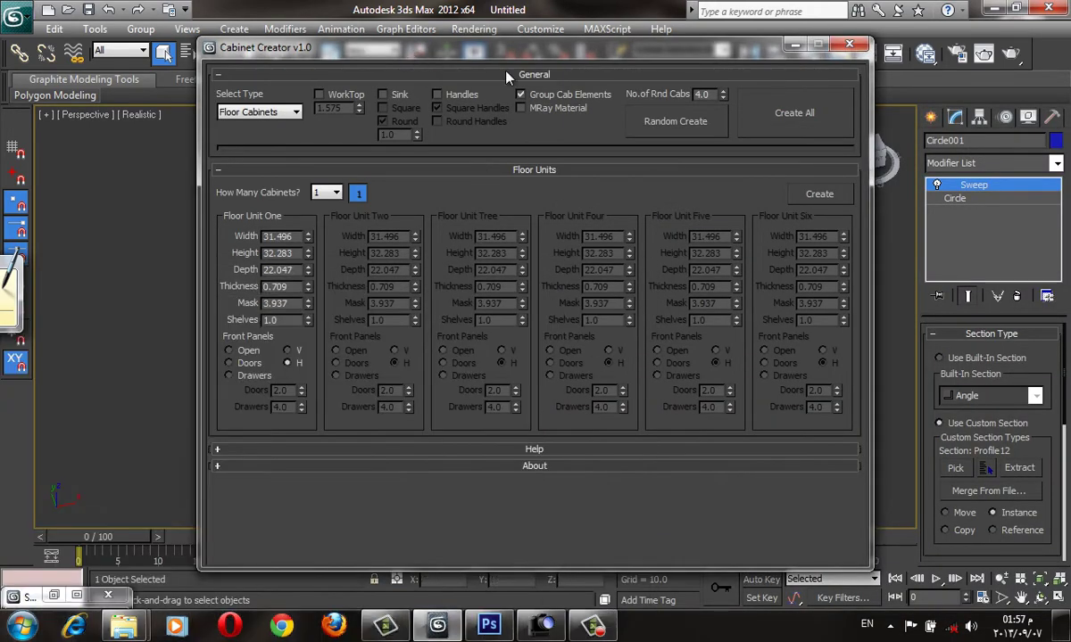
Reposition the Cabinet Creator window and give Floor Unit One door front panels.
{"action": "left_click_drag", "start_coordinate": [506, 47], "coordinate": [856, 146]}
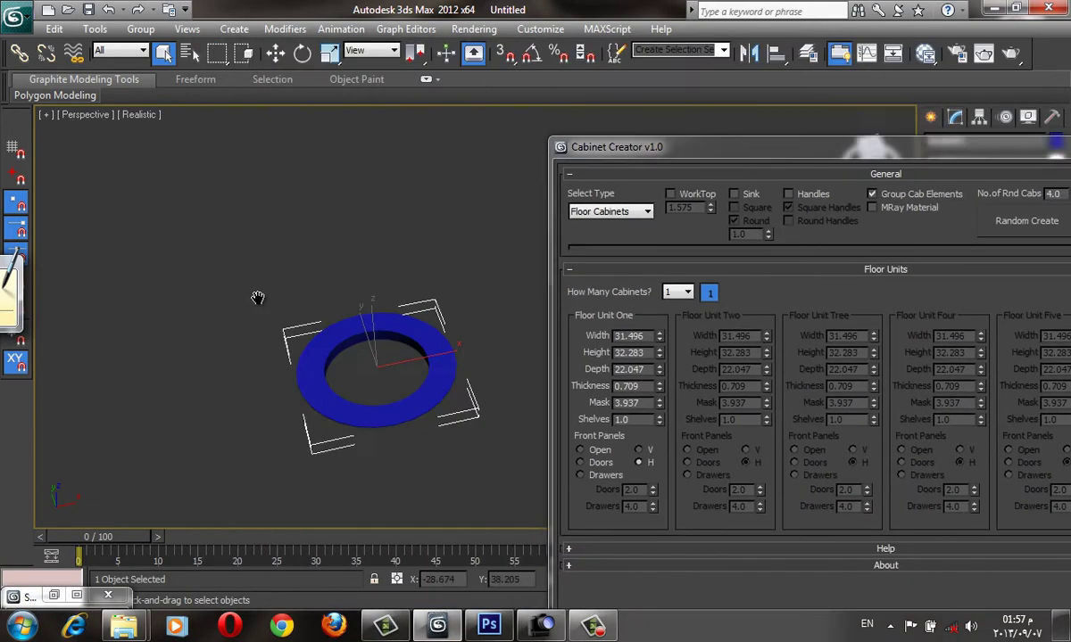
{"action": "scroll", "coordinate": [294, 281], "scroll_direction": "down", "scroll_amount": 5}
{"action": "left_click_drag", "start_coordinate": [695, 164], "coordinate": [421, 110]}
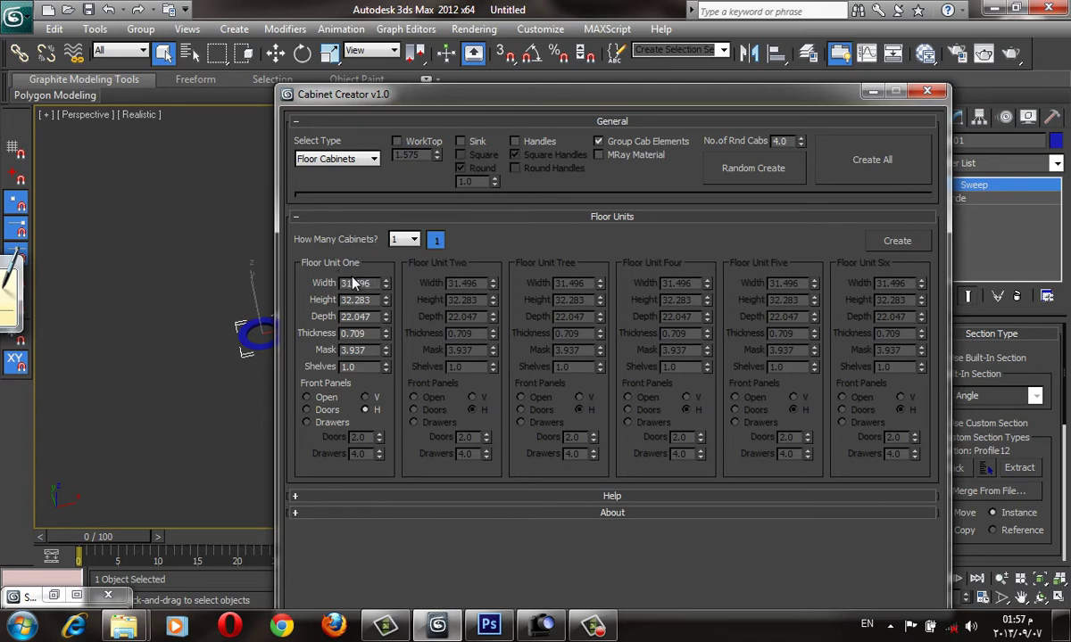
{"action": "double_click", "coordinate": [352, 367]}
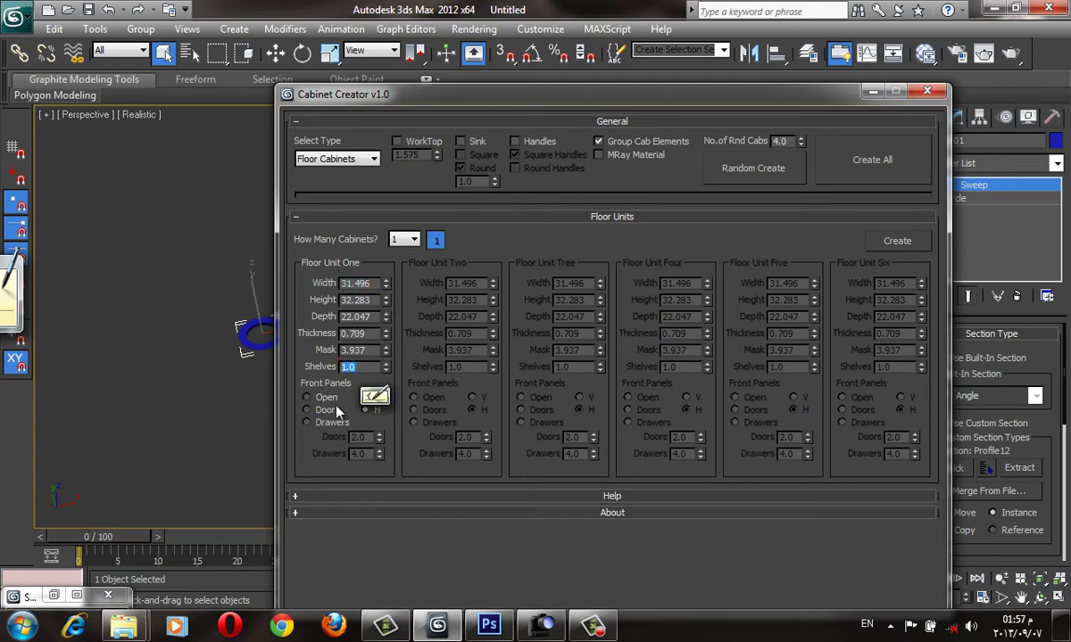
{"action": "left_click", "coordinate": [325, 400]}
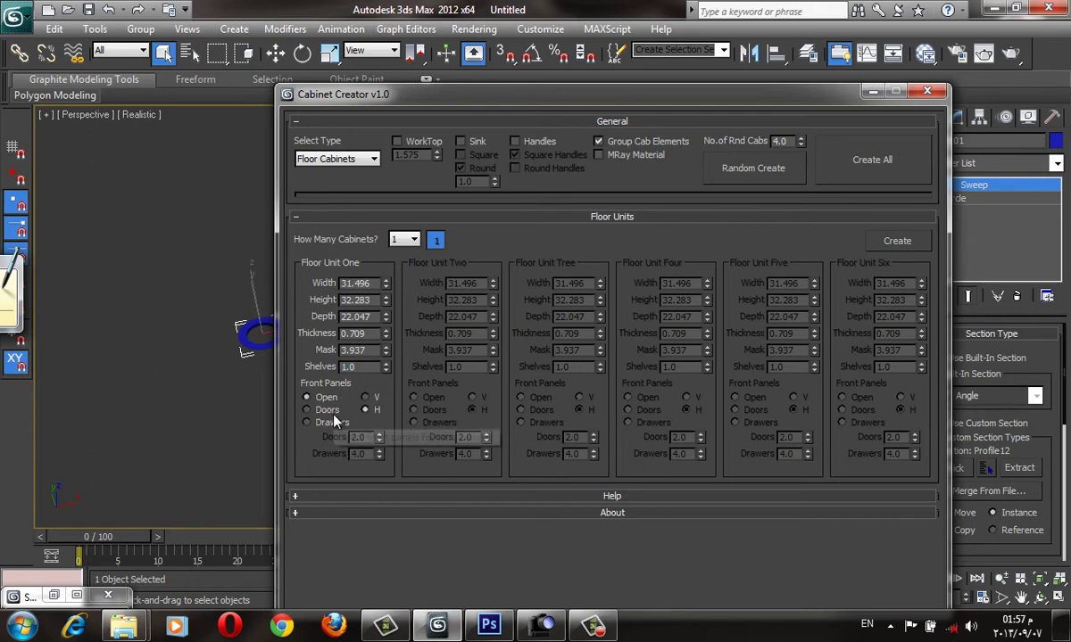
{"action": "left_click", "coordinate": [325, 411]}
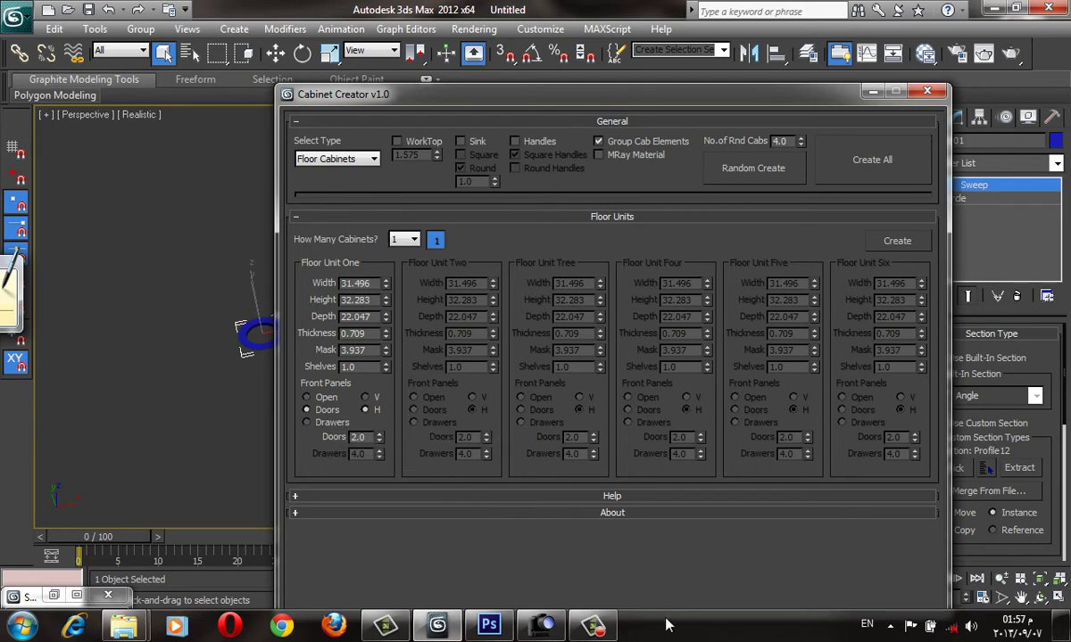
{"action": "left_click", "coordinate": [592, 624]}
{"action": "left_click", "coordinate": [729, 540]}
Set How Many Cabinets to 6 and move the Cabinet Creator window aside.
{"action": "left_click", "coordinate": [406, 246]}
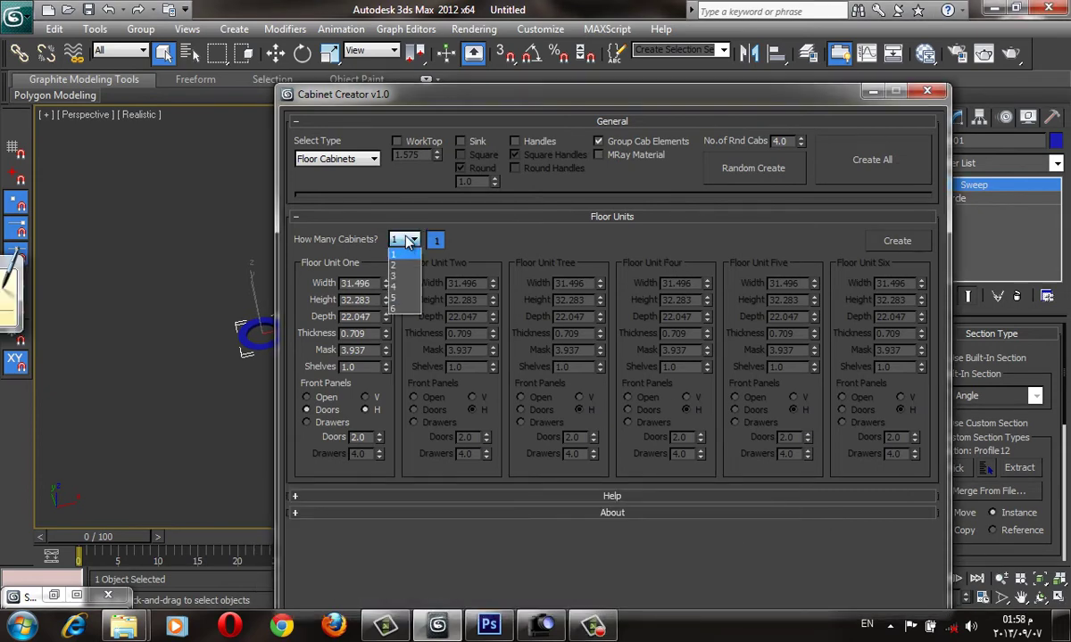
{"action": "left_click", "coordinate": [380, 300]}
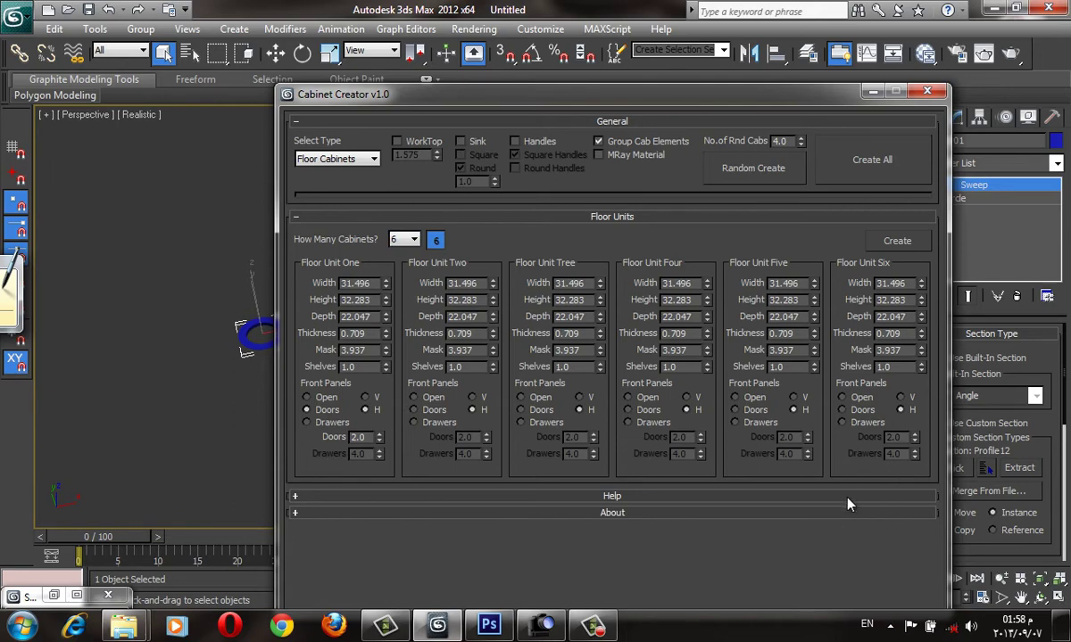
{"action": "left_click_drag", "start_coordinate": [664, 96], "coordinate": [851, 130]}
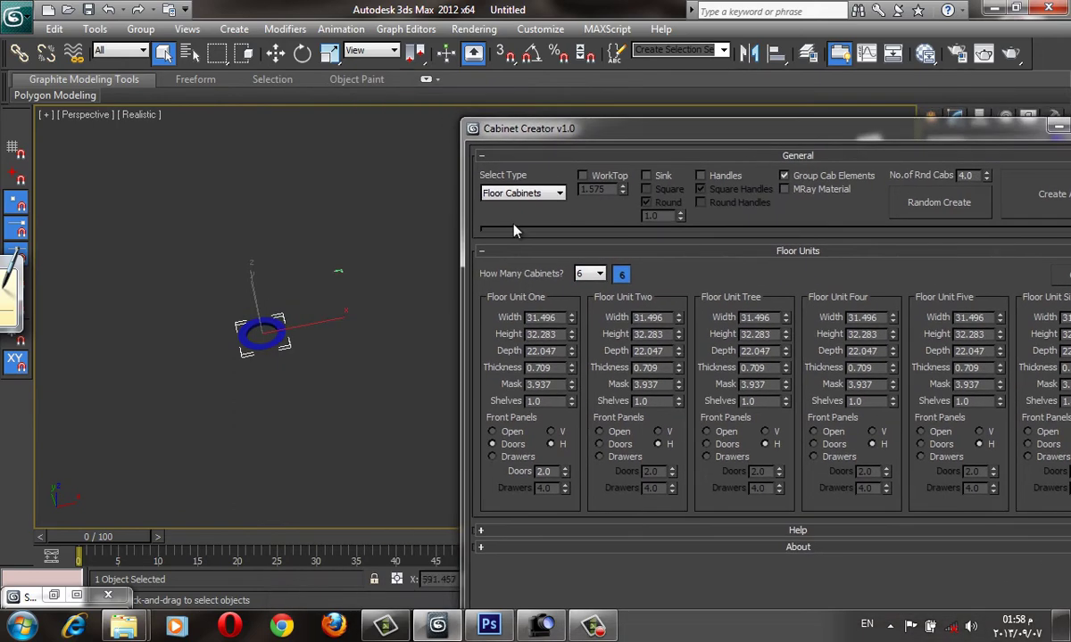
{"action": "scroll", "coordinate": [285, 292], "scroll_direction": "down", "scroll_amount": 3}
{"action": "middle_click_drag", "start_coordinate": [261, 393], "coordinate": [312, 385]}
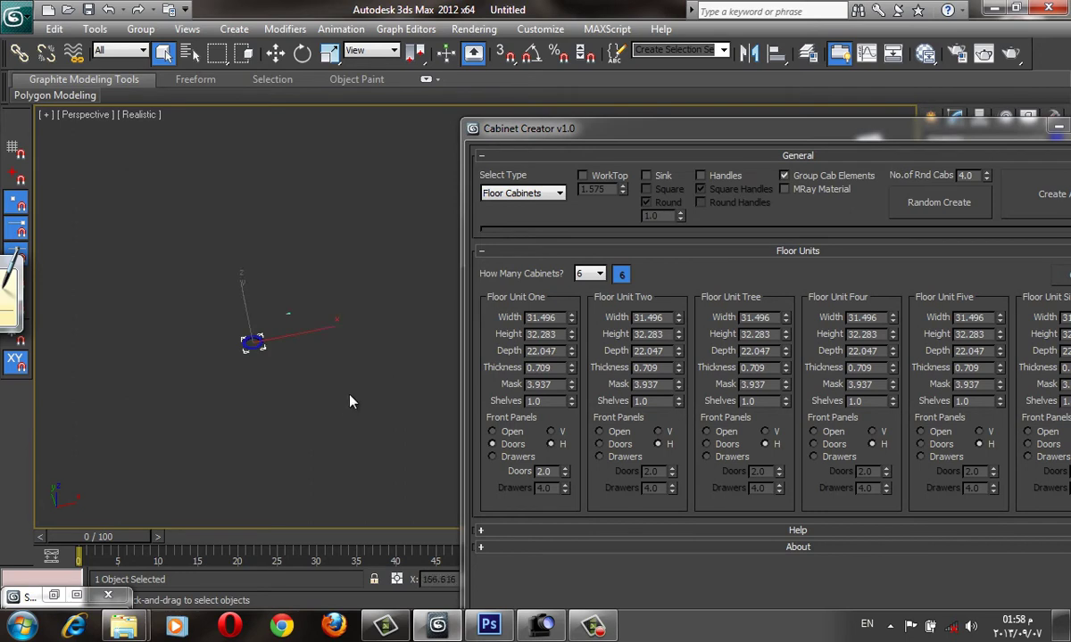
Generate a random kitchen and frame the cabinet group at an angle with edged faces.
{"action": "left_click", "coordinate": [941, 203]}
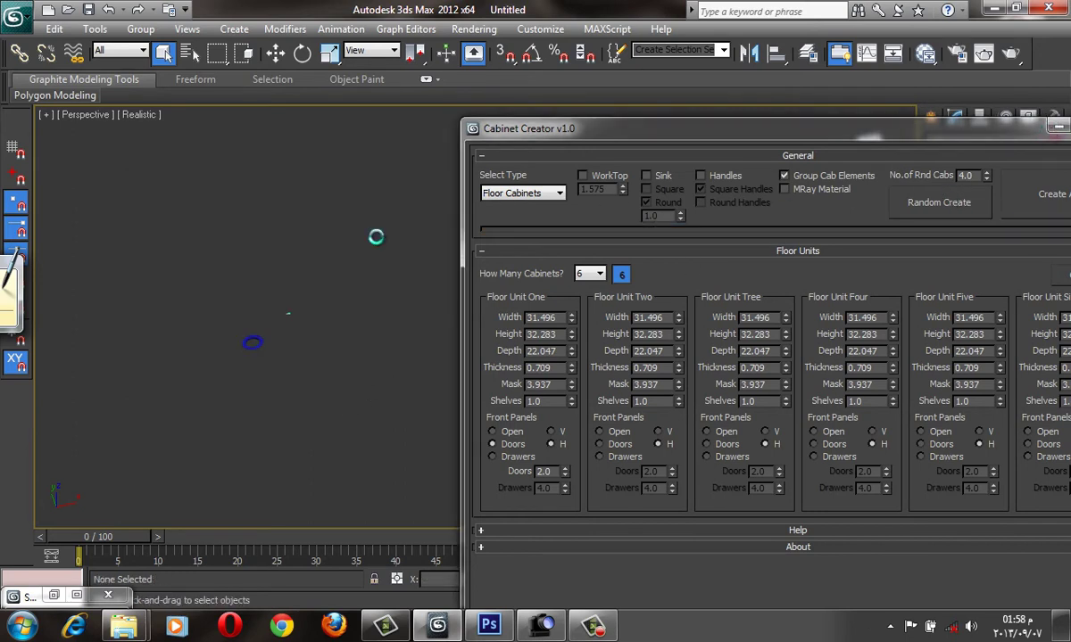
{"action": "left_click", "coordinate": [223, 330]}
{"action": "key", "text": "z"}
{"action": "scroll", "coordinate": [267, 312], "scroll_direction": "down", "scroll_amount": 3}
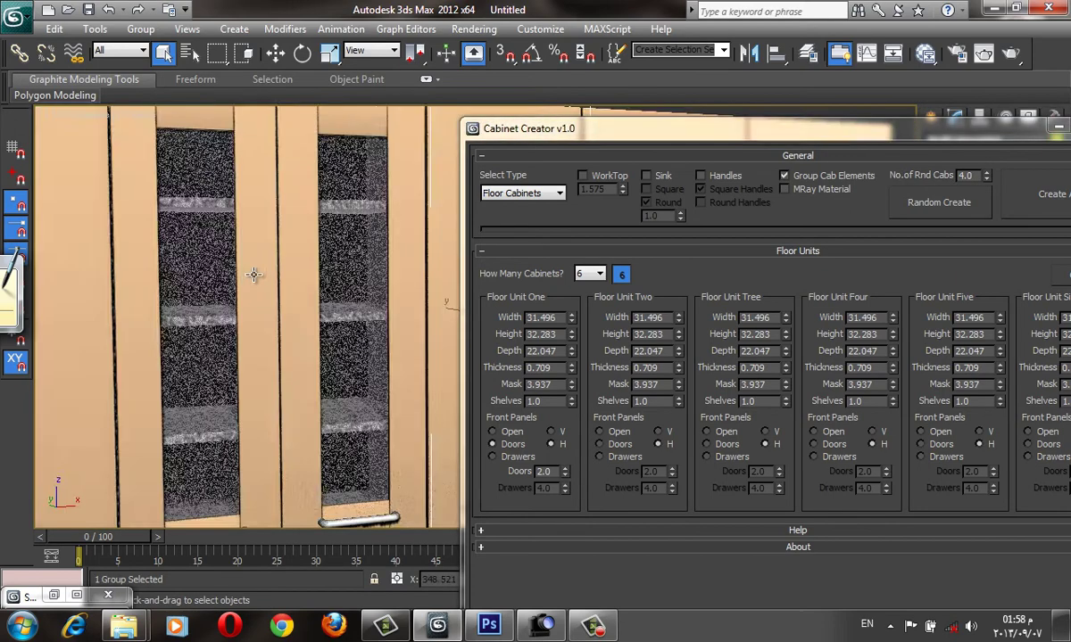
{"action": "key", "text": "z"}
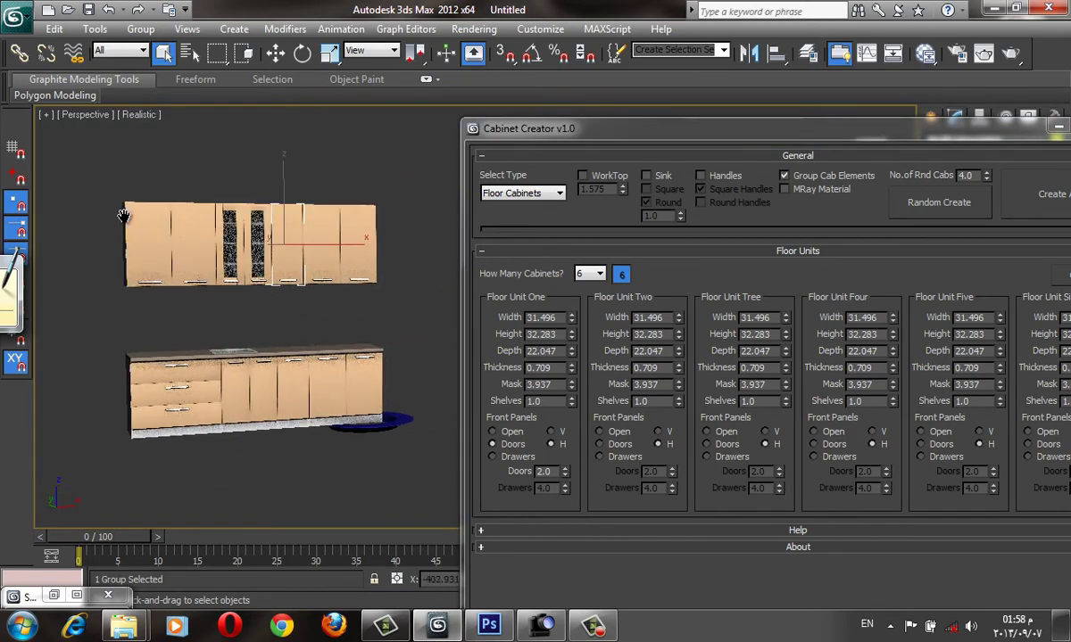
{"action": "middle_click_drag", "start_coordinate": [186, 283], "coordinate": [176, 286]}
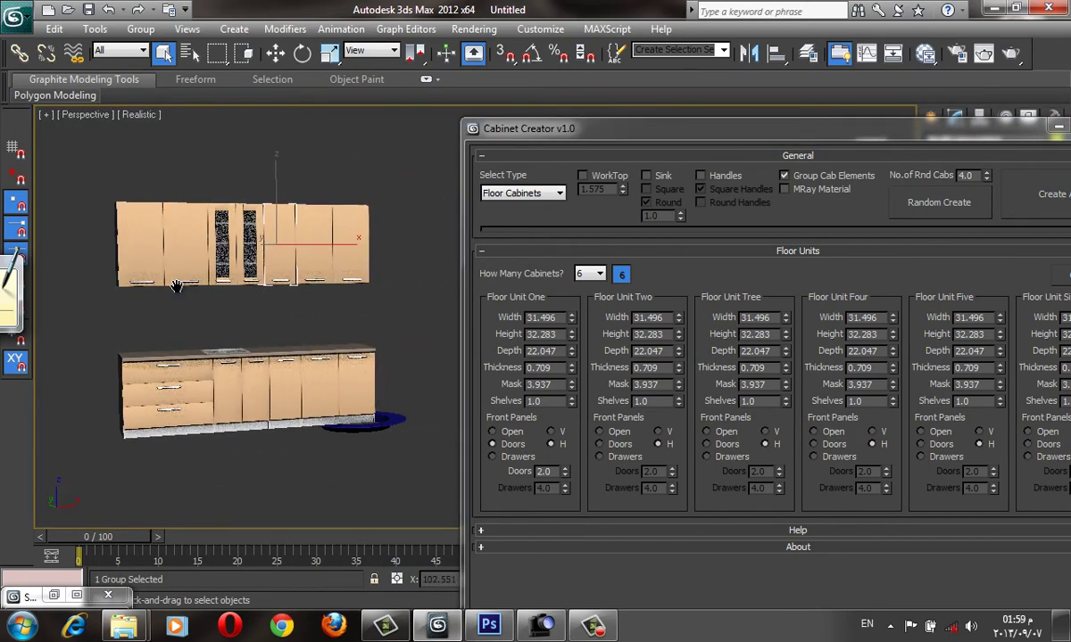
{"action": "scroll", "coordinate": [181, 297], "scroll_direction": "up", "scroll_amount": 3}
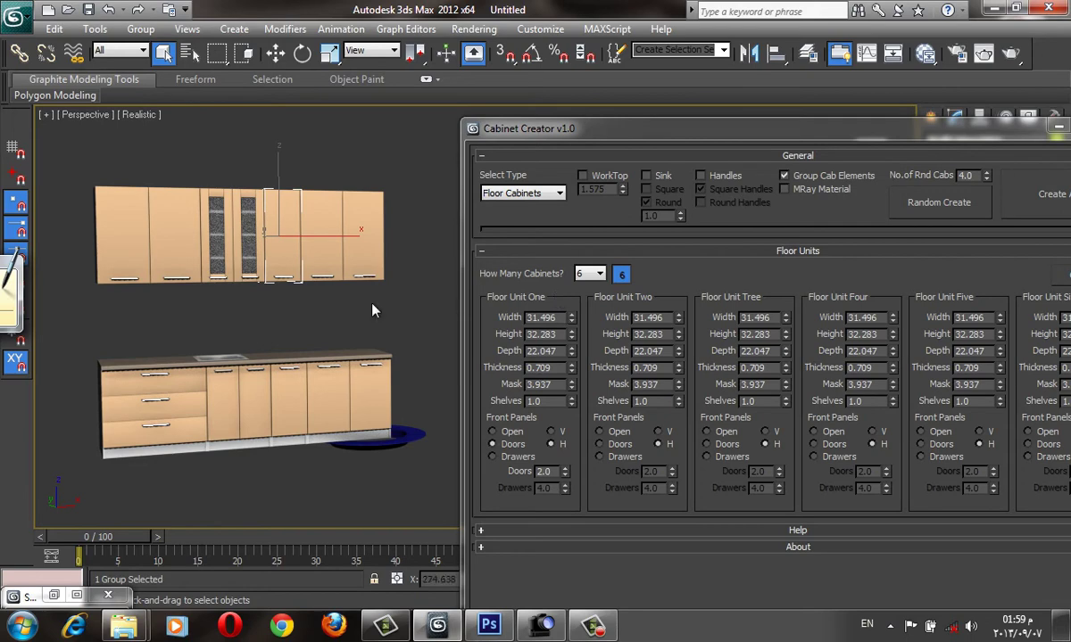
{"action": "middle_click_drag", "start_coordinate": [373, 307], "coordinate": [376, 306]}
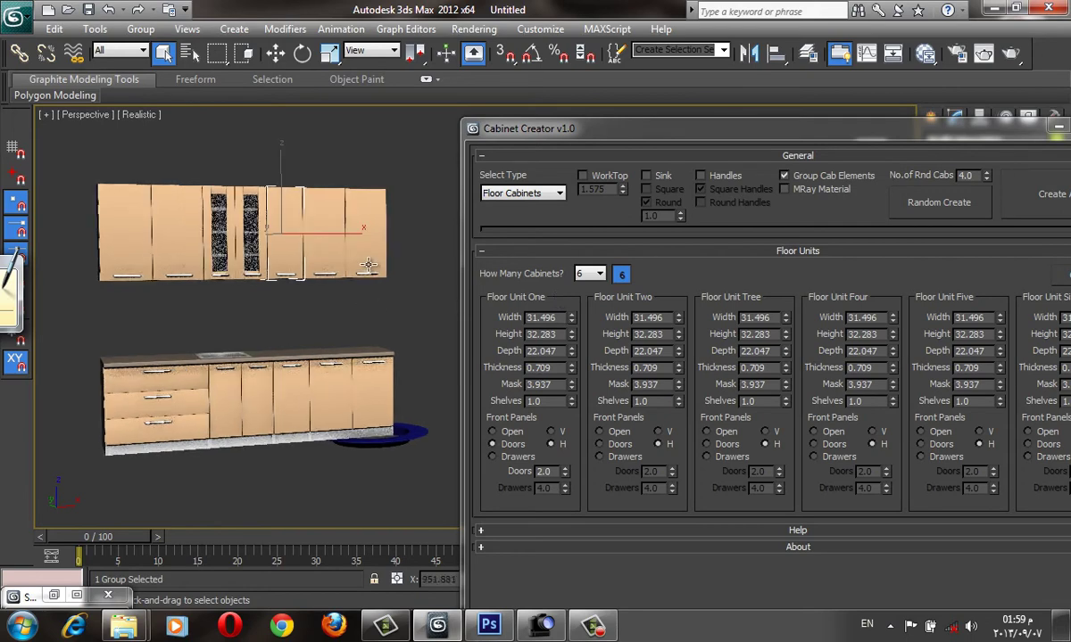
{"action": "middle_click_drag", "start_coordinate": [301, 294], "coordinate": [323, 320], "text": "alt"}
{"action": "key", "text": "F4"}
Zoom in on the floor row with the sink and the wall cabinets above.
{"action": "scroll", "coordinate": [323, 320], "scroll_direction": "up", "scroll_amount": 2}
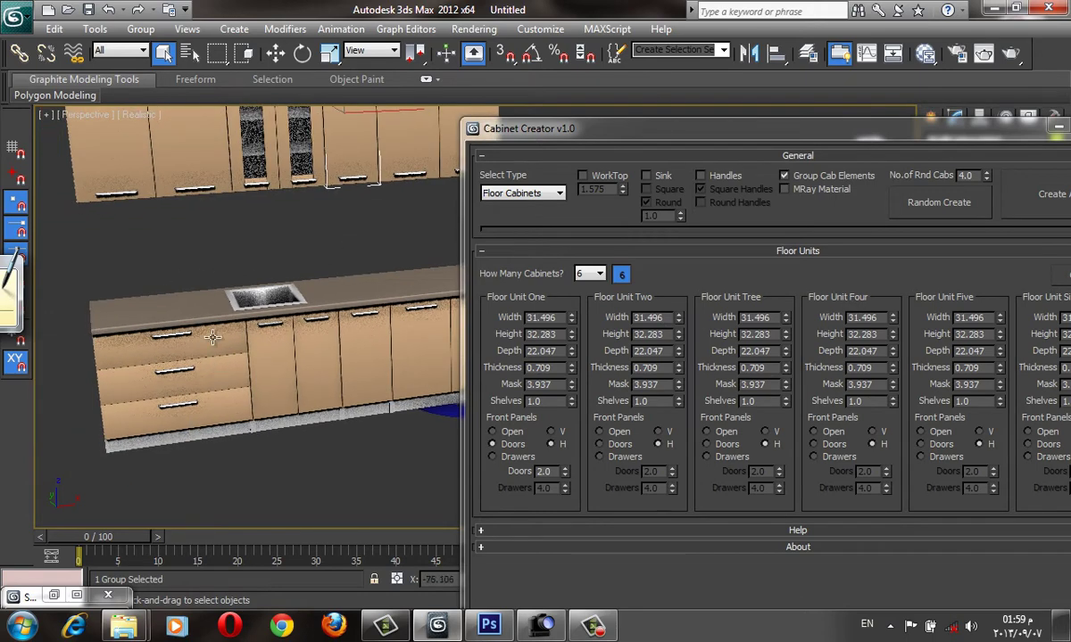
{"action": "scroll", "coordinate": [184, 336], "scroll_direction": "up", "scroll_amount": 3}
{"action": "scroll", "coordinate": [184, 336], "scroll_direction": "up", "scroll_amount": 1}
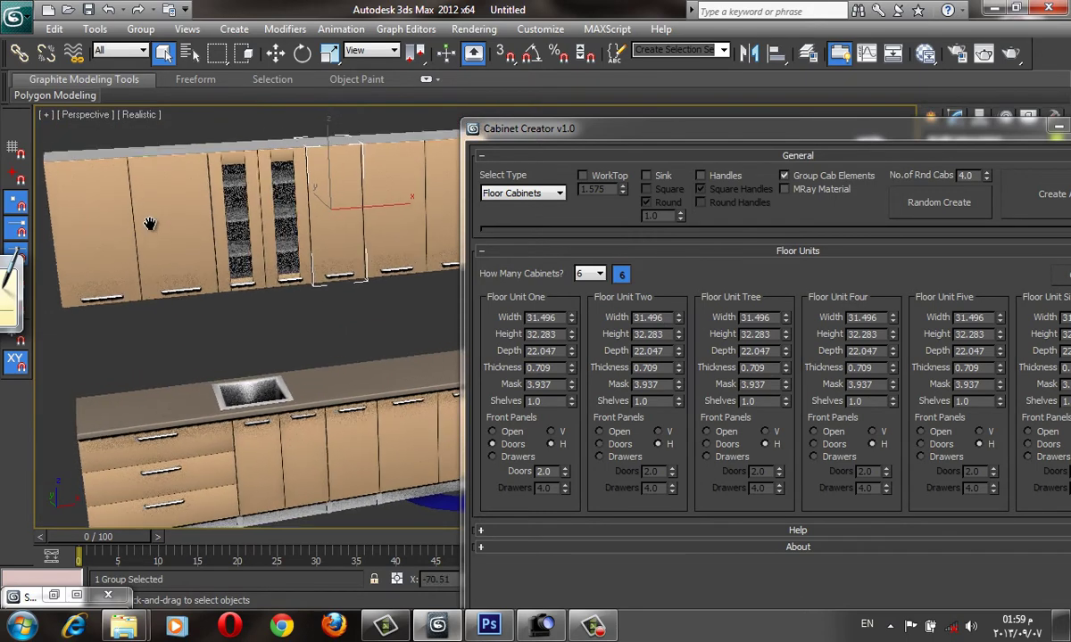
{"action": "scroll", "coordinate": [138, 308], "scroll_direction": "up", "scroll_amount": 1}
{"action": "scroll", "coordinate": [155, 286], "scroll_direction": "up", "scroll_amount": 1}
{"action": "scroll", "coordinate": [203, 283], "scroll_direction": "up", "scroll_amount": 1}
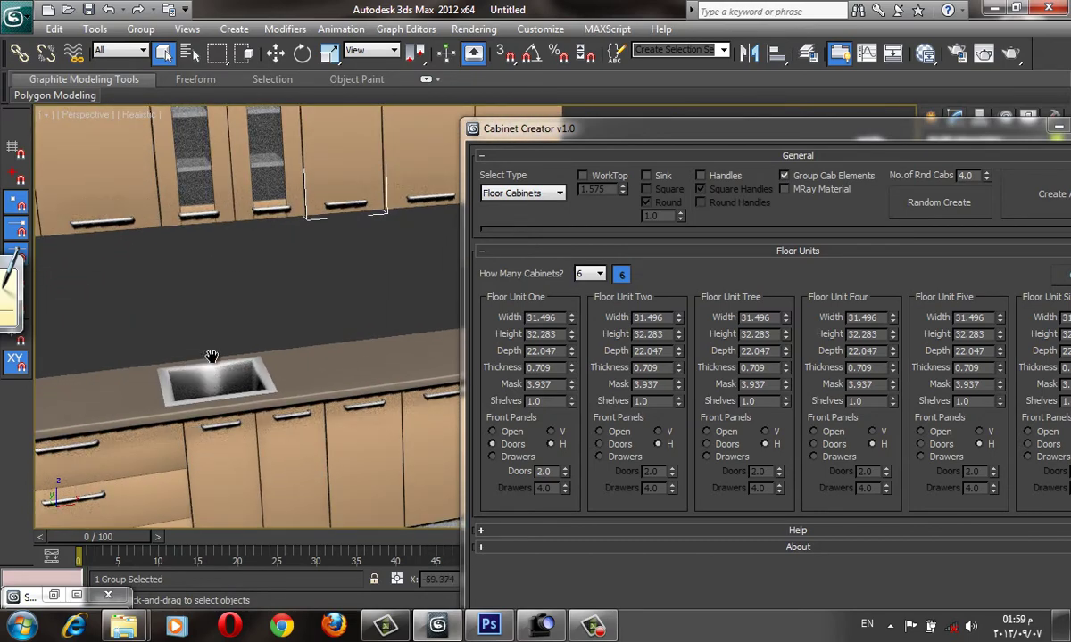
{"action": "scroll", "coordinate": [211, 357], "scroll_direction": "up", "scroll_amount": 2}
{"action": "middle_click_drag", "start_coordinate": [321, 453], "coordinate": [304, 382]}
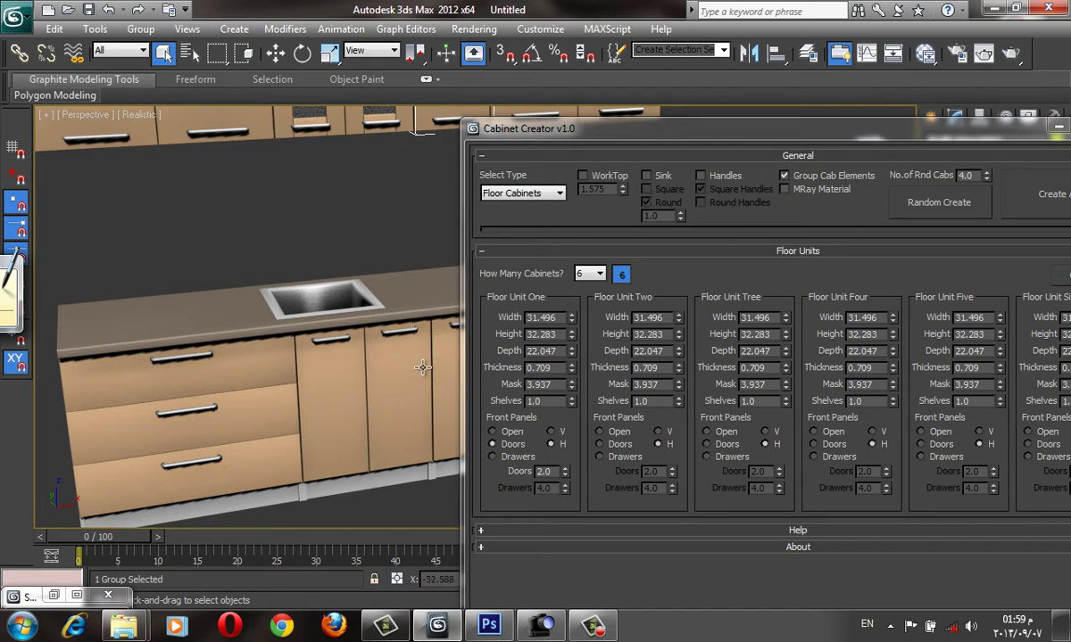
{"action": "scroll", "coordinate": [422, 364], "scroll_direction": "down", "scroll_amount": 3}
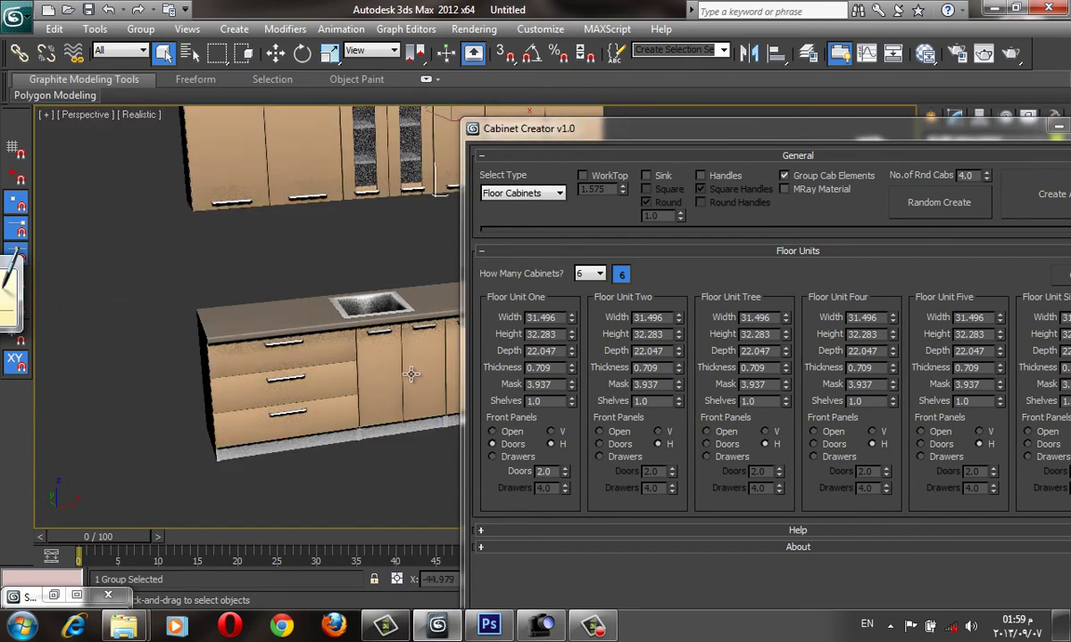
{"action": "scroll", "coordinate": [423, 364], "scroll_direction": "up", "scroll_amount": 1}
{"action": "middle_click_drag", "start_coordinate": [404, 377], "coordinate": [394, 379]}
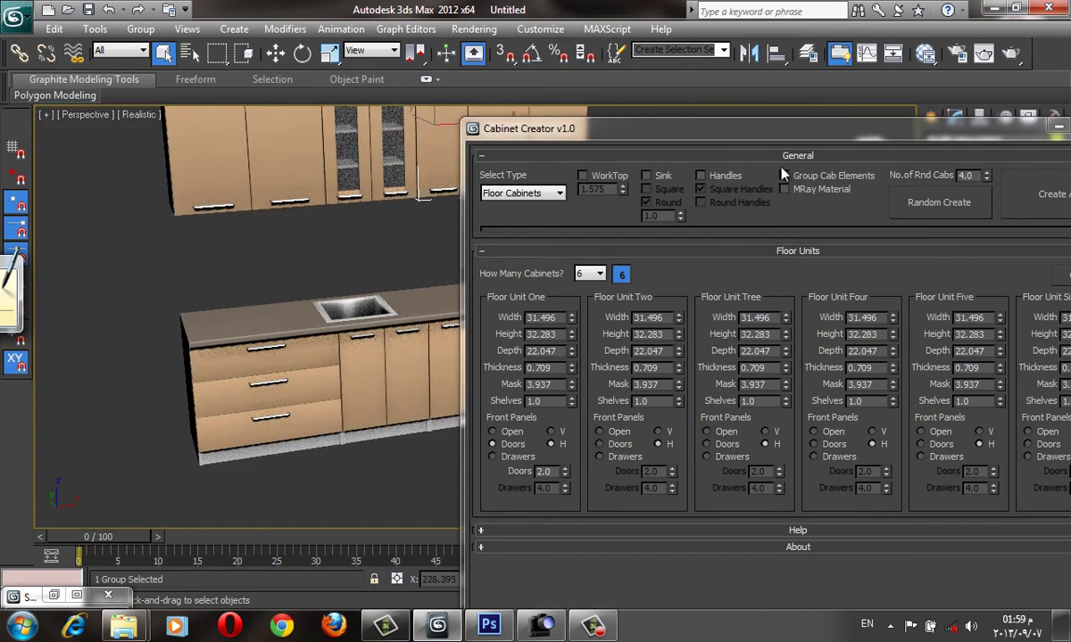
{"action": "left_click_drag", "start_coordinate": [785, 145], "coordinate": [584, 205]}
Close Cabinet Creator and launch FloorGenerator_ver1_00.ms by dragging it from the scripts folder into the viewport.
{"action": "left_click", "coordinate": [821, 188]}
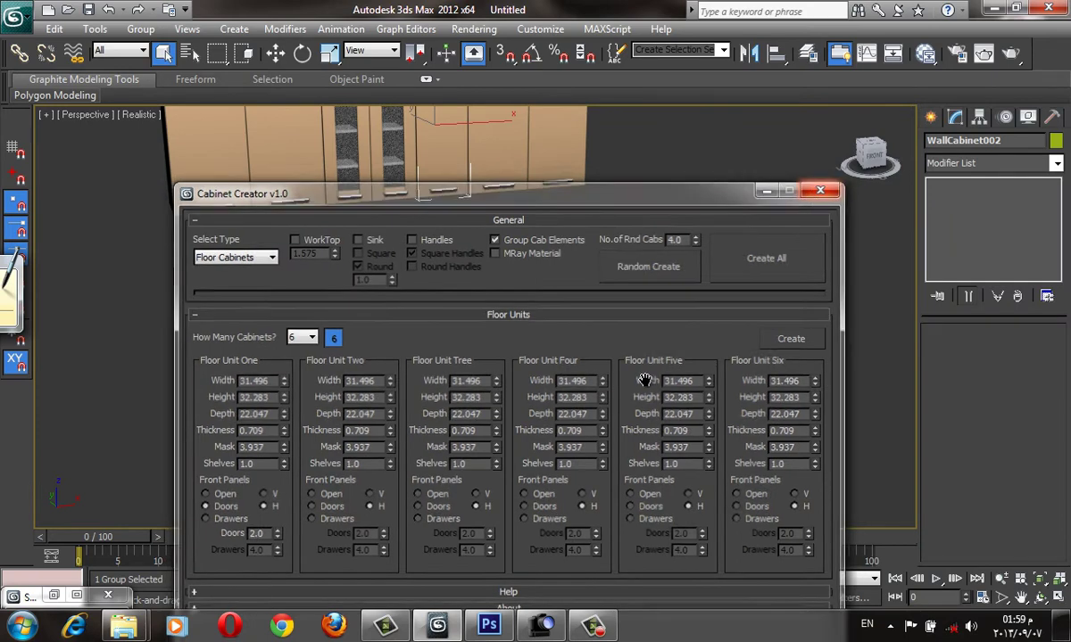
{"action": "mouse_move", "coordinate": [124, 627]}
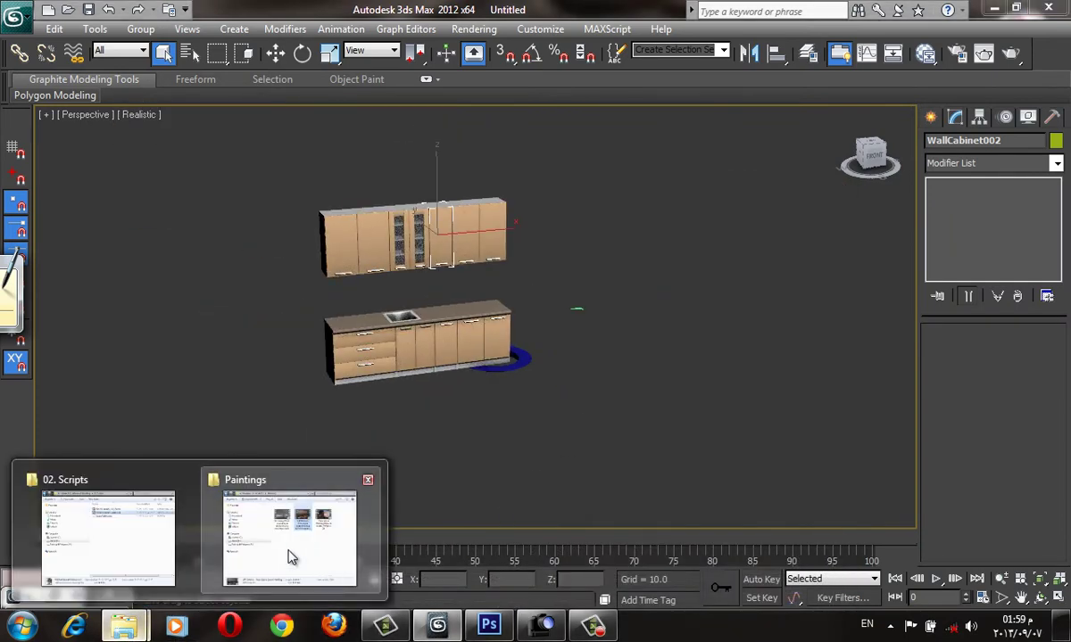
{"action": "left_click", "coordinate": [141, 488]}
{"action": "left_click_drag", "start_coordinate": [317, 380], "coordinate": [782, 234]}
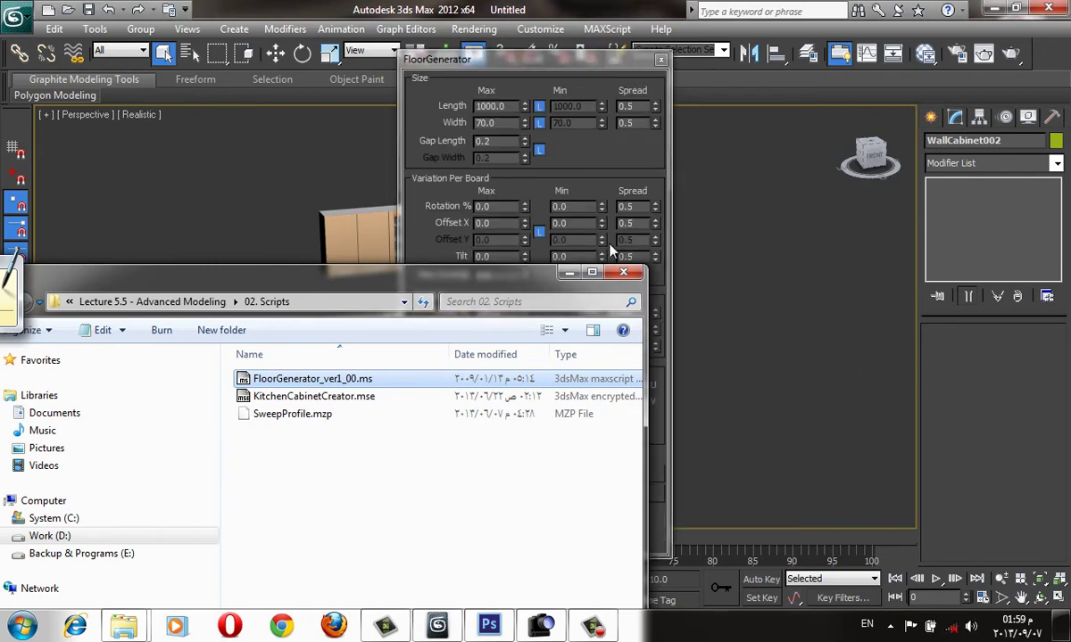
{"action": "left_click", "coordinate": [569, 272]}
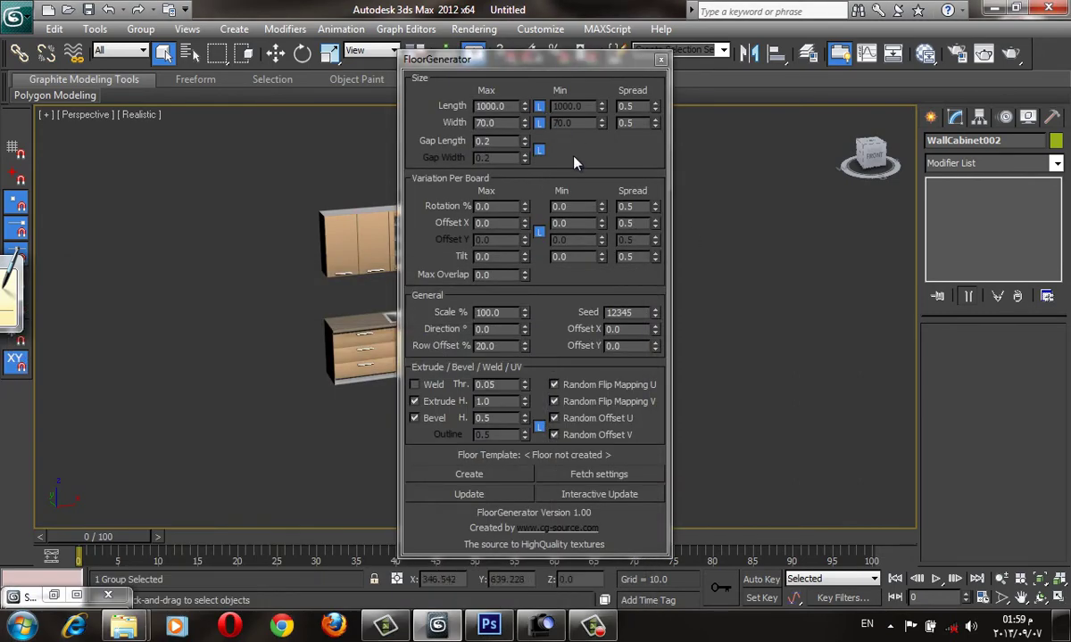
Frame and orbit the view around the cabinets, then bring up the toolbar options menu.
{"action": "key", "text": "z"}
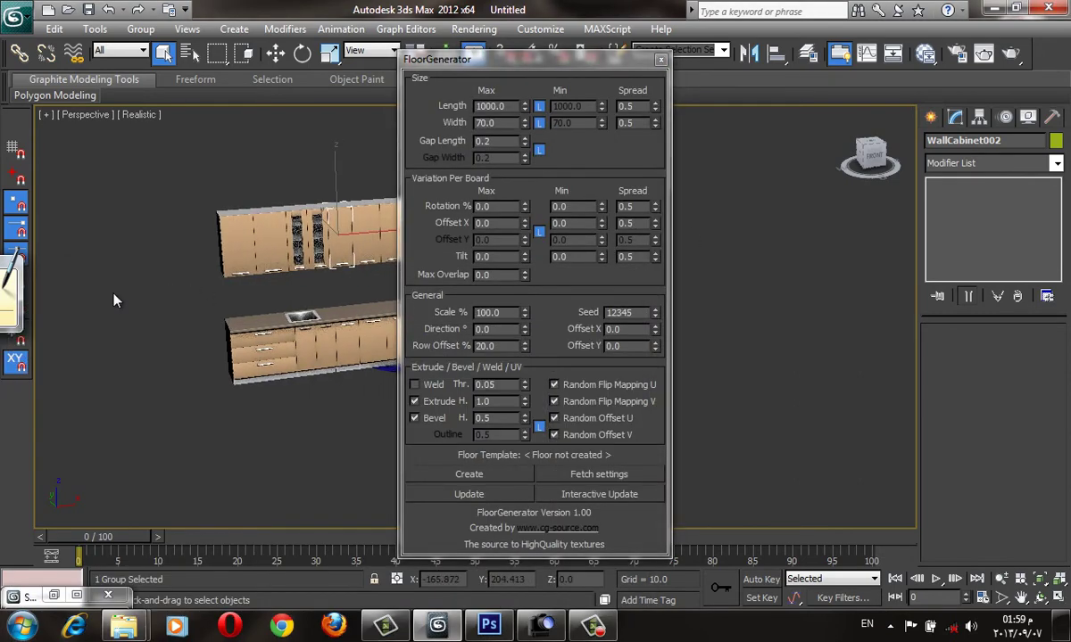
{"action": "middle_click_drag", "start_coordinate": [106, 275], "coordinate": [124, 311], "text": "alt"}
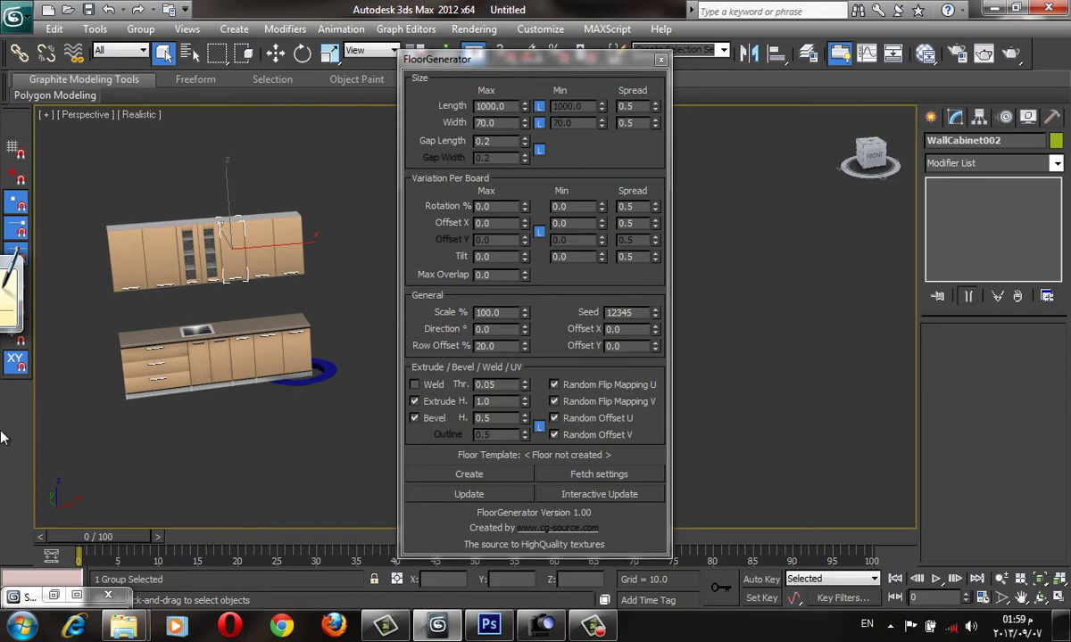
{"action": "right_click", "coordinate": [5, 235]}
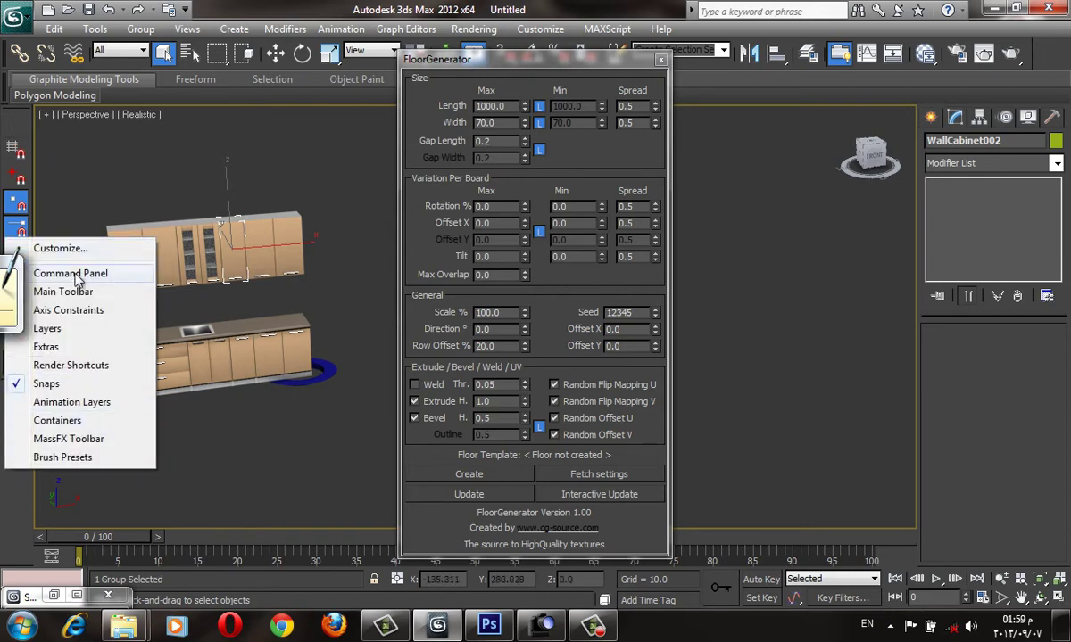
Look up the FloorGenerator entries in the Customize User Interface action list.
{"action": "left_click", "coordinate": [72, 236]}
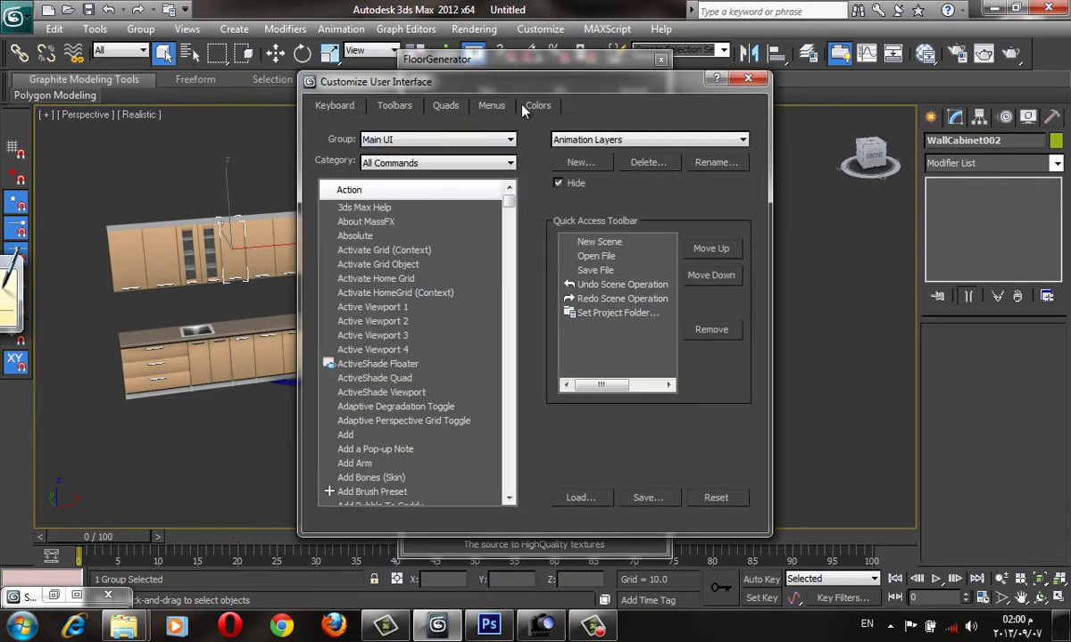
{"action": "left_click", "coordinate": [373, 307]}
{"action": "key", "text": "f"}
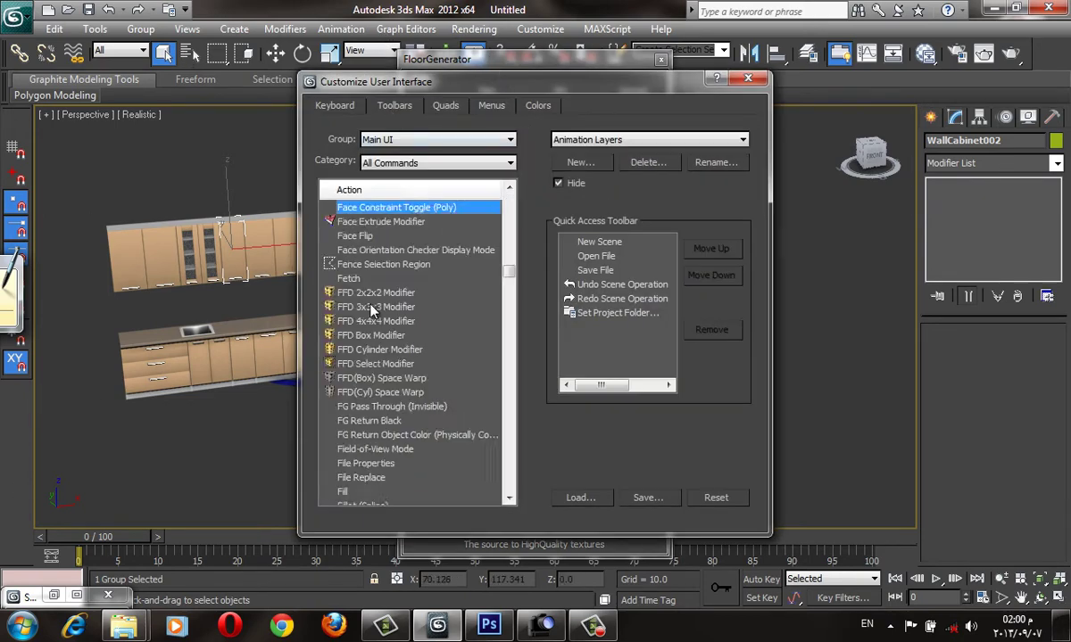
{"action": "key", "text": "l"}
{"action": "key", "text": "o"}
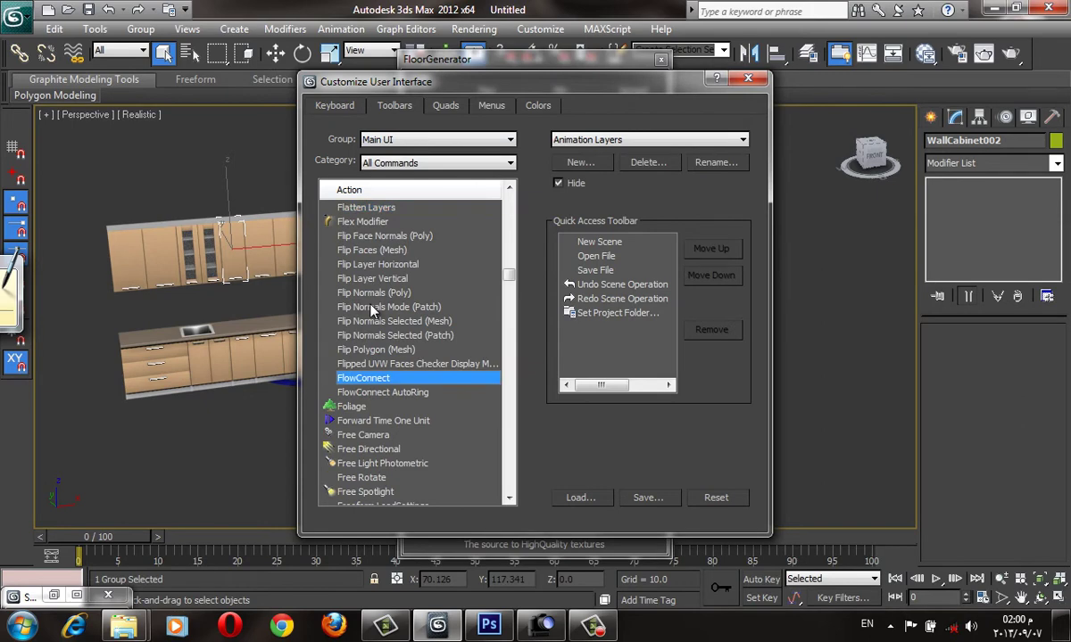
{"action": "scroll", "coordinate": [373, 308], "scroll_direction": "down", "scroll_amount": 2}
{"action": "scroll", "coordinate": [374, 314], "scroll_direction": "down", "scroll_amount": 2}
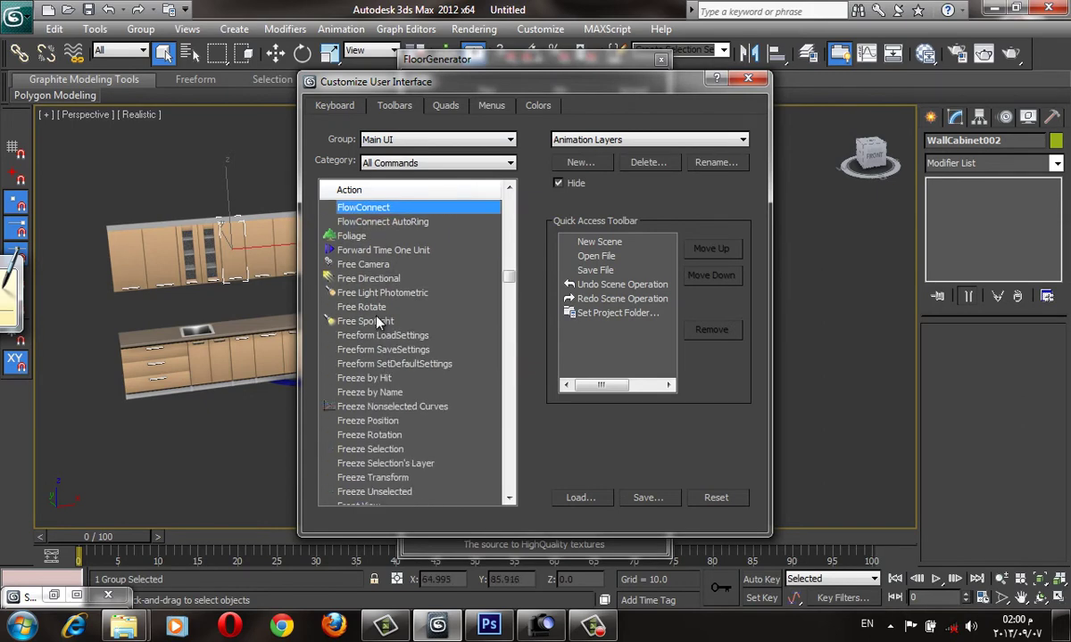
{"action": "scroll", "coordinate": [377, 322], "scroll_direction": "up", "scroll_amount": 2}
Close Customize, reposition the FloorGenerator dialog and start creating a plank floor.
{"action": "left_click", "coordinate": [748, 79]}
{"action": "left_click_drag", "start_coordinate": [585, 58], "coordinate": [765, 96]}
{"action": "left_click", "coordinate": [689, 501]}
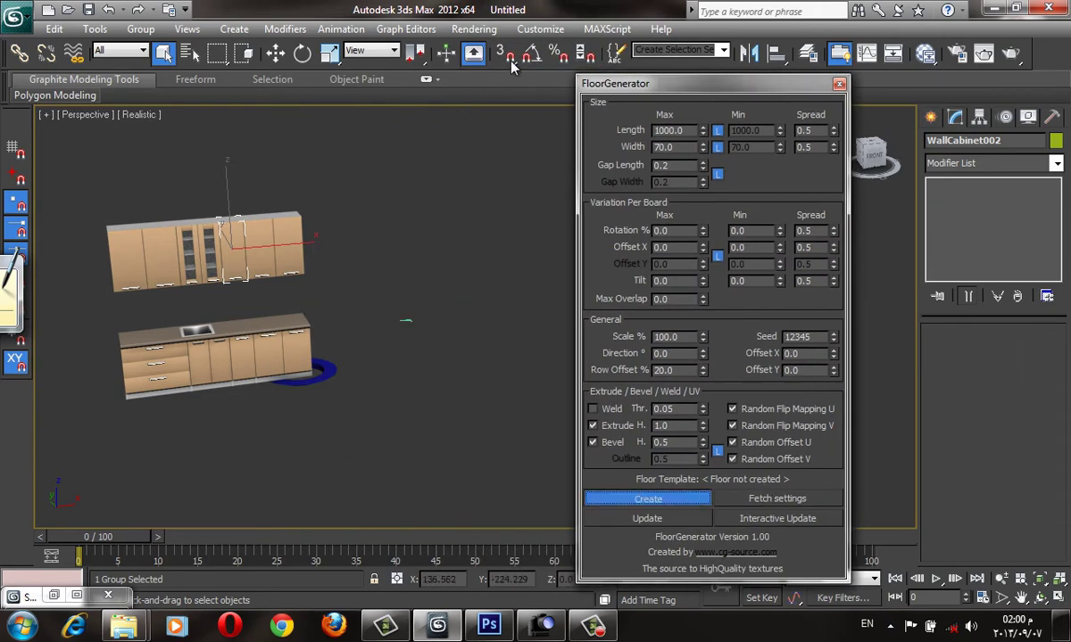
Draw a Standard Primitives plane in the middle of the viewport.
{"action": "mouse_move", "coordinate": [448, 262]}
{"action": "middle_mouse_down"}
{"action": "mouse_move", "coordinate": [435, 292]}
{"action": "mouse_move", "coordinate": [323, 295]}
{"action": "middle_mouse_up"}
{"action": "scroll", "coordinate": [435, 291], "scroll_direction": "down", "scroll_amount": 3}
{"action": "left_click", "coordinate": [402, 324]}
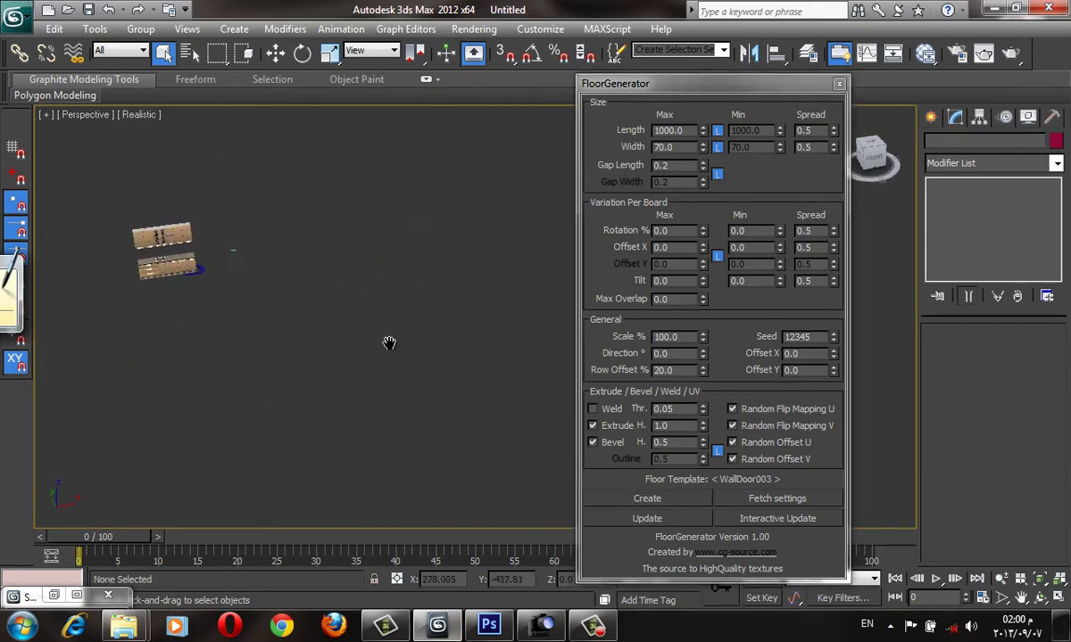
{"action": "left_click", "coordinate": [930, 117]}
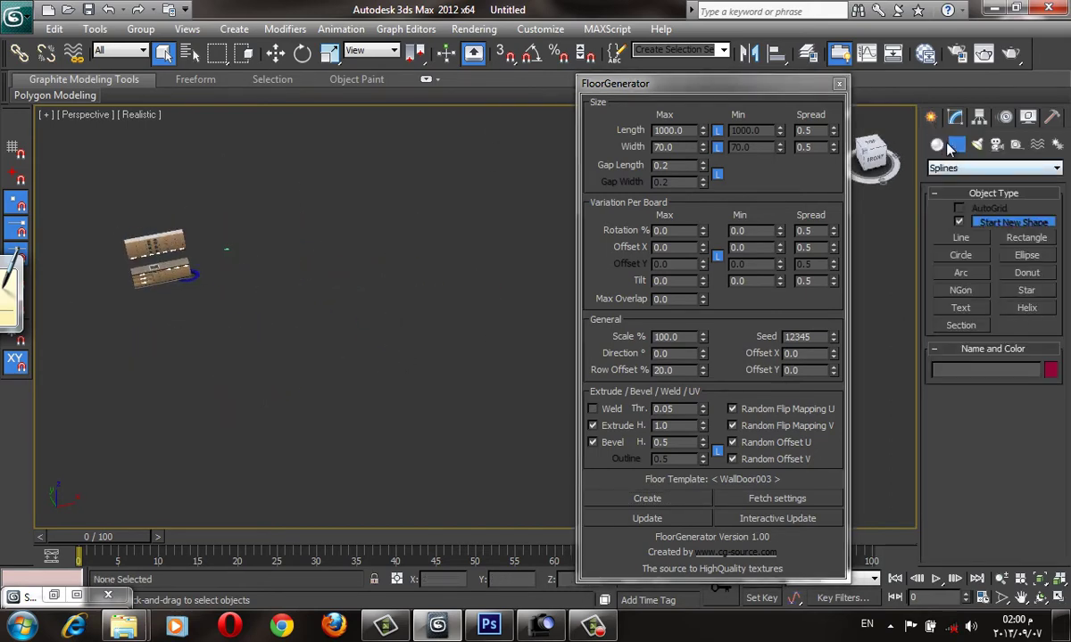
{"action": "left_click", "coordinate": [936, 145]}
{"action": "left_click", "coordinate": [982, 168]}
{"action": "left_click", "coordinate": [933, 178]}
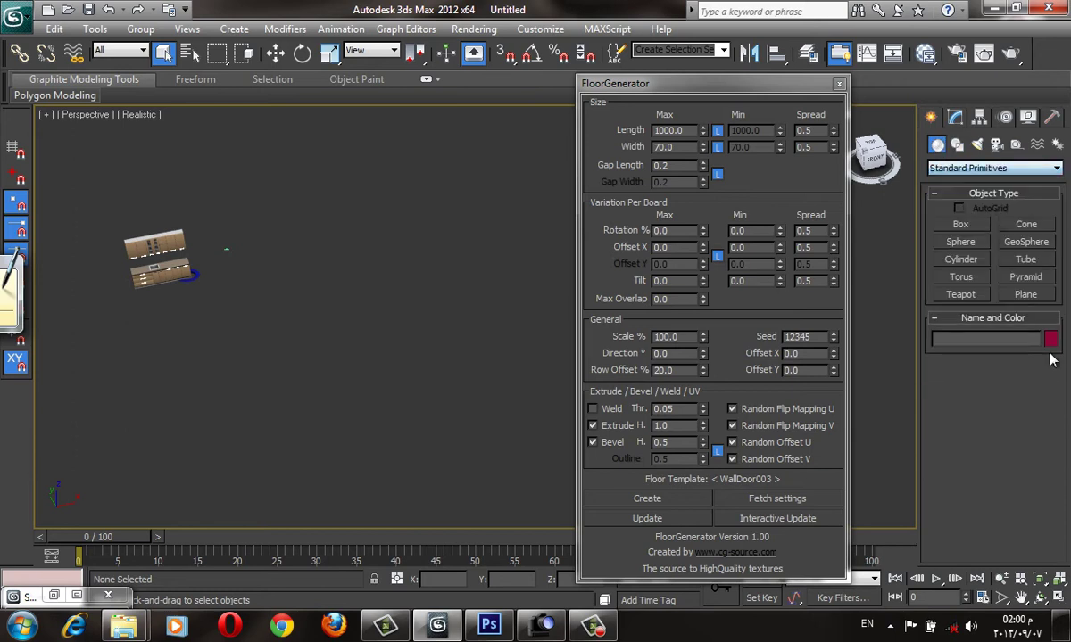
{"action": "left_click", "coordinate": [1026, 294]}
{"action": "mouse_move", "coordinate": [415, 477]}
{"action": "left_mouse_down"}
{"action": "mouse_move", "coordinate": [422, 232]}
{"action": "mouse_move", "coordinate": [487, 191]}
{"action": "left_mouse_up"}
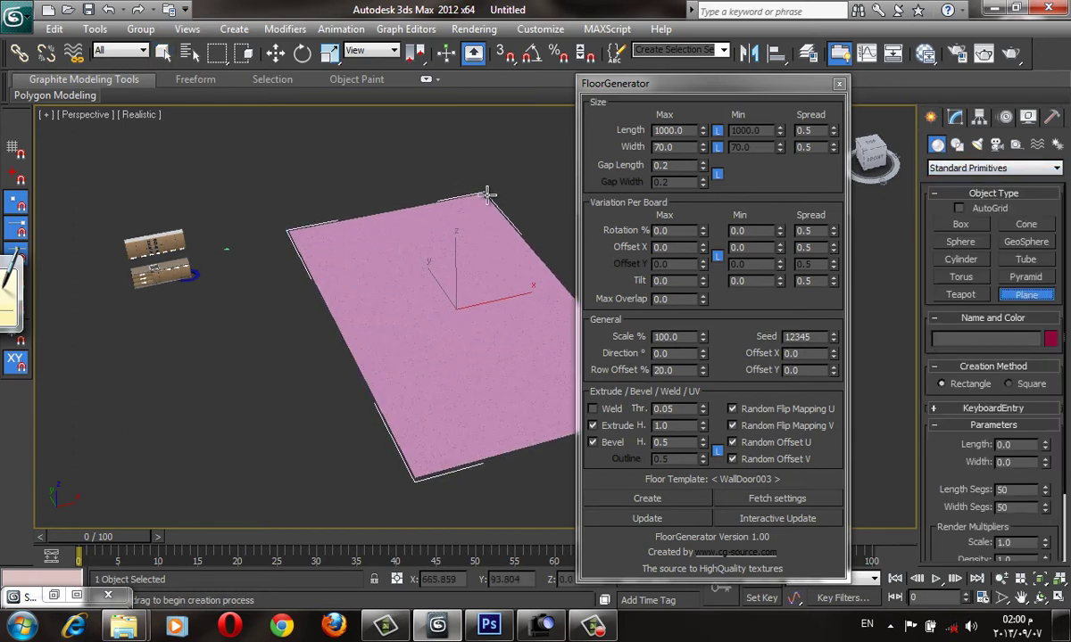
Generate a plank floor on Plane001 and inspect the board seams with edge outlines.
{"action": "left_click", "coordinate": [673, 520]}
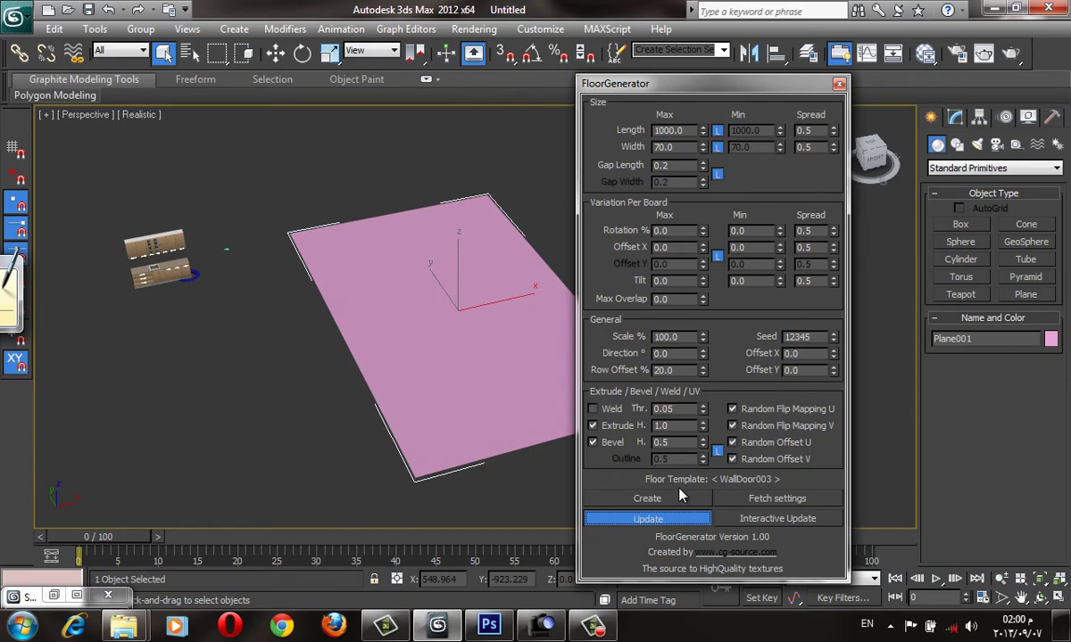
{"action": "left_click", "coordinate": [664, 499]}
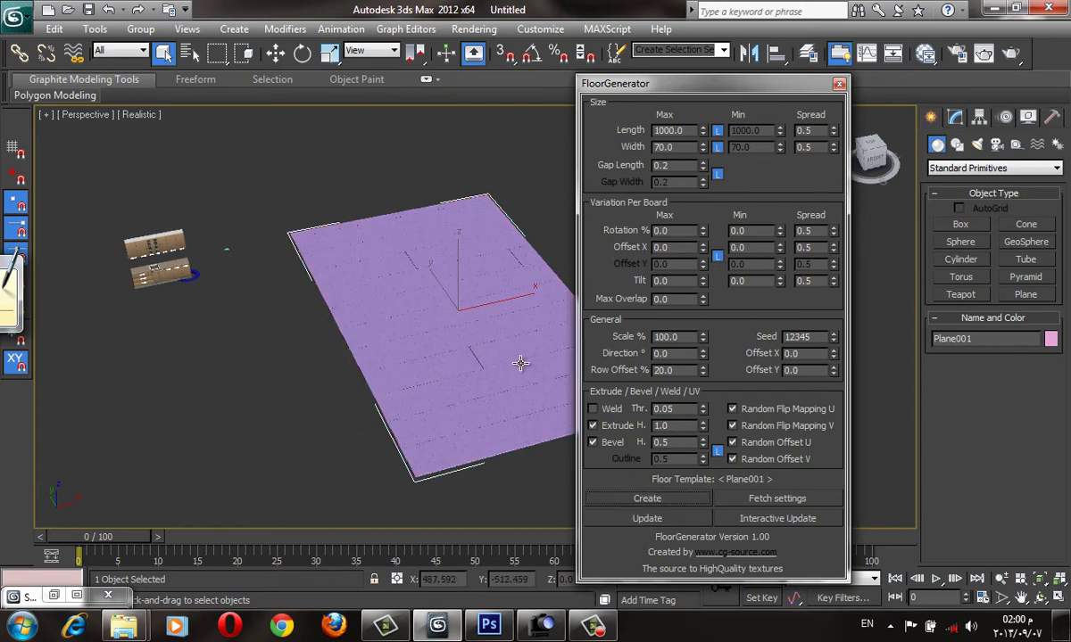
{"action": "scroll", "coordinate": [521, 363], "scroll_direction": "up", "scroll_amount": 5}
{"action": "mouse_move", "coordinate": [444, 373]}
{"action": "middle_mouse_down", "text": "alt"}
{"action": "mouse_move", "coordinate": [401, 423]}
{"action": "mouse_move", "coordinate": [395, 382]}
{"action": "mouse_move", "coordinate": [437, 406]}
{"action": "middle_mouse_up", "text": "alt"}
{"action": "key", "text": "F4"}
{"action": "key", "text": "F4"}
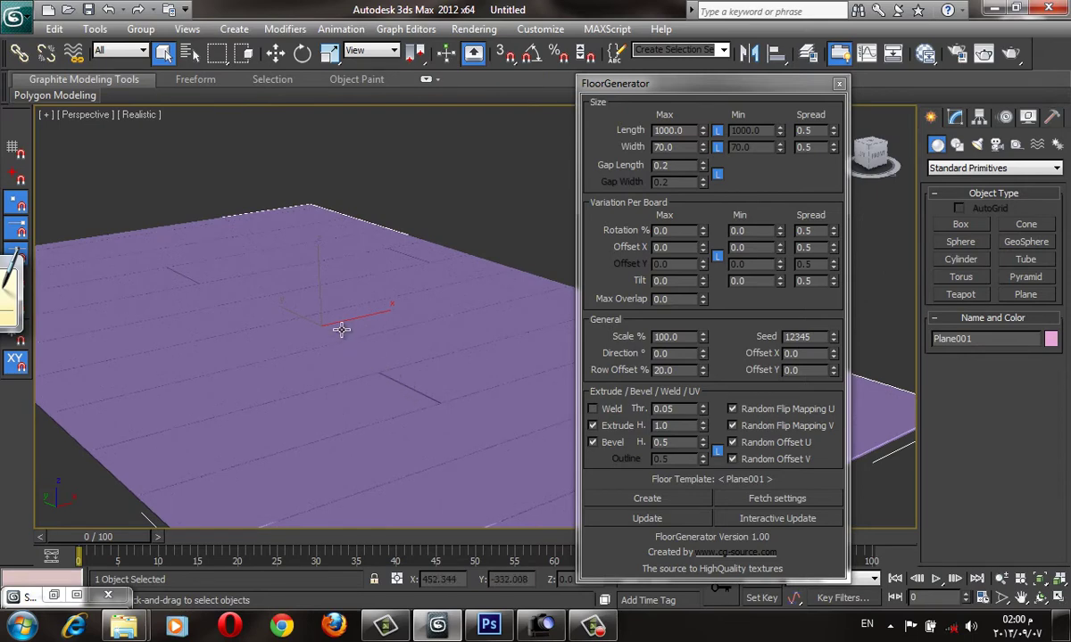
{"action": "scroll", "coordinate": [382, 390], "scroll_direction": "up", "scroll_amount": 1}
{"action": "scroll", "coordinate": [383, 390], "scroll_direction": "up", "scroll_amount": 2}
{"action": "scroll", "coordinate": [383, 393], "scroll_direction": "up", "scroll_amount": 2}
{"action": "scroll", "coordinate": [388, 413], "scroll_direction": "up", "scroll_amount": 1}
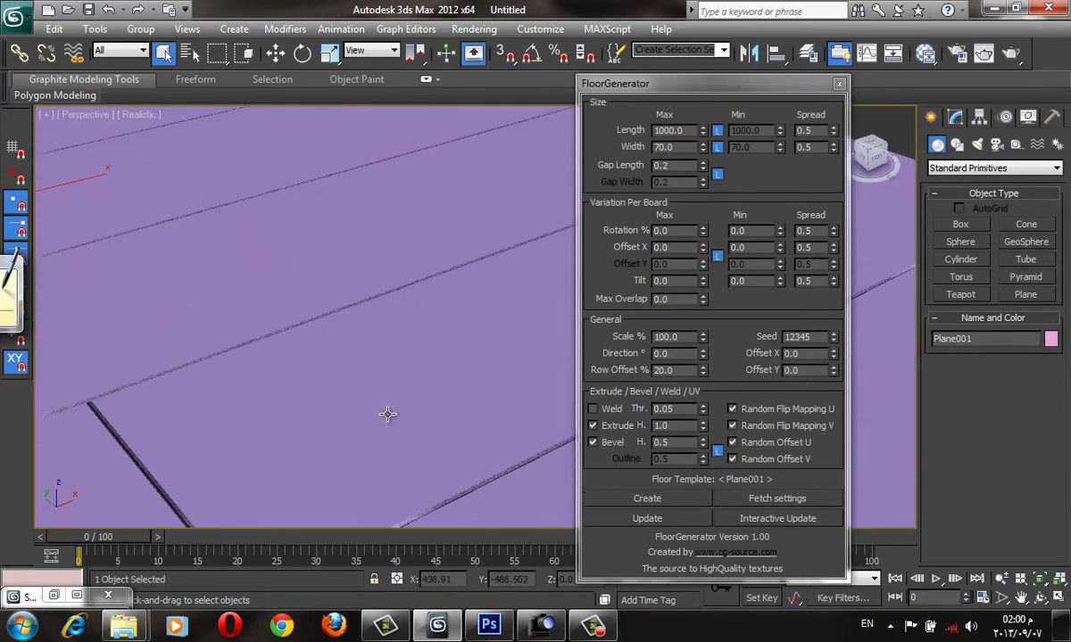
{"action": "mouse_move", "coordinate": [387, 413]}
{"action": "middle_mouse_down", "text": "alt"}
{"action": "mouse_move", "coordinate": [423, 361]}
{"action": "mouse_move", "coordinate": [426, 414]}
{"action": "mouse_move", "coordinate": [422, 400]}
{"action": "middle_mouse_up", "text": "alt"}
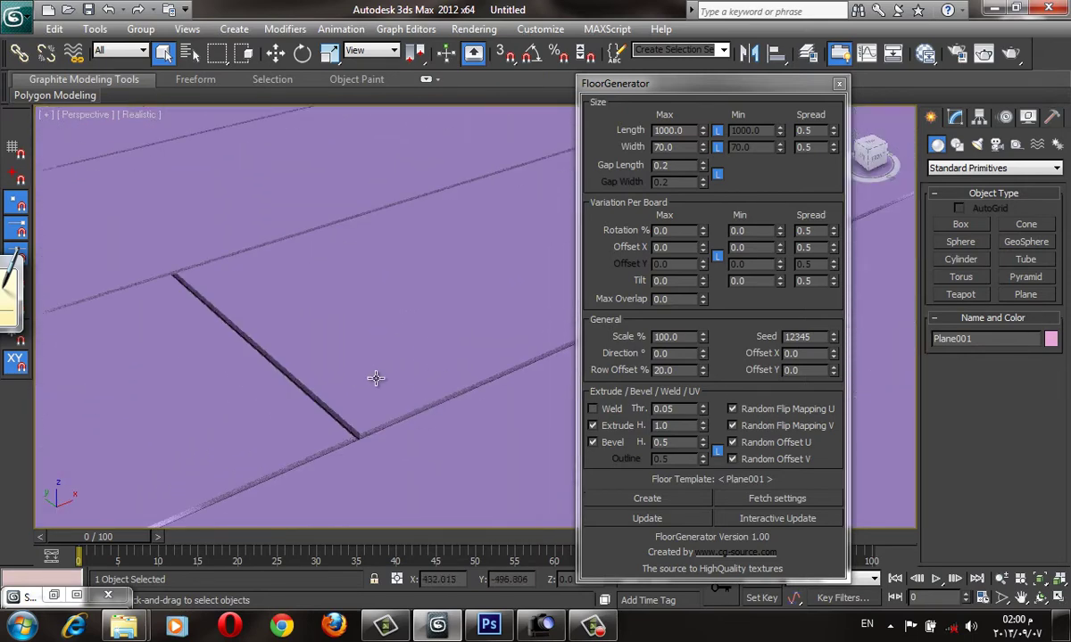
{"action": "scroll", "coordinate": [362, 398], "scroll_direction": "down", "scroll_amount": 4}
{"action": "key", "text": "F4"}
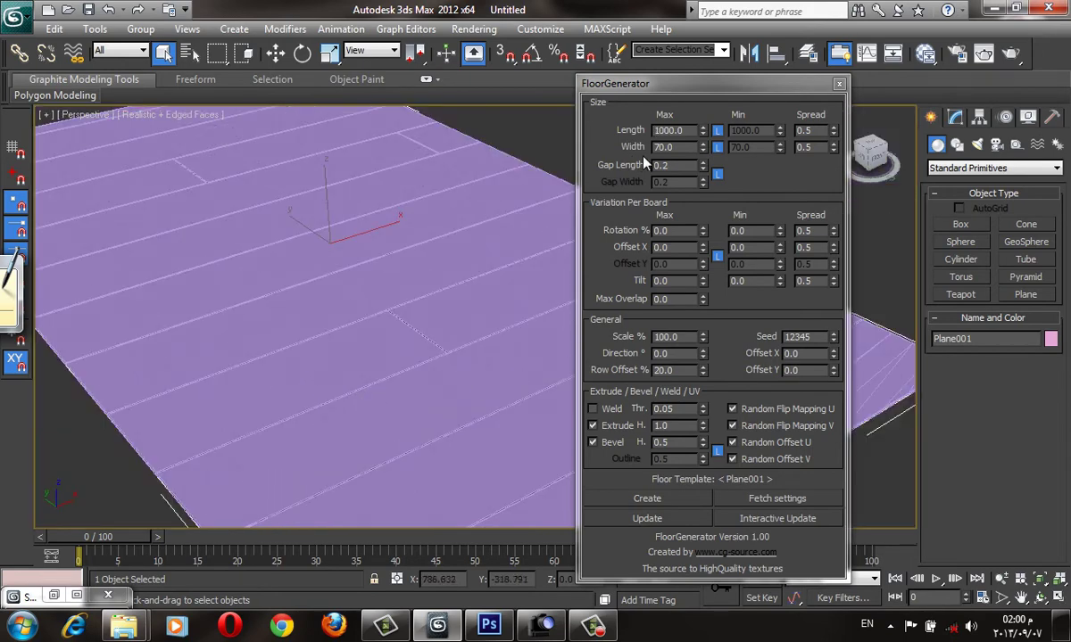
{"action": "scroll", "coordinate": [430, 288], "scroll_direction": "down", "scroll_amount": 3}
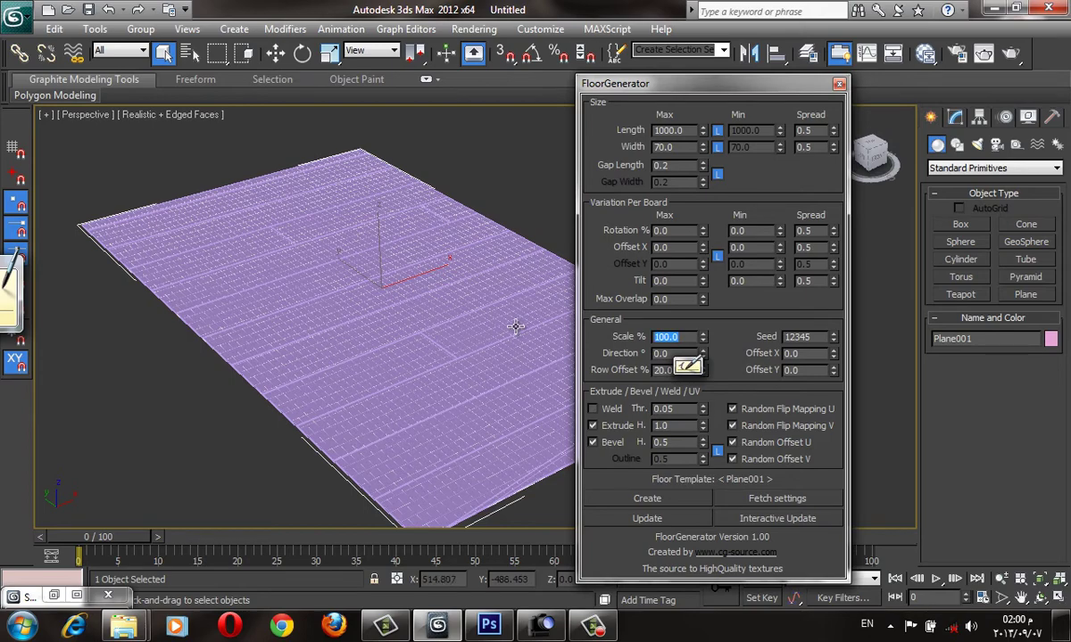
Set Scale % to 10 and update the floor with smaller planks.
{"action": "type", "text": "10"}
{"action": "key", "text": "Return"}
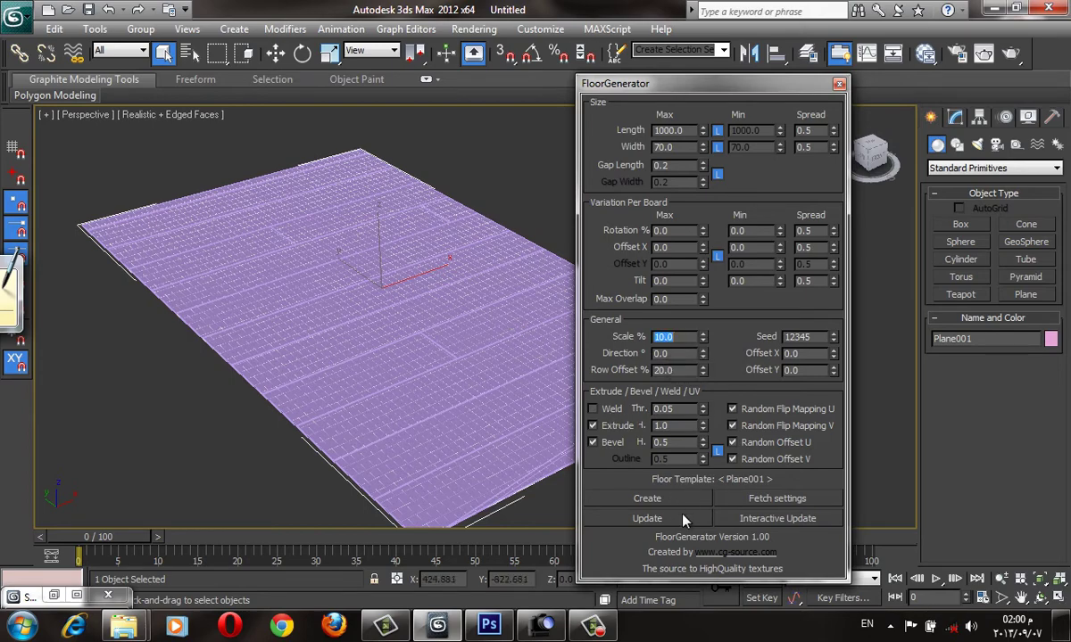
{"action": "left_click", "coordinate": [684, 520]}
{"action": "key", "text": "F4"}
{"action": "scroll", "coordinate": [357, 341], "scroll_direction": "up", "scroll_amount": 5}
Select the generated floor and Shift-move it to make an offset clone.
{"action": "middle_click_drag", "start_coordinate": [357, 348], "coordinate": [357, 376]}
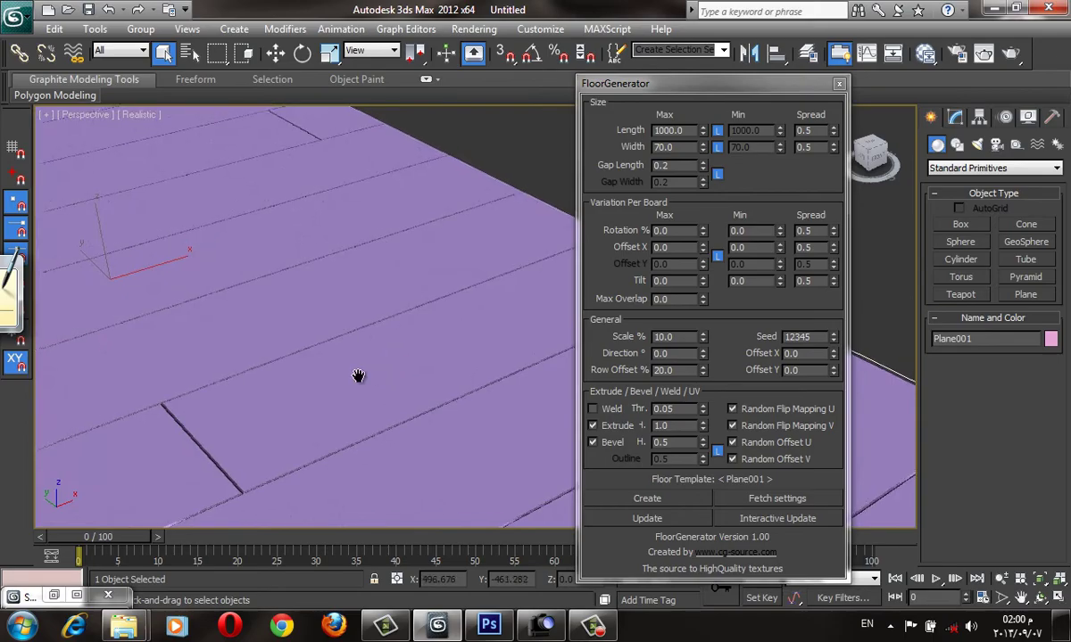
{"action": "key", "text": "F3"}
{"action": "scroll", "coordinate": [357, 376], "scroll_direction": "down", "scroll_amount": 5}
{"action": "left_click", "coordinate": [383, 391]}
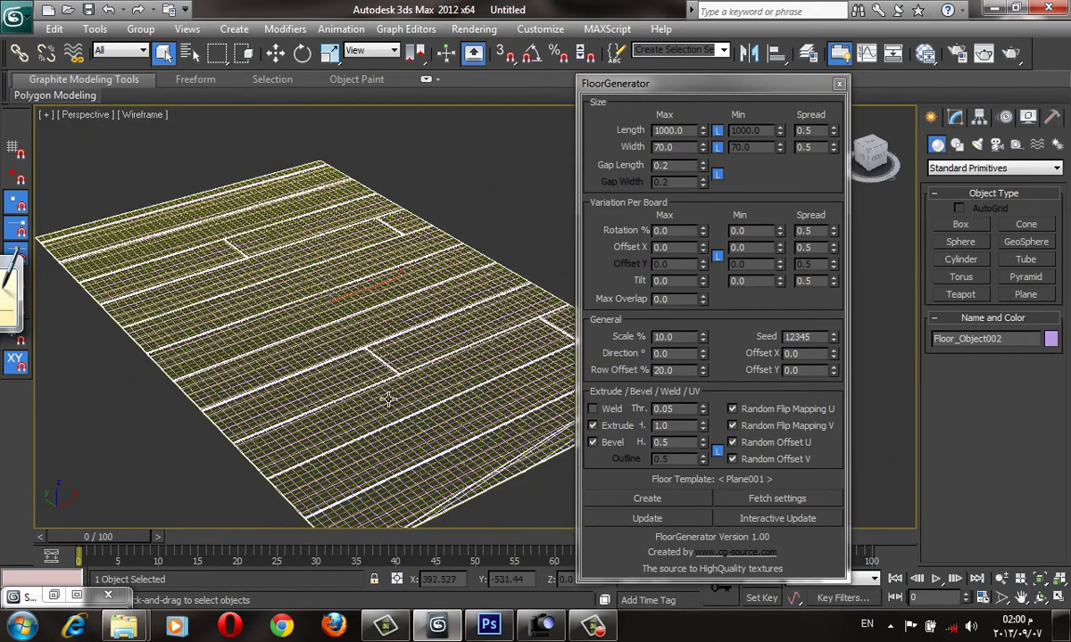
{"action": "key", "text": "w"}
{"action": "left_click_drag", "start_coordinate": [308, 254], "coordinate": [301, 190], "text": "shift"}
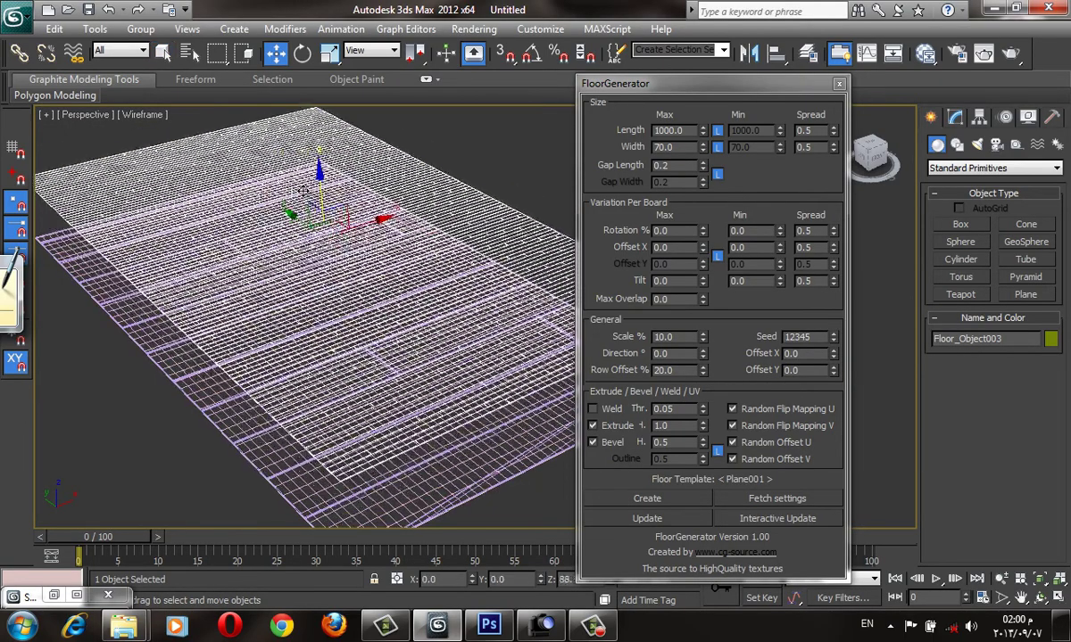
Check the planks in shaded view, then box-select all floor objects and delete them.
{"action": "key", "text": "F3"}
{"action": "scroll", "coordinate": [364, 313], "scroll_direction": "up", "scroll_amount": 5}
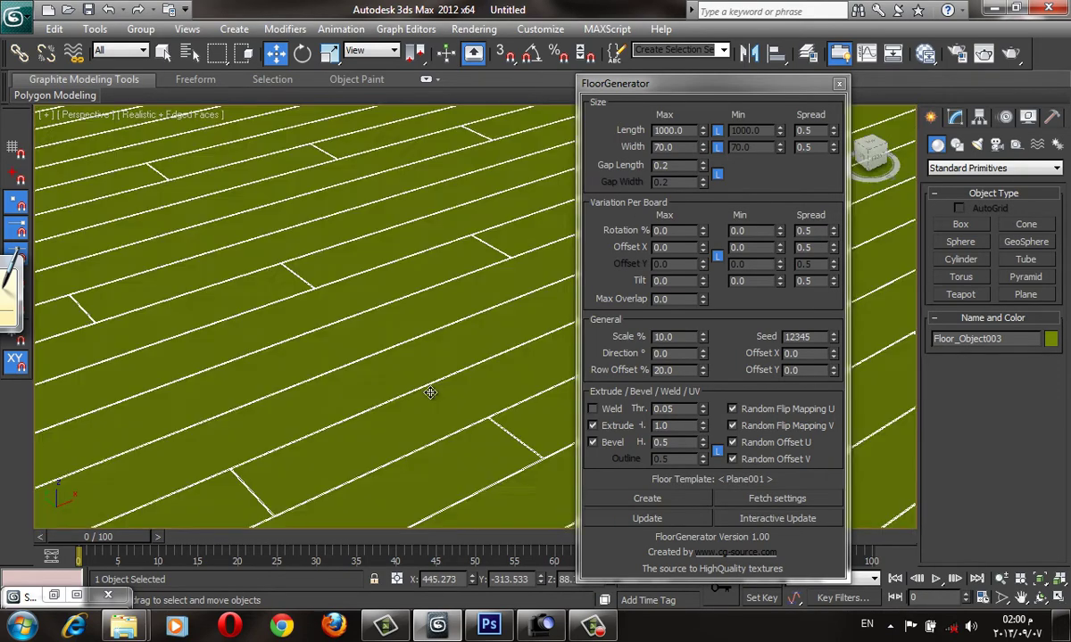
{"action": "key", "text": "F4"}
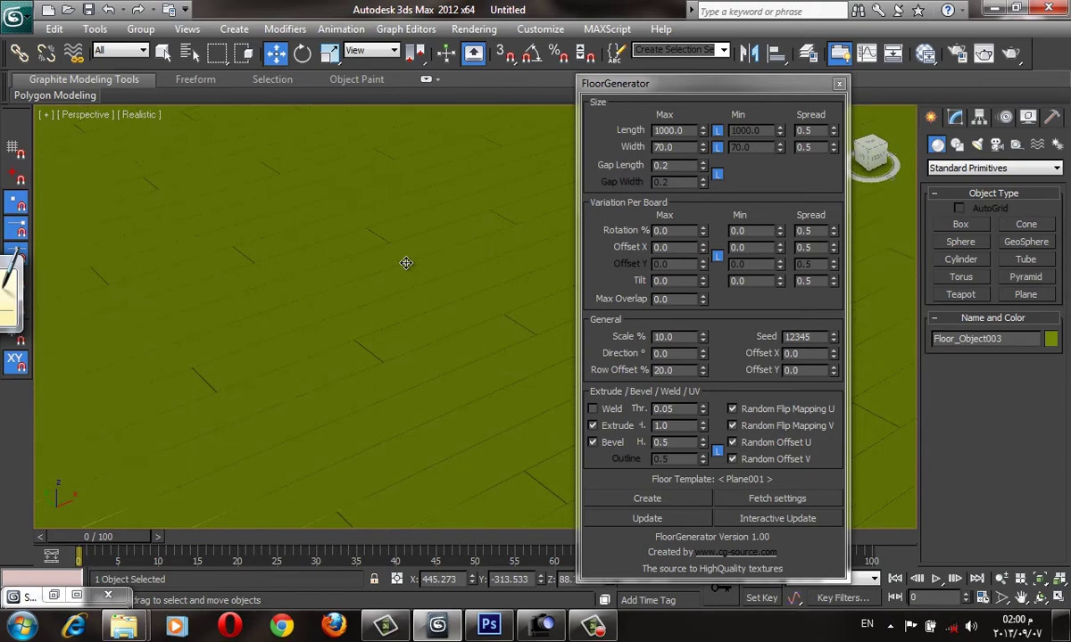
{"action": "key", "text": "F4"}
{"action": "scroll", "coordinate": [478, 309], "scroll_direction": "down", "scroll_amount": 3}
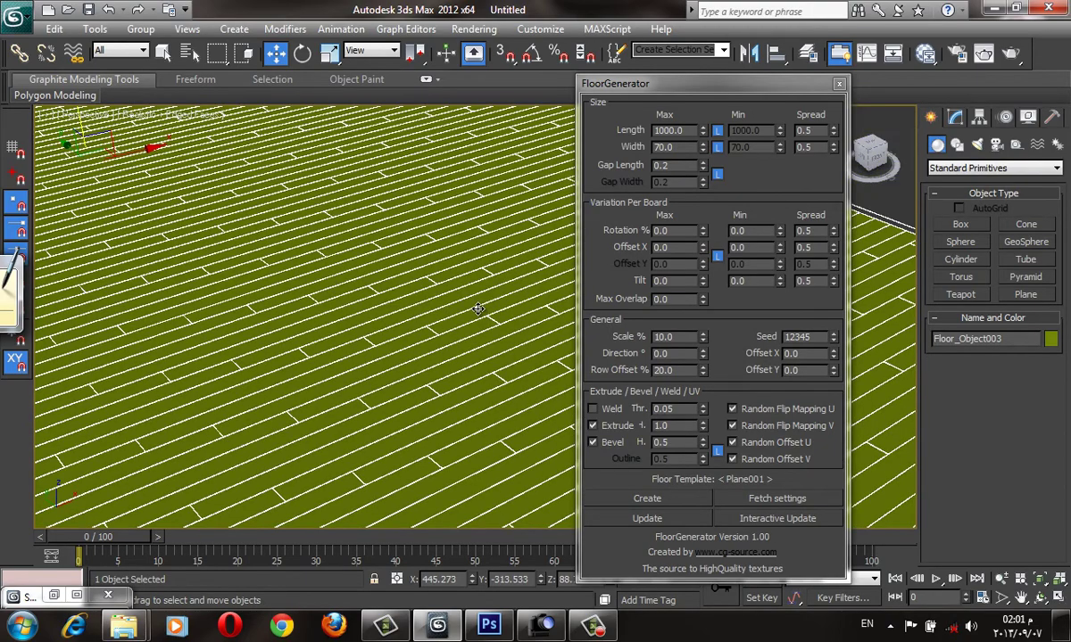
{"action": "scroll", "coordinate": [325, 307], "scroll_direction": "down", "scroll_amount": 3}
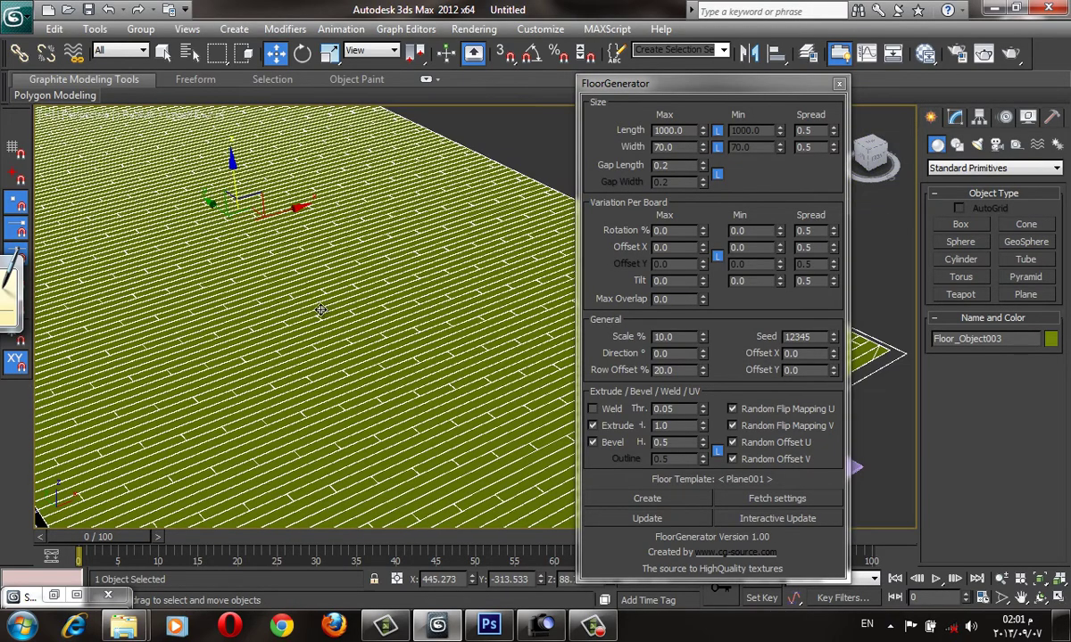
{"action": "scroll", "coordinate": [322, 309], "scroll_direction": "down", "scroll_amount": 5}
{"action": "key", "text": "F4"}
{"action": "left_click_drag", "start_coordinate": [536, 186], "coordinate": [408, 340]}
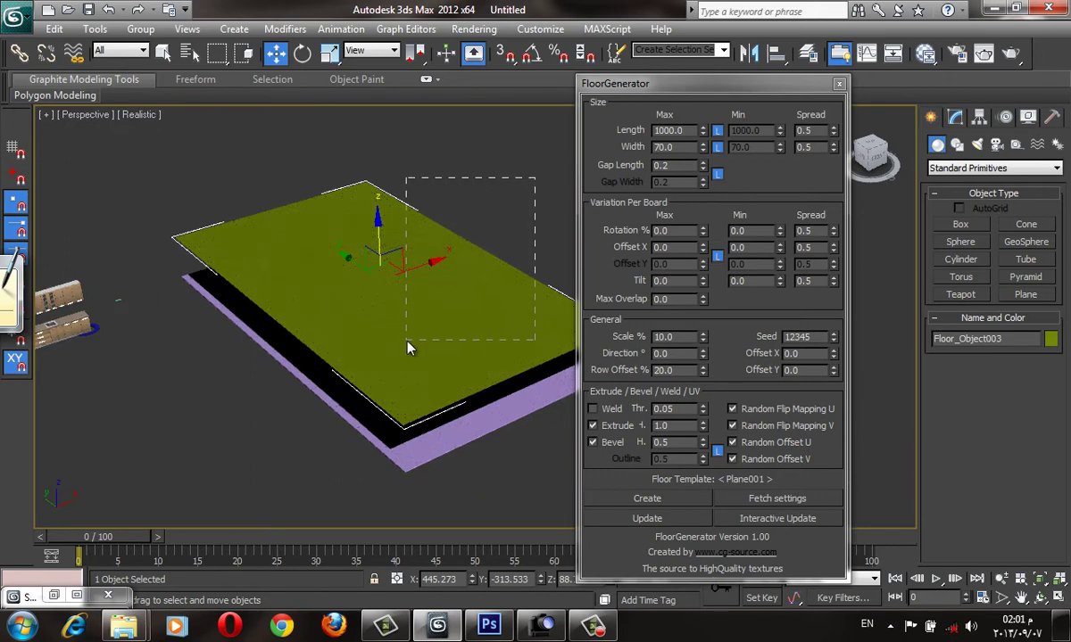
{"action": "key", "text": "Delete"}
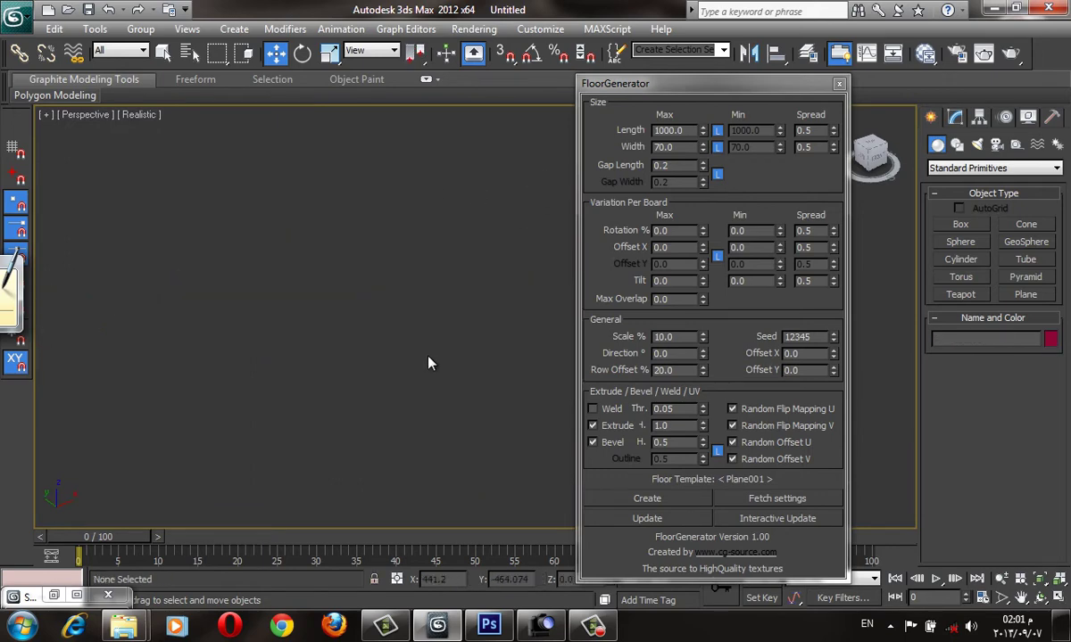
Move the FloorGenerator window aside and close it.
{"action": "middle_click_drag", "start_coordinate": [432, 381], "coordinate": [430, 370], "text": "alt"}
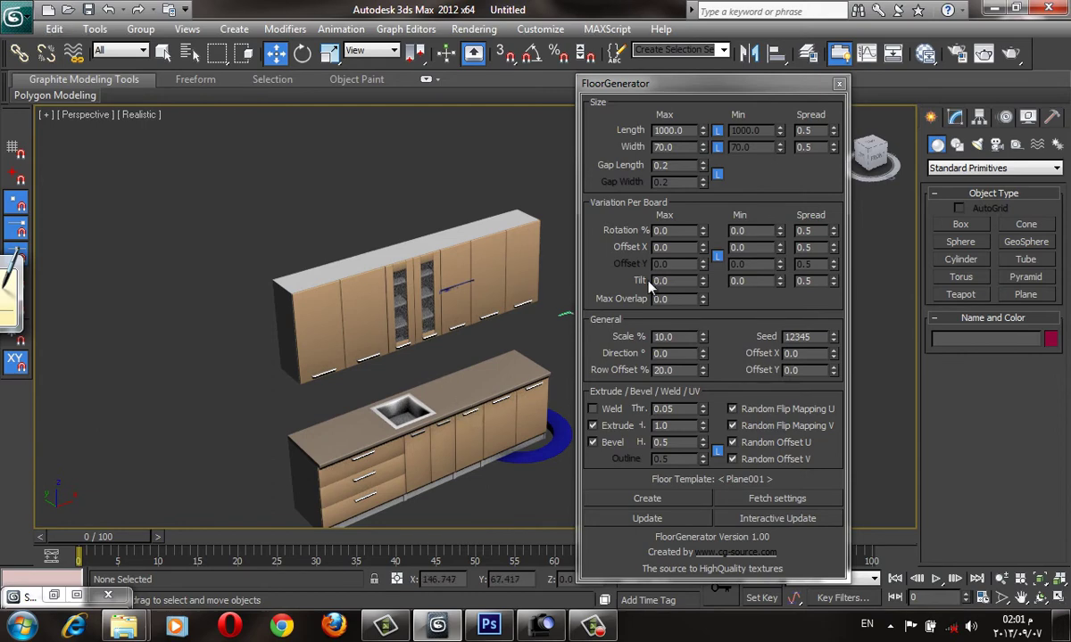
{"action": "left_click_drag", "start_coordinate": [675, 89], "coordinate": [817, 91]}
{"action": "middle_click_drag", "start_coordinate": [555, 304], "coordinate": [536, 303], "text": "alt"}
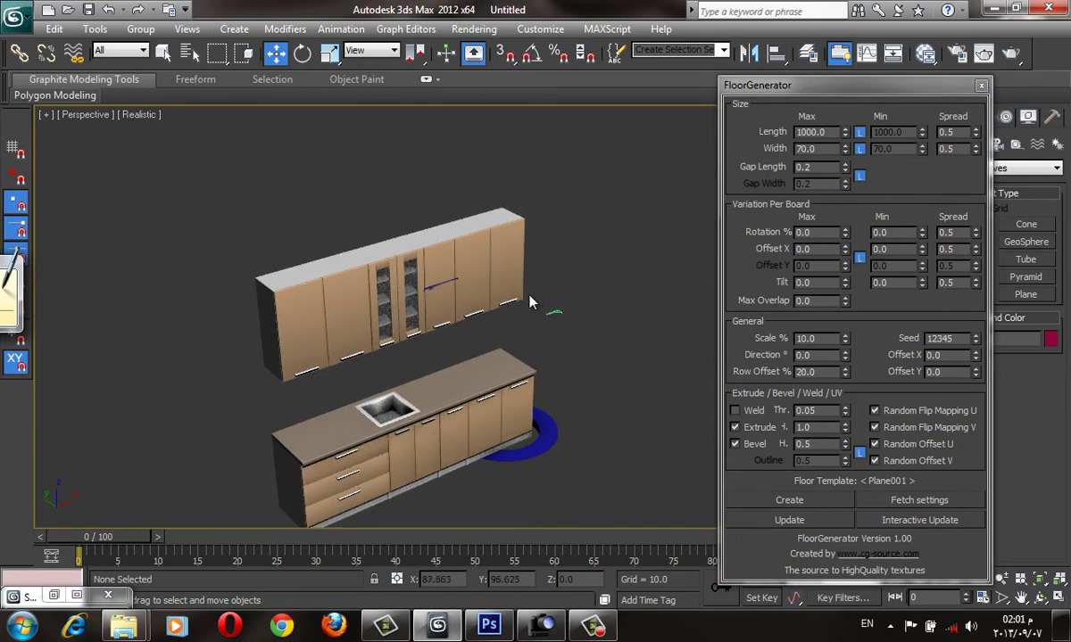
{"action": "middle_click_drag", "start_coordinate": [493, 284], "coordinate": [482, 279]}
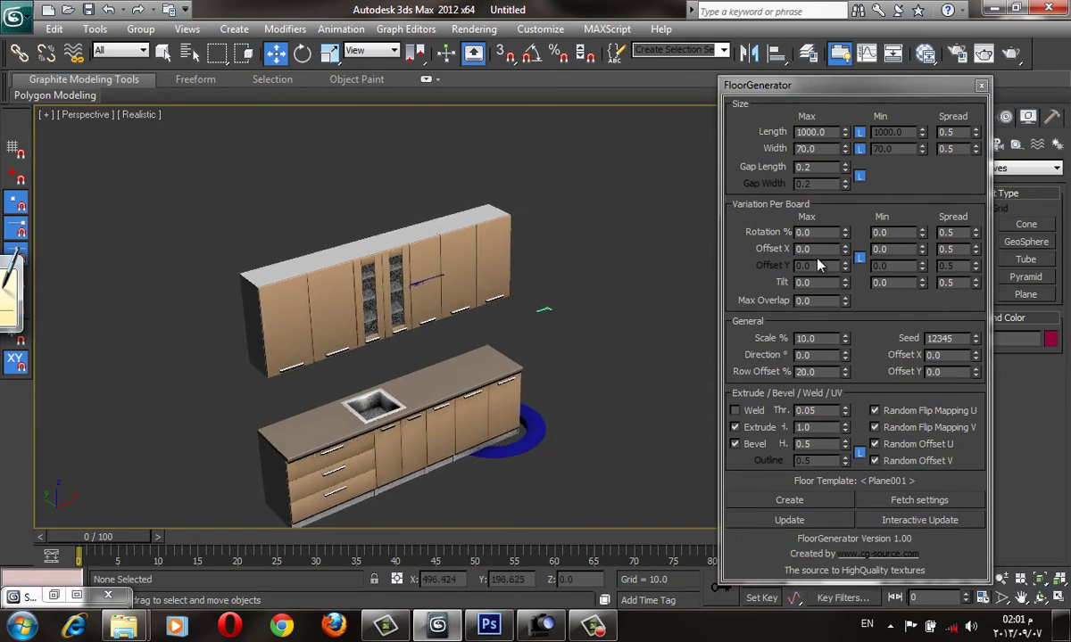
{"action": "left_click_drag", "start_coordinate": [838, 84], "coordinate": [778, 90]}
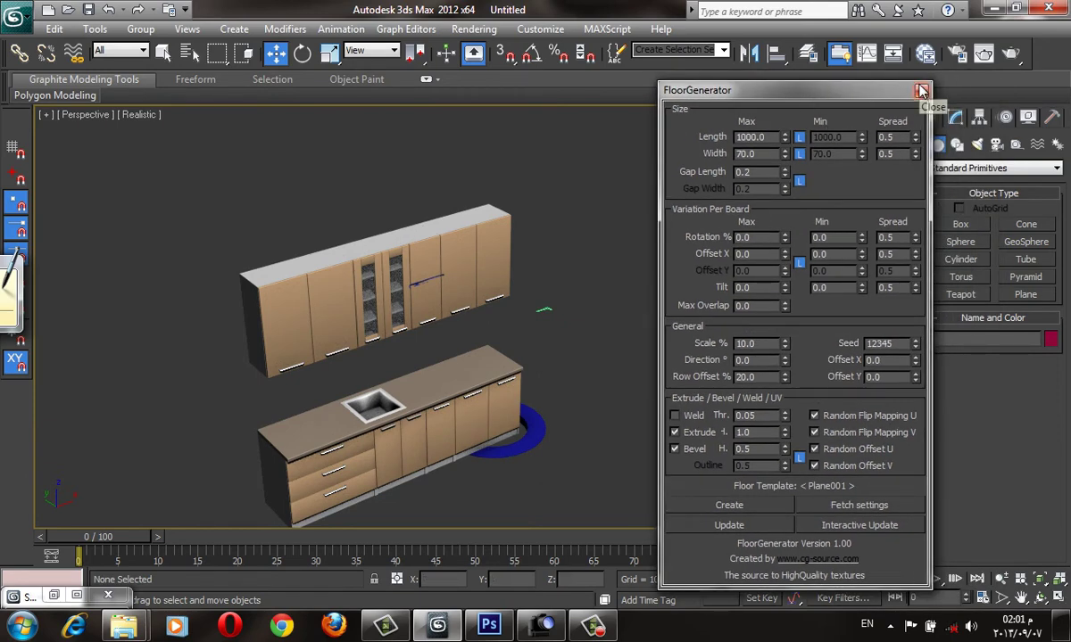
{"action": "left_click", "coordinate": [921, 90]}
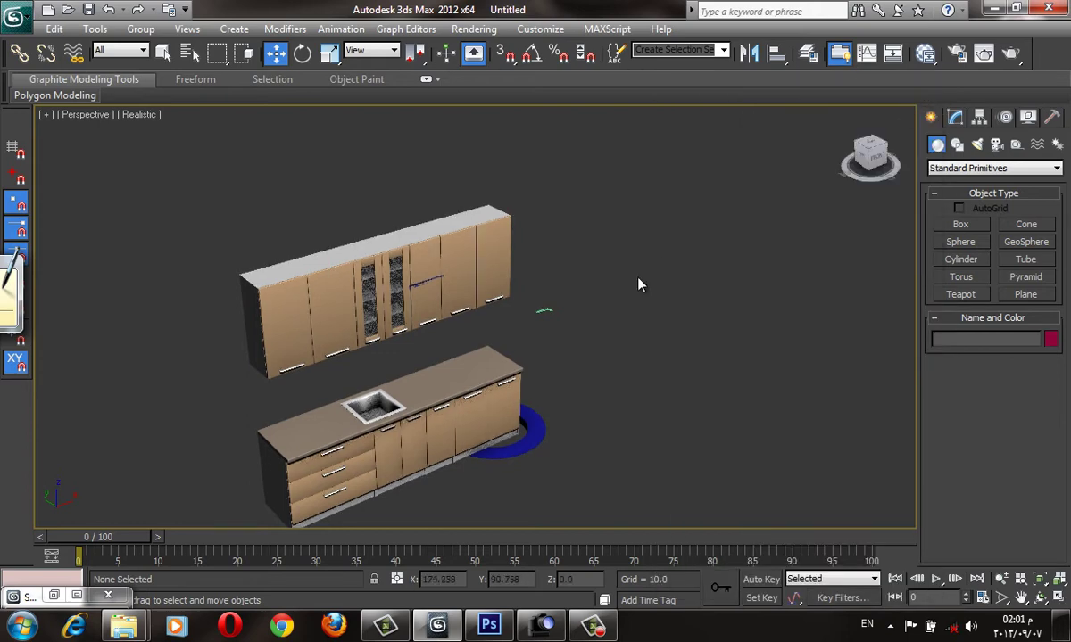
Orbit and pan to a centred frontal view of the kitchen cabinets.
{"action": "middle_click_drag", "start_coordinate": [513, 408], "coordinate": [476, 358], "text": "alt"}
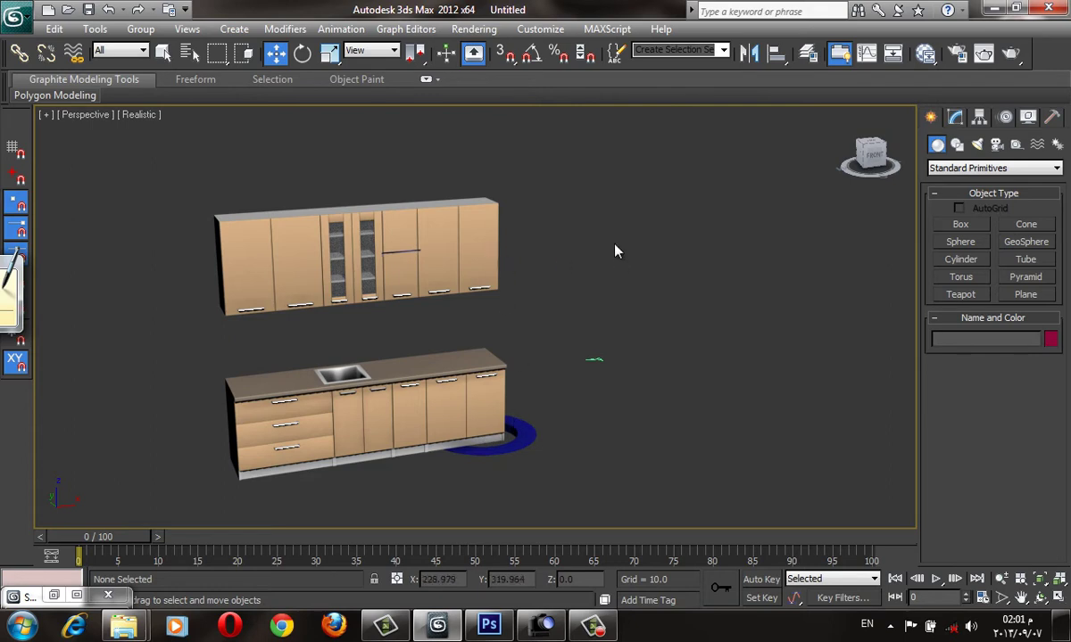
{"action": "middle_click_drag", "start_coordinate": [598, 258], "coordinate": [621, 265]}
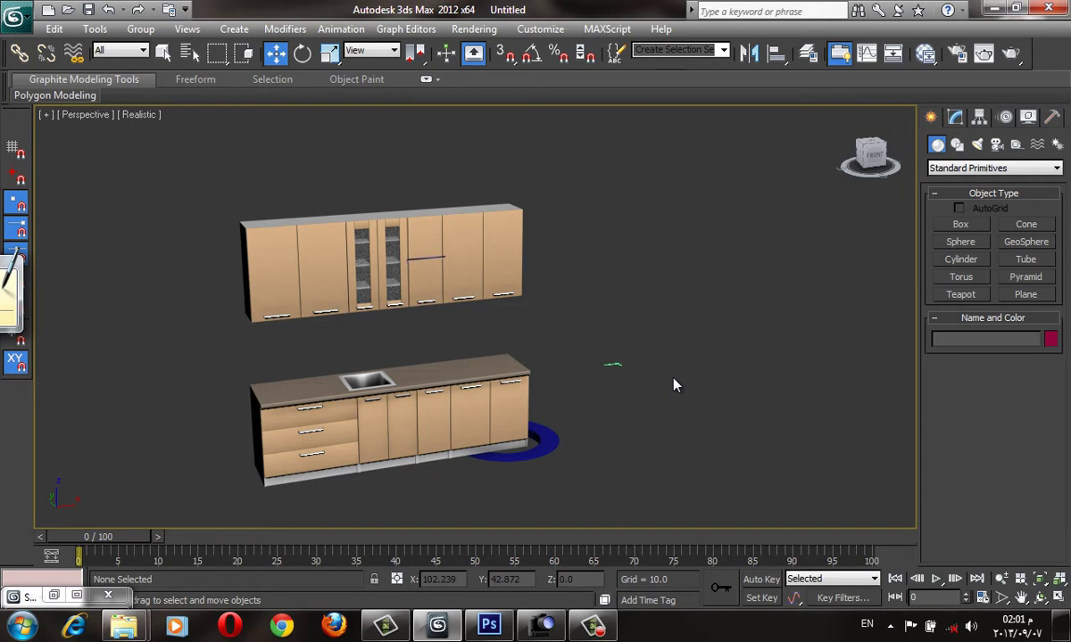
{"action": "middle_click_drag", "start_coordinate": [616, 423], "coordinate": [617, 419]}
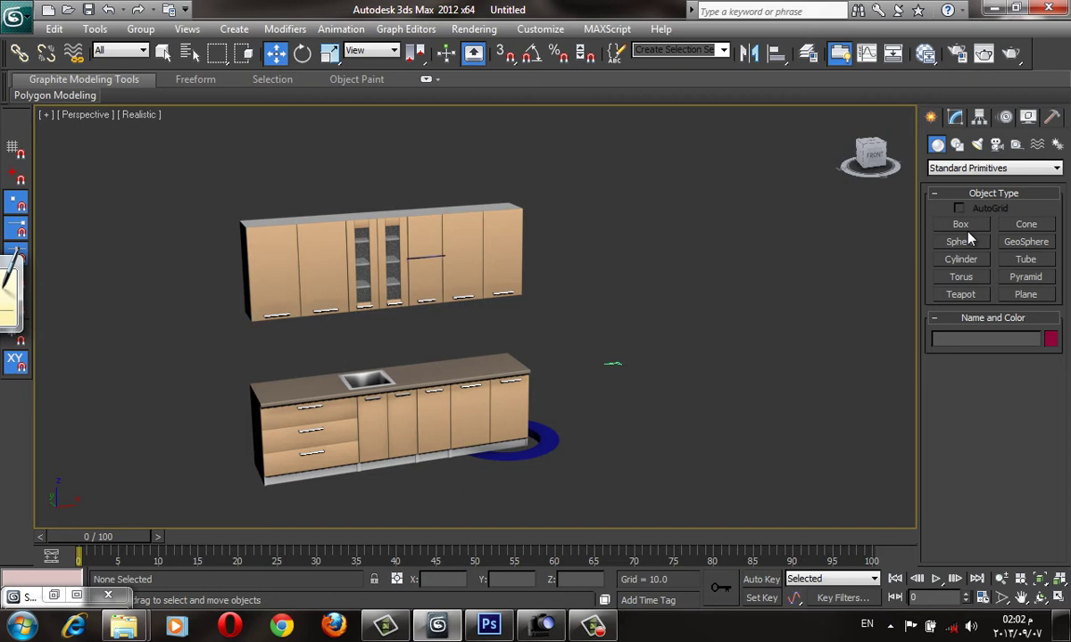
Create a flat green box panel in the viewport with edged faces shown.
{"action": "scroll", "coordinate": [723, 348], "scroll_direction": "down", "scroll_amount": 1}
{"action": "scroll", "coordinate": [705, 373], "scroll_direction": "down", "scroll_amount": 3}
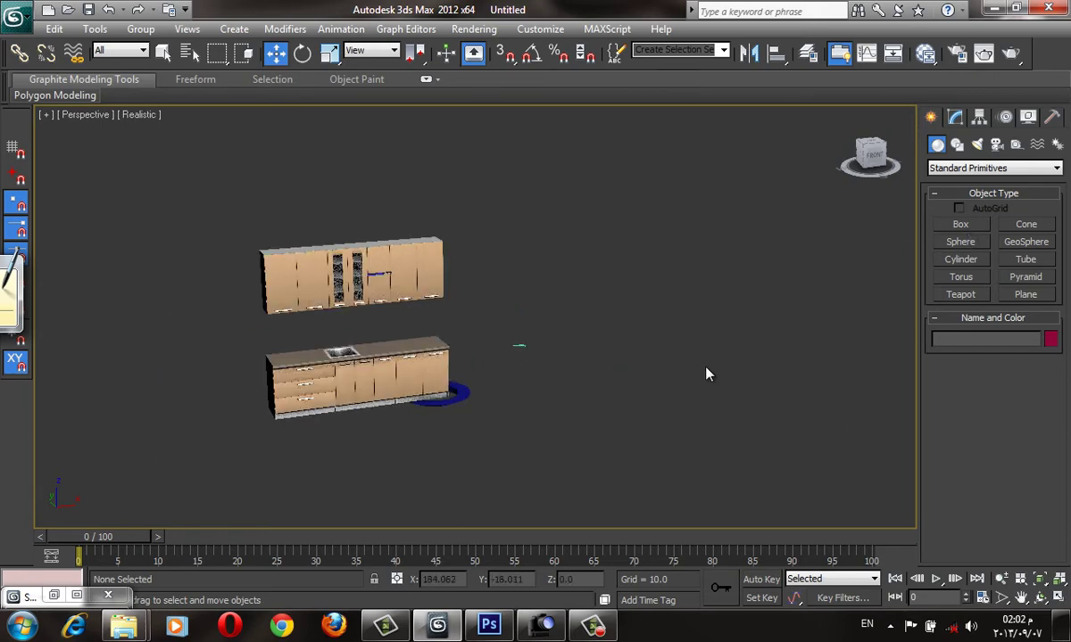
{"action": "scroll", "coordinate": [705, 374], "scroll_direction": "up", "scroll_amount": 4}
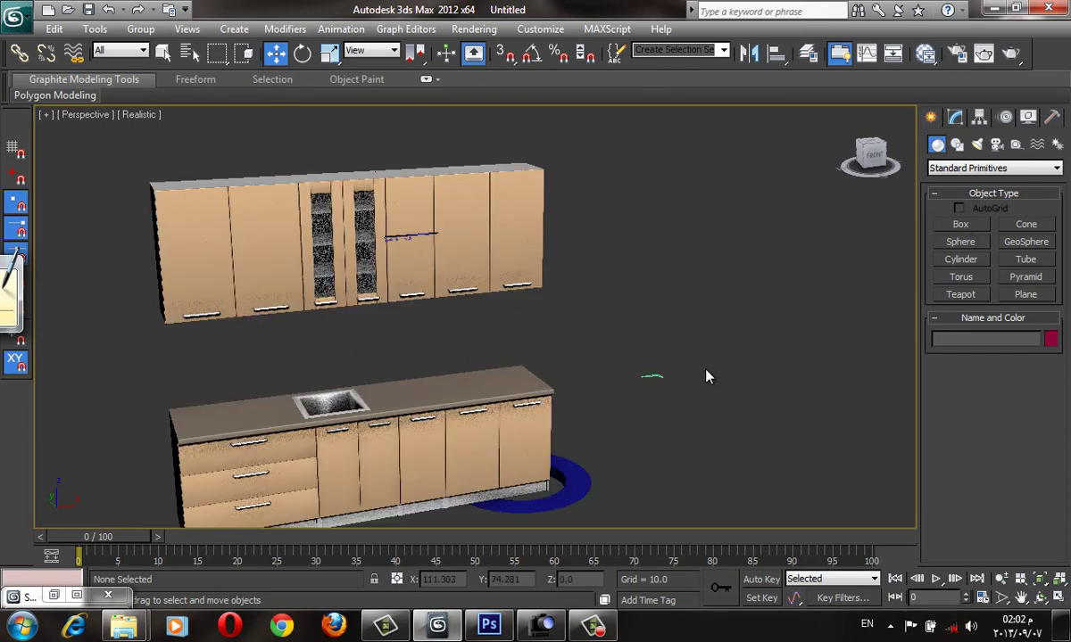
{"action": "scroll", "coordinate": [705, 393], "scroll_direction": "down", "scroll_amount": 2}
{"action": "scroll", "coordinate": [678, 401], "scroll_direction": "down", "scroll_amount": 2}
{"action": "scroll", "coordinate": [884, 258], "scroll_direction": "up", "scroll_amount": 3}
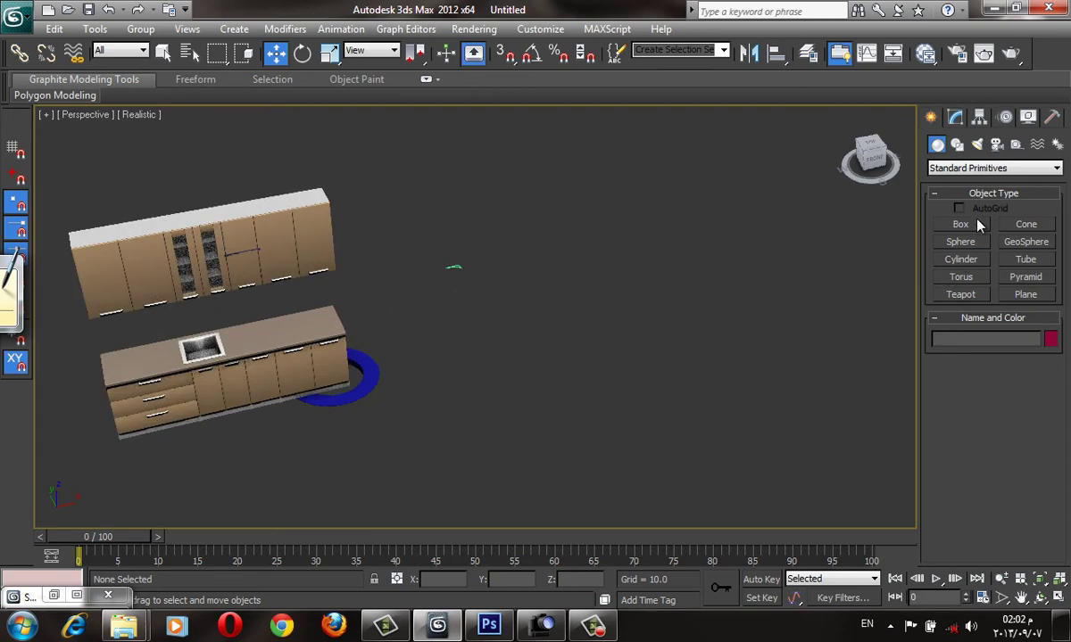
{"action": "left_click", "coordinate": [960, 224]}
{"action": "left_click_drag", "start_coordinate": [652, 387], "coordinate": [561, 401]}
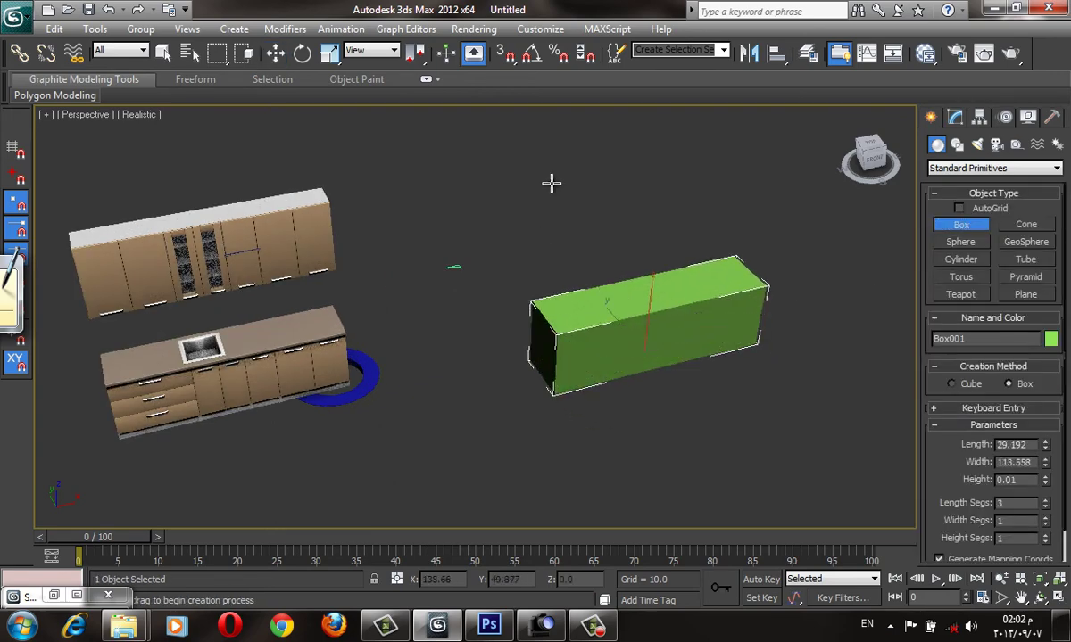
{"action": "key", "text": "F4"}
{"action": "middle_click_drag", "start_coordinate": [634, 212], "coordinate": [645, 332], "text": "alt"}
{"action": "key", "text": "w"}
Start a Line spline in the wireframe Front view with AutoGrid enabled.
{"action": "left_click", "coordinate": [955, 143]}
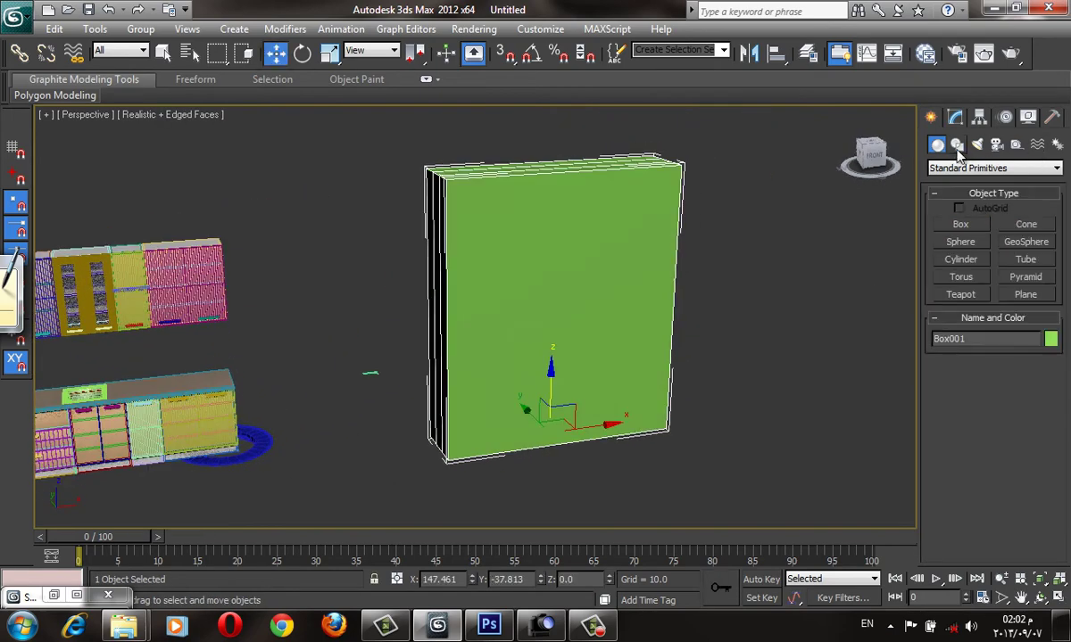
{"action": "left_click", "coordinate": [960, 237]}
{"action": "key", "text": "f"}
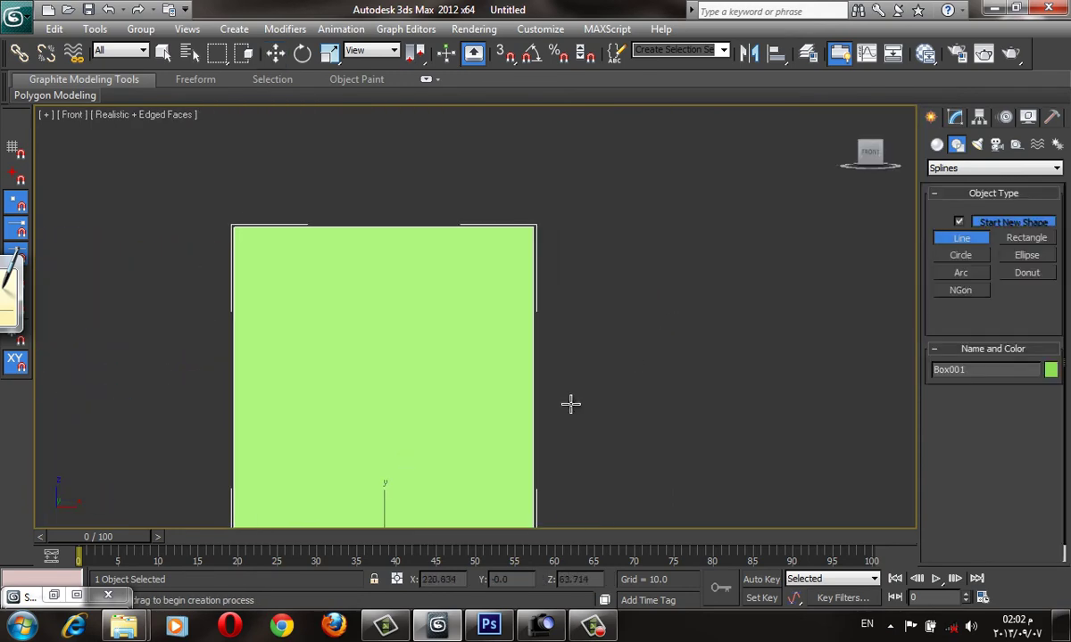
{"action": "left_click", "coordinate": [959, 208]}
{"action": "key", "text": "F3"}
Draw the teardrop outline on the box face and close the spline.
{"action": "left_click", "coordinate": [585, 302]}
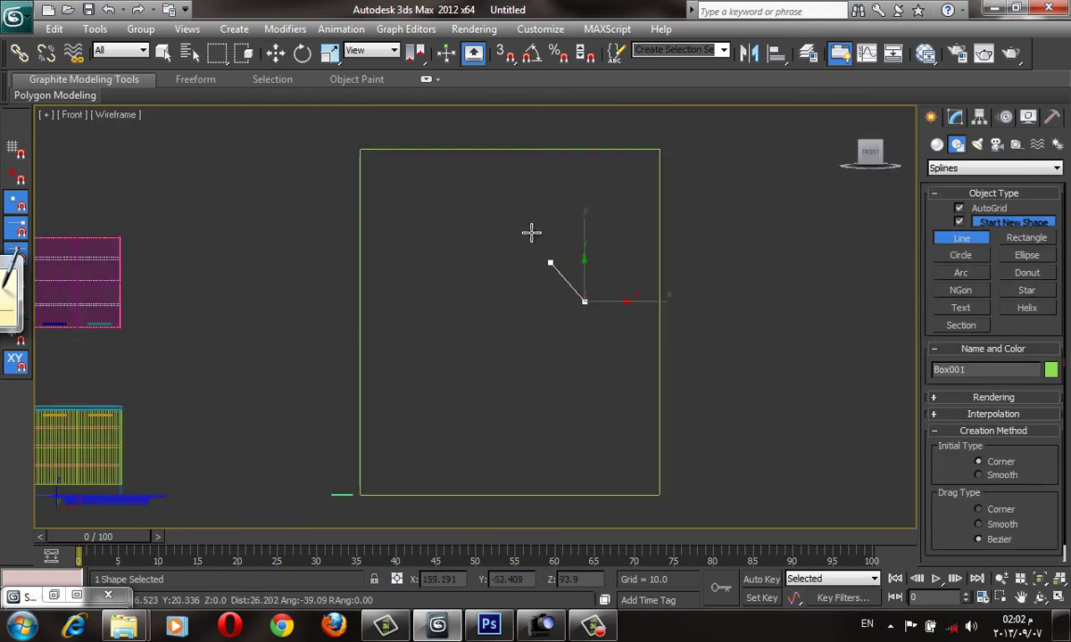
{"action": "left_click", "coordinate": [526, 227]}
{"action": "left_click", "coordinate": [428, 326]}
{"action": "left_click", "coordinate": [452, 385]}
{"action": "left_click", "coordinate": [560, 431]}
{"action": "left_click", "coordinate": [609, 355]}
{"action": "left_click", "coordinate": [585, 304]}
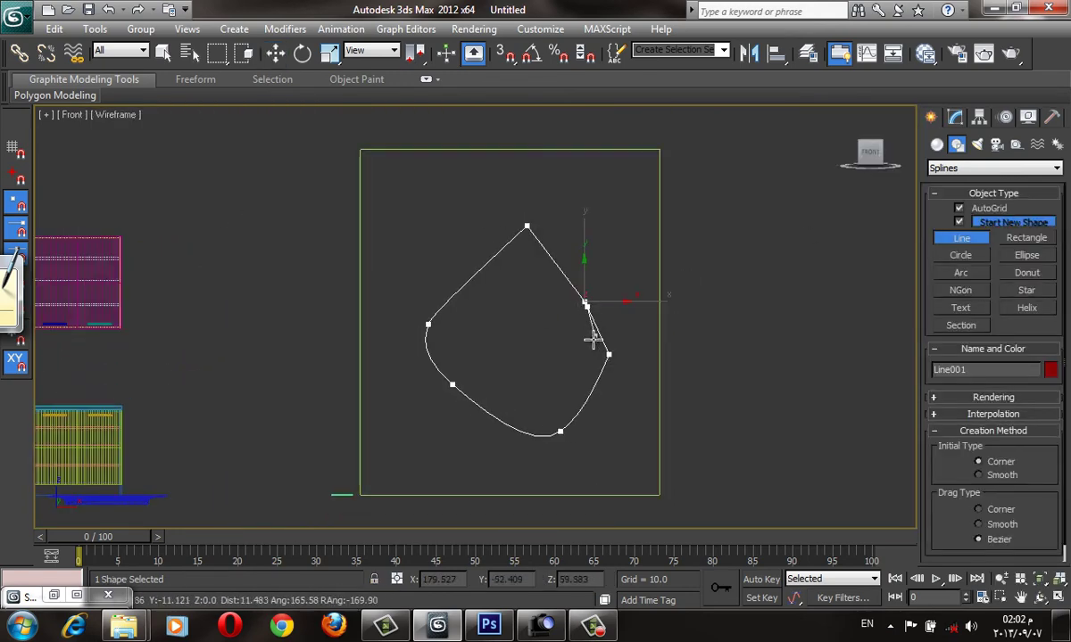
{"action": "left_click", "coordinate": [584, 304]}
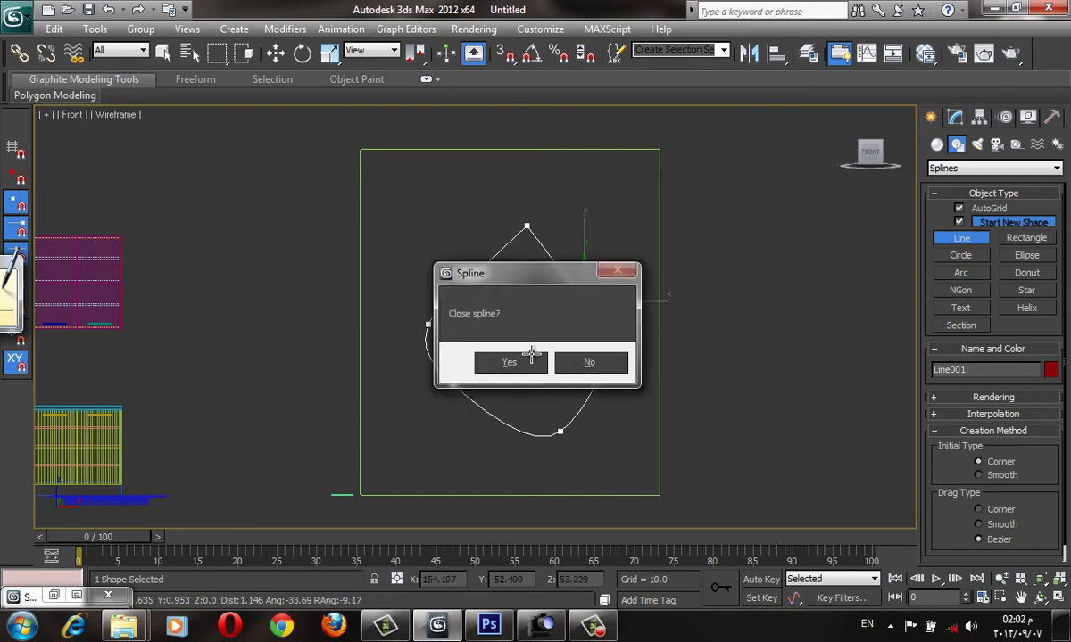
{"action": "left_click", "coordinate": [510, 361]}
{"action": "key", "text": "w"}
{"action": "mouse_move", "coordinate": [544, 337]}
{"action": "middle_mouse_down", "text": "alt"}
{"action": "mouse_move", "coordinate": [574, 382]}
{"action": "mouse_move", "coordinate": [578, 358]}
{"action": "middle_mouse_up", "text": "alt"}
{"action": "key", "text": "F3"}
Imprint the drop outline onto the box with a ShapeMerge compound object.
{"action": "key", "text": "p"}
{"action": "left_click", "coordinate": [558, 348]}
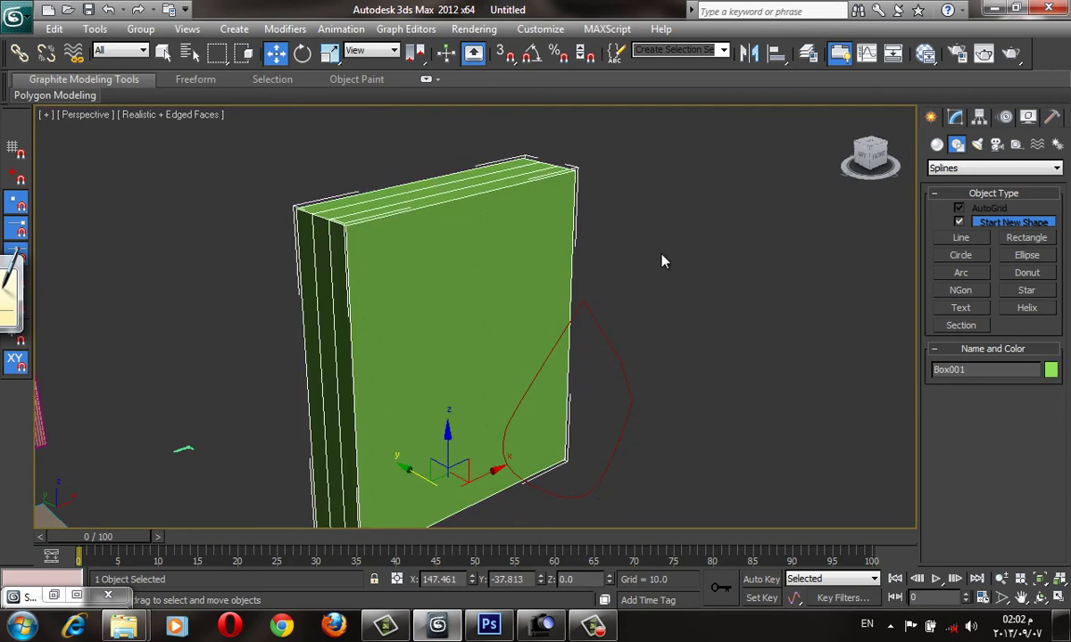
{"action": "left_click", "coordinate": [936, 145]}
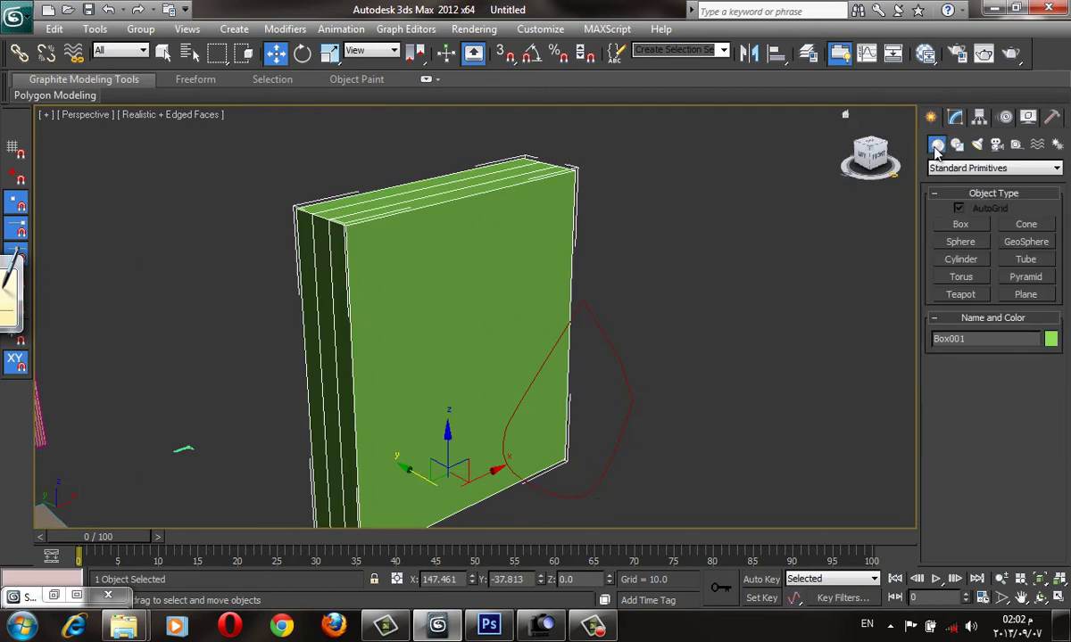
{"action": "left_click", "coordinate": [986, 168]}
{"action": "left_click", "coordinate": [977, 205]}
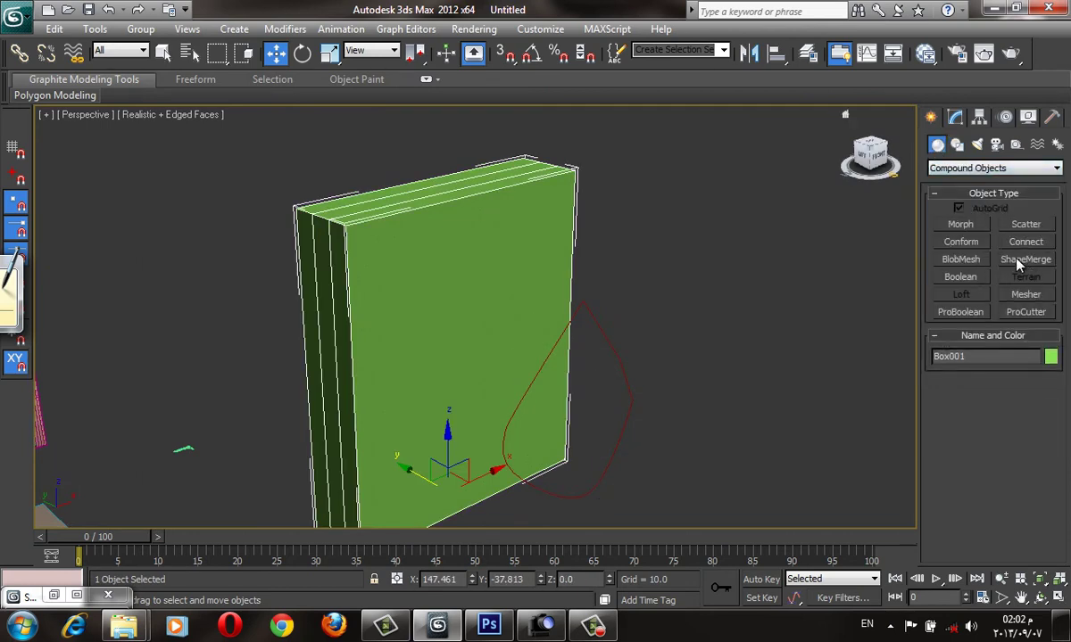
{"action": "left_click", "coordinate": [1016, 261]}
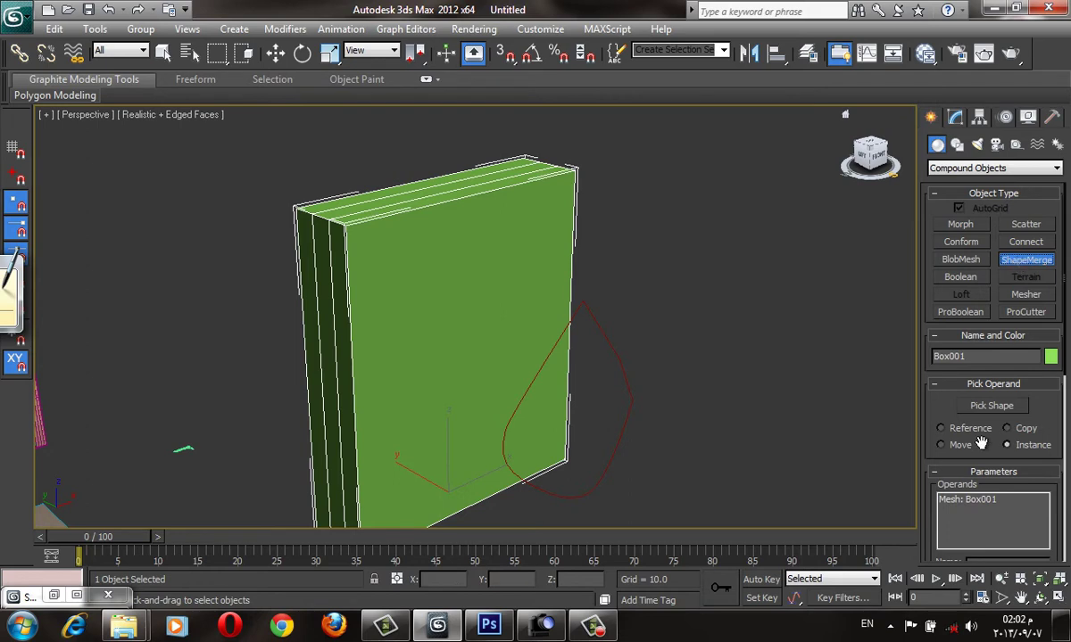
{"action": "left_click", "coordinate": [991, 406]}
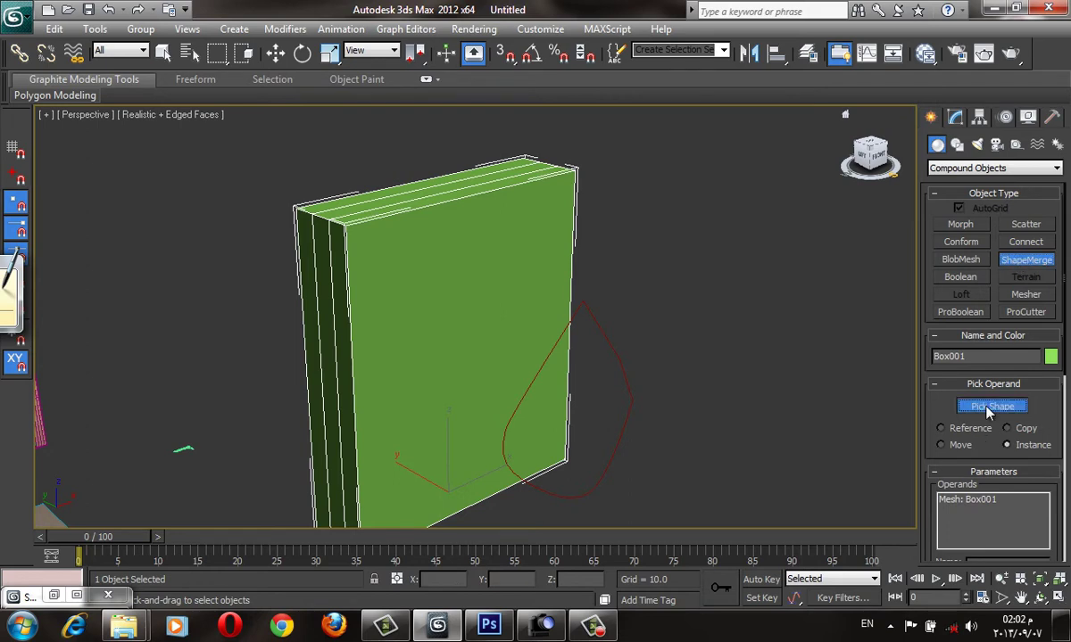
{"action": "left_click", "coordinate": [625, 370]}
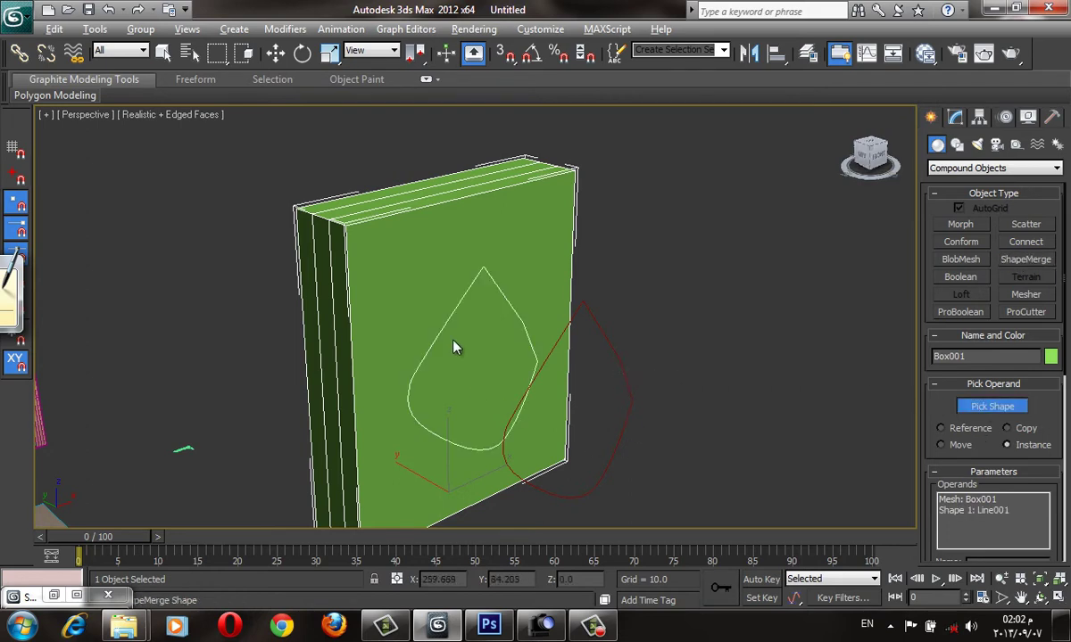
{"action": "mouse_move", "coordinate": [454, 346]}
{"action": "middle_mouse_down", "text": "alt"}
{"action": "mouse_move", "coordinate": [437, 337]}
{"action": "mouse_move", "coordinate": [479, 352]}
{"action": "middle_mouse_up", "text": "alt"}
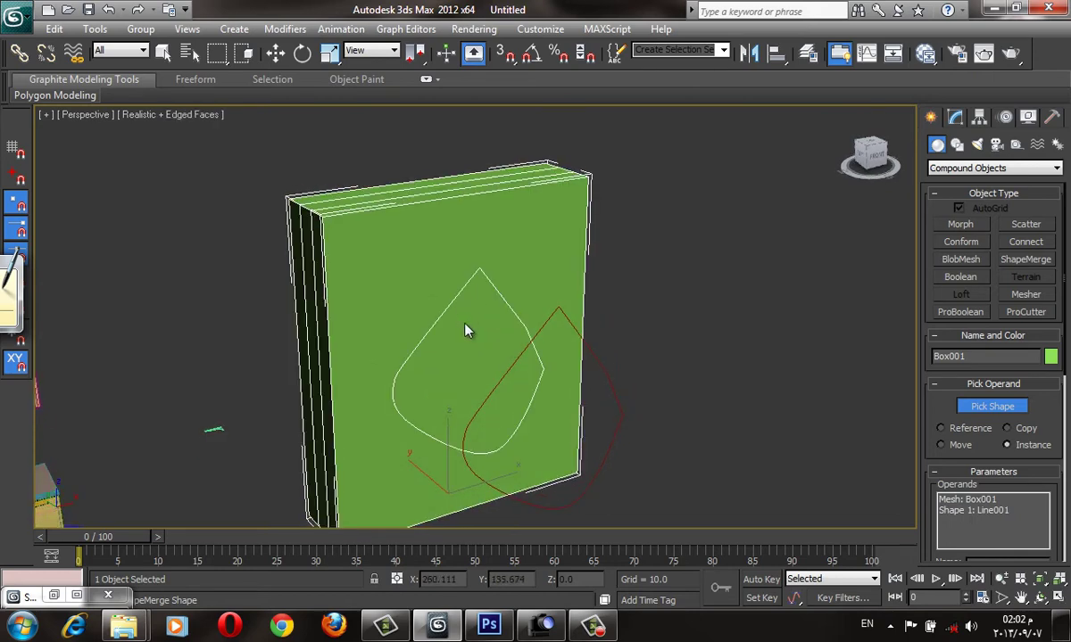
{"action": "middle_click_drag", "start_coordinate": [473, 299], "coordinate": [478, 257], "text": "alt"}
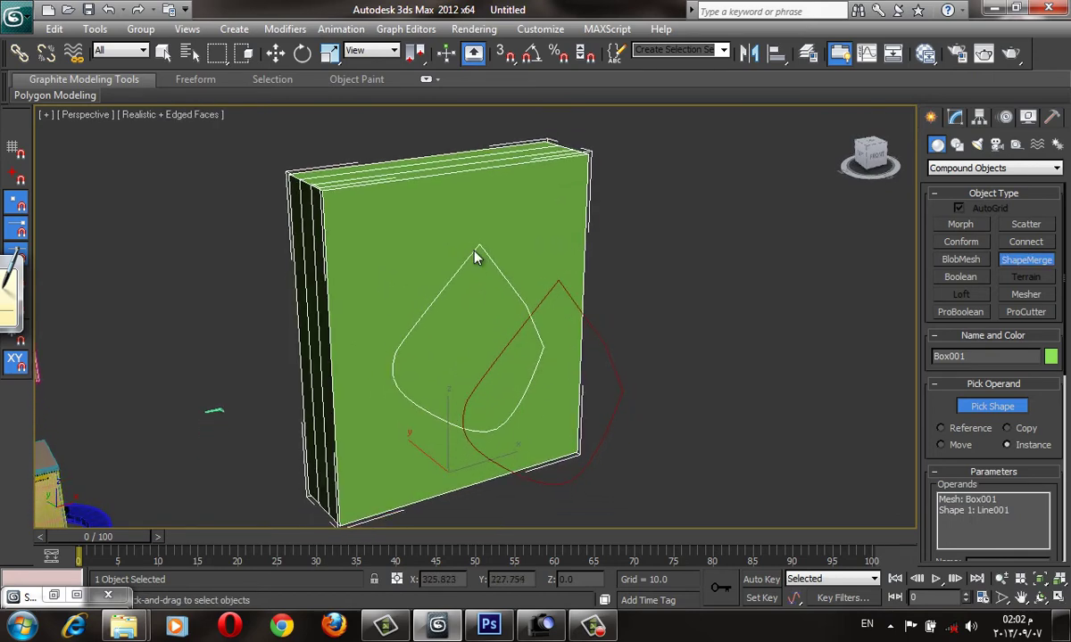
Convert the panel to an Editable Poly and select the drop face at Polygon level.
{"action": "key", "text": "w"}
{"action": "right_click", "coordinate": [508, 333]}
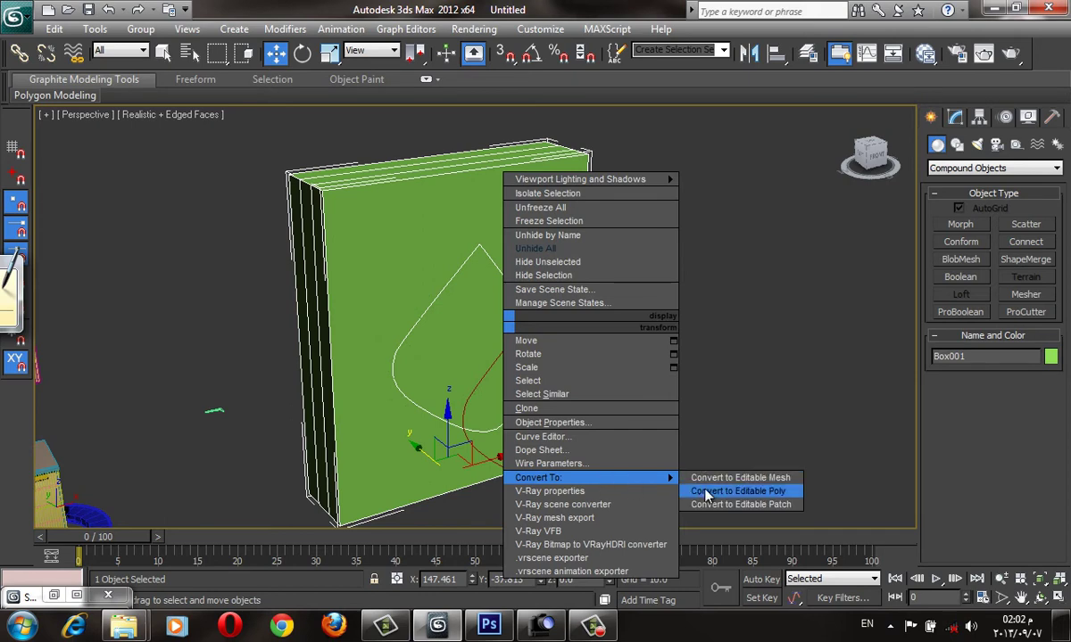
{"action": "left_click", "coordinate": [712, 492]}
{"action": "left_click", "coordinate": [1009, 352]}
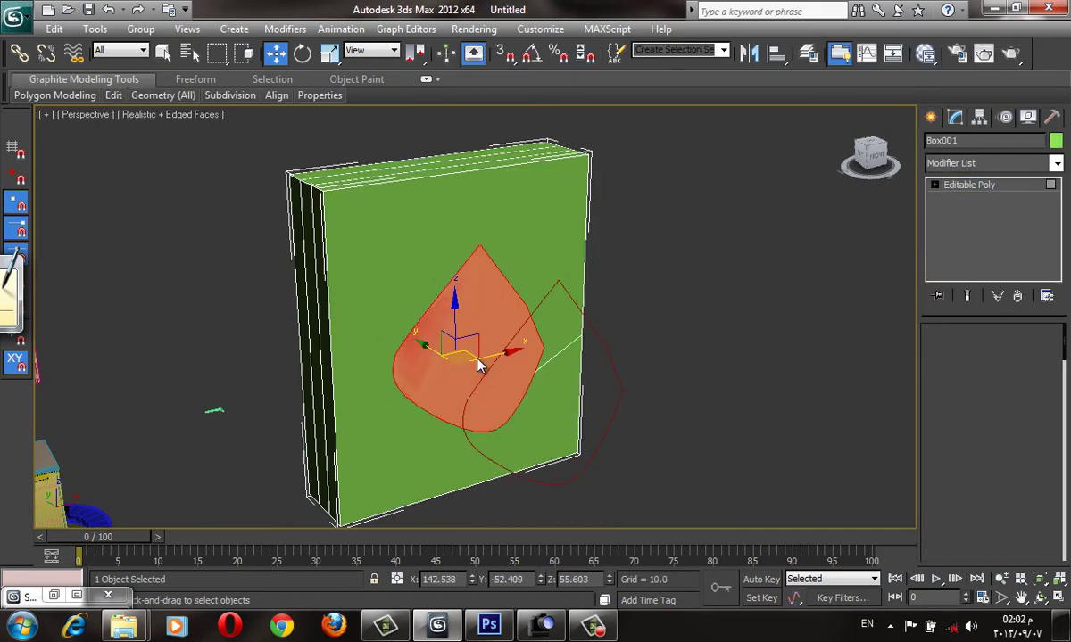
{"action": "scroll", "coordinate": [990, 486], "scroll_direction": "down", "scroll_amount": 2}
{"action": "scroll", "coordinate": [973, 500], "scroll_direction": "down", "scroll_amount": 2}
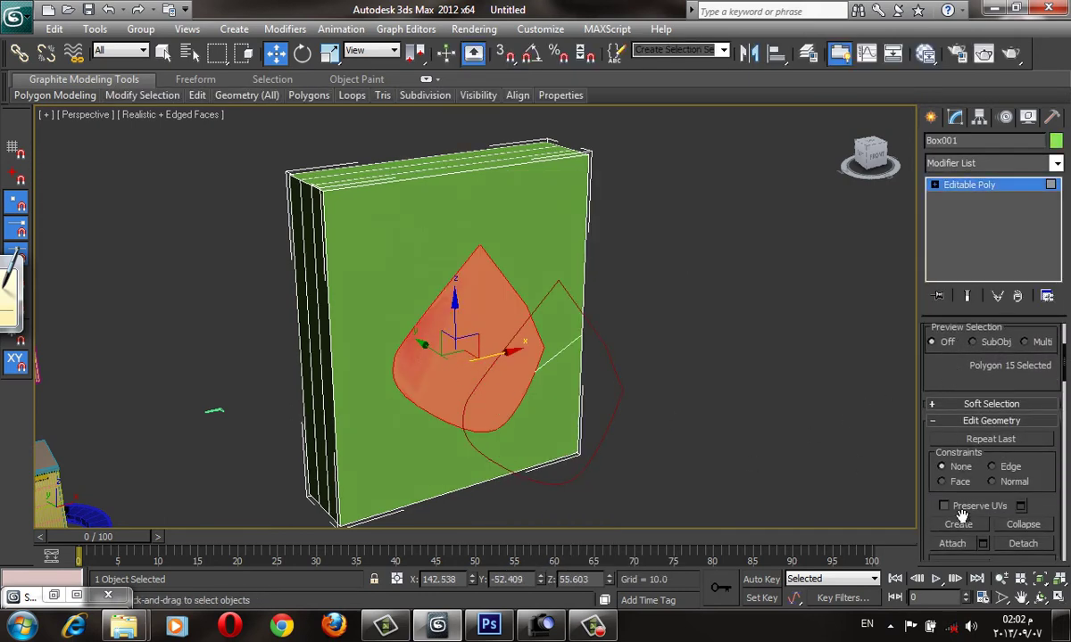
{"action": "scroll", "coordinate": [968, 508], "scroll_direction": "down", "scroll_amount": 2}
{"action": "scroll", "coordinate": [972, 526], "scroll_direction": "down", "scroll_amount": 2}
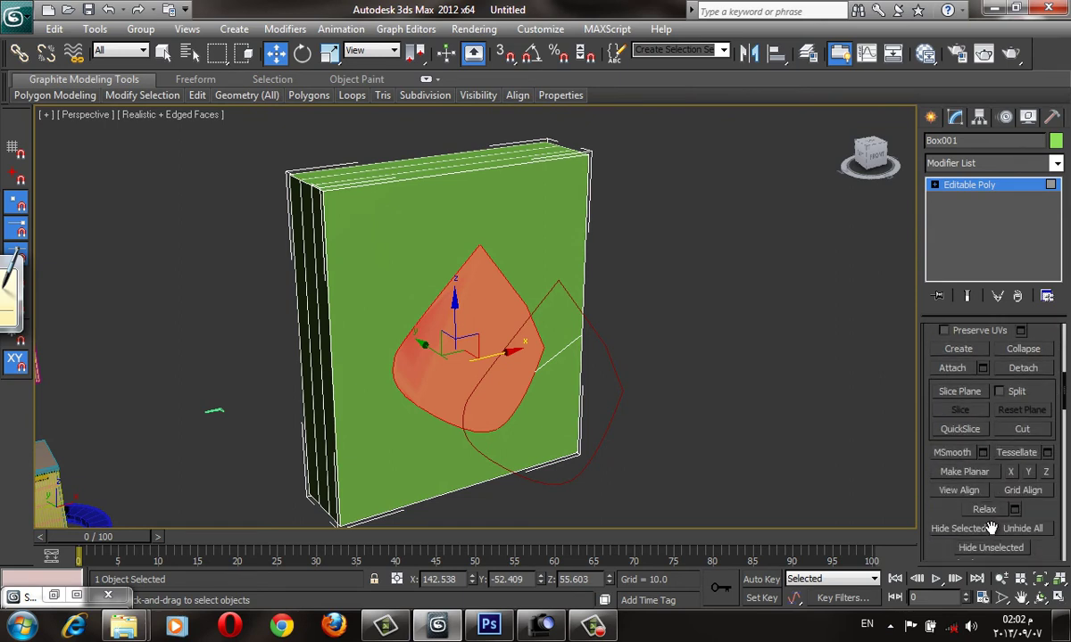
{"action": "scroll", "coordinate": [981, 531], "scroll_direction": "down", "scroll_amount": 2}
{"action": "scroll", "coordinate": [945, 504], "scroll_direction": "up", "scroll_amount": 1}
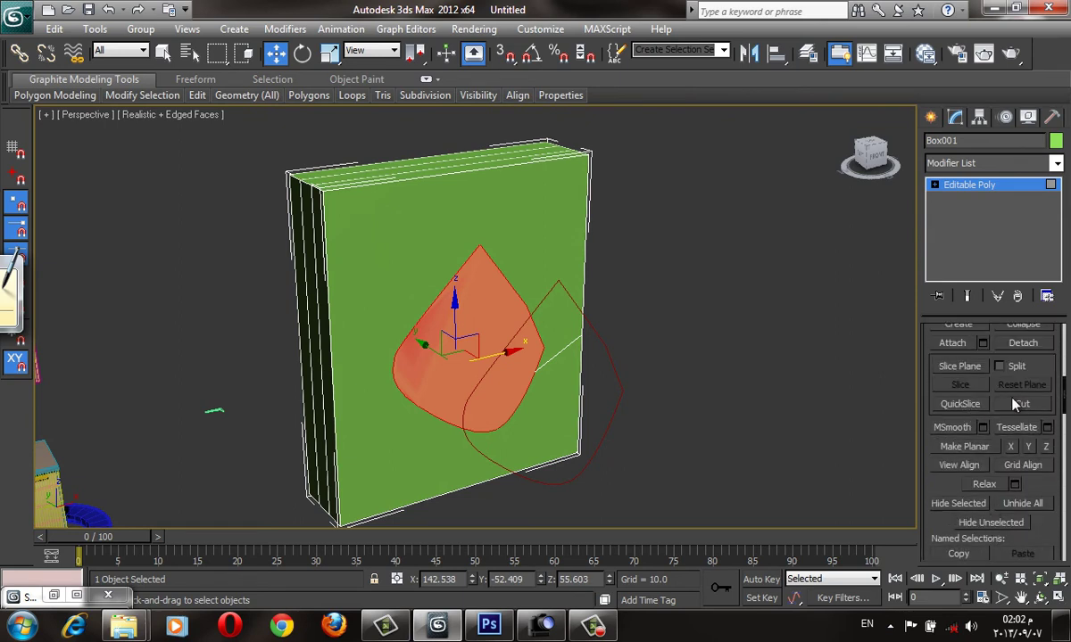
{"action": "scroll", "coordinate": [1017, 401], "scroll_direction": "up", "scroll_amount": 3}
{"action": "scroll", "coordinate": [1026, 437], "scroll_direction": "up", "scroll_amount": 5}
{"action": "scroll", "coordinate": [1021, 500], "scroll_direction": "down", "scroll_amount": 1}
{"action": "scroll", "coordinate": [1019, 511], "scroll_direction": "down", "scroll_amount": 3}
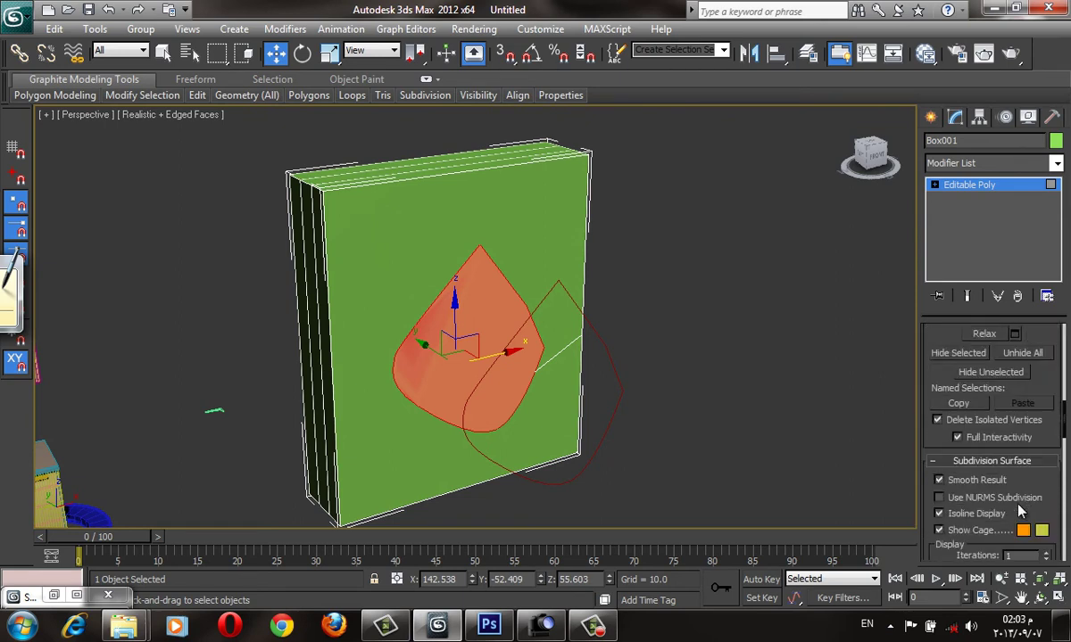
{"action": "scroll", "coordinate": [1020, 510], "scroll_direction": "down", "scroll_amount": 2}
{"action": "scroll", "coordinate": [1020, 511], "scroll_direction": "down", "scroll_amount": 2}
{"action": "left_click", "coordinate": [952, 529]}
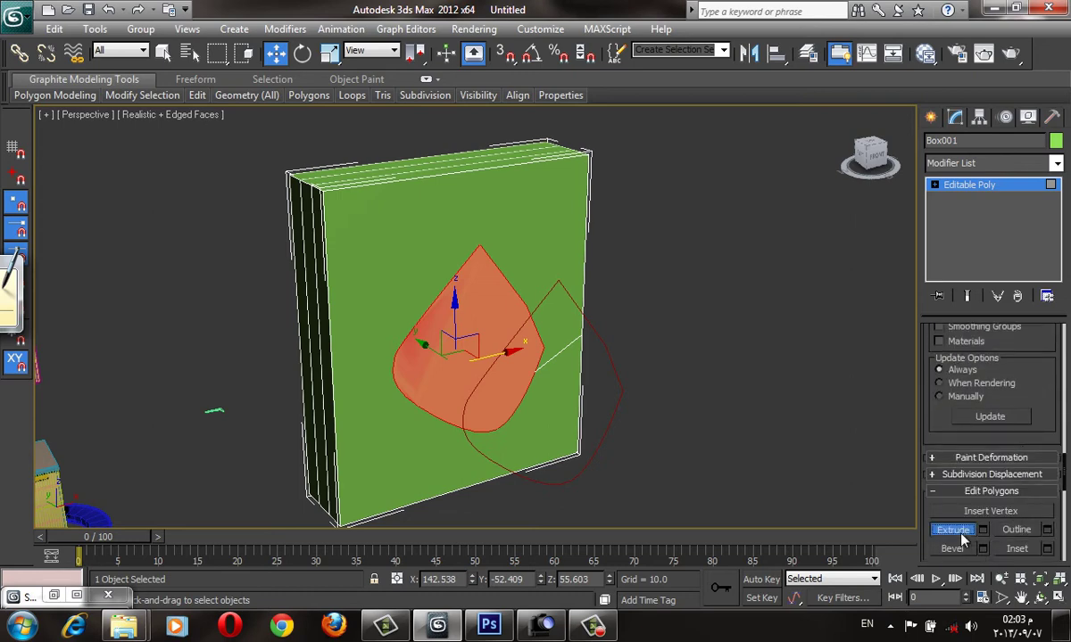
{"action": "left_click_drag", "start_coordinate": [432, 342], "coordinate": [430, 388]}
{"action": "key", "text": "F4"}
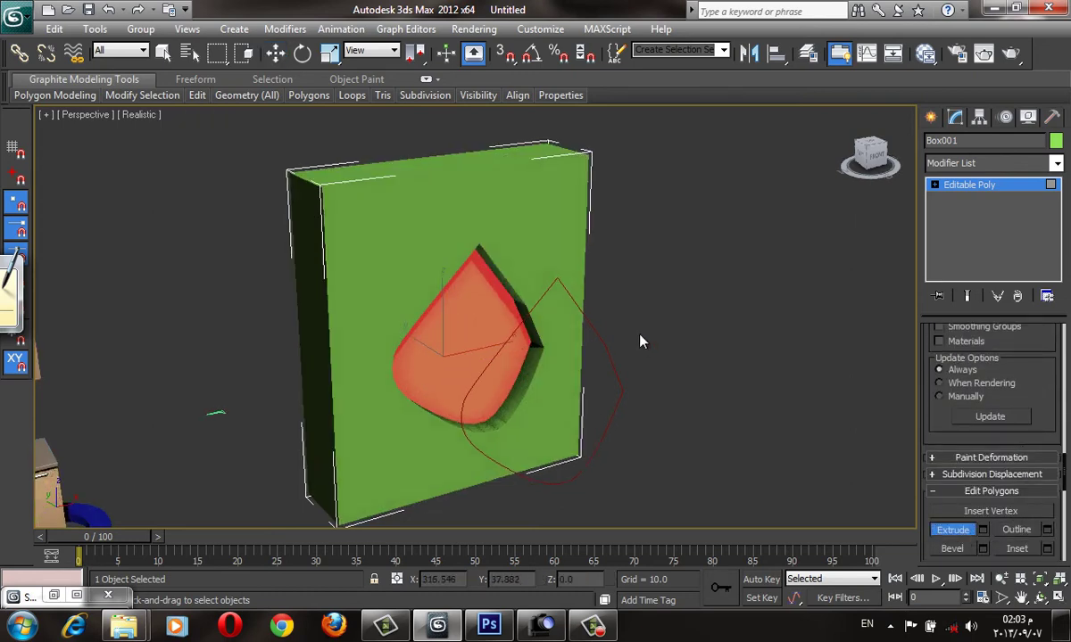
{"action": "middle_click_drag", "start_coordinate": [640, 339], "coordinate": [769, 303], "text": "alt"}
{"action": "left_click", "coordinate": [769, 303]}
{"action": "scroll", "coordinate": [490, 322], "scroll_direction": "up", "scroll_amount": 5}
{"action": "scroll", "coordinate": [490, 322], "scroll_direction": "down", "scroll_amount": 5}
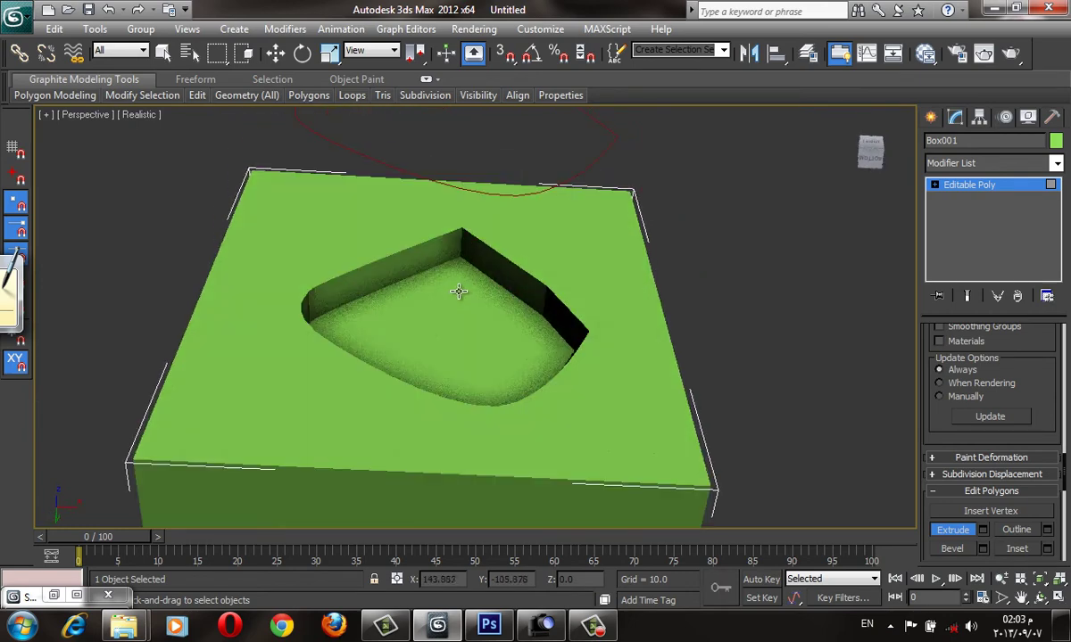
{"action": "key", "text": "ctrl+n"}
{"action": "left_click", "coordinate": [644, 369]}
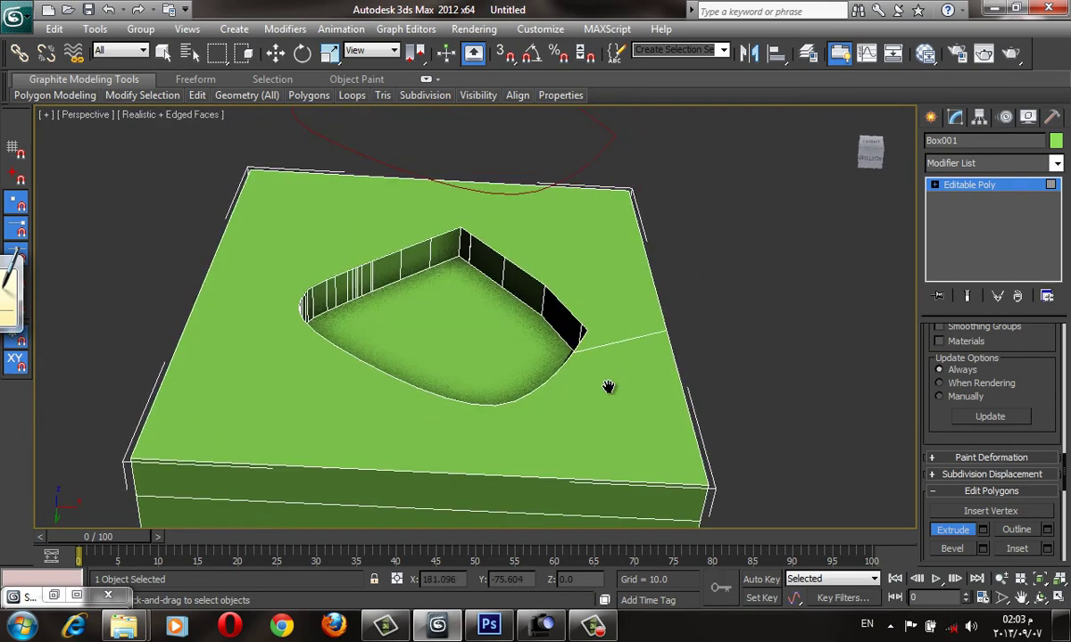
{"action": "key", "text": "F4"}
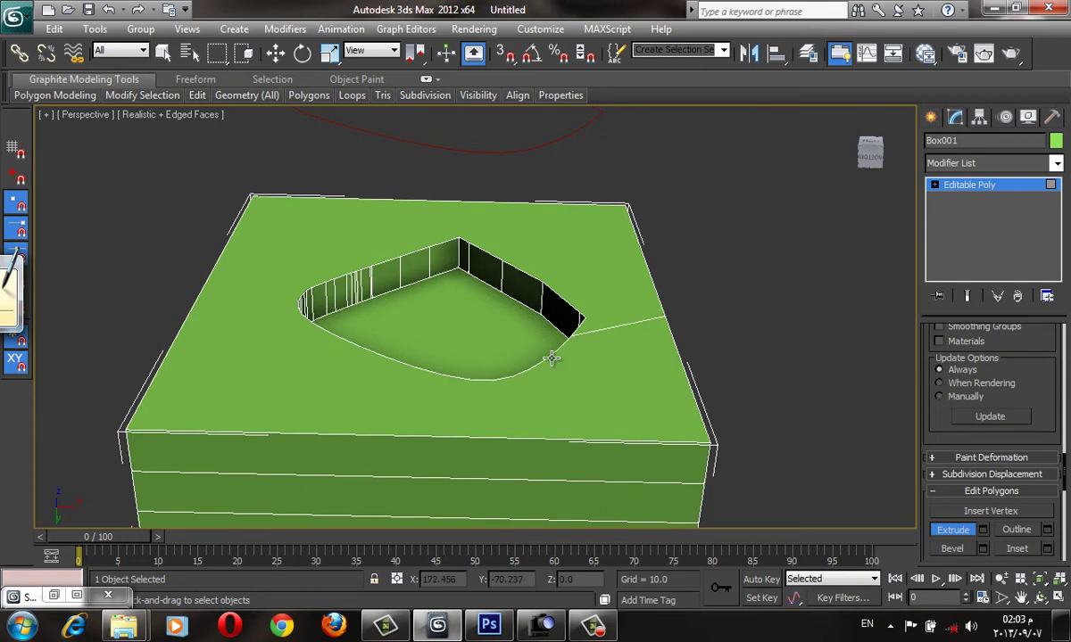
{"action": "key", "text": "F4"}
{"action": "mouse_move", "coordinate": [421, 286]}
{"action": "middle_mouse_down", "text": "alt"}
{"action": "mouse_move", "coordinate": [516, 390]}
{"action": "mouse_move", "coordinate": [633, 215]}
{"action": "mouse_move", "coordinate": [628, 276]}
{"action": "mouse_move", "coordinate": [573, 299]}
{"action": "mouse_move", "coordinate": [624, 268]}
{"action": "middle_mouse_up", "text": "alt"}
{"action": "key", "text": "F4"}
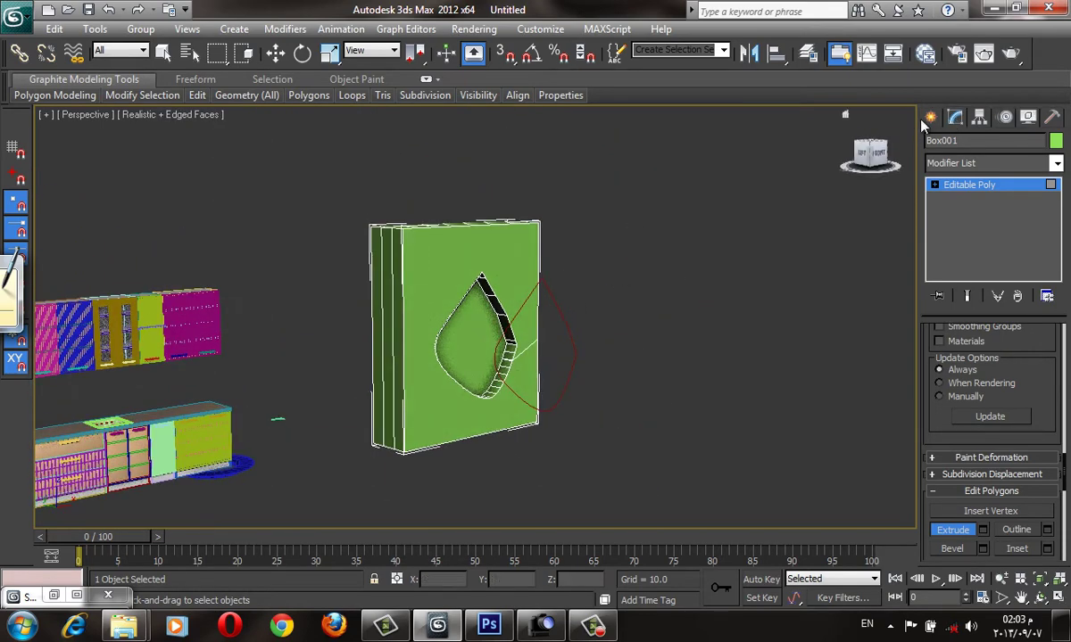
{"action": "key", "text": "w"}
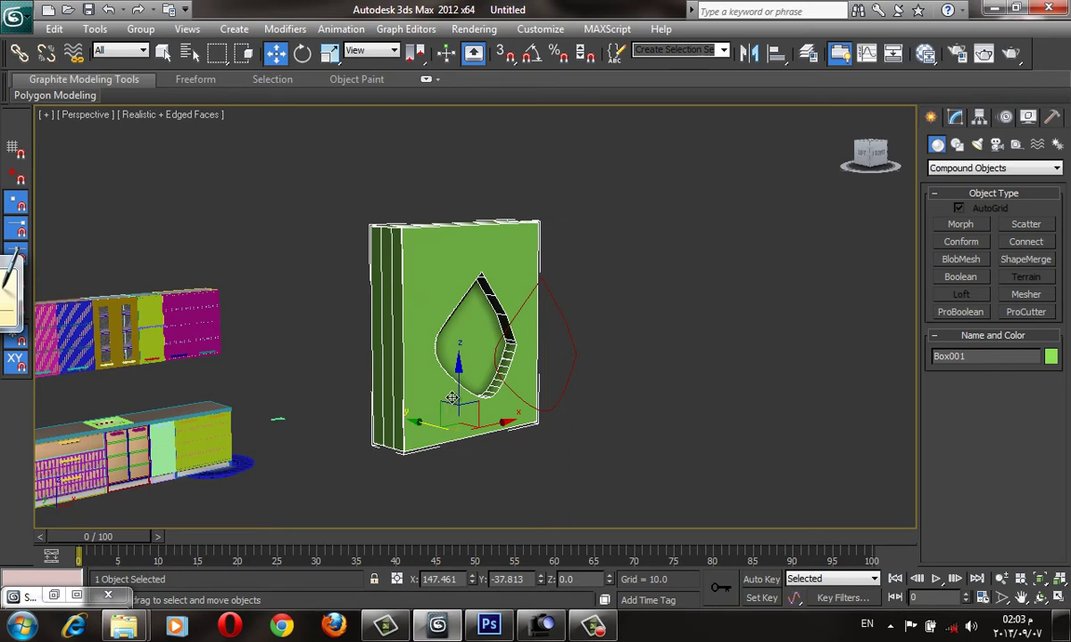
{"action": "left_click", "coordinate": [754, 329]}
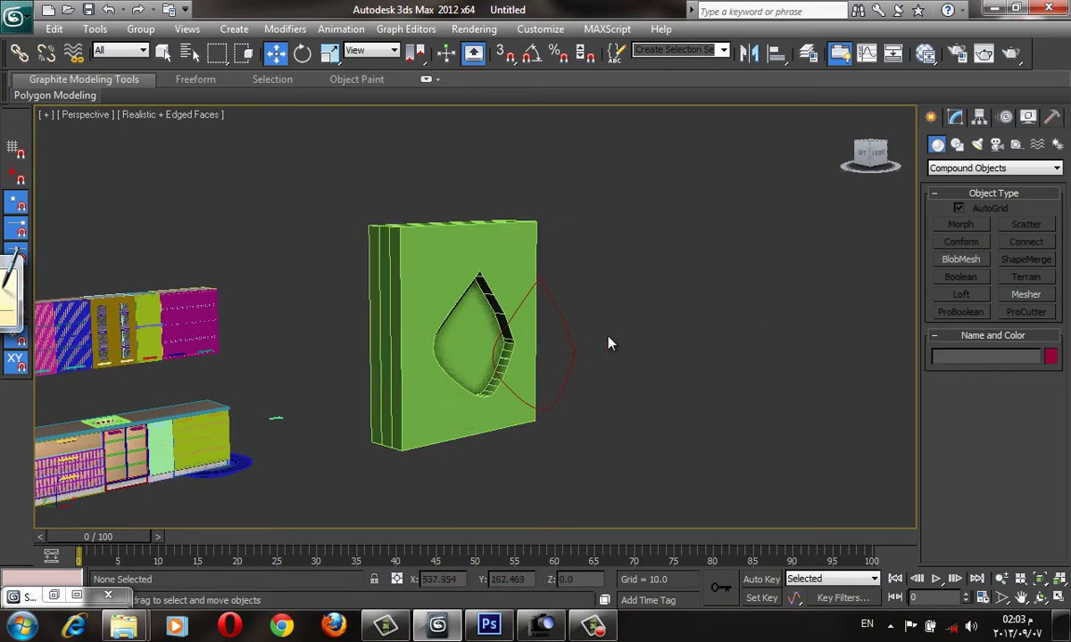
{"action": "left_click", "coordinate": [567, 347]}
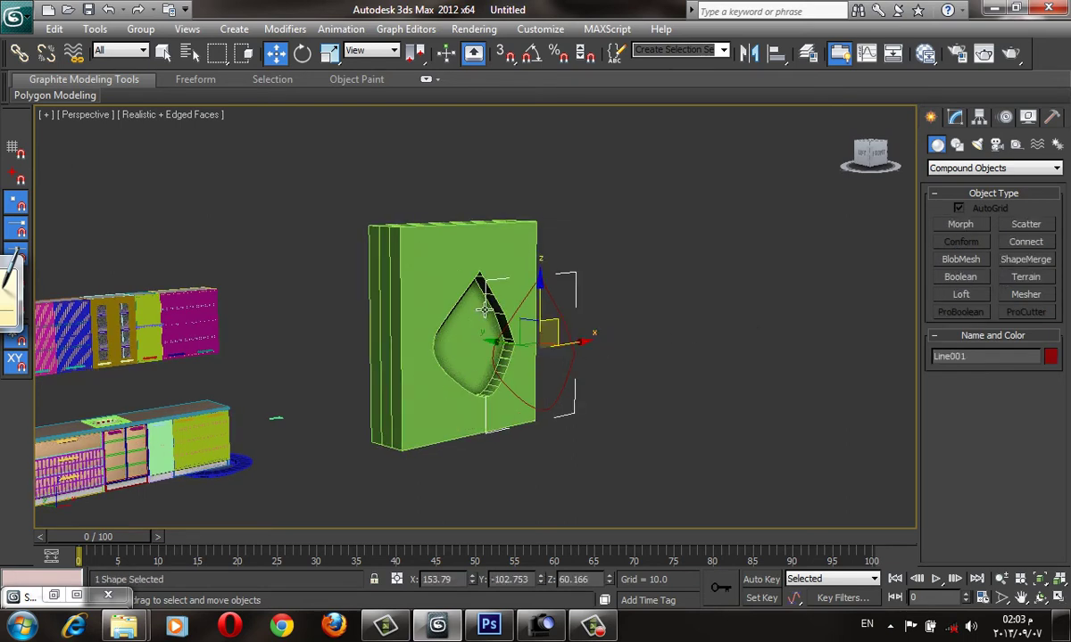
{"action": "left_click", "coordinate": [473, 267]}
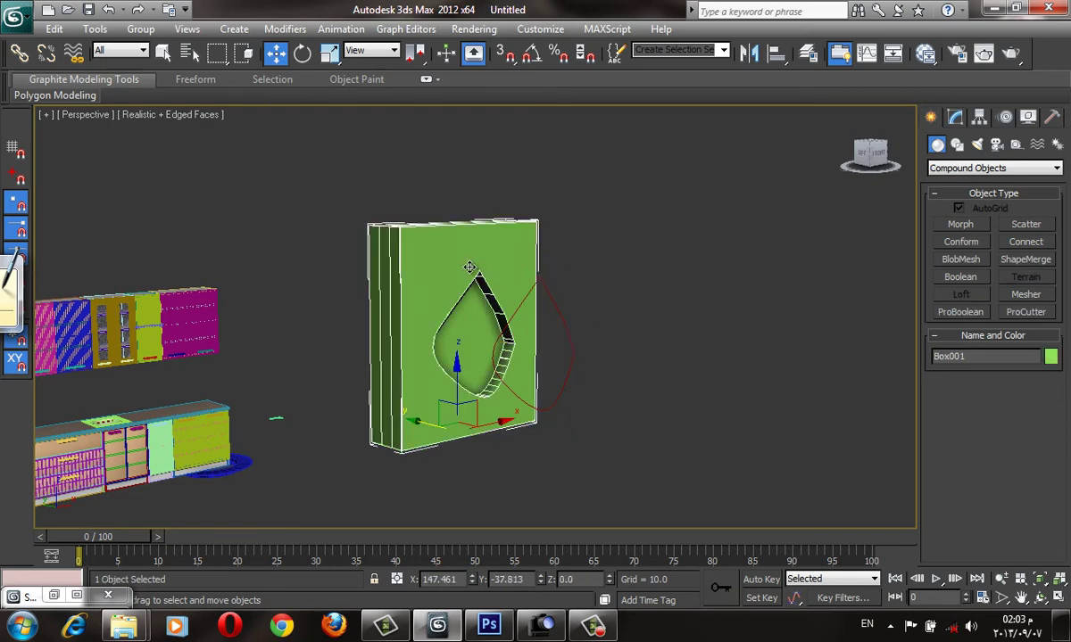
{"action": "mouse_move", "coordinate": [575, 319]}
{"action": "middle_mouse_down", "text": "alt"}
{"action": "mouse_move", "coordinate": [531, 299]}
{"action": "mouse_move", "coordinate": [562, 296]}
{"action": "middle_mouse_up", "text": "alt"}
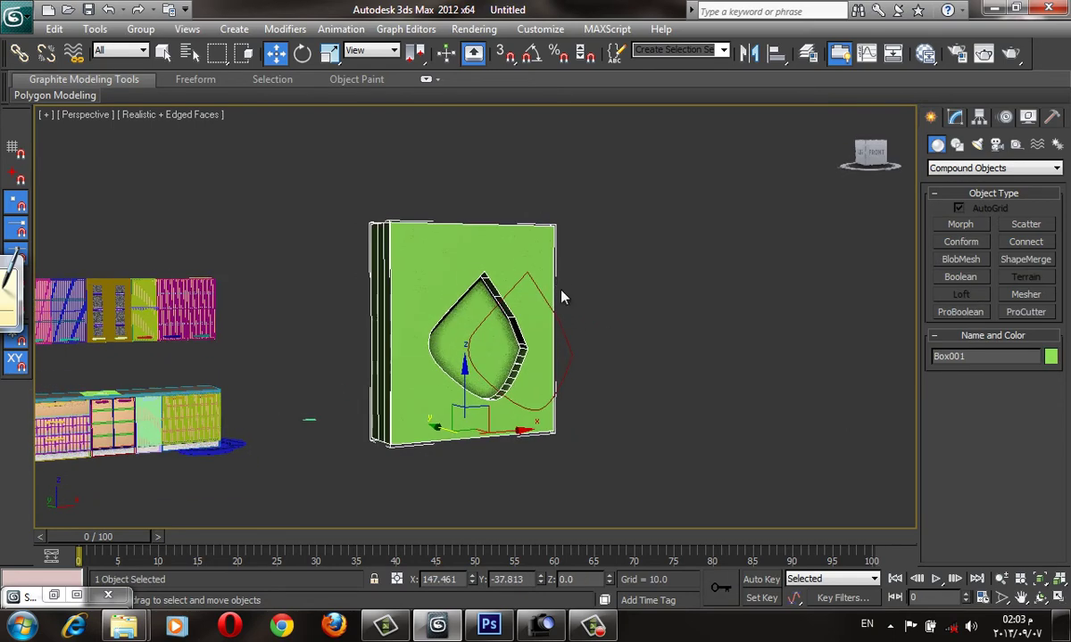
{"action": "left_click", "coordinate": [572, 352]}
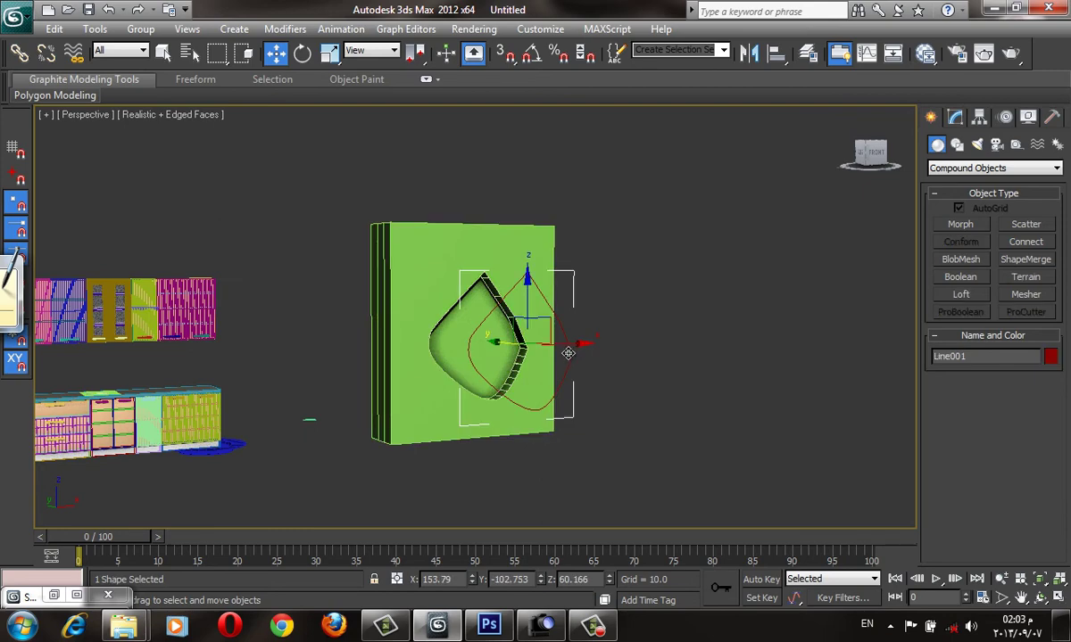
{"action": "middle_click_drag", "start_coordinate": [569, 393], "coordinate": [581, 349]}
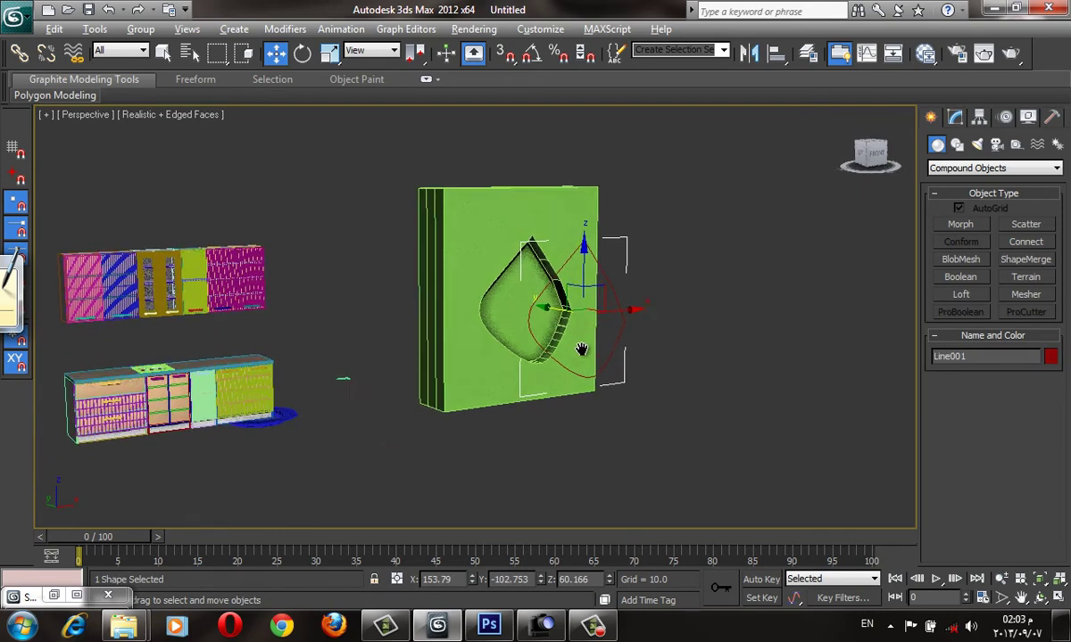
{"action": "scroll", "coordinate": [542, 341], "scroll_direction": "up", "scroll_amount": 5}
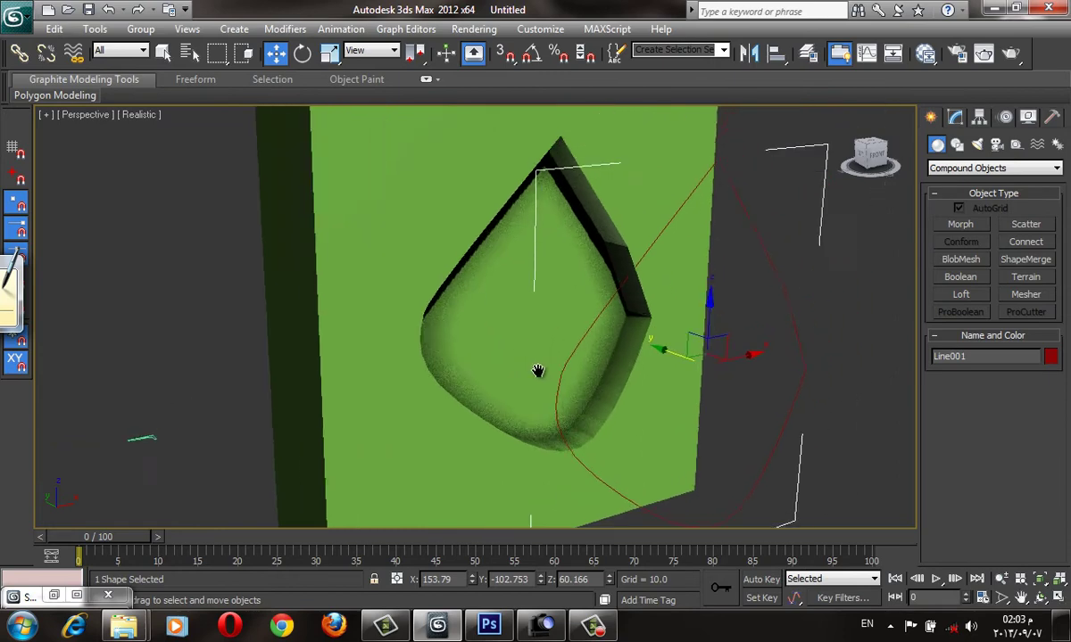
{"action": "scroll", "coordinate": [537, 371], "scroll_direction": "down", "scroll_amount": 2}
{"action": "scroll", "coordinate": [536, 360], "scroll_direction": "down", "scroll_amount": 3}
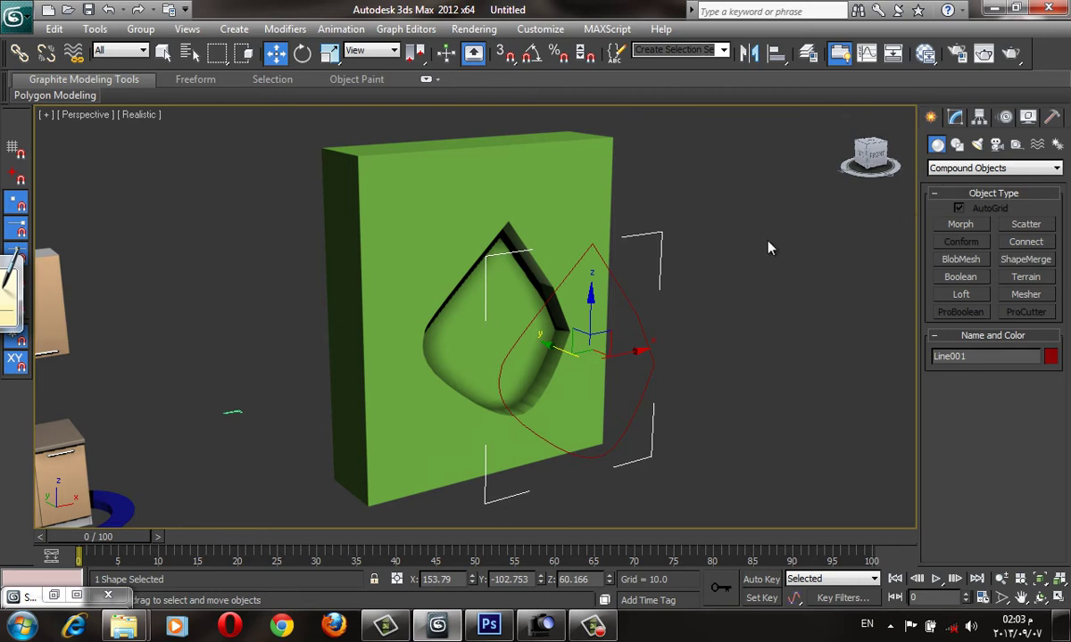
{"action": "middle_click_drag", "start_coordinate": [767, 249], "coordinate": [757, 231]}
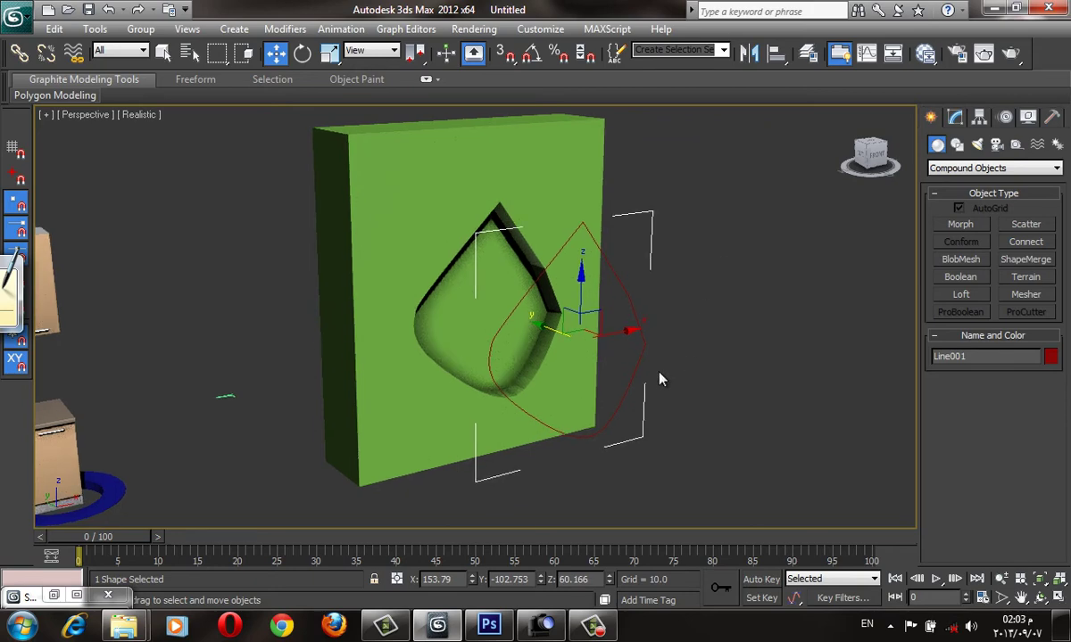
{"action": "mouse_move", "coordinate": [660, 377]}
{"action": "middle_mouse_down"}
{"action": "mouse_move", "coordinate": [648, 411]}
{"action": "mouse_move", "coordinate": [660, 454]}
{"action": "middle_mouse_up"}
{"action": "scroll", "coordinate": [656, 452], "scroll_direction": "down", "scroll_amount": 2}
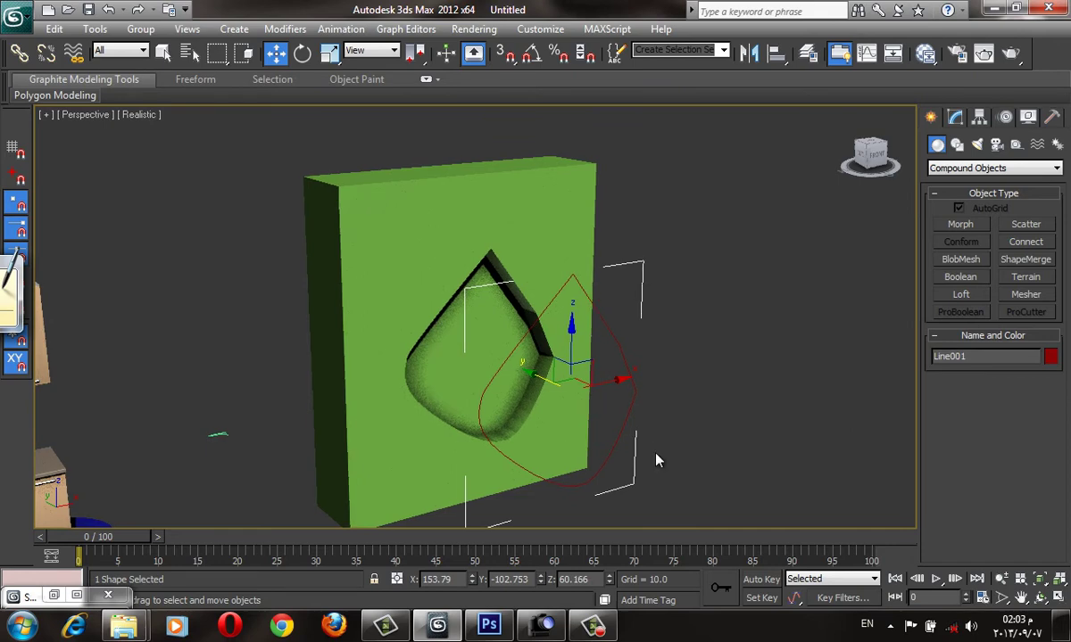
{"action": "scroll", "coordinate": [655, 454], "scroll_direction": "down", "scroll_amount": 4}
{"action": "scroll", "coordinate": [655, 454], "scroll_direction": "down", "scroll_amount": 4}
{"action": "left_click", "coordinate": [535, 346]}
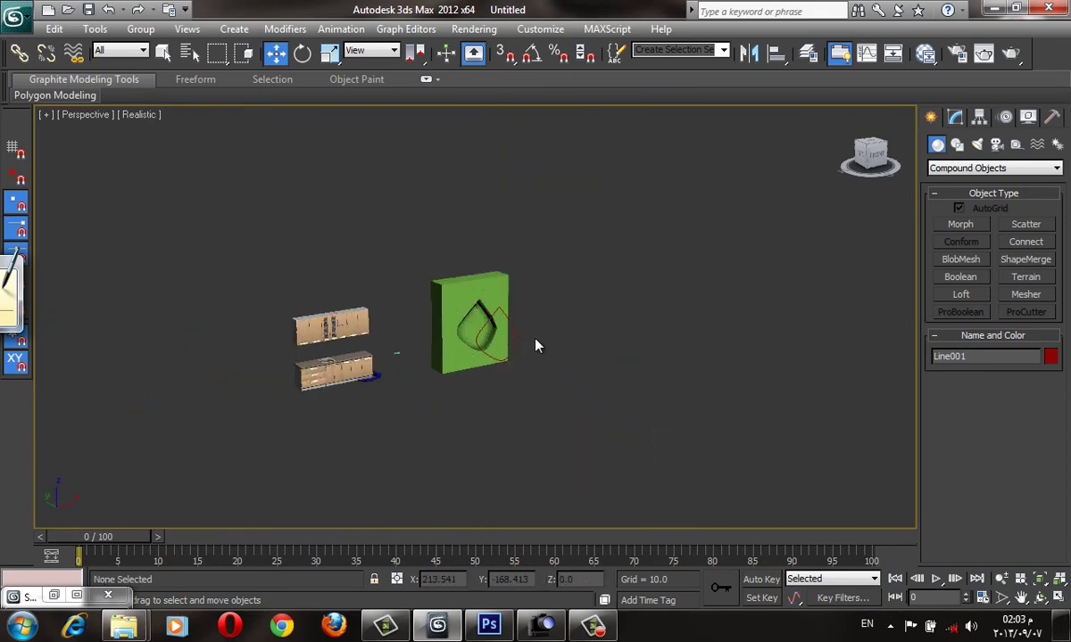
{"action": "left_click", "coordinate": [466, 317]}
{"action": "scroll", "coordinate": [466, 317], "scroll_direction": "up", "scroll_amount": 2}
{"action": "middle_click_drag", "start_coordinate": [464, 318], "coordinate": [426, 338], "text": "alt"}
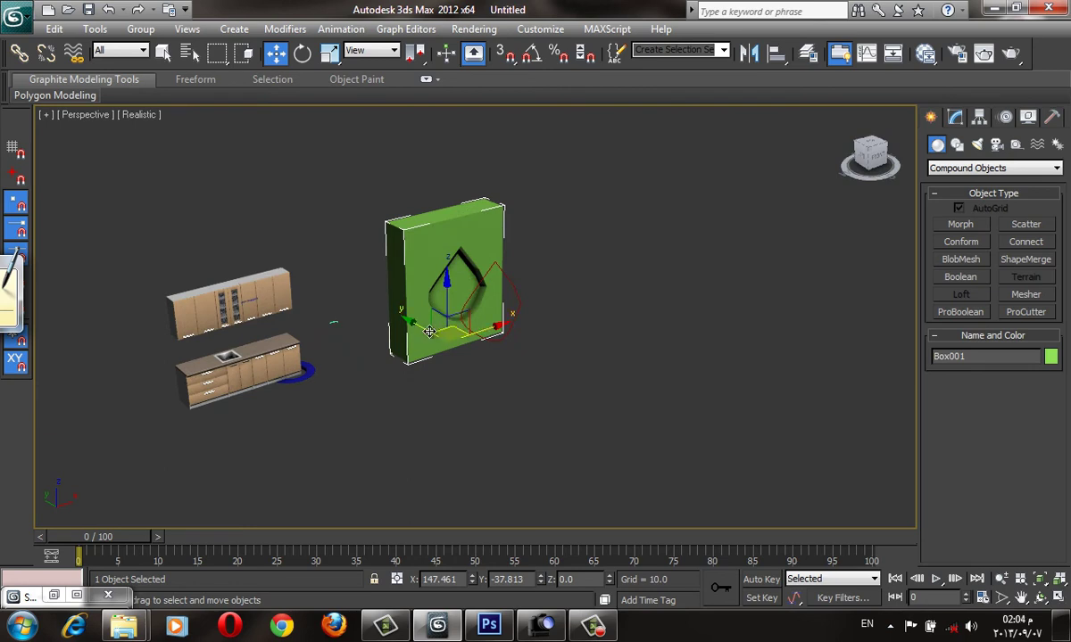
Shift-clone the box as copy Box002 and hide that copy.
{"action": "left_click_drag", "start_coordinate": [507, 376], "coordinate": [518, 378], "text": "shift"}
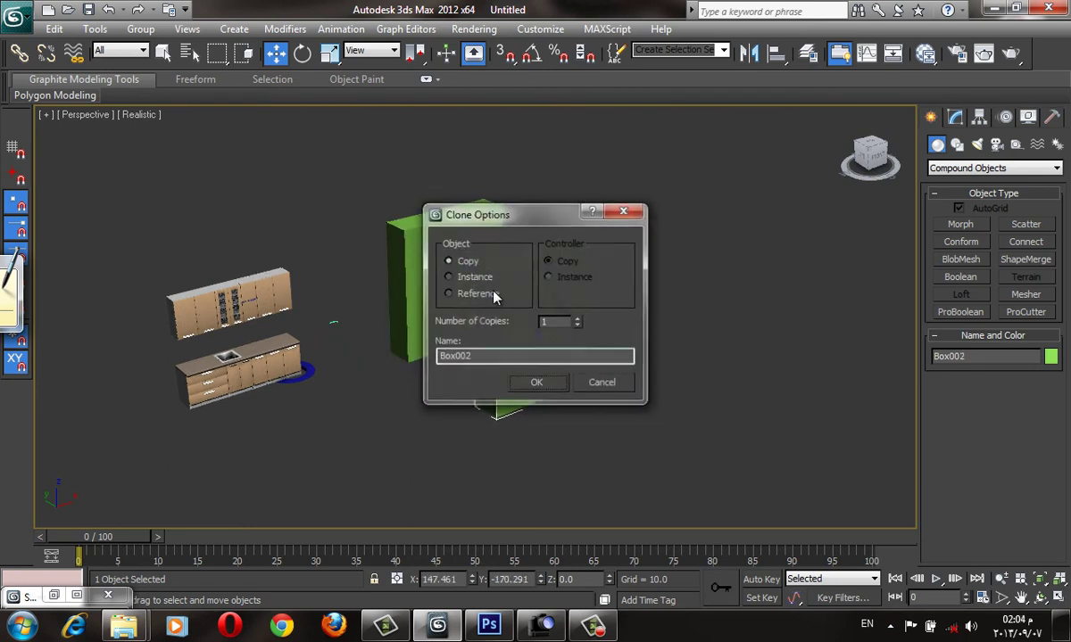
{"action": "key", "text": "Return"}
{"action": "right_click", "coordinate": [528, 280]}
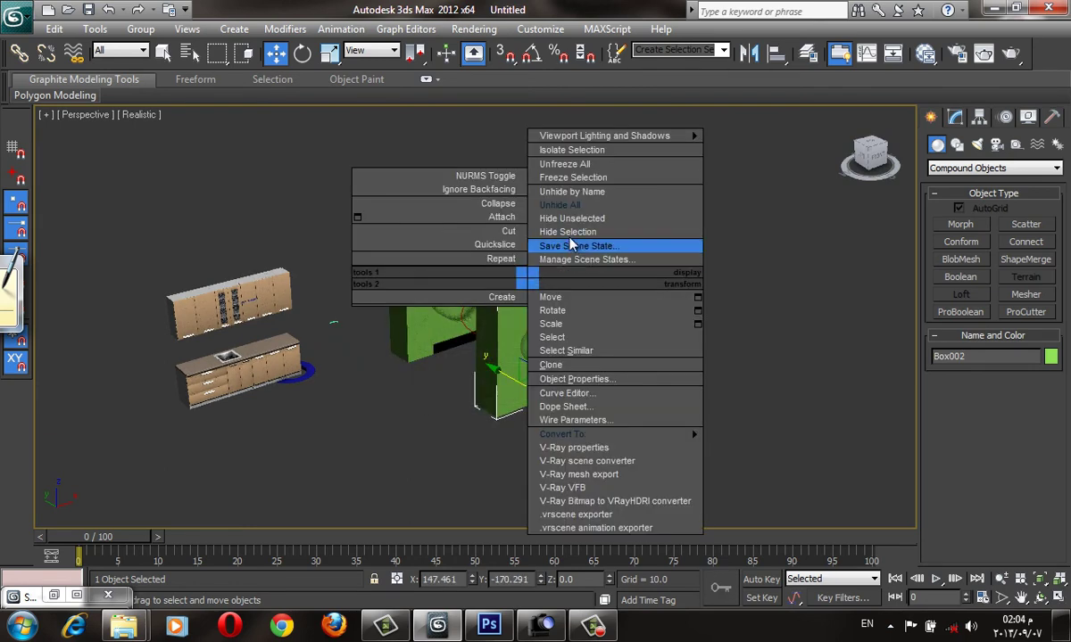
{"action": "left_click", "coordinate": [567, 232]}
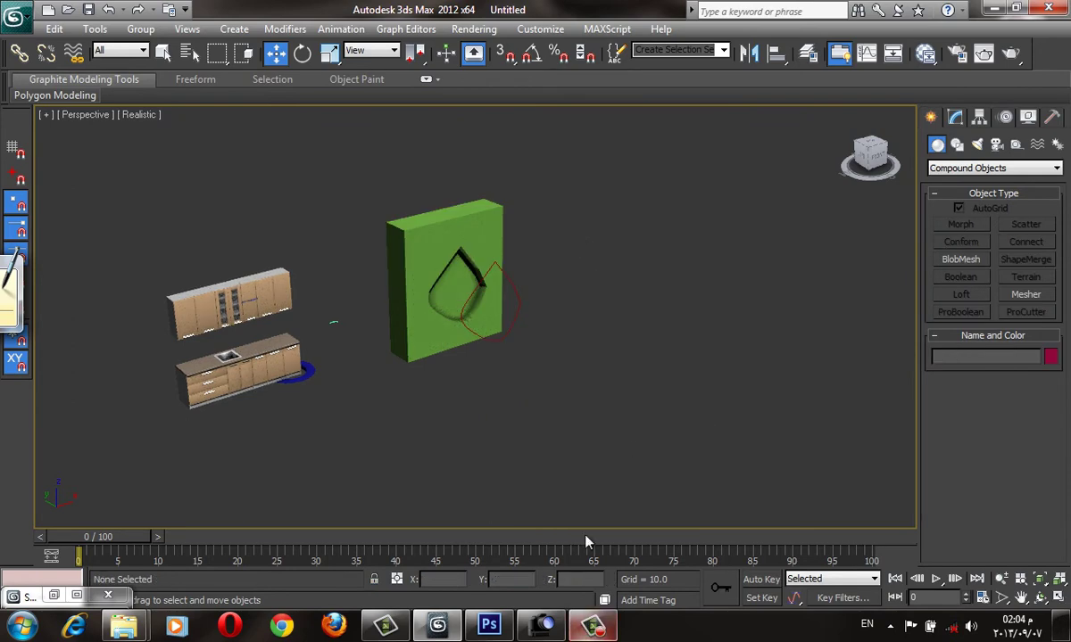
{"action": "middle_click_drag", "start_coordinate": [419, 476], "coordinate": [466, 478]}
{"action": "scroll", "coordinate": [465, 479], "scroll_direction": "up", "scroll_amount": 3}
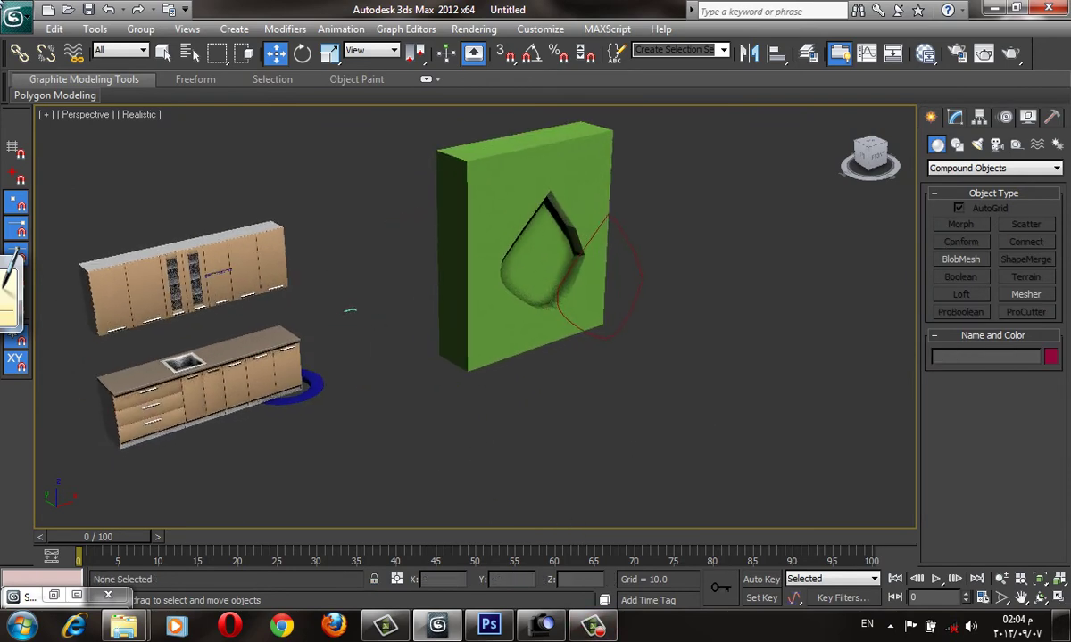
{"action": "left_click", "coordinate": [16, 14]}
Use Save As to store the scene under the file name 02.
{"action": "left_click", "coordinate": [61, 199]}
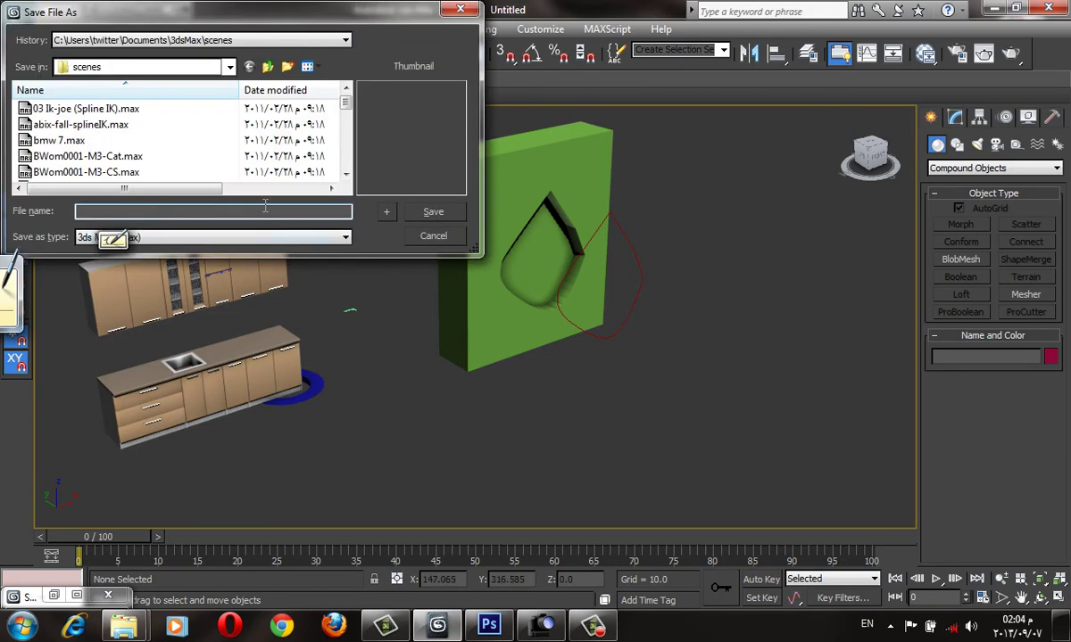
{"action": "type", "text": "02"}
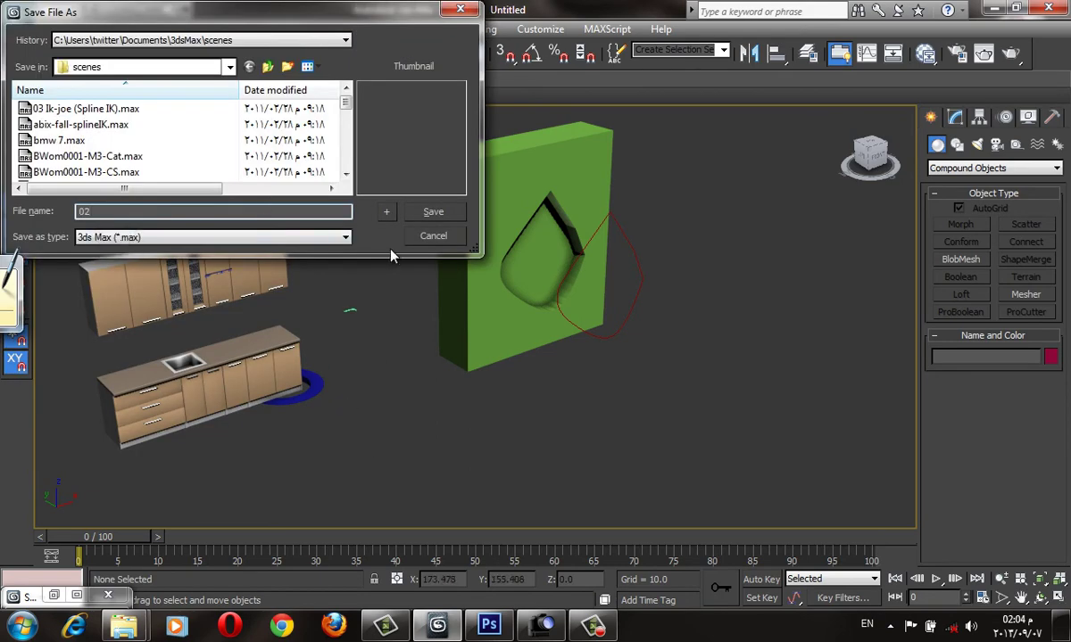
{"action": "key", "text": "Return"}
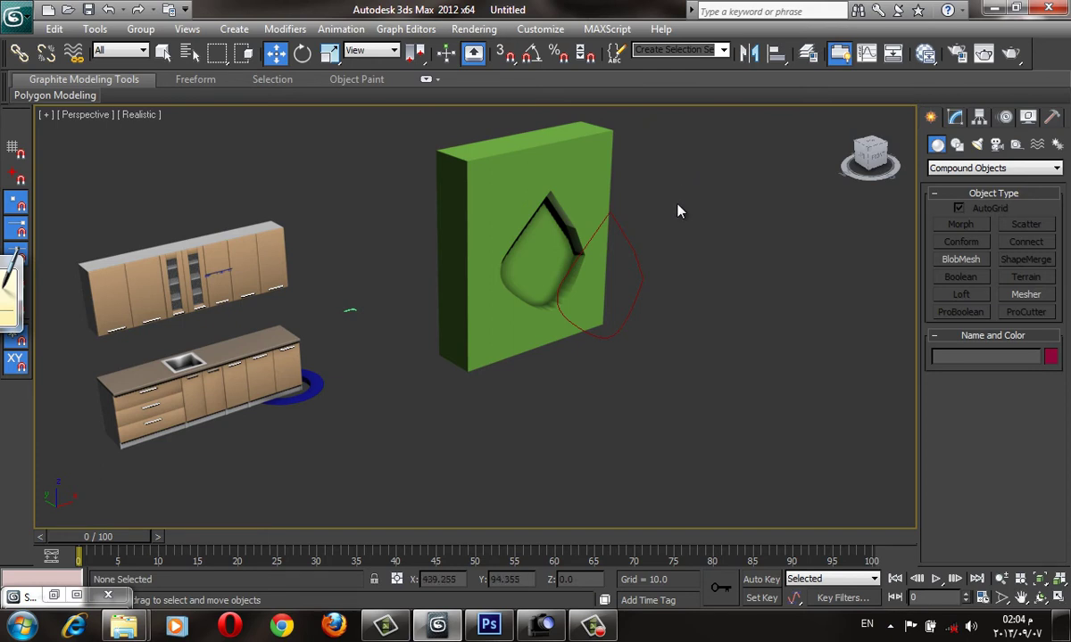
Select Box001 and stack an Edit Poly modifier on it from the Modifier List.
{"action": "left_click", "coordinate": [582, 186]}
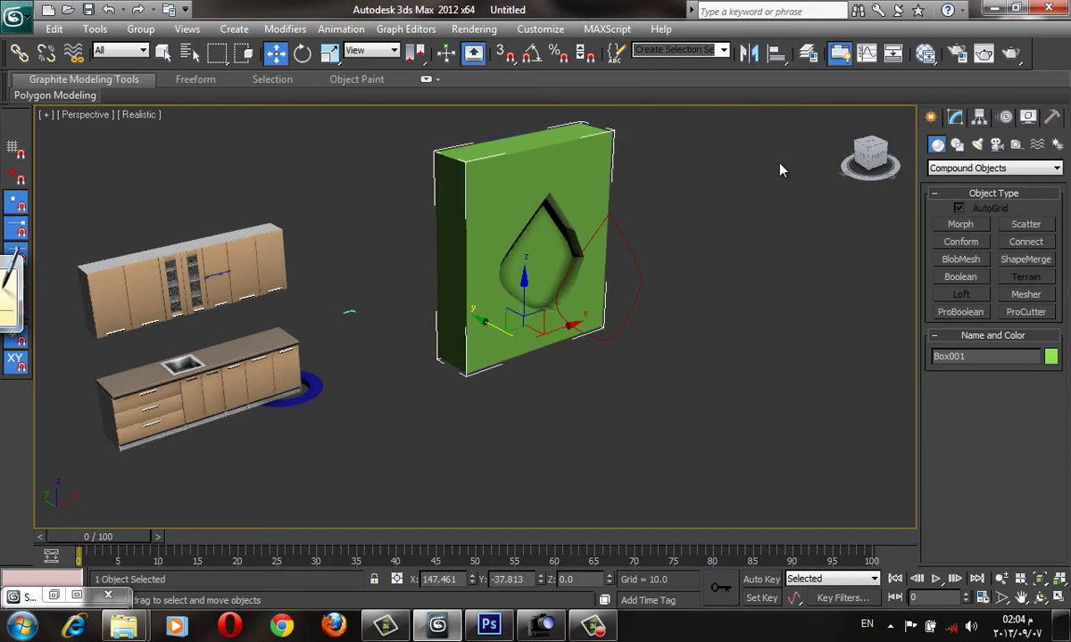
{"action": "middle_click_drag", "start_coordinate": [698, 134], "coordinate": [687, 165]}
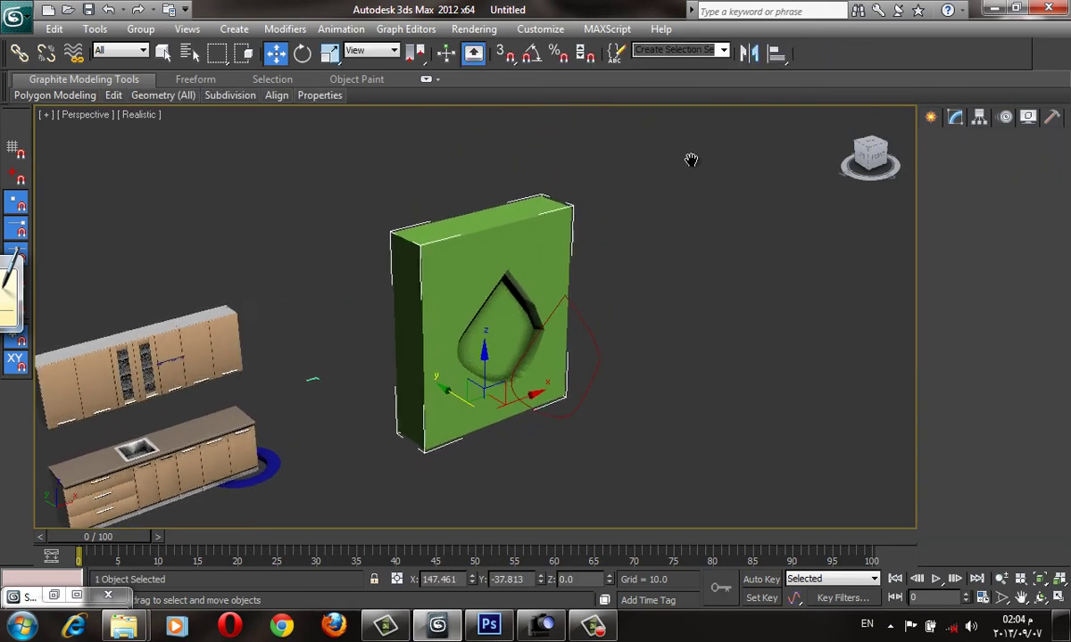
{"action": "scroll", "coordinate": [580, 299], "scroll_direction": "up", "scroll_amount": 2}
{"action": "scroll", "coordinate": [580, 299], "scroll_direction": "up", "scroll_amount": 1}
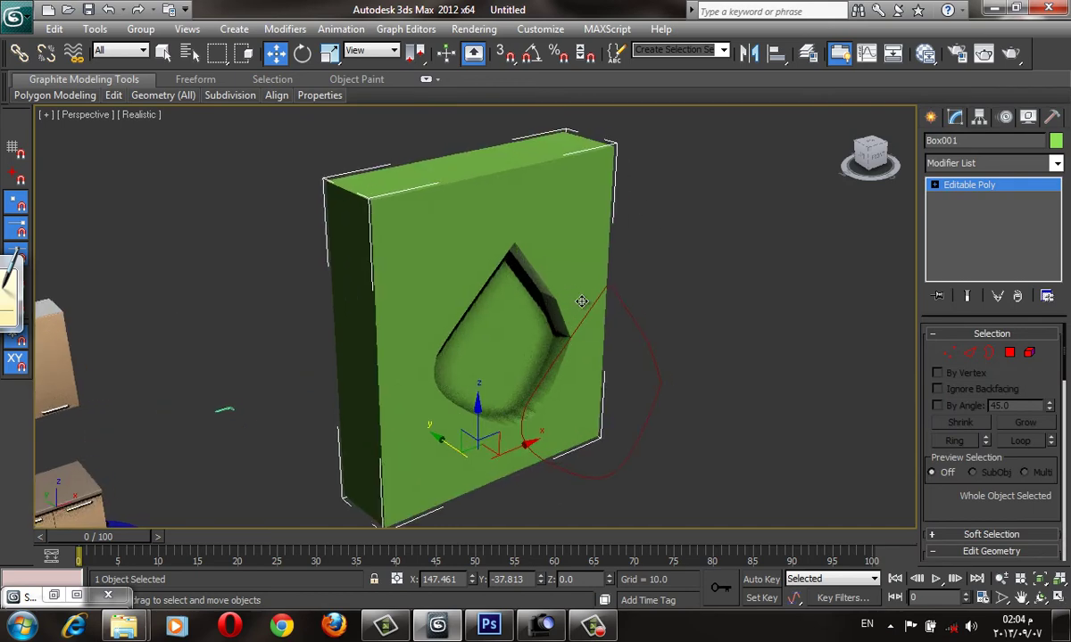
{"action": "scroll", "coordinate": [580, 304], "scroll_direction": "up", "scroll_amount": 1}
{"action": "key", "text": "F4"}
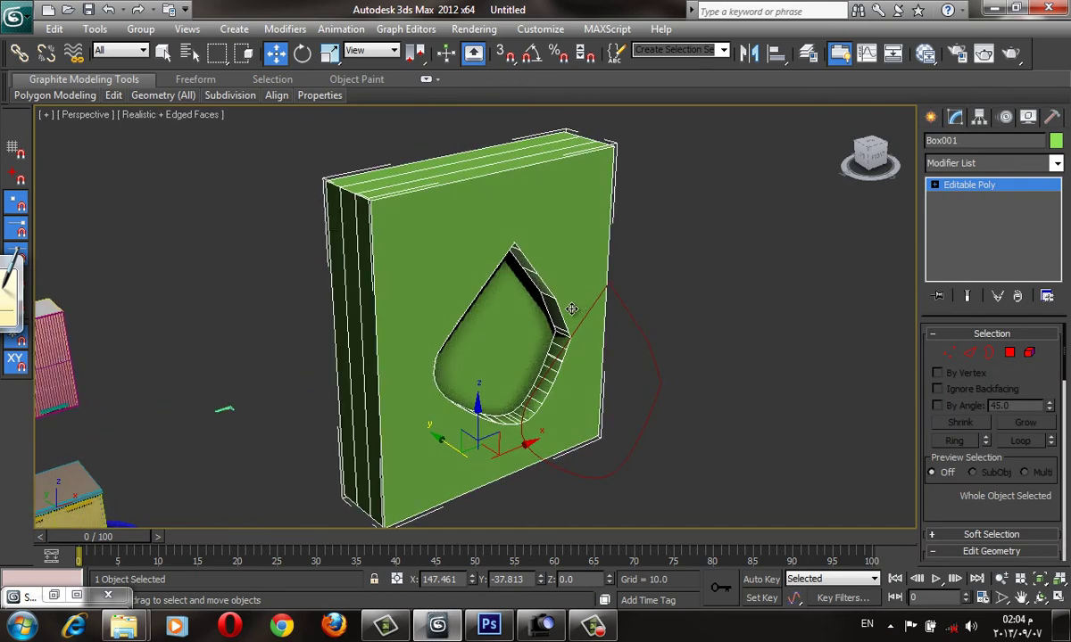
{"action": "left_click", "coordinate": [946, 163]}
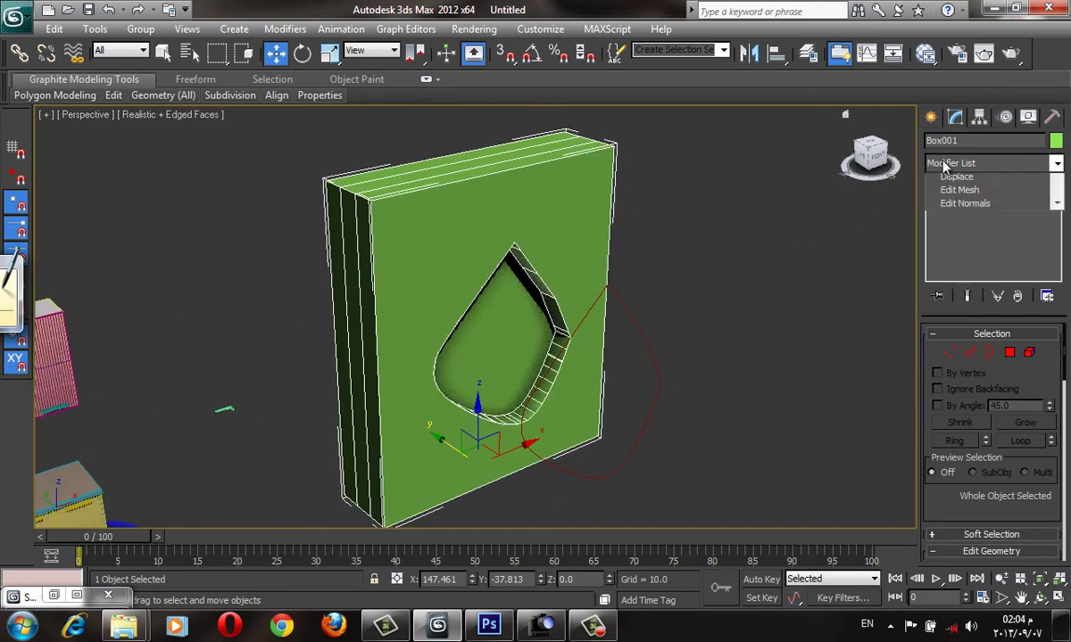
{"action": "scroll", "coordinate": [964, 232], "scroll_direction": "down", "scroll_amount": 1}
{"action": "left_click", "coordinate": [959, 196]}
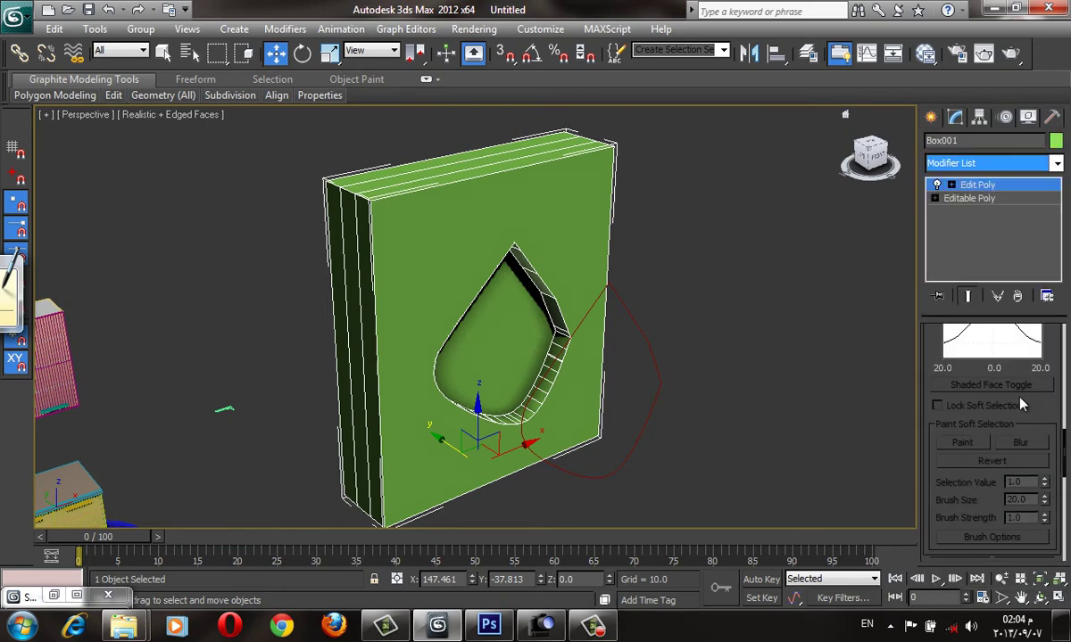
{"action": "scroll", "coordinate": [1039, 455], "scroll_direction": "up", "scroll_amount": 3}
{"action": "scroll", "coordinate": [1040, 455], "scroll_direction": "up", "scroll_amount": 3}
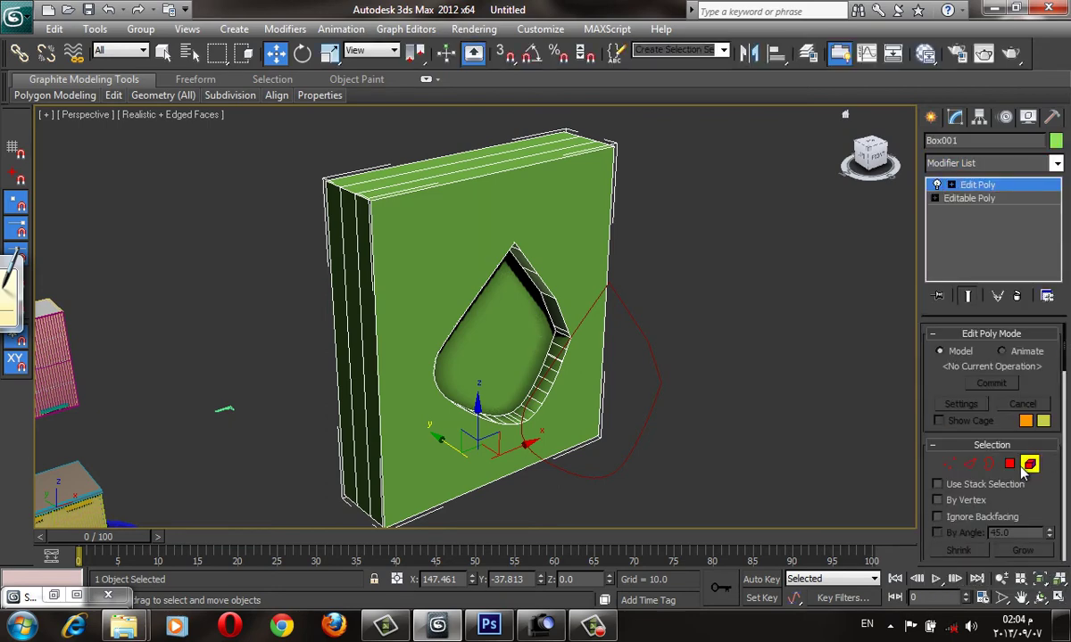
Select the box's side strip polygons and inset them by 1.89.
{"action": "left_click", "coordinate": [1009, 463]}
{"action": "mouse_move", "coordinate": [421, 204]}
{"action": "middle_mouse_down", "text": "alt"}
{"action": "mouse_move", "coordinate": [455, 228]}
{"action": "mouse_move", "coordinate": [425, 239]}
{"action": "middle_mouse_up", "text": "alt"}
{"action": "left_click", "coordinate": [393, 366]}
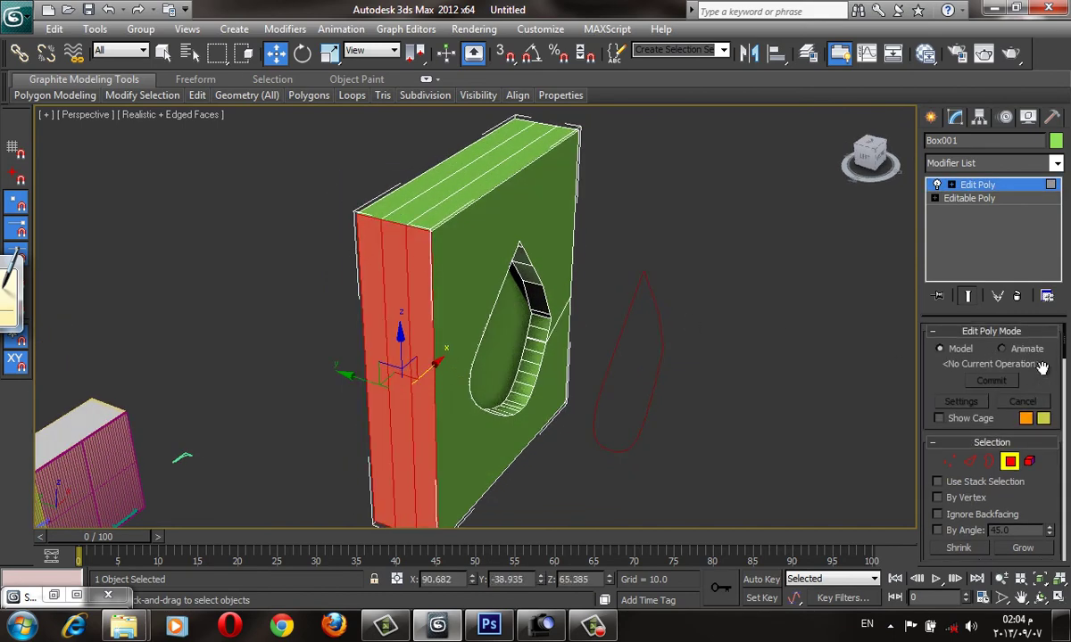
{"action": "scroll", "coordinate": [1048, 384], "scroll_direction": "down", "scroll_amount": 5}
{"action": "scroll", "coordinate": [1053, 401], "scroll_direction": "down", "scroll_amount": 5}
{"action": "scroll", "coordinate": [1058, 419], "scroll_direction": "down", "scroll_amount": 5}
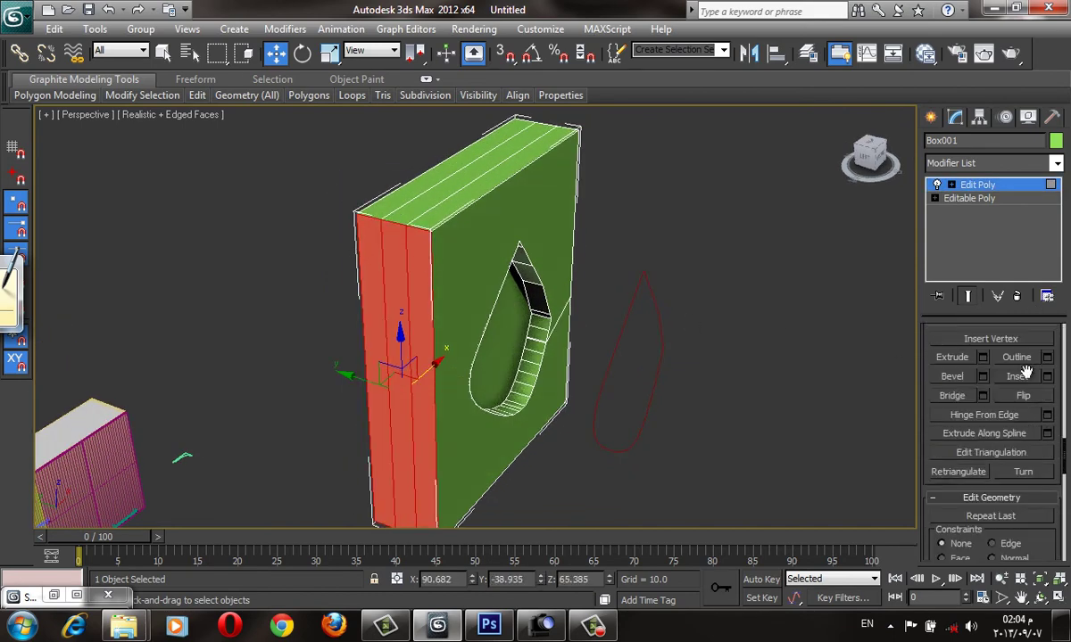
{"action": "left_click", "coordinate": [1047, 375]}
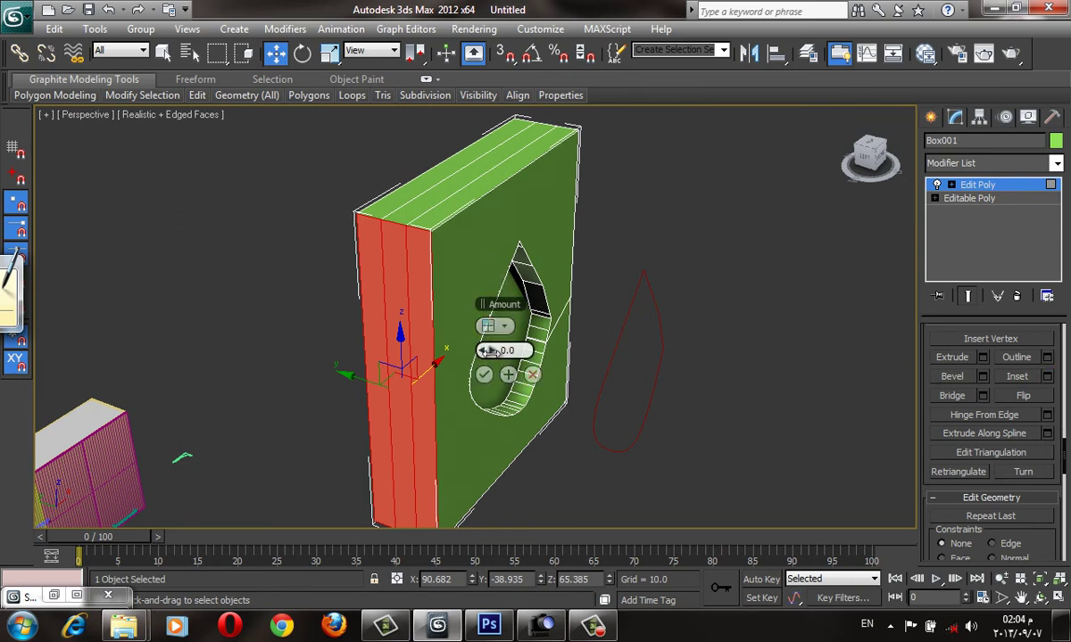
{"action": "left_click_drag", "start_coordinate": [489, 351], "coordinate": [487, 344]}
{"action": "left_click", "coordinate": [483, 376]}
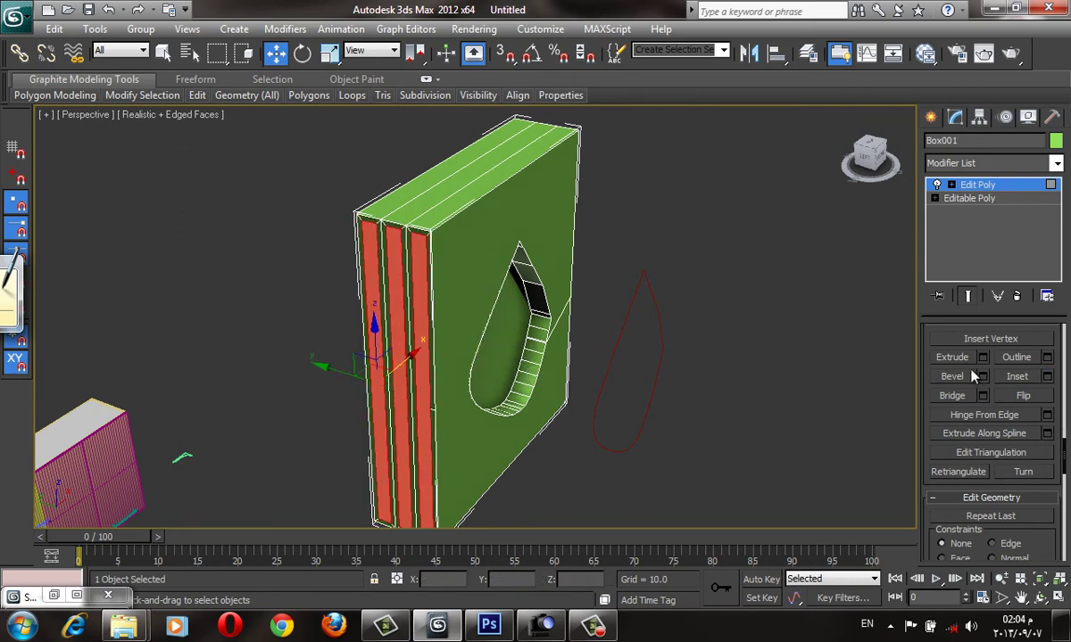
Extrude the inset faces inward to form the window slots.
{"action": "left_click", "coordinate": [952, 357]}
{"action": "left_click_drag", "start_coordinate": [426, 292], "coordinate": [415, 317]}
{"action": "mouse_move", "coordinate": [415, 317]}
{"action": "middle_mouse_down", "text": "alt"}
{"action": "mouse_move", "coordinate": [526, 282]}
{"action": "mouse_move", "coordinate": [538, 313]}
{"action": "mouse_move", "coordinate": [553, 308]}
{"action": "middle_mouse_up", "text": "alt"}
Toggle the existing Edit Poly modifier off and on to compare the slots.
{"action": "left_click", "coordinate": [930, 118]}
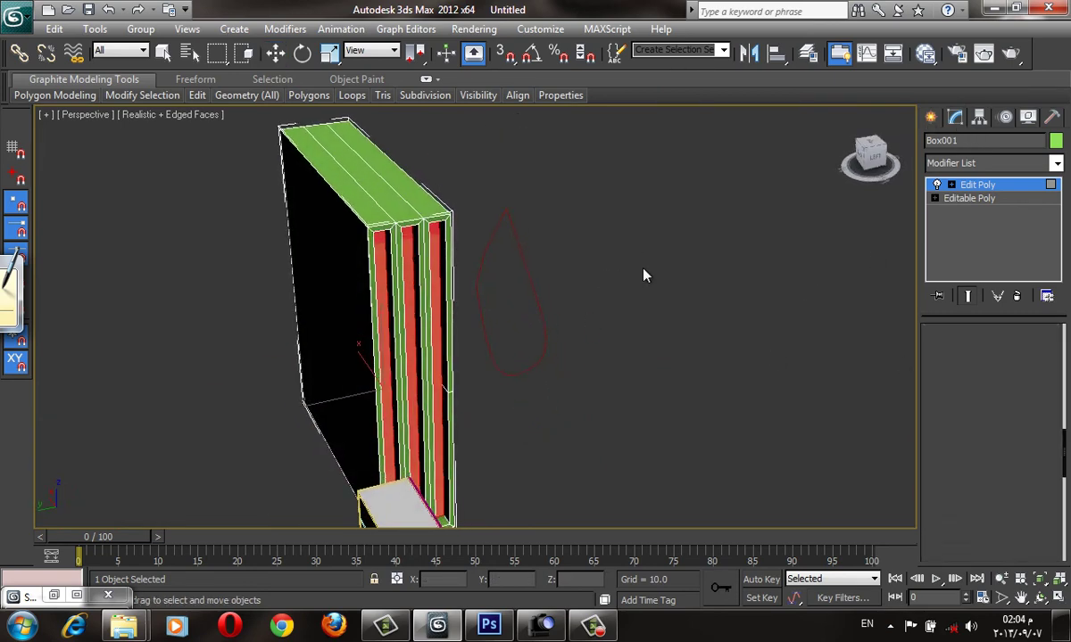
{"action": "scroll", "coordinate": [602, 251], "scroll_direction": "up", "scroll_amount": 5}
{"action": "scroll", "coordinate": [734, 202], "scroll_direction": "up", "scroll_amount": 3}
{"action": "scroll", "coordinate": [719, 390], "scroll_direction": "down", "scroll_amount": 3}
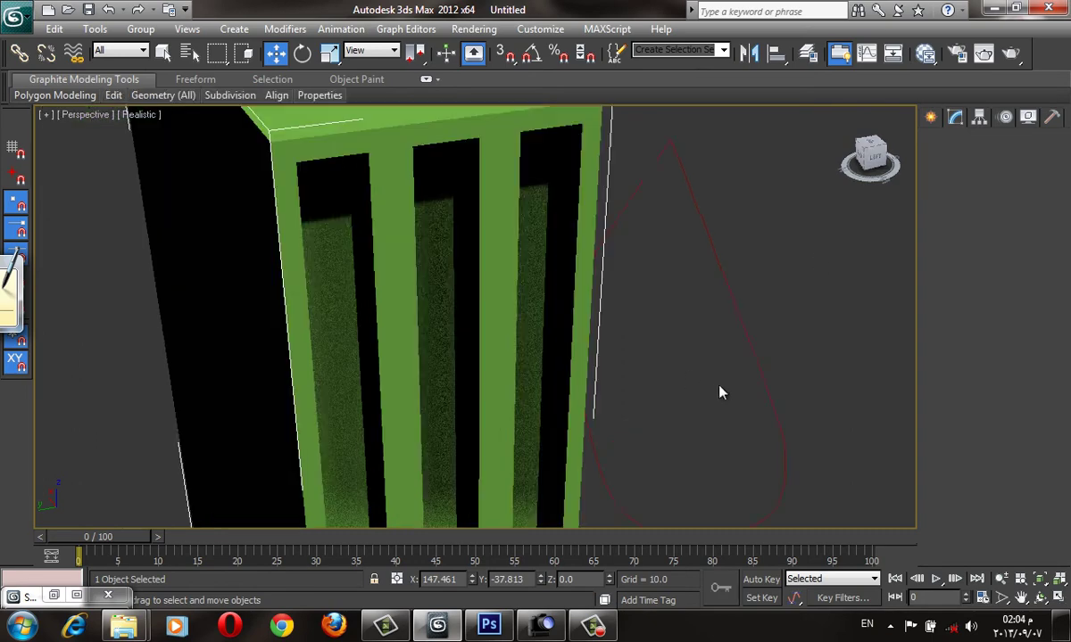
{"action": "scroll", "coordinate": [719, 389], "scroll_direction": "down", "scroll_amount": 2}
{"action": "left_click", "coordinate": [955, 117]}
{"action": "left_click", "coordinate": [937, 185]}
{"action": "left_click", "coordinate": [937, 184]}
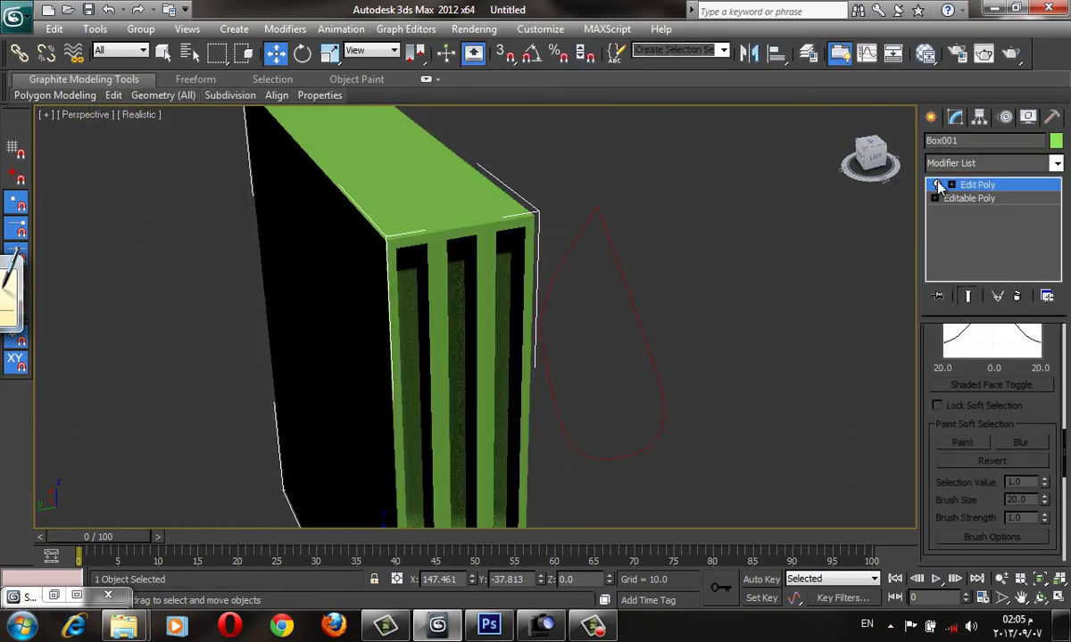
{"action": "left_click", "coordinate": [938, 185]}
{"action": "left_click", "coordinate": [938, 185]}
Add a second Edit Poly modifier, then select the base Editable Poly past topology warnings.
{"action": "left_click", "coordinate": [976, 164]}
{"action": "scroll", "coordinate": [974, 177], "scroll_direction": "down", "scroll_amount": 4}
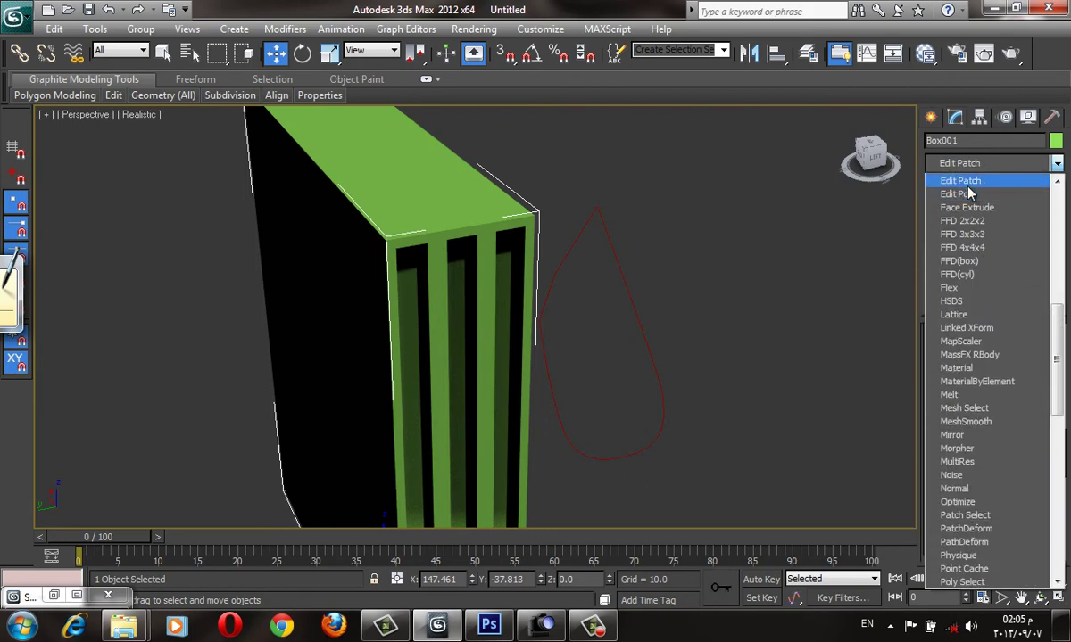
{"action": "left_click", "coordinate": [972, 193]}
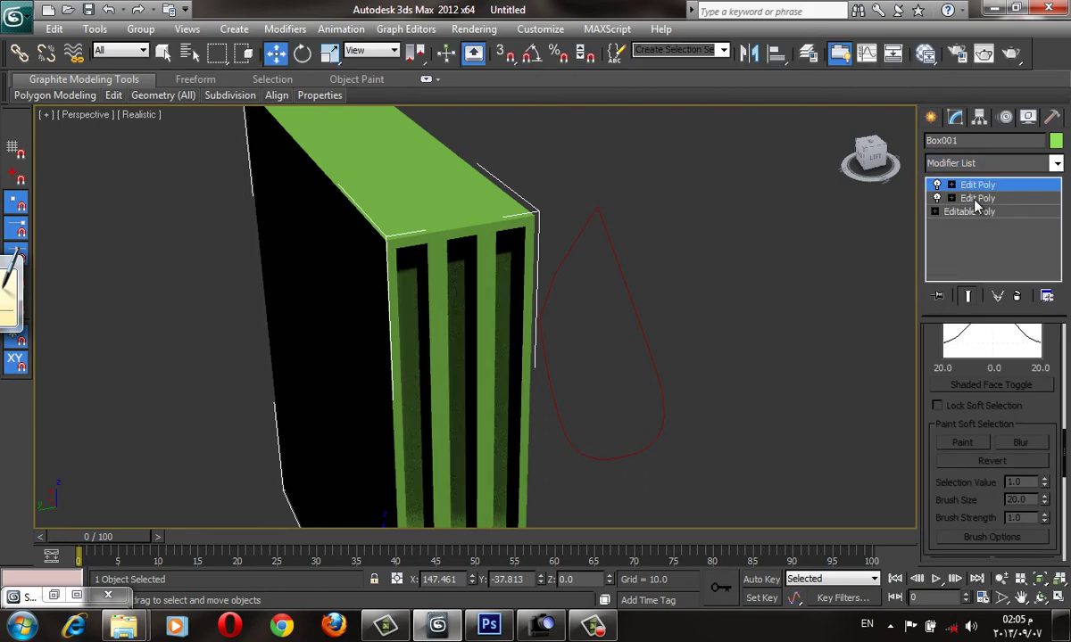
{"action": "left_click", "coordinate": [973, 211]}
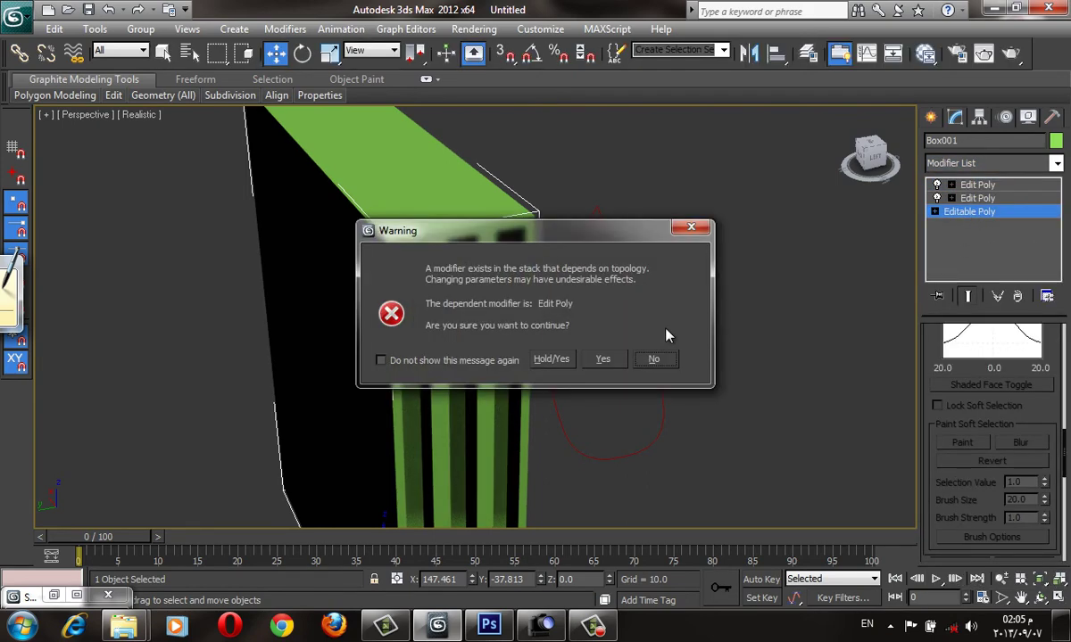
{"action": "left_click", "coordinate": [673, 358]}
{"action": "left_click", "coordinate": [963, 211]}
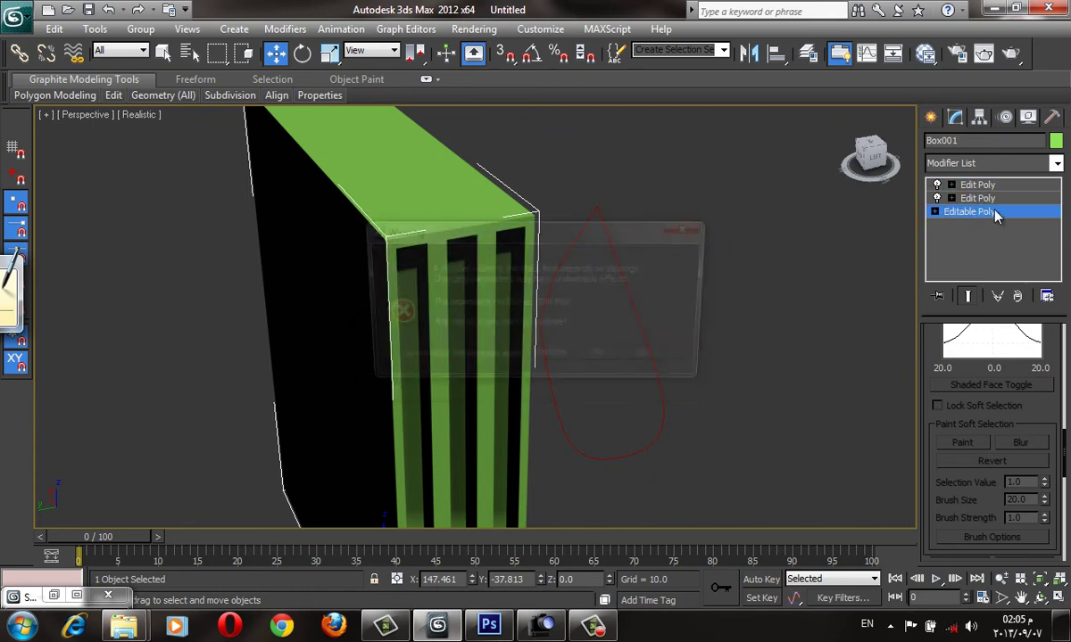
{"action": "left_click", "coordinate": [603, 359]}
Reselect the base Editable Poly, accept the topology warning, and browse stack right-click options.
{"action": "right_click", "coordinate": [997, 201]}
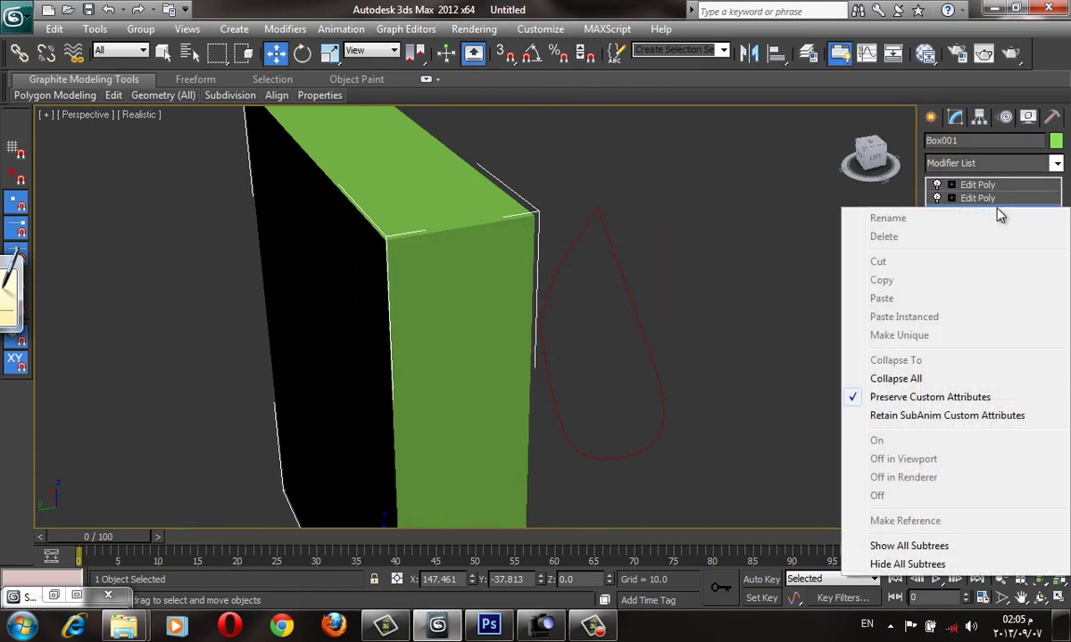
{"action": "left_click", "coordinate": [1014, 217]}
{"action": "left_click", "coordinate": [981, 212]}
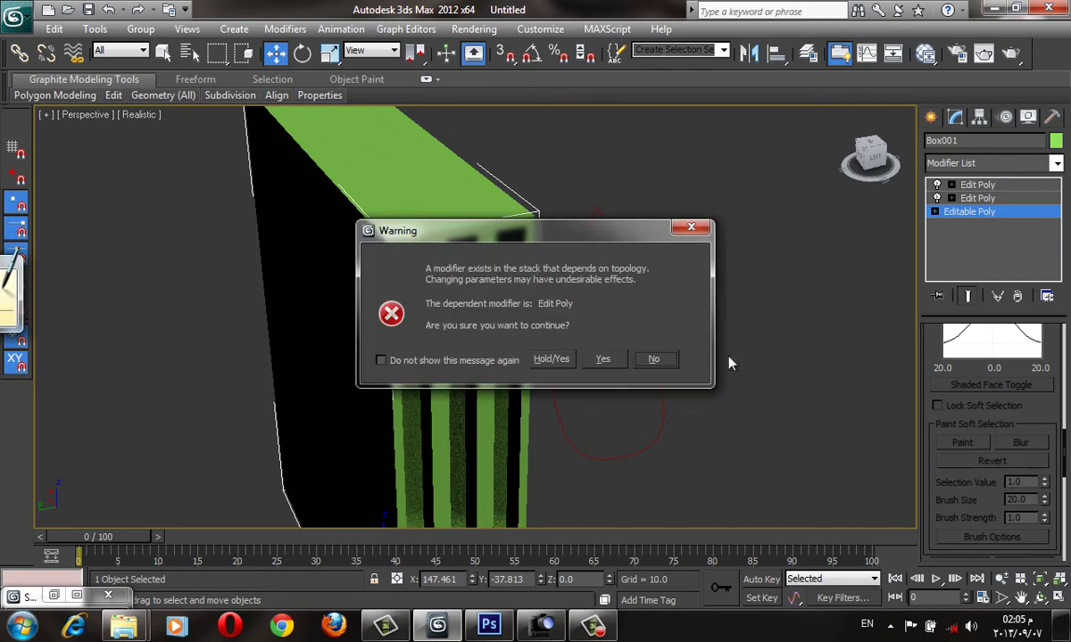
{"action": "left_click", "coordinate": [640, 361]}
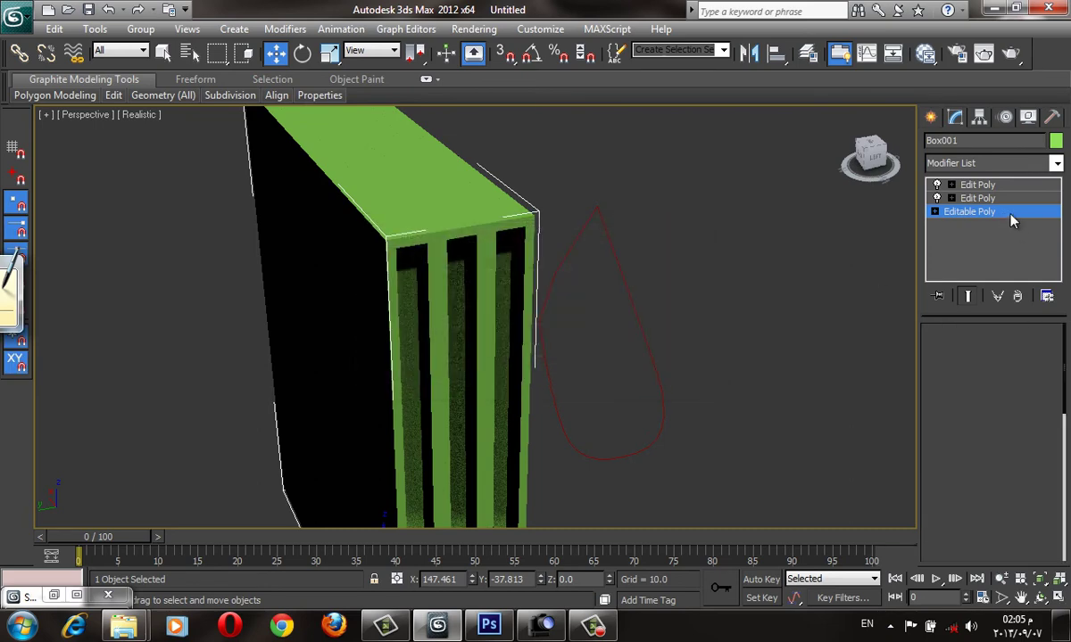
{"action": "right_click", "coordinate": [1011, 218]}
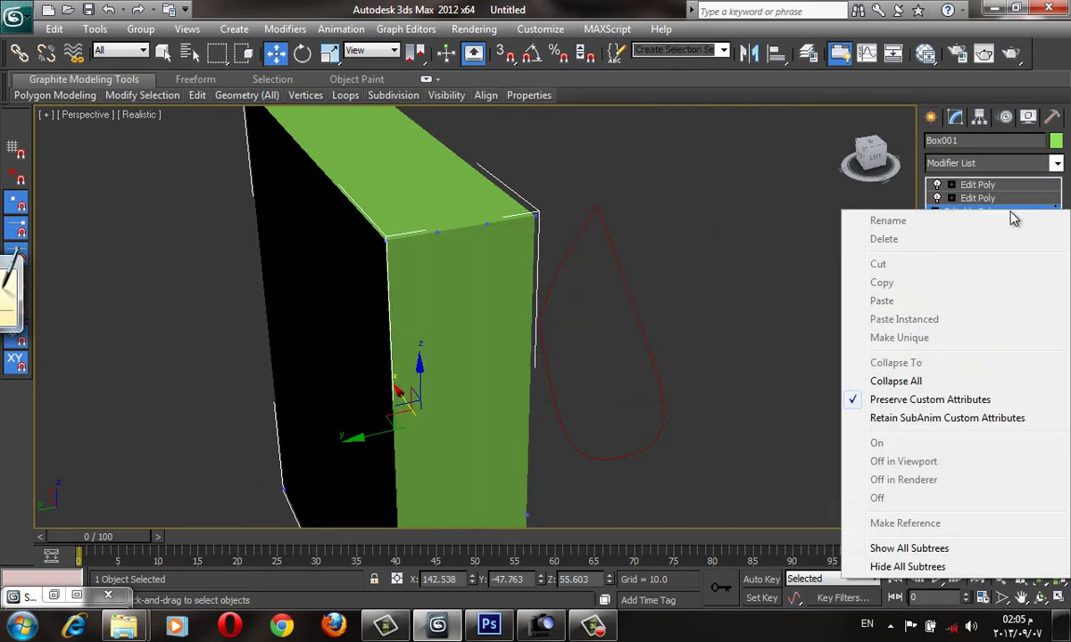
{"action": "left_click", "coordinate": [982, 223]}
{"action": "right_click", "coordinate": [981, 223]}
{"action": "key", "text": "Escape"}
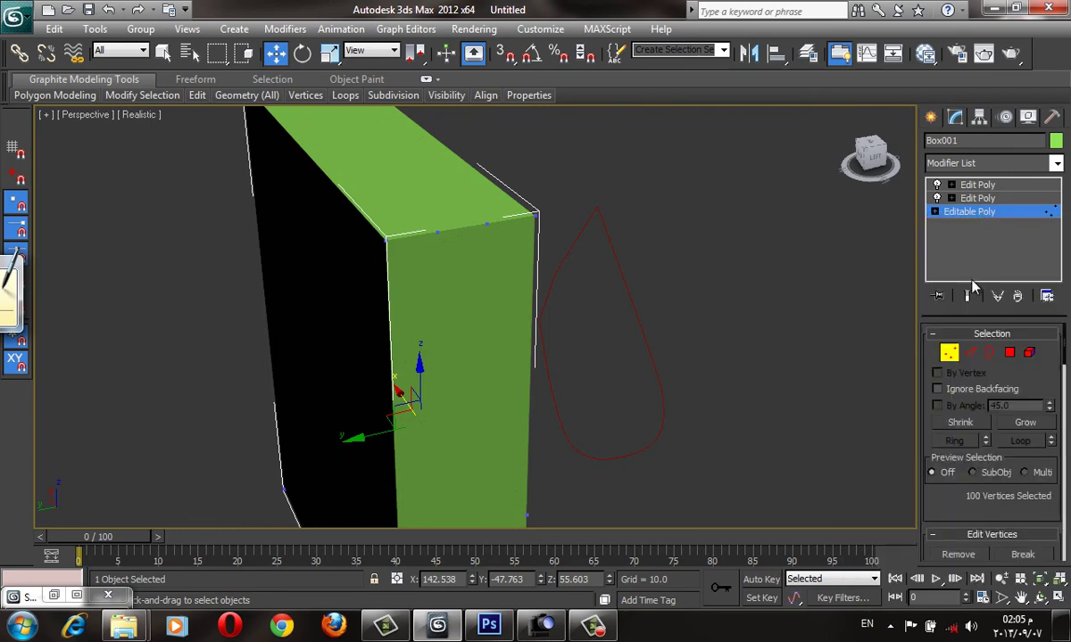
{"action": "left_click", "coordinate": [1001, 198]}
{"action": "left_click", "coordinate": [977, 211]}
{"action": "right_click", "coordinate": [971, 219]}
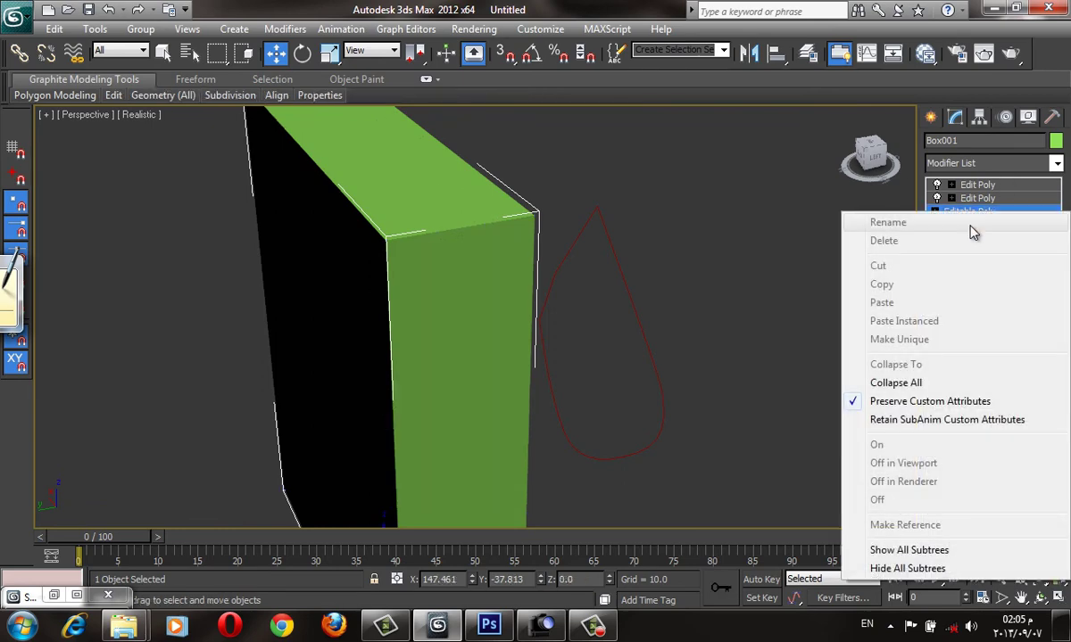
{"action": "key", "text": "Escape"}
Rename the middle Edit Poly modifier to Windows.
{"action": "left_click", "coordinate": [977, 198]}
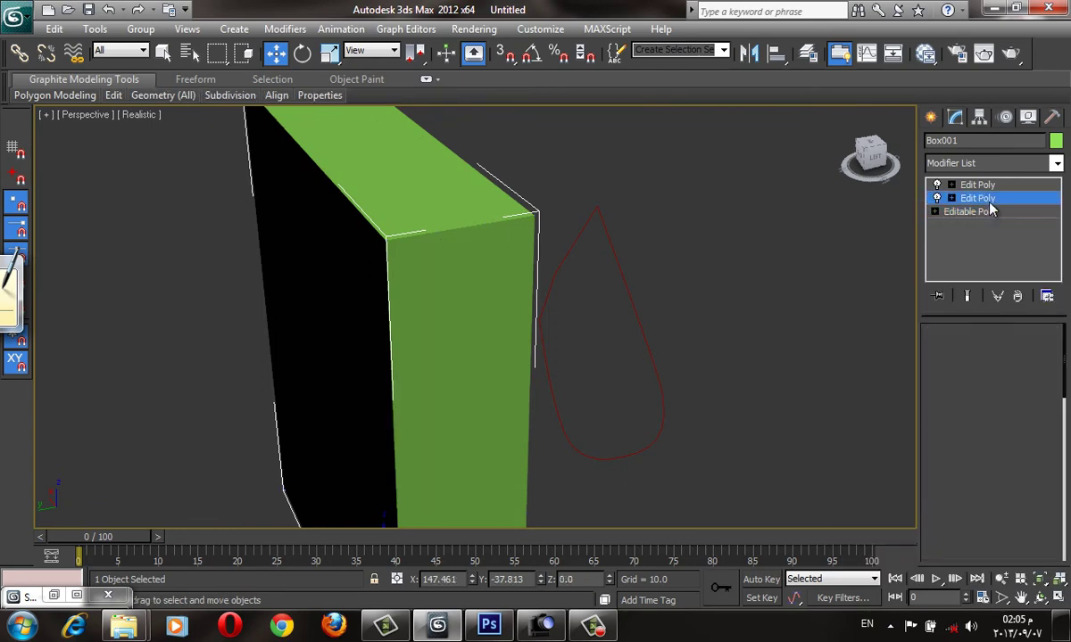
{"action": "right_click", "coordinate": [979, 201]}
{"action": "left_click", "coordinate": [979, 213]}
{"action": "type", "text": "Window"}
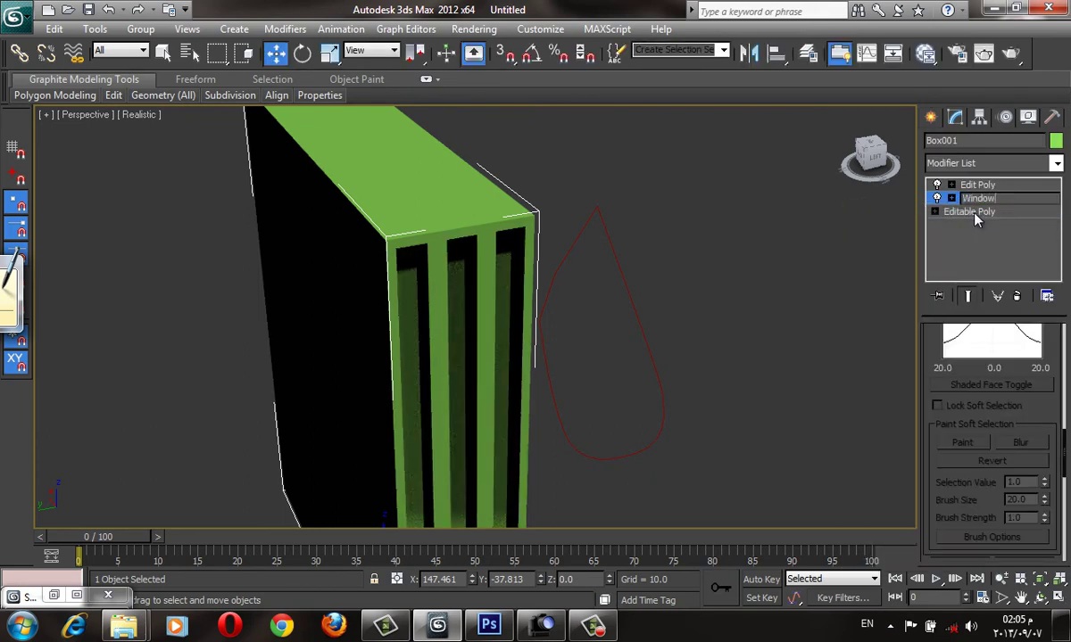
{"action": "type", "text": "s"}
{"action": "key", "text": "Return"}
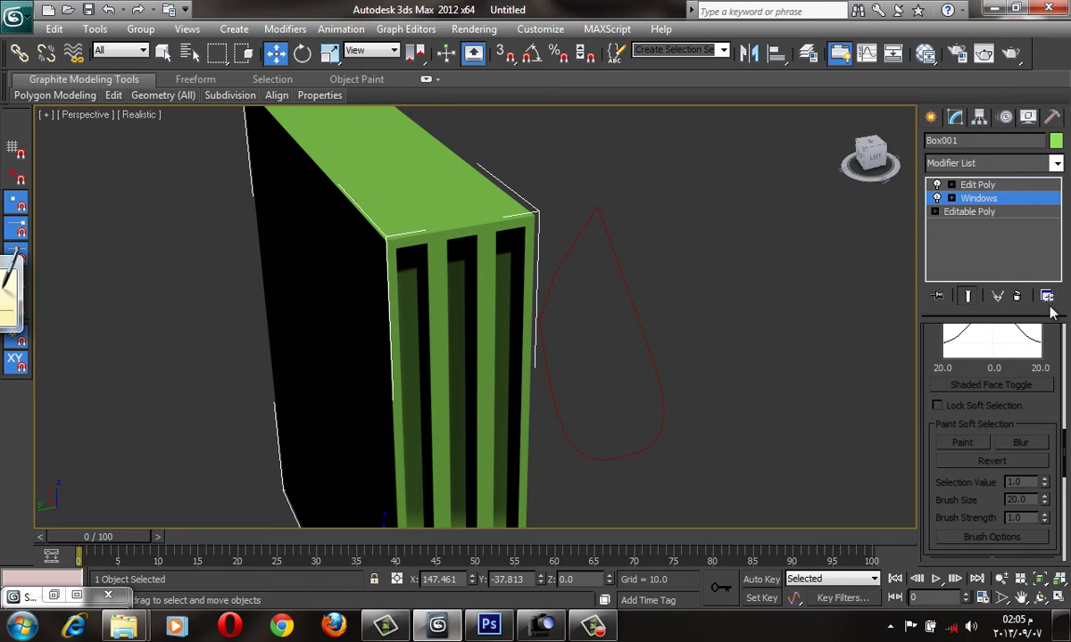
Rename the top Edit Poly modifier to glasses.
{"action": "left_click", "coordinate": [997, 185]}
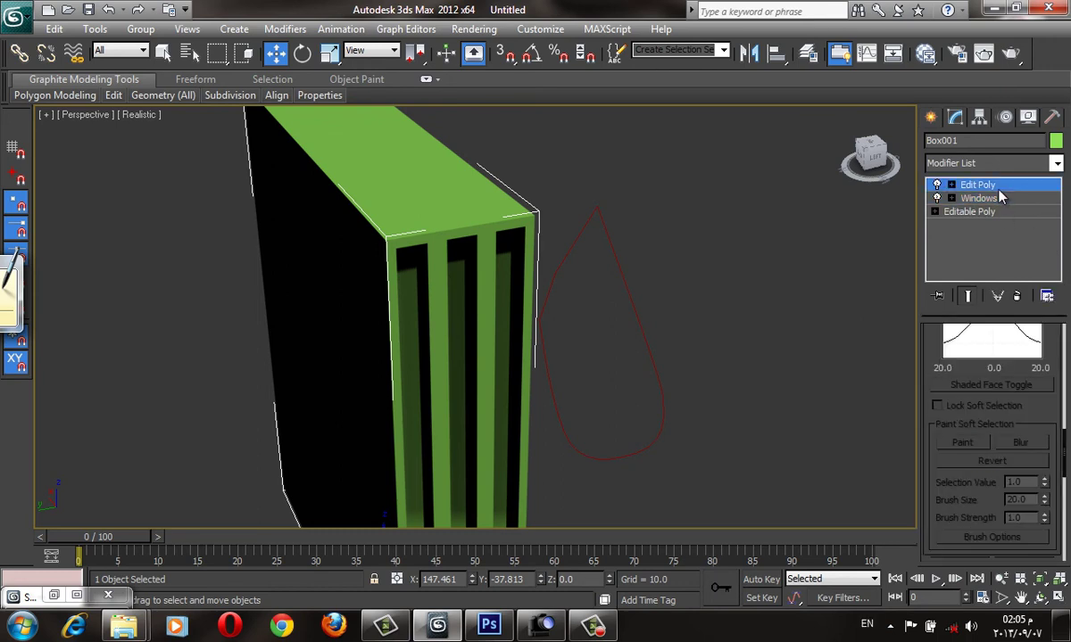
{"action": "right_click", "coordinate": [933, 182]}
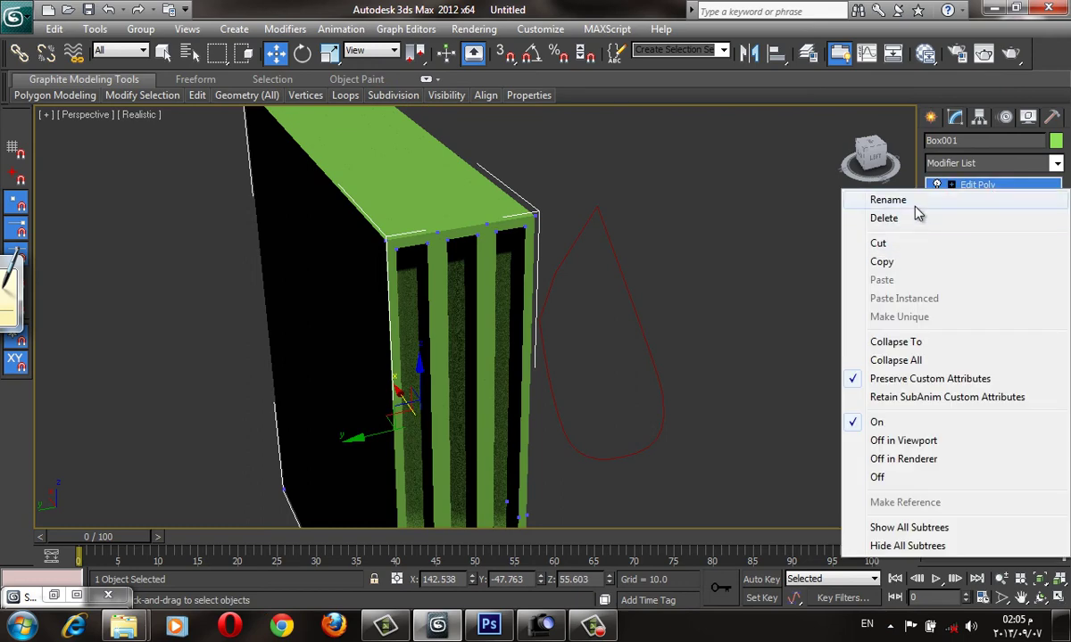
{"action": "left_click", "coordinate": [914, 205]}
{"action": "type", "text": "glasse"}
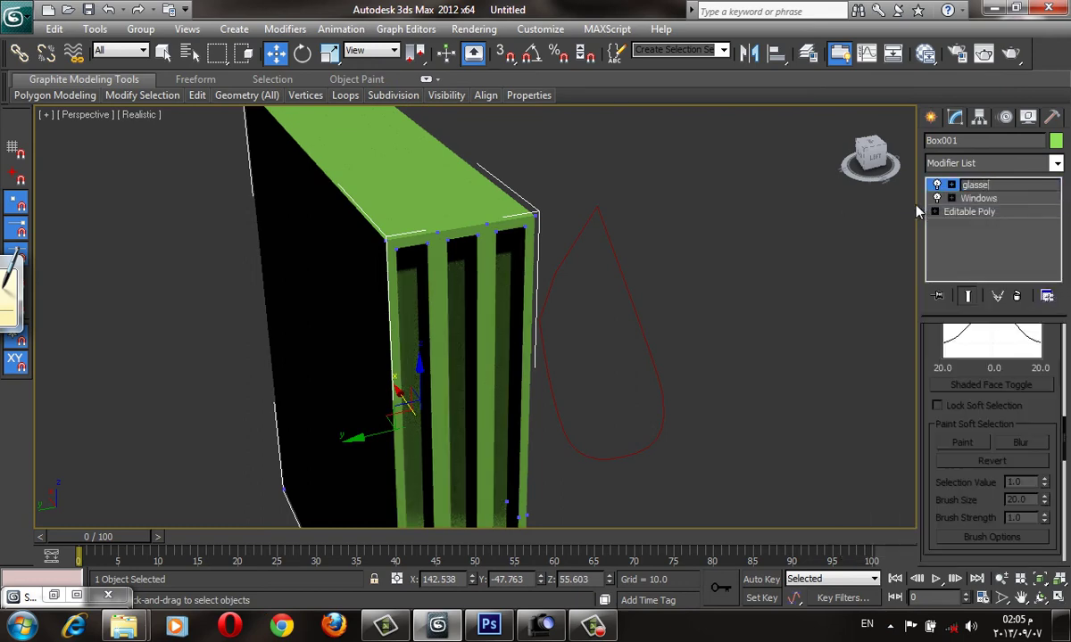
{"action": "type", "text": "s"}
{"action": "key", "text": "Return"}
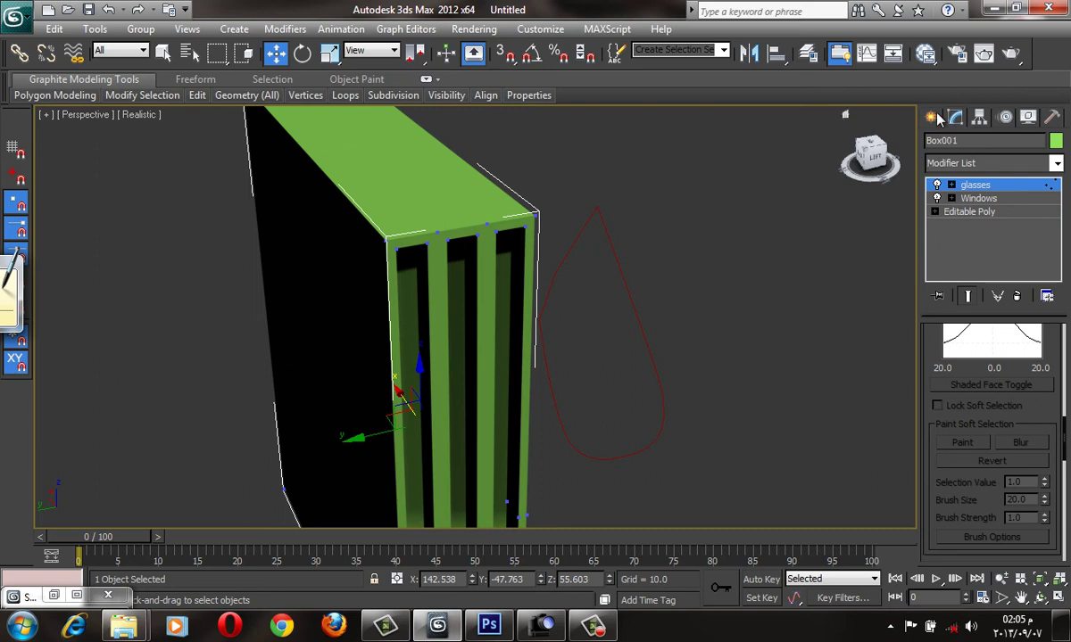
{"action": "left_click", "coordinate": [432, 399]}
{"action": "left_click", "coordinate": [931, 117]}
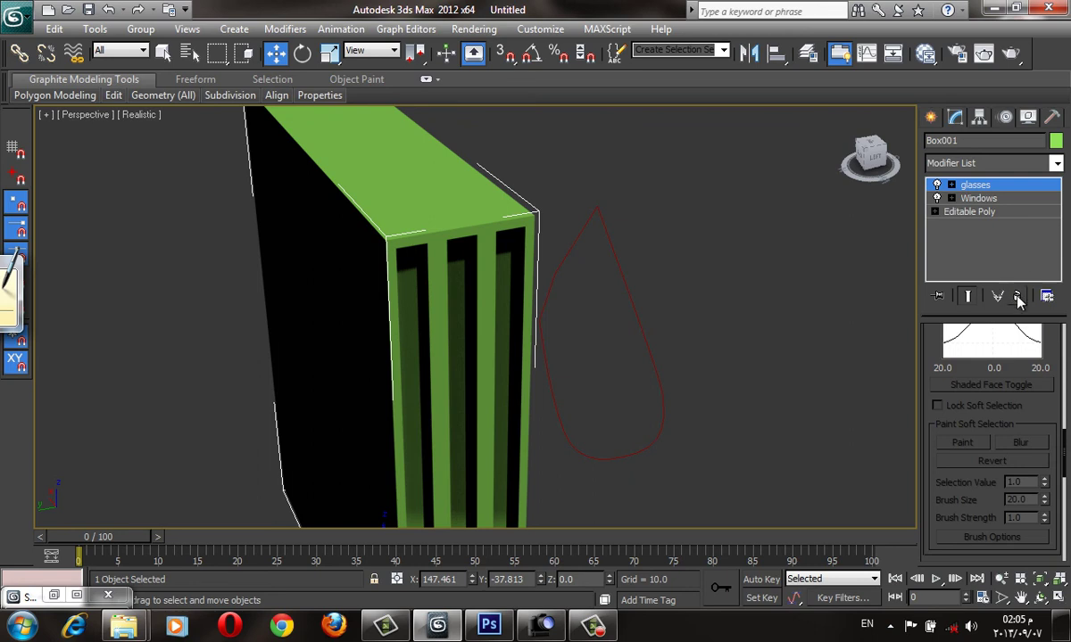
Delete the glasses modifier and collapse Box001 to one Editable Poly via Convert To.
{"action": "left_click", "coordinate": [1018, 296]}
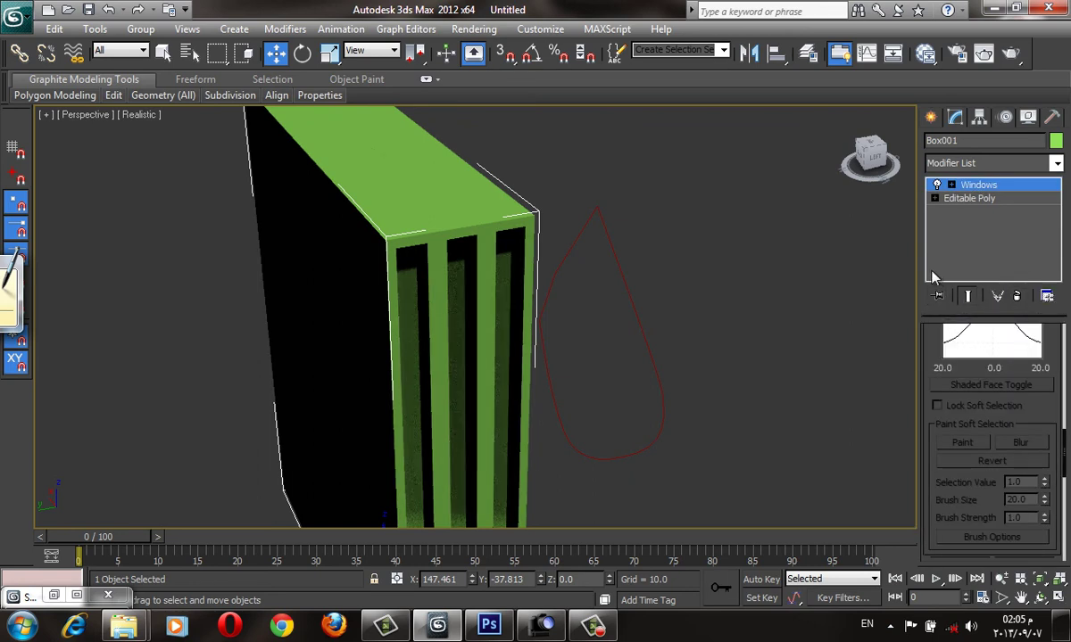
{"action": "middle_click_drag", "start_coordinate": [686, 279], "coordinate": [701, 272], "text": "alt"}
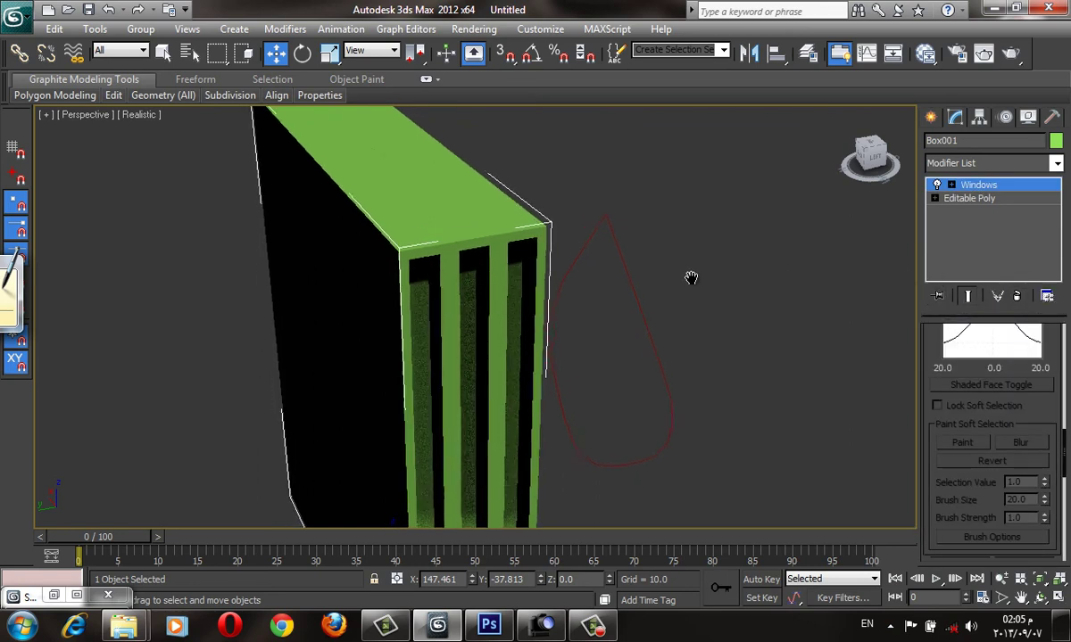
{"action": "scroll", "coordinate": [719, 267], "scroll_direction": "down", "scroll_amount": 3}
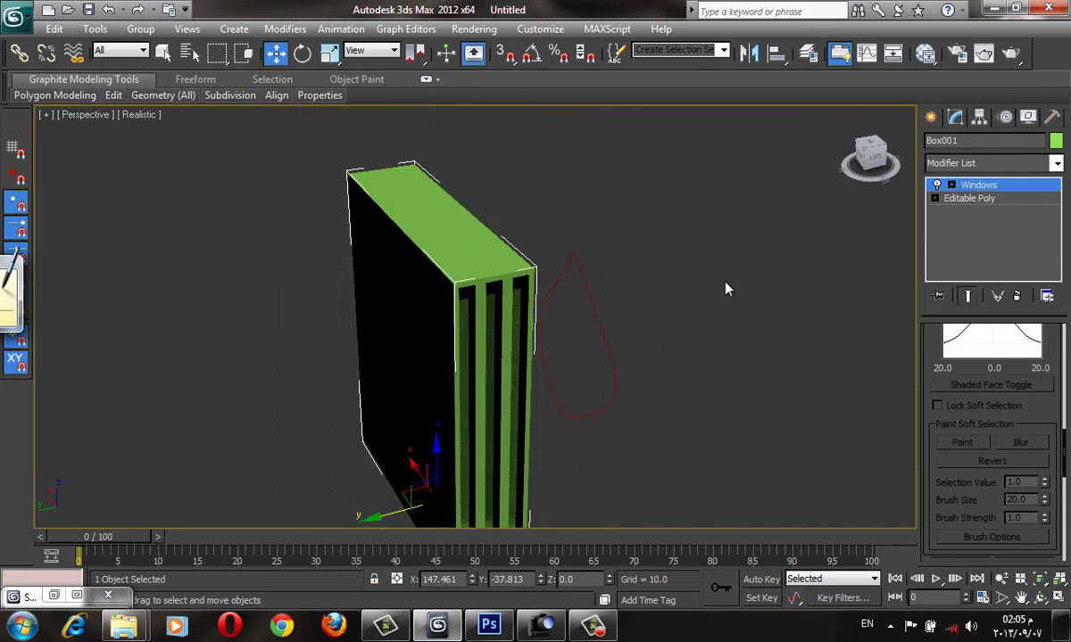
{"action": "middle_click_drag", "start_coordinate": [394, 275], "coordinate": [425, 231], "text": "alt"}
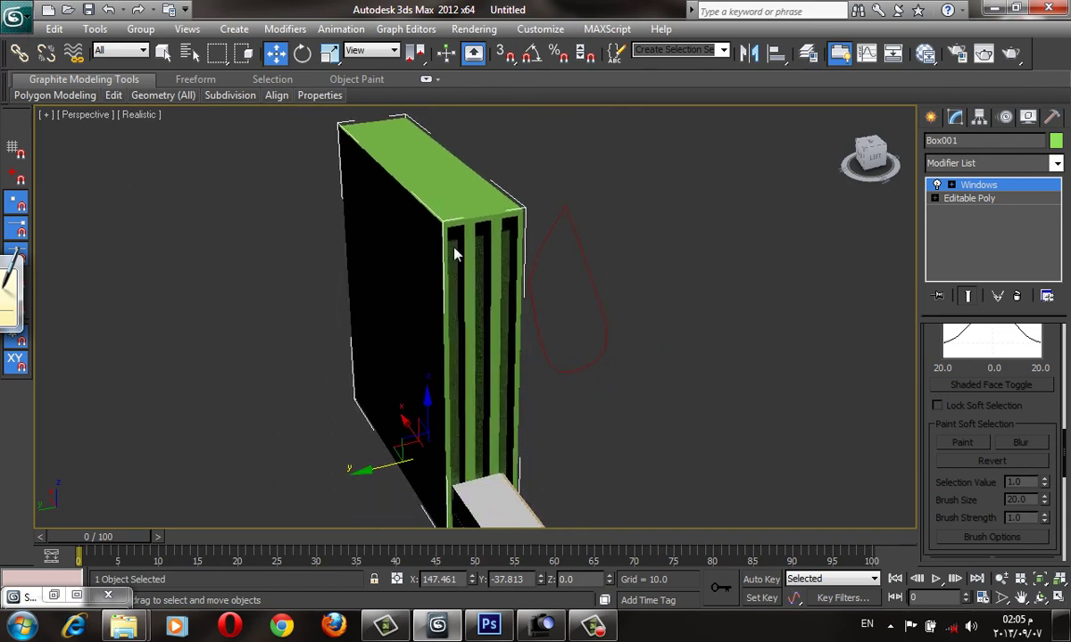
{"action": "right_click", "coordinate": [449, 242]}
{"action": "left_click", "coordinate": [685, 411]}
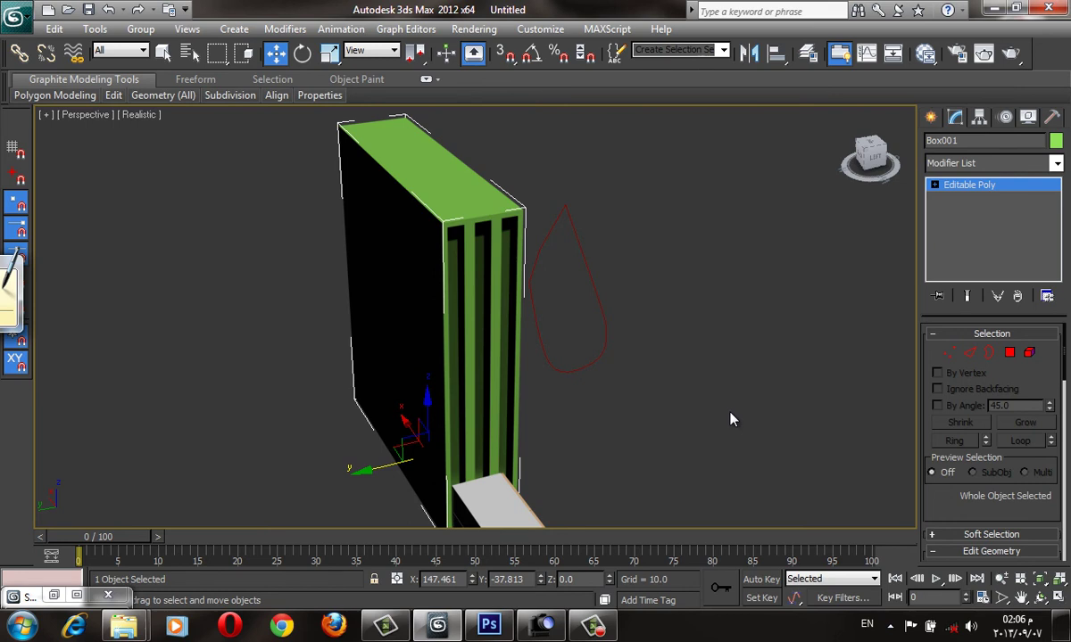
Show edged faces on the collapsed box, zoom out, and switch Geometry to Compound Objects.
{"action": "key", "text": "F4"}
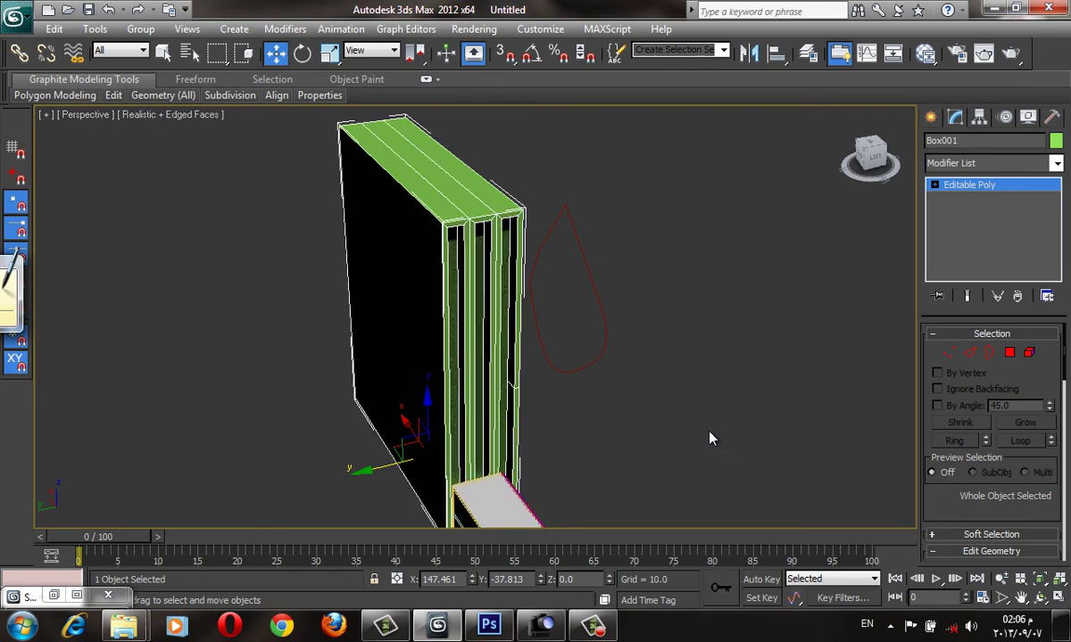
{"action": "scroll", "coordinate": [710, 438], "scroll_direction": "down", "scroll_amount": 1}
{"action": "scroll", "coordinate": [701, 430], "scroll_direction": "down", "scroll_amount": 2}
{"action": "scroll", "coordinate": [703, 461], "scroll_direction": "down", "scroll_amount": 2}
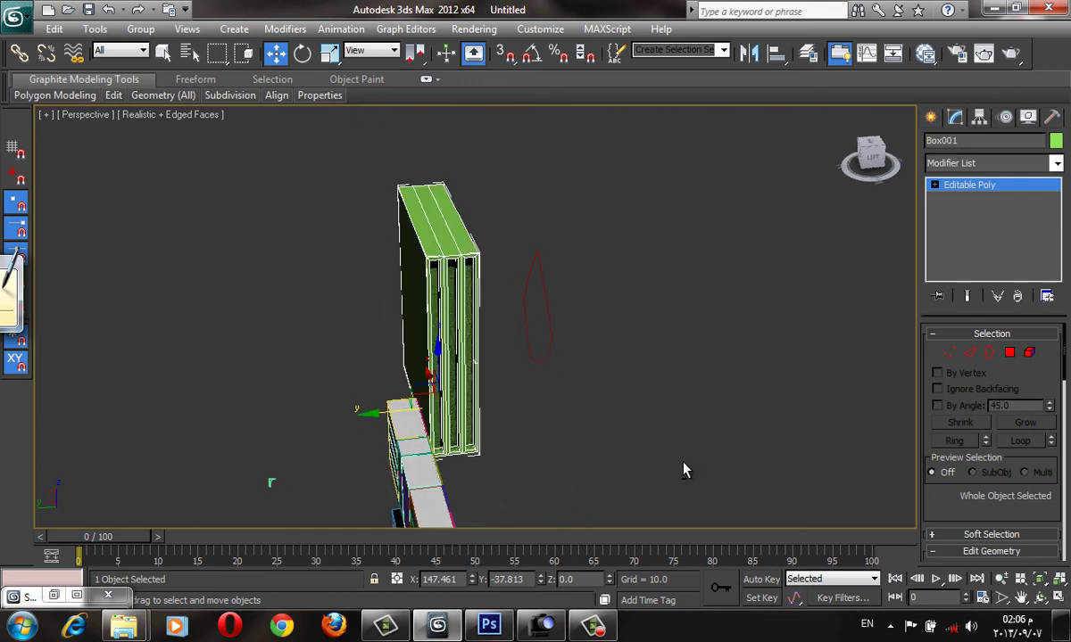
{"action": "left_click", "coordinate": [931, 117]}
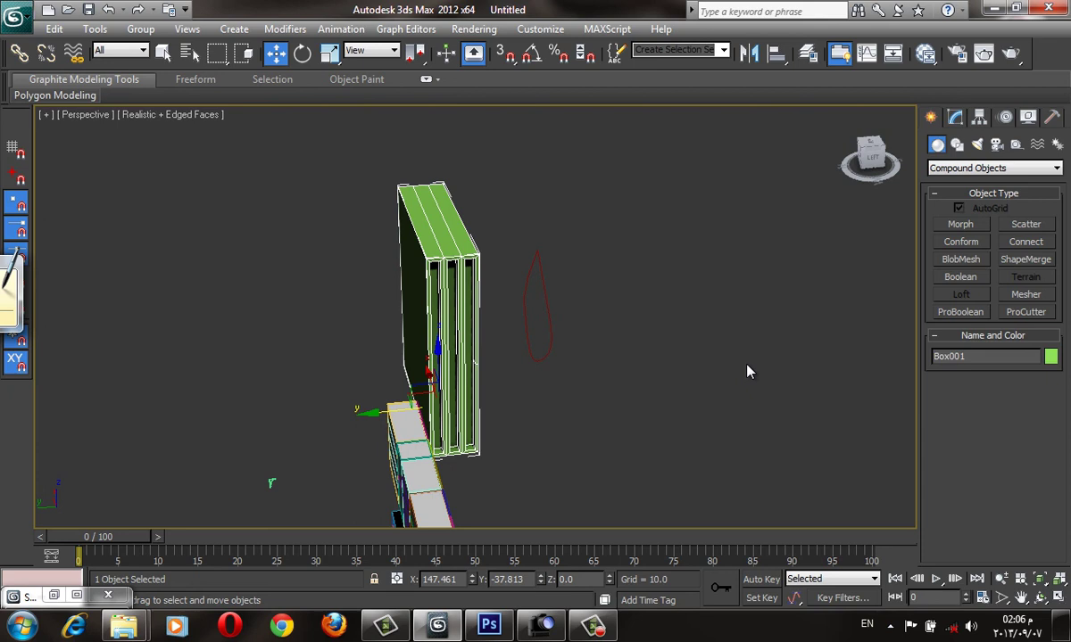
Deselect Box001, reselect it to shift the view slightly, then deselect it again.
{"action": "left_click", "coordinate": [713, 445]}
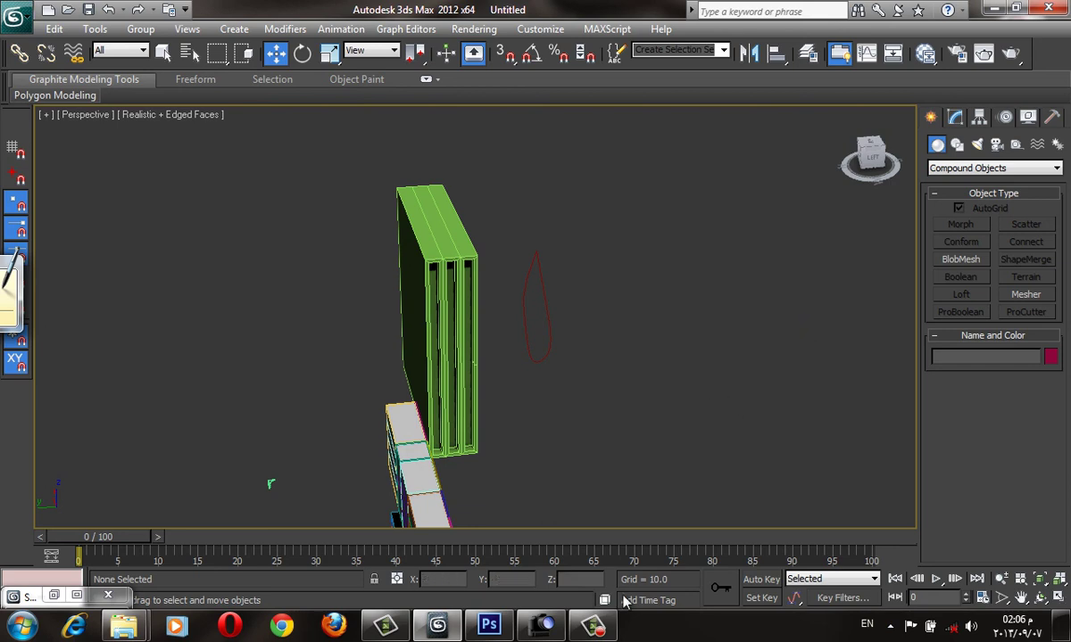
{"action": "left_click", "coordinate": [469, 332]}
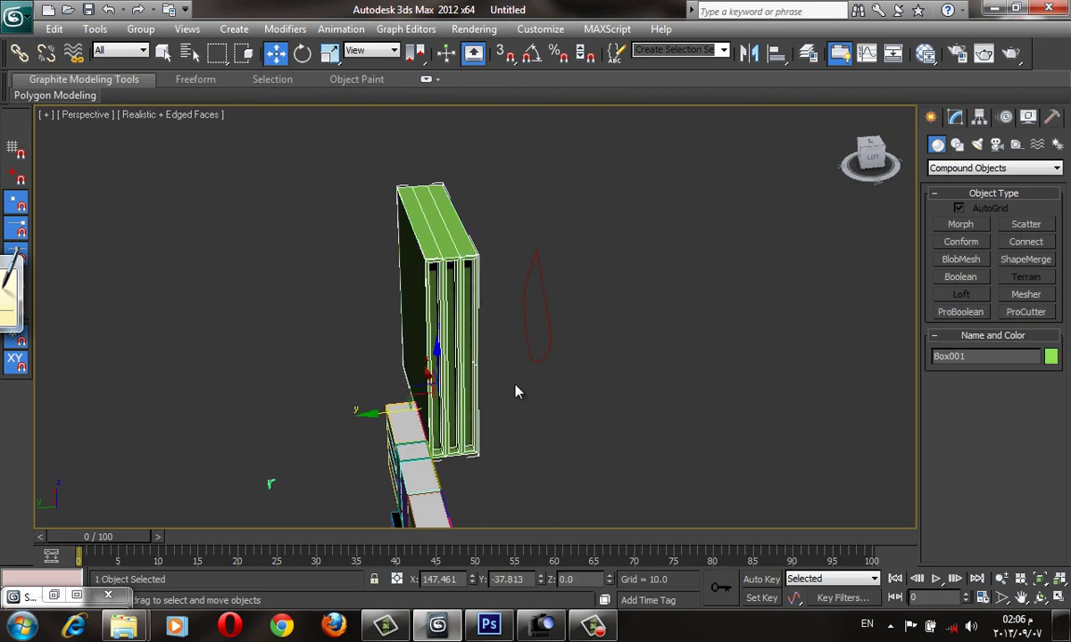
{"action": "middle_click_drag", "start_coordinate": [510, 386], "coordinate": [526, 383], "text": "alt"}
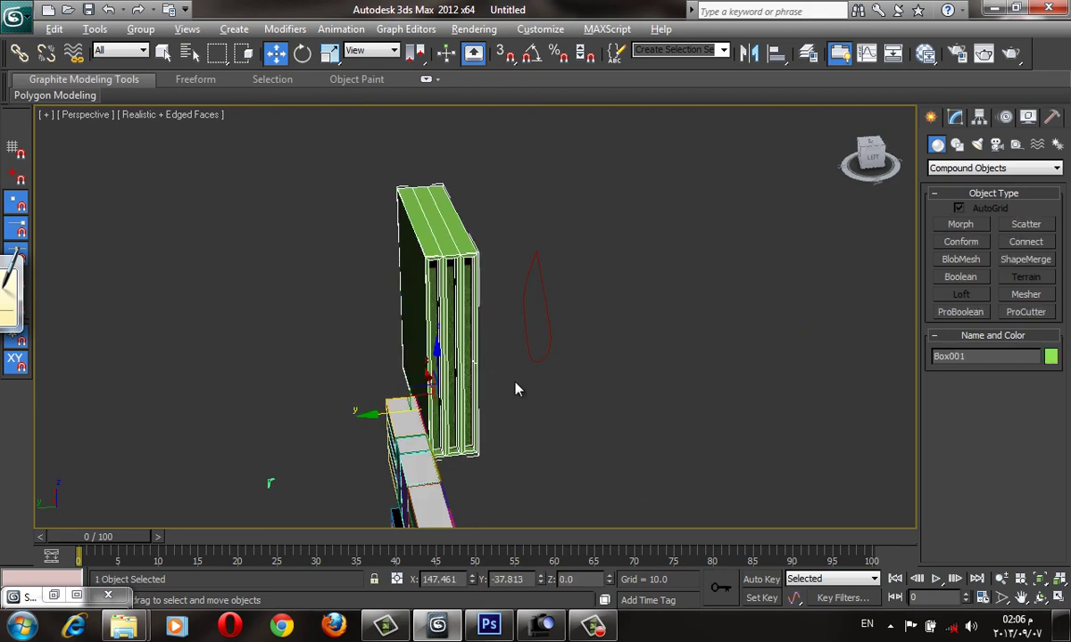
{"action": "left_click", "coordinate": [605, 406]}
{"action": "left_click", "coordinate": [592, 625]}
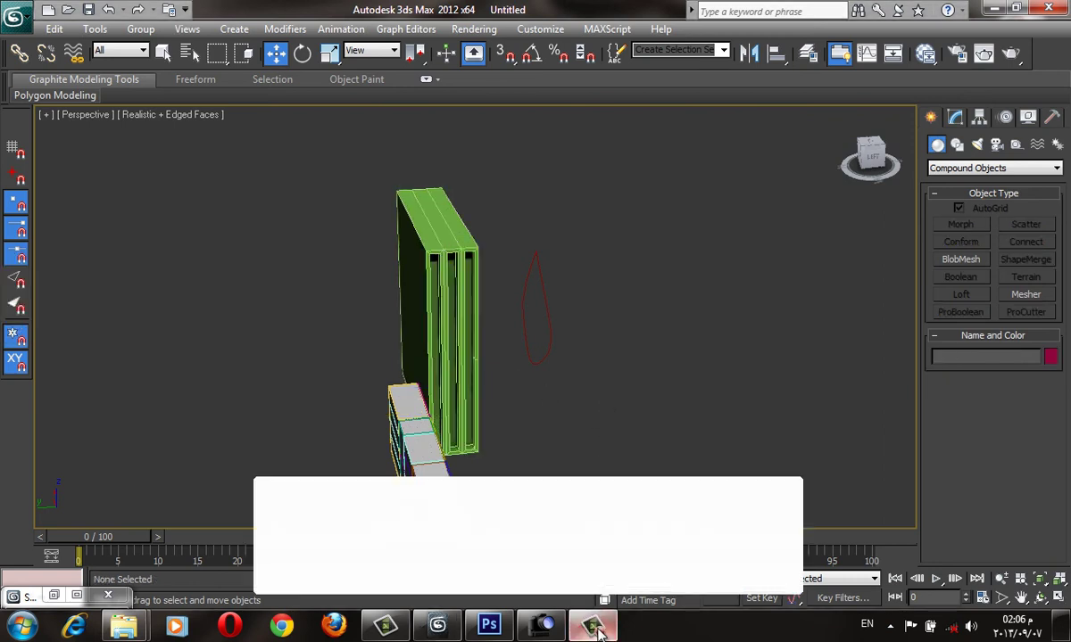